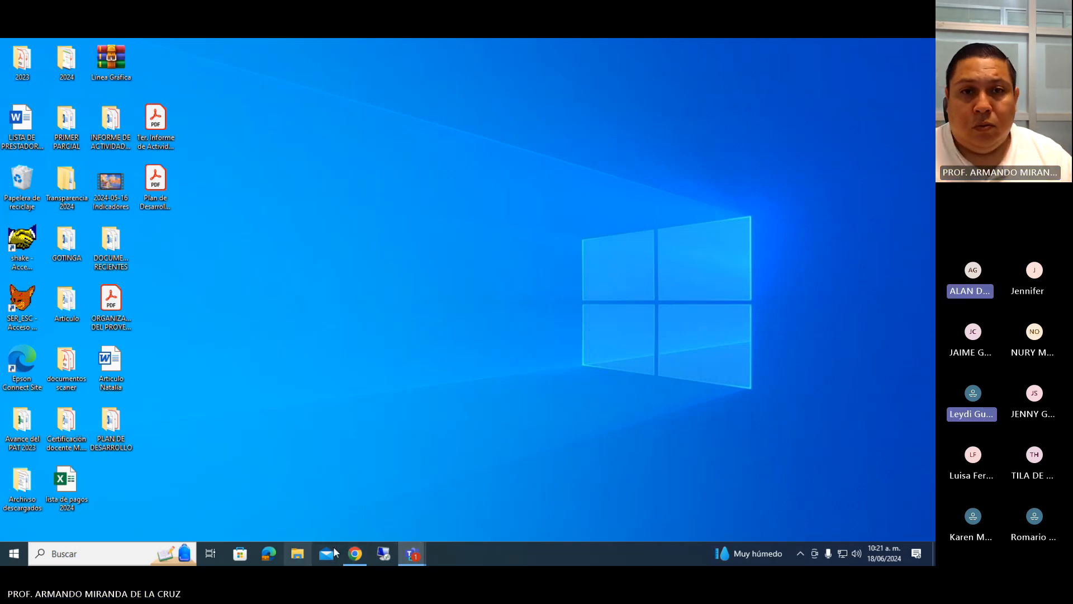
Open the informed-assent Word document from the Downloads folder and enable editing.
left_click(309, 559)
left_click(65, 227)
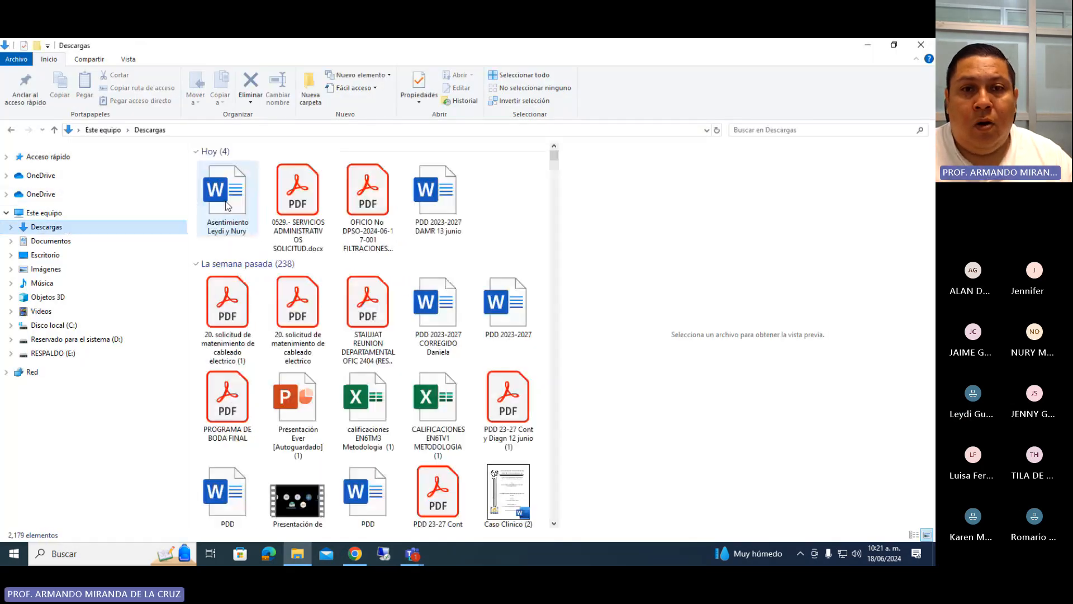
double_click(245, 206)
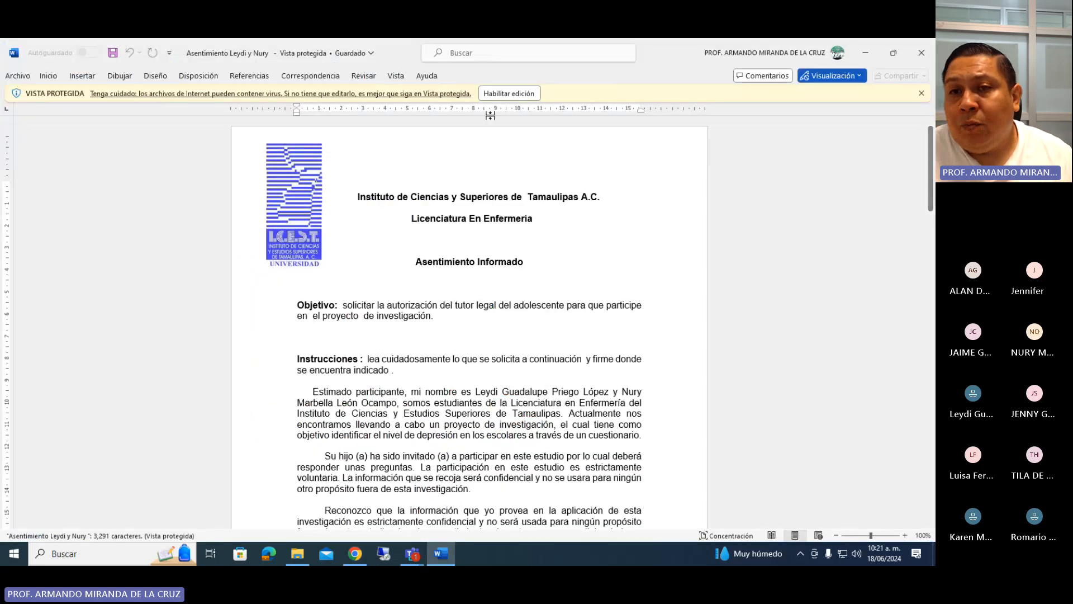
left_click(509, 94)
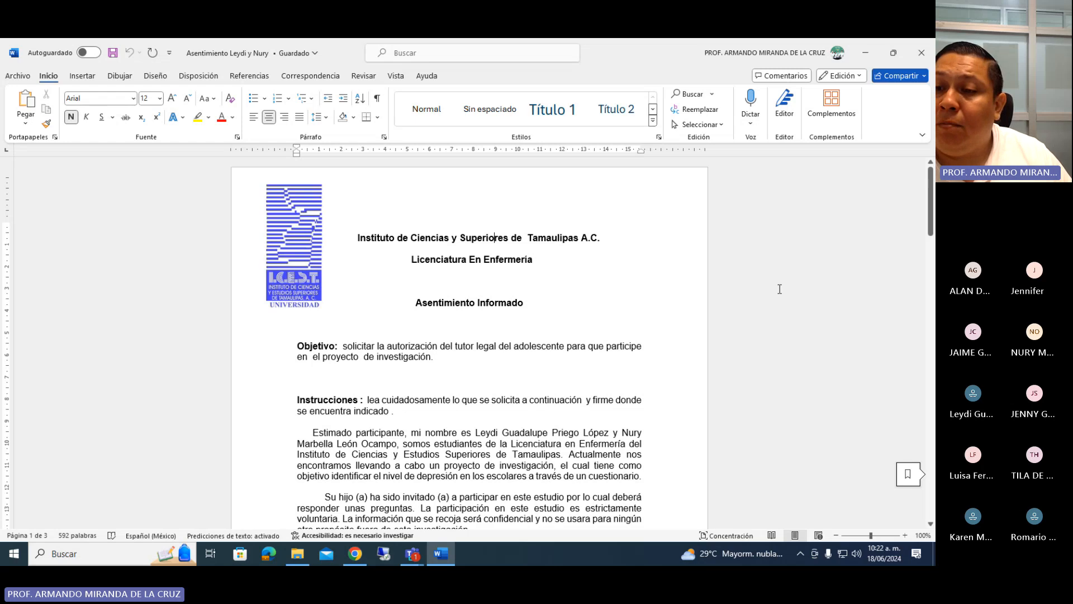
Admit the waiting participant to the Teams meeting.
left_click(880, 488)
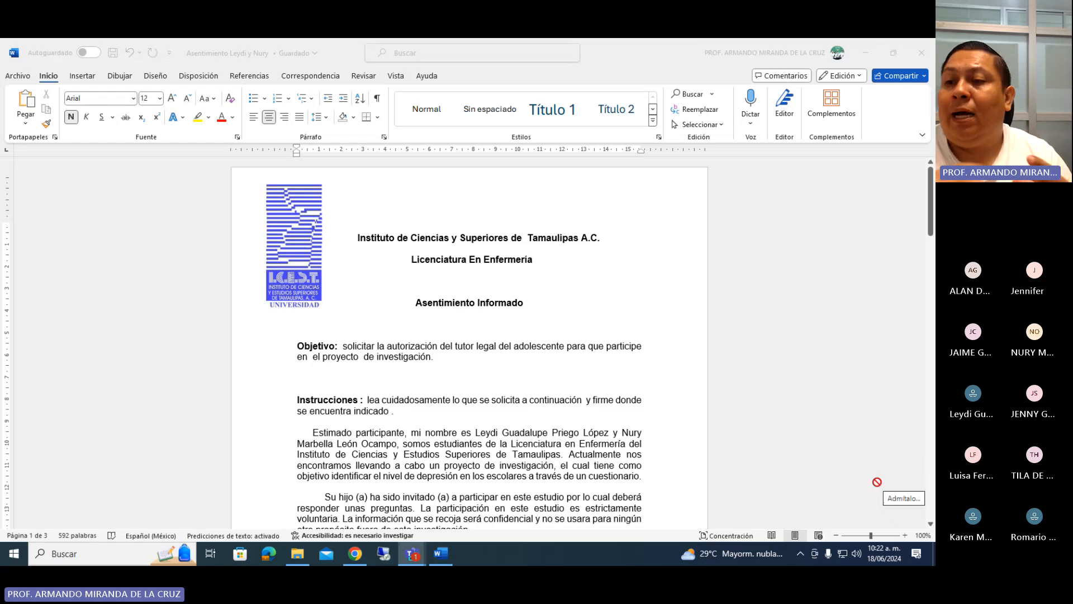
left_click(877, 482)
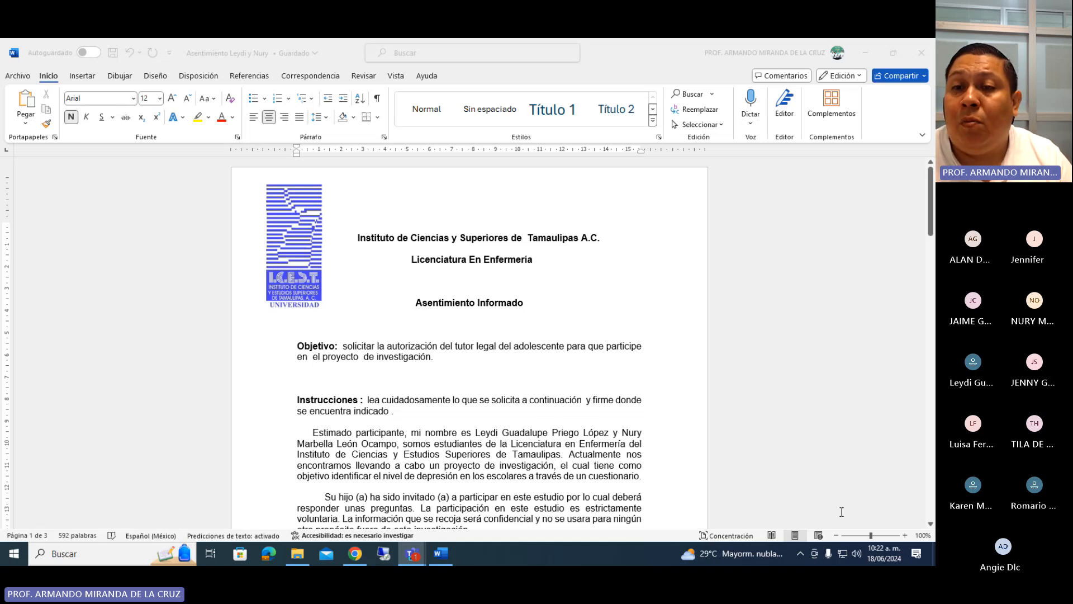
Review the Zung scale questionnaire and the Cedula de Datos Personales form in the document.
scroll(618, 503, "down", 8)
scroll(599, 451, "down", 10)
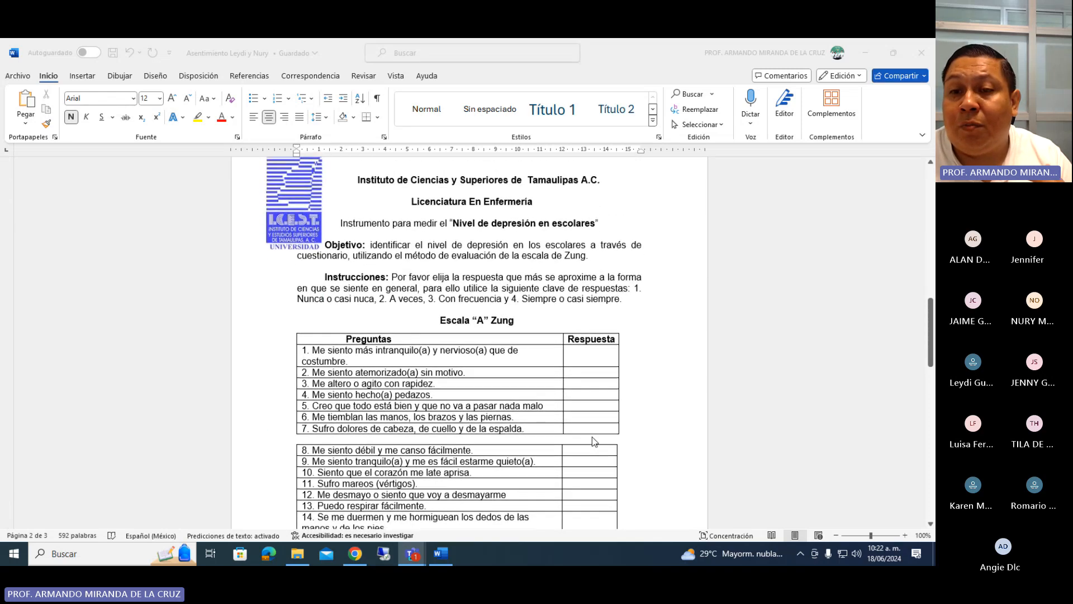
scroll(592, 437, "down", 15)
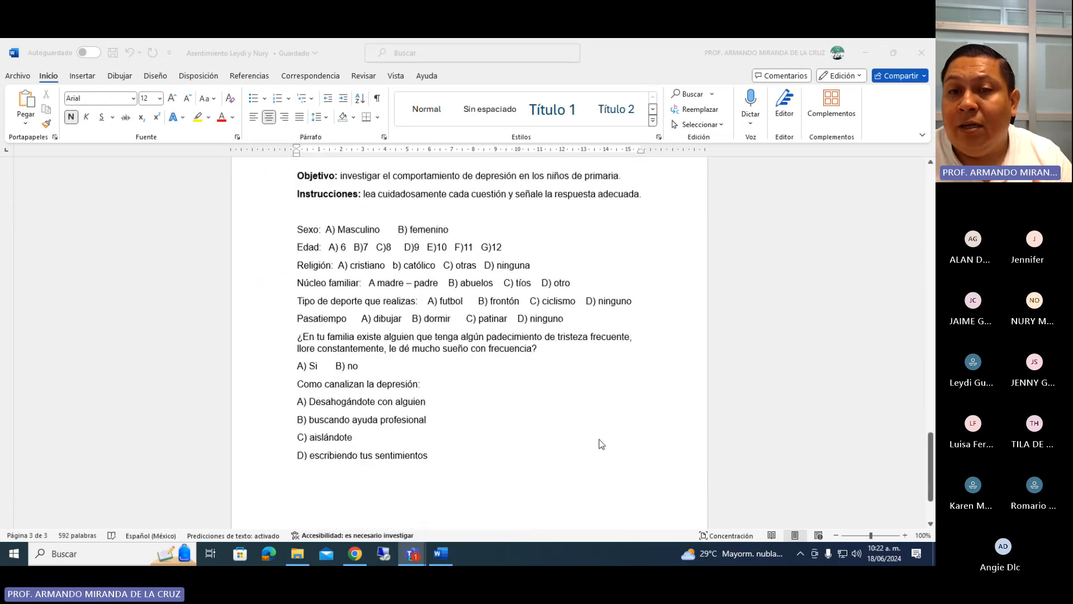
scroll(564, 391, "up", 1)
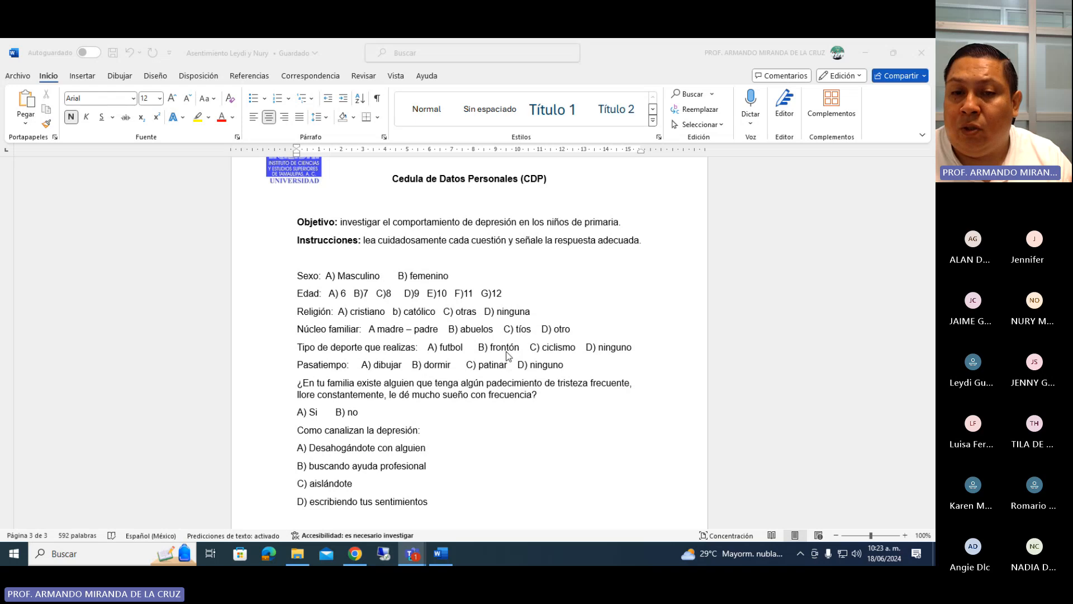
scroll(520, 387, "up", 3)
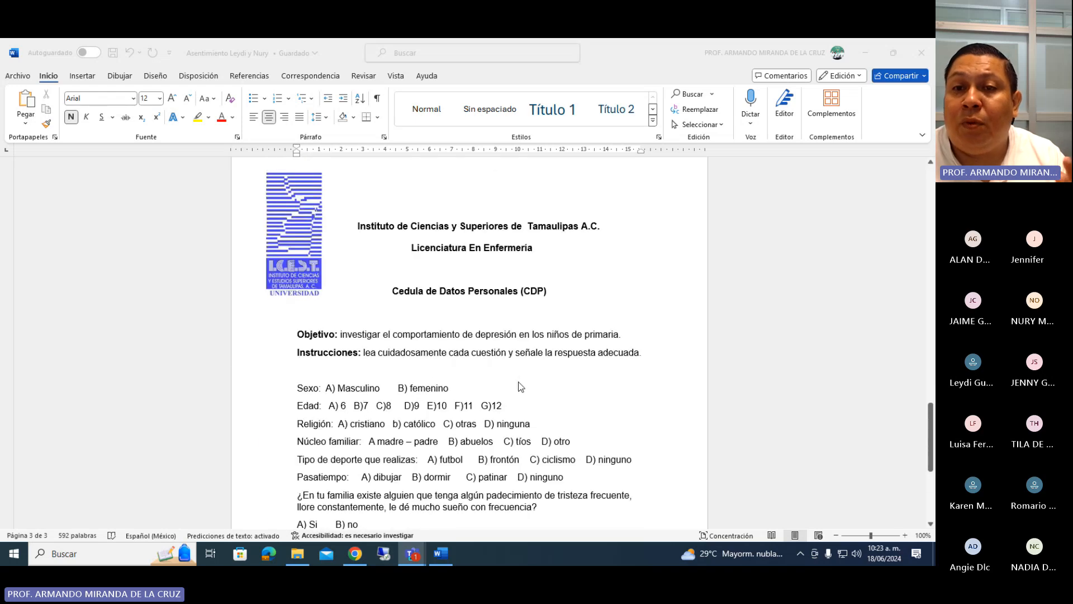
scroll(520, 386, "up", 20)
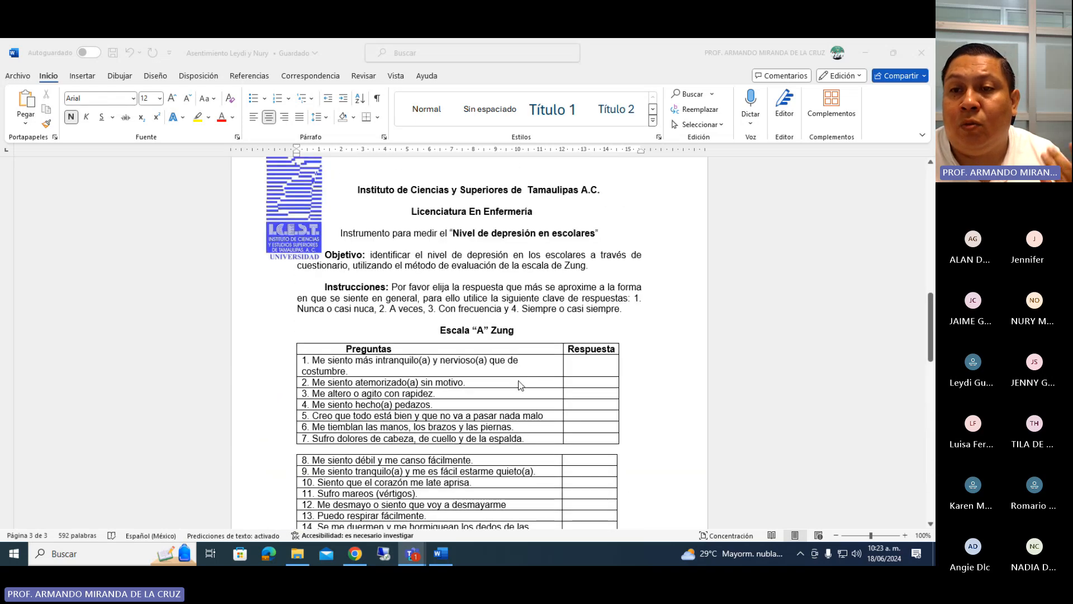
left_click(561, 277)
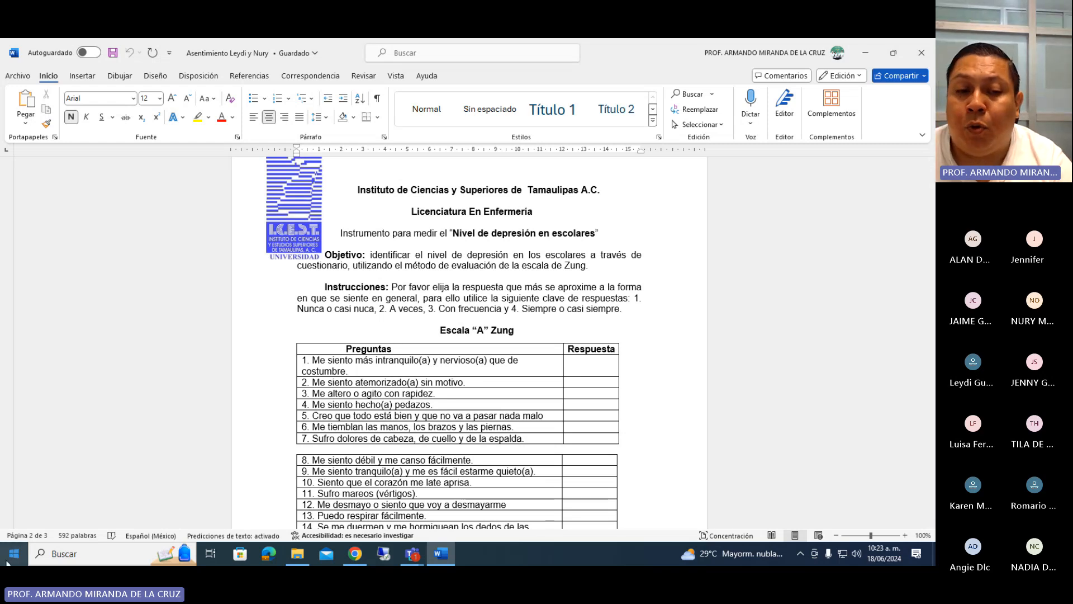
Search Windows for "spss", launch IBM SPSS Statistics 23 and dismiss its welcome dialog.
left_click(61, 553)
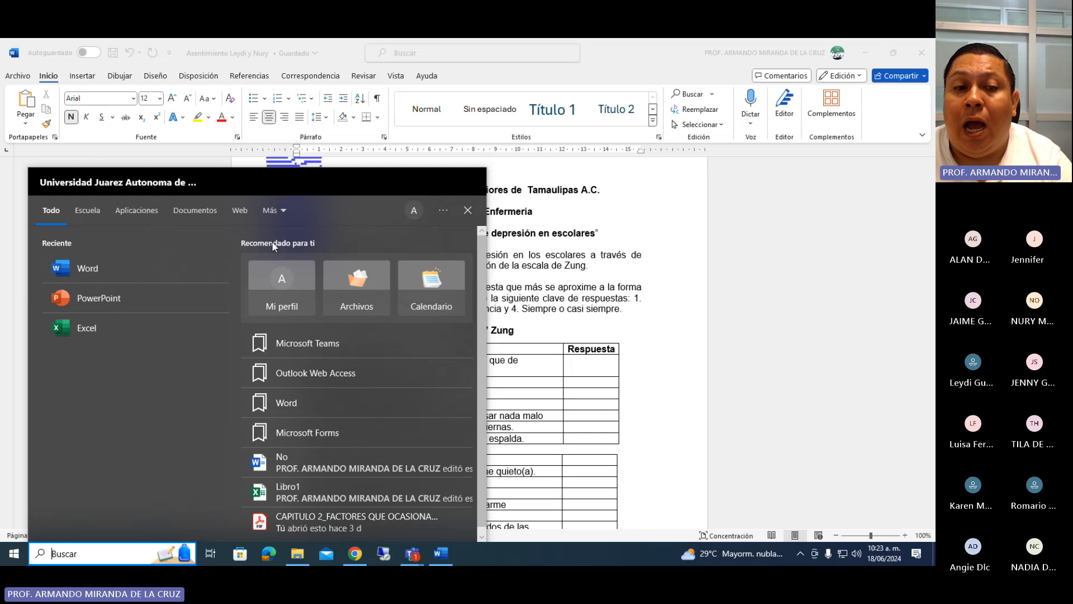
type("s")
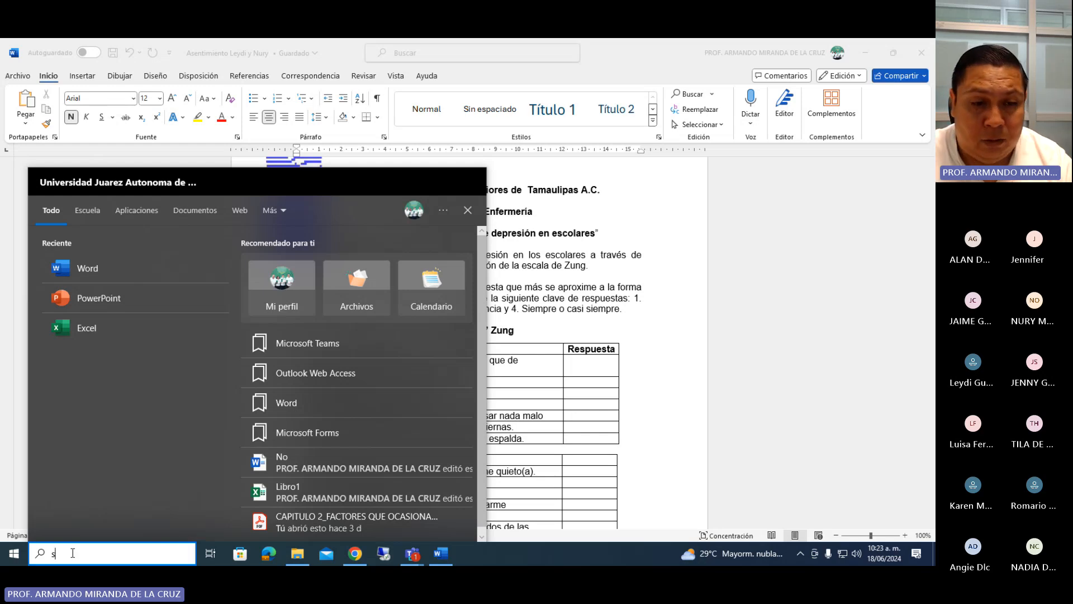
type("pss")
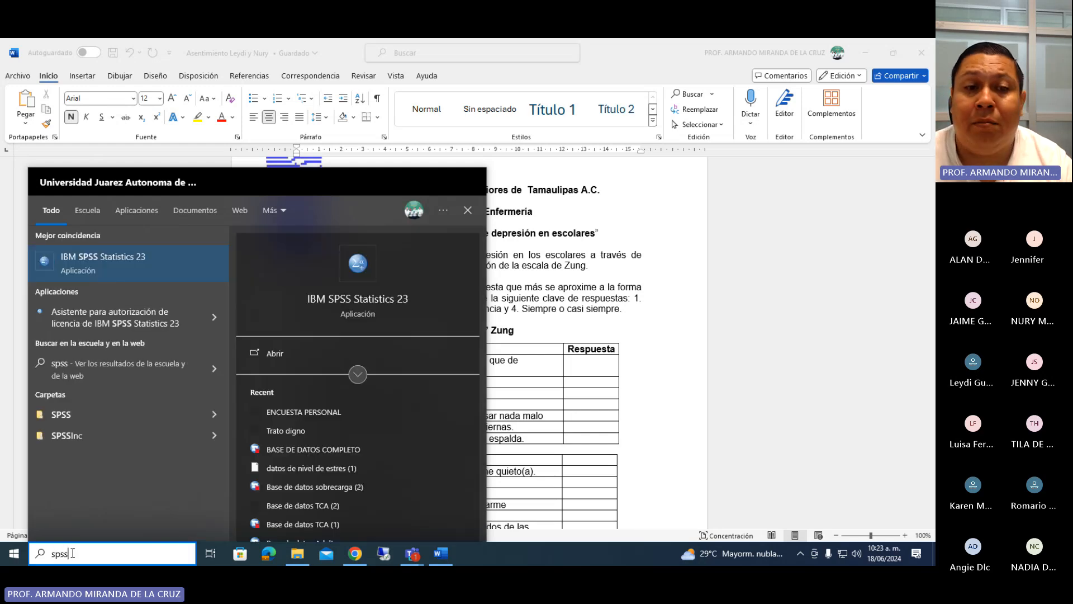
left_click(160, 258)
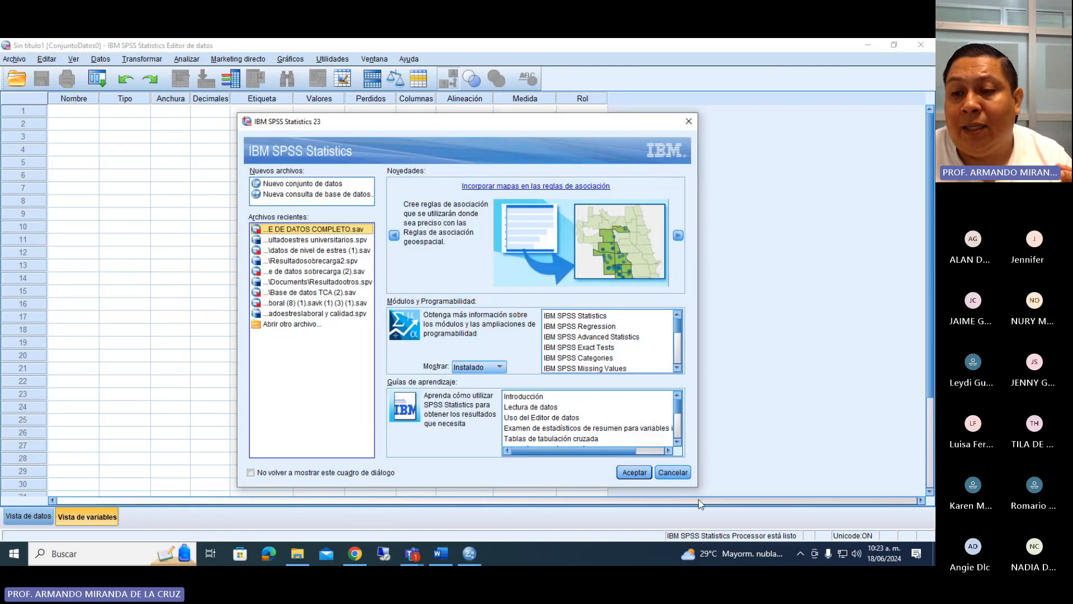
left_click(683, 476)
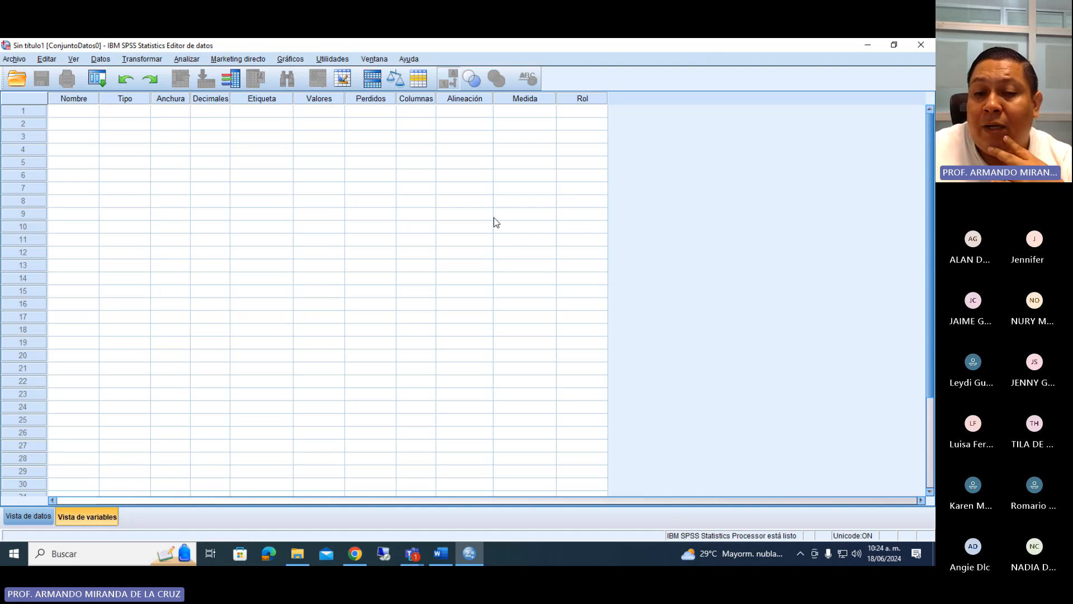
Compare the empty data view and variable view of the new SPSS dataset after glancing at the Word questionnaire.
left_click(478, 555)
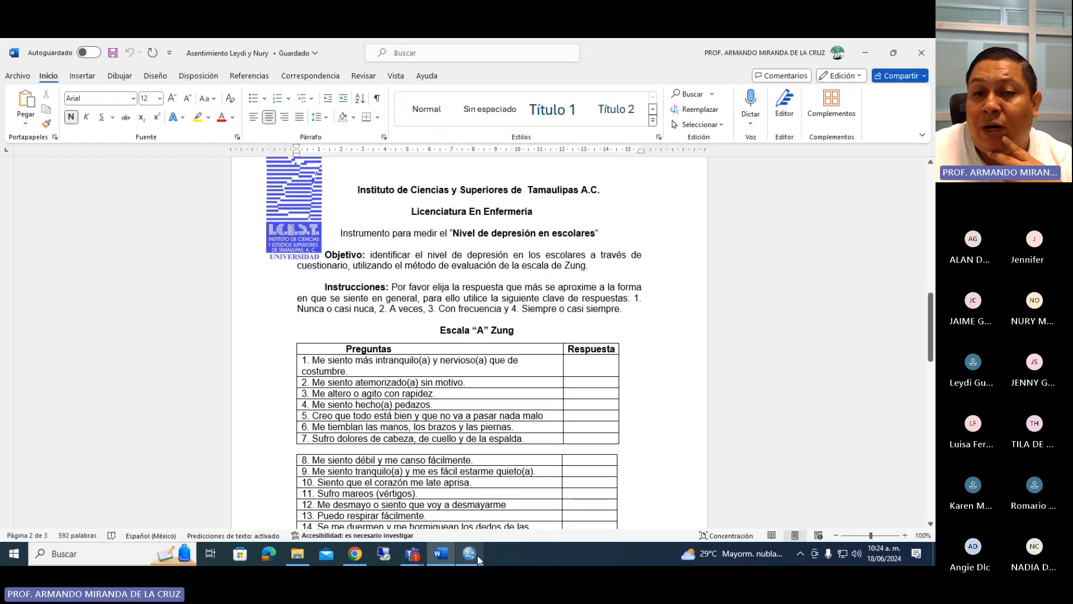
left_click(477, 557)
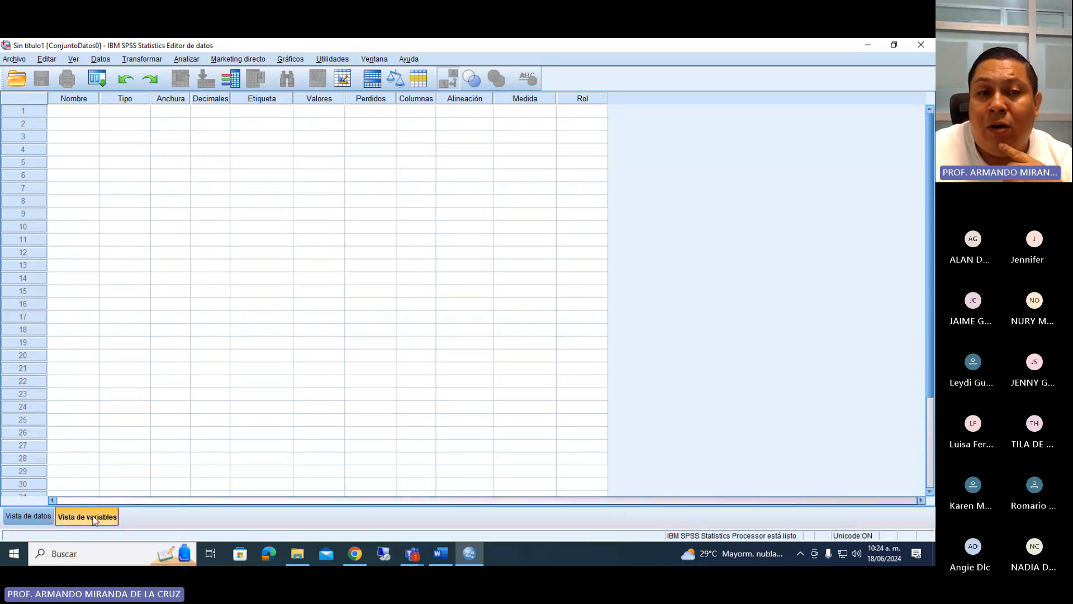
left_click(26, 516)
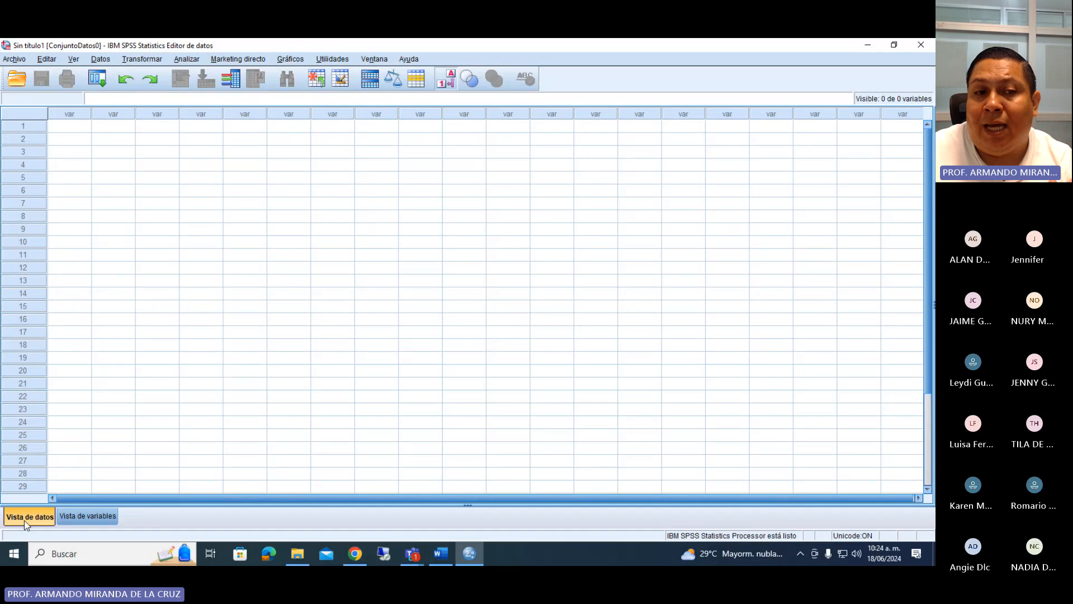
left_click(87, 516)
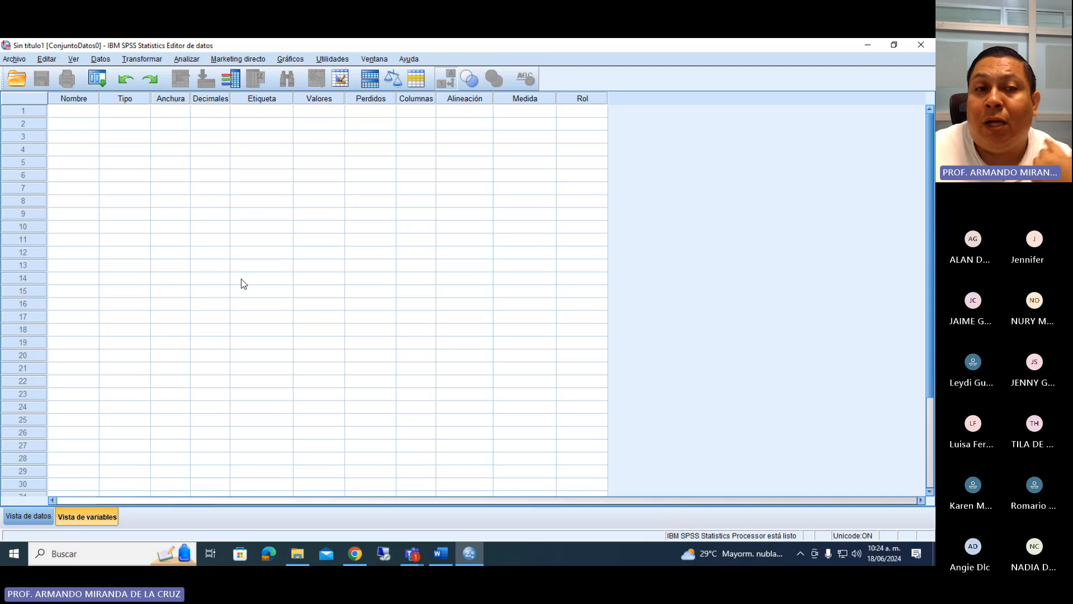
left_click(29, 516)
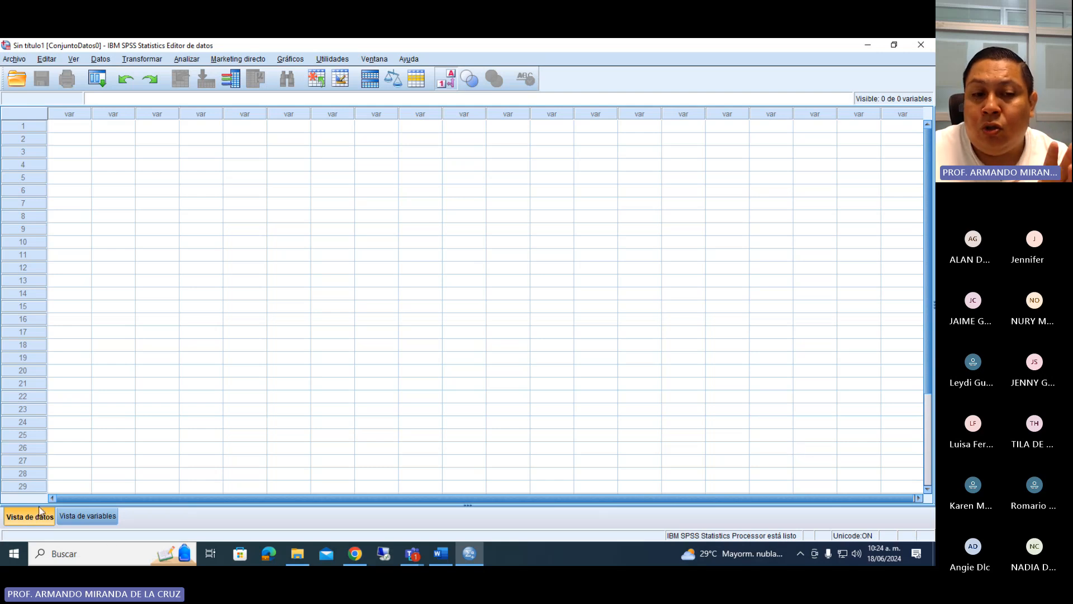
Open the Teams meeting's waiting room list and admit the three waiting participants.
left_click(862, 418)
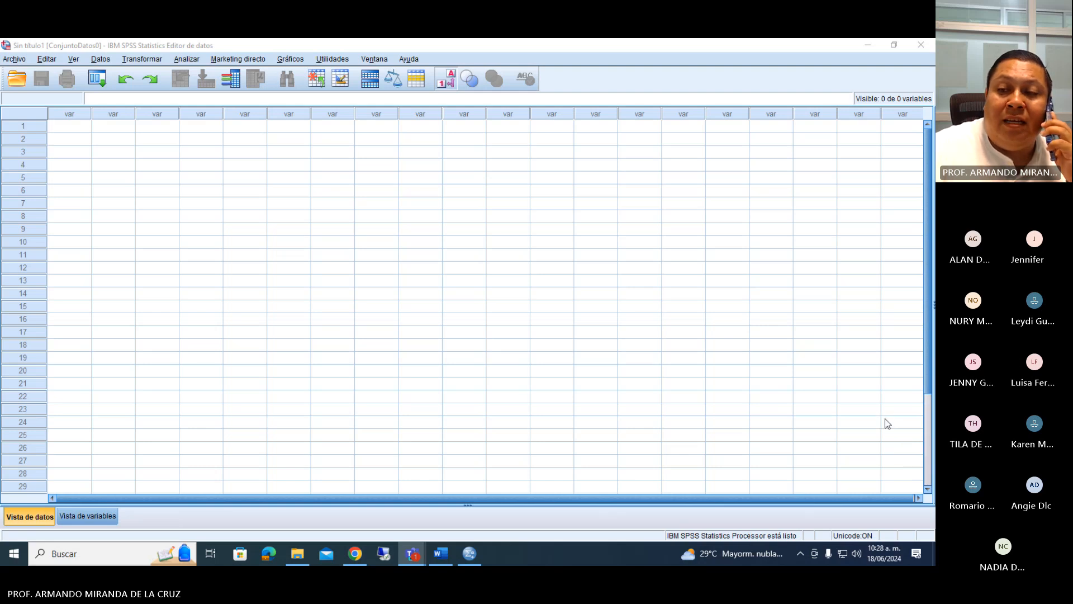
left_click(860, 478)
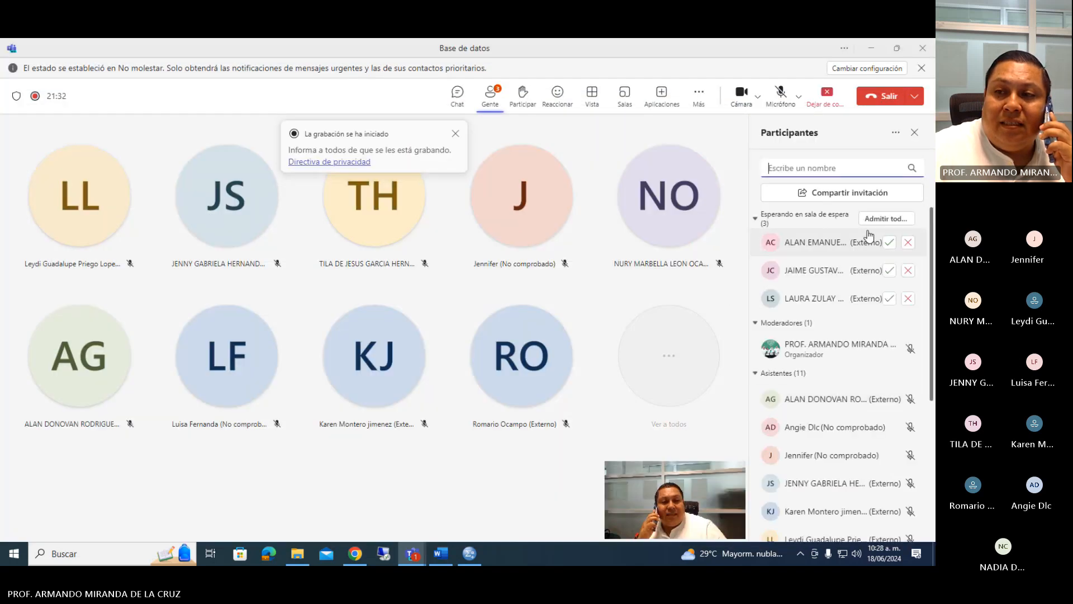
left_click(889, 242)
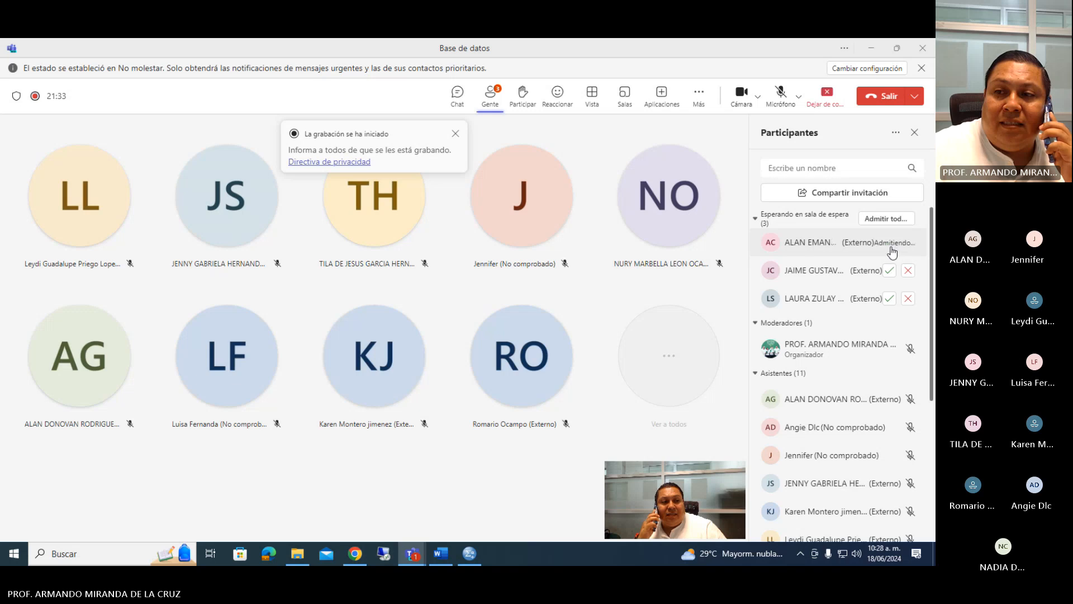
left_click(889, 270)
left_click(889, 299)
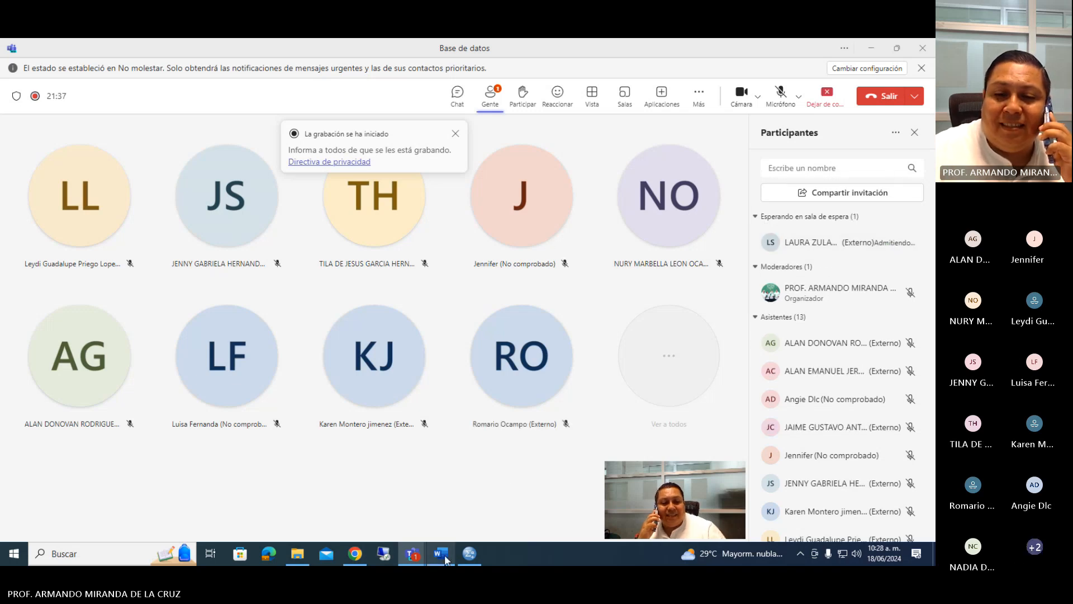
mouse_move(437, 556)
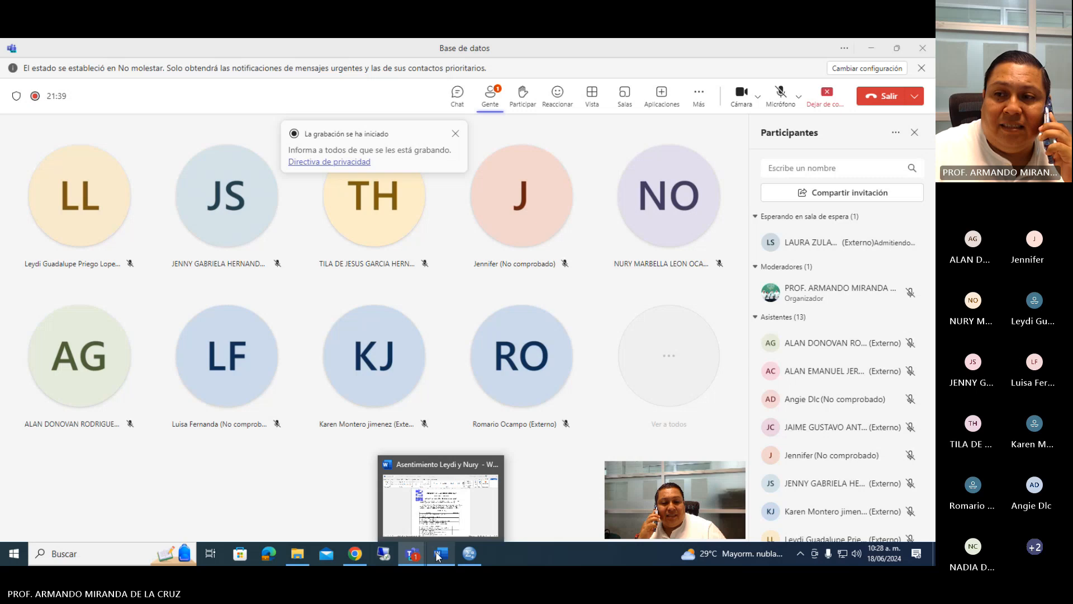
left_click(438, 555)
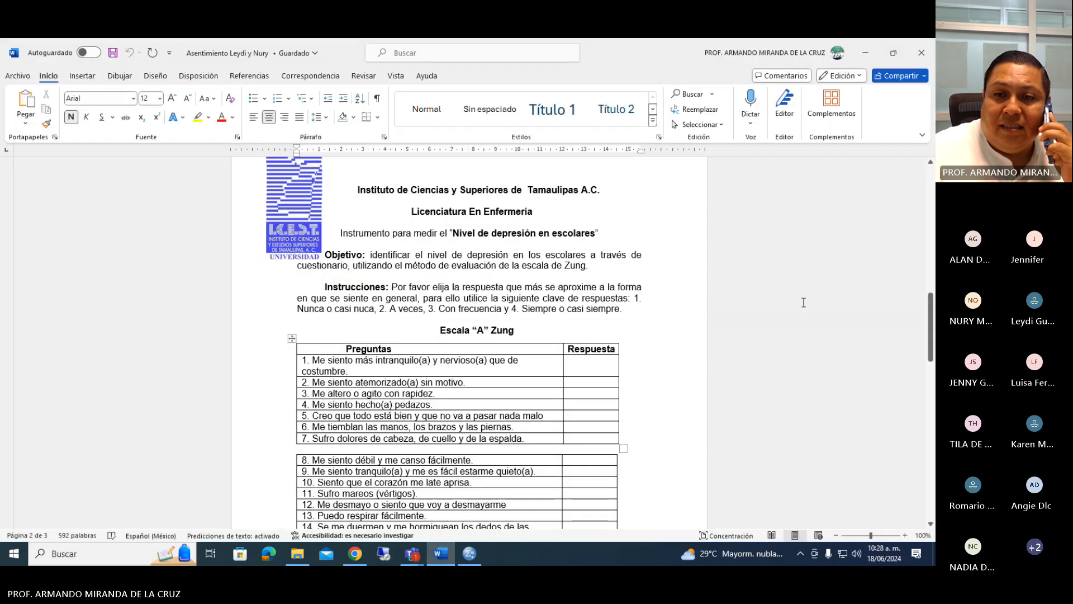
left_click(476, 553)
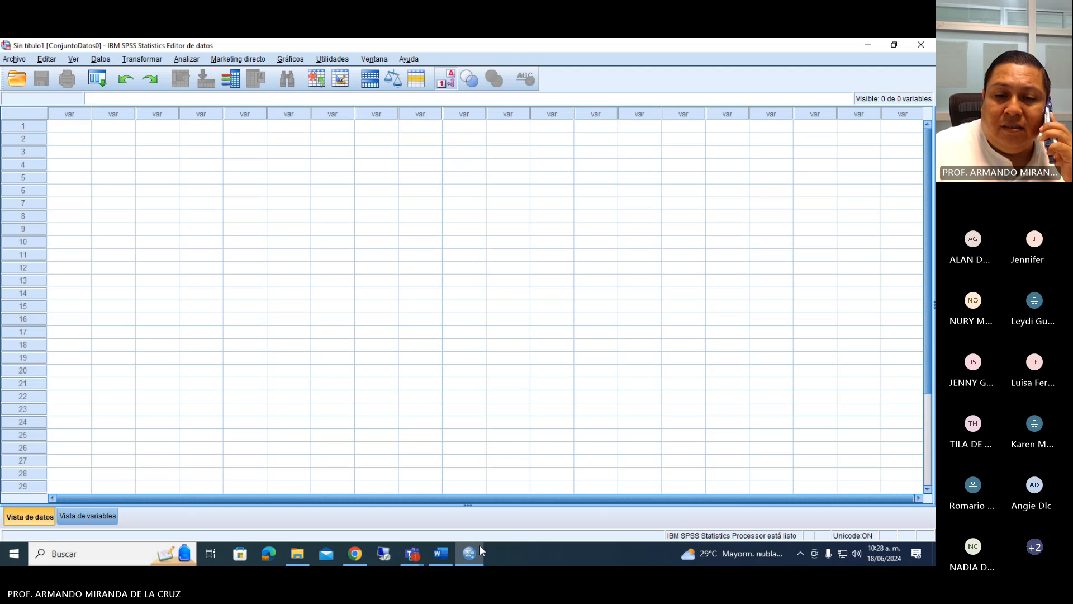
mouse_move(418, 554)
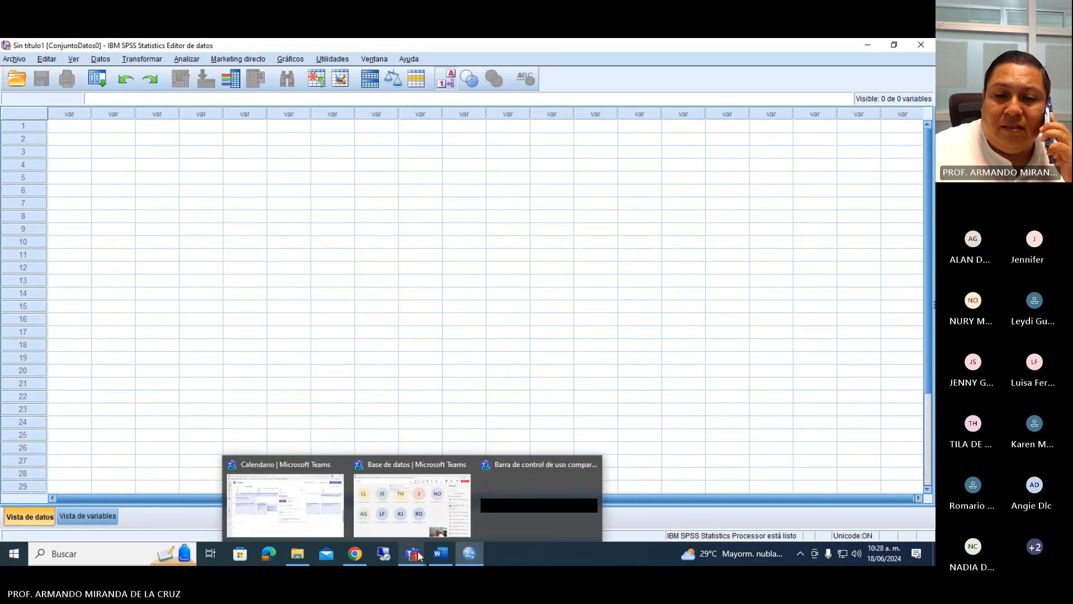
left_click(565, 319)
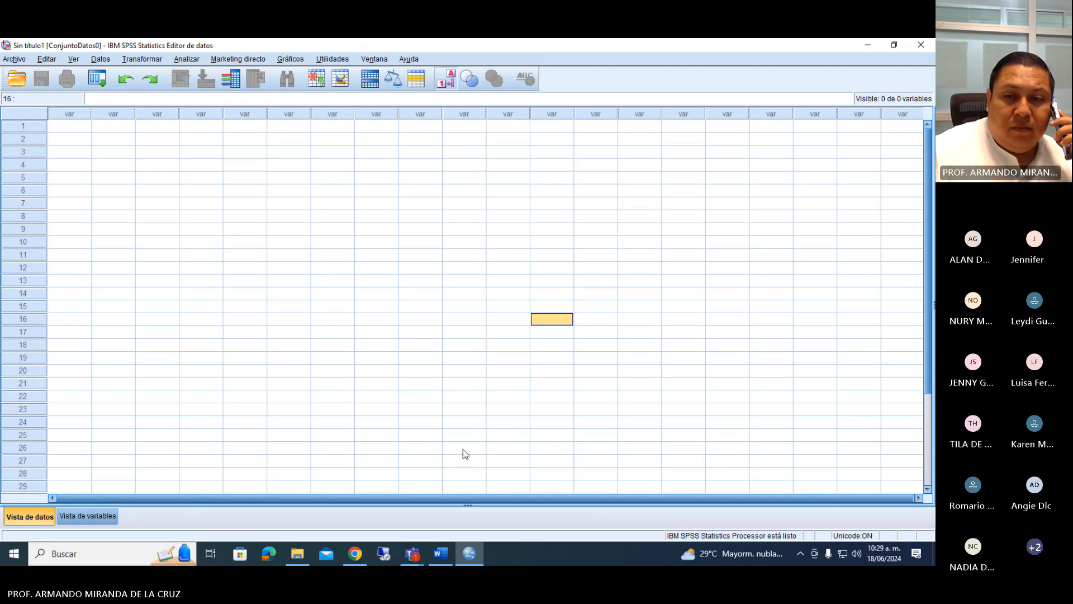
mouse_move(417, 558)
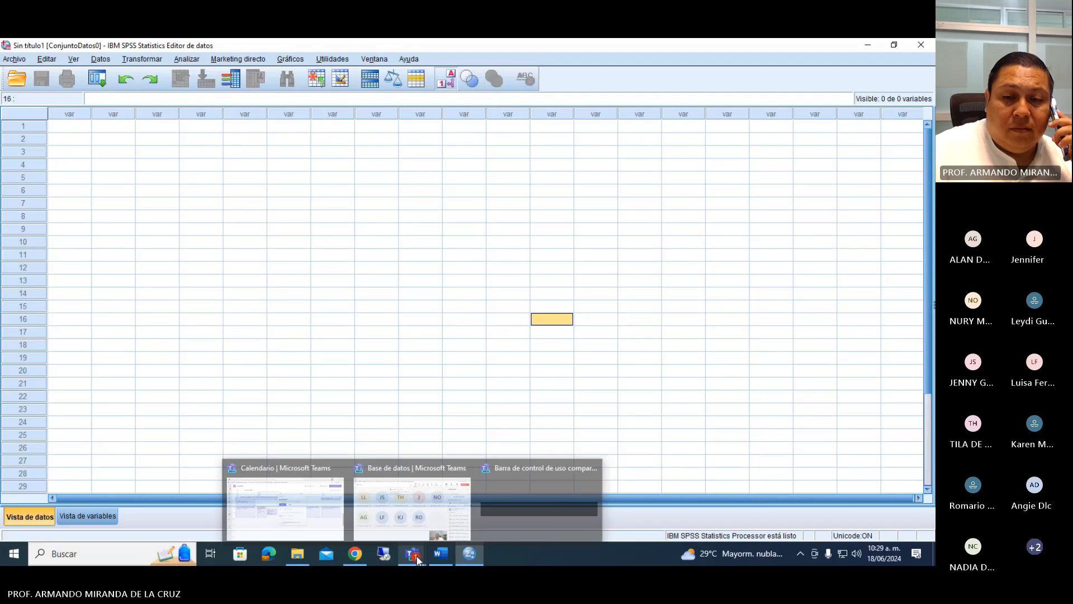
left_click(426, 536)
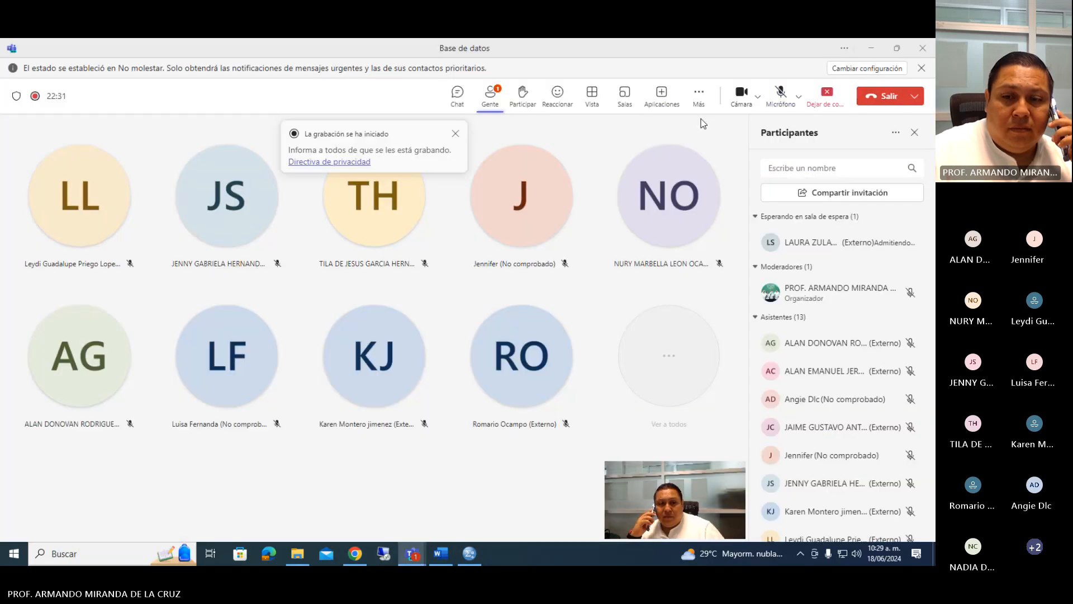
Switch to SPSS, show the variable view and open the first variable's name for editing.
left_click(469, 554)
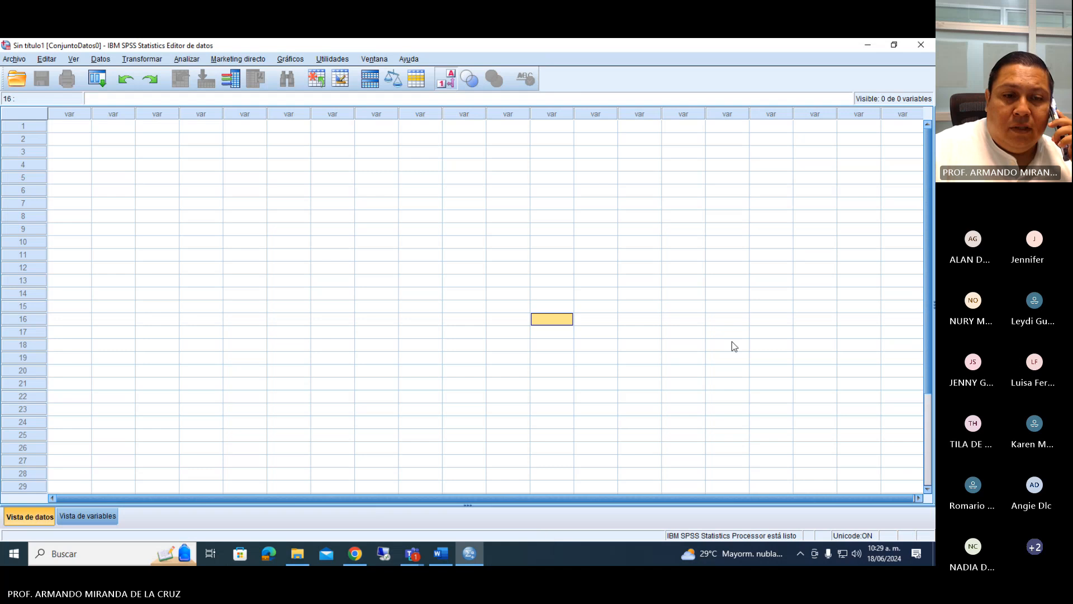
left_click(90, 515)
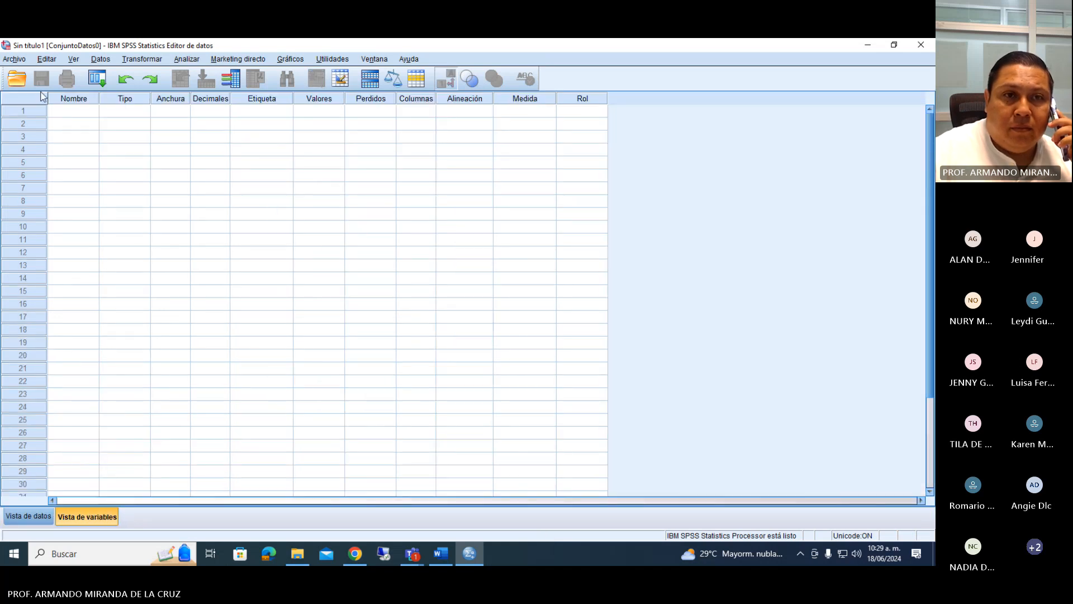
left_click(62, 110)
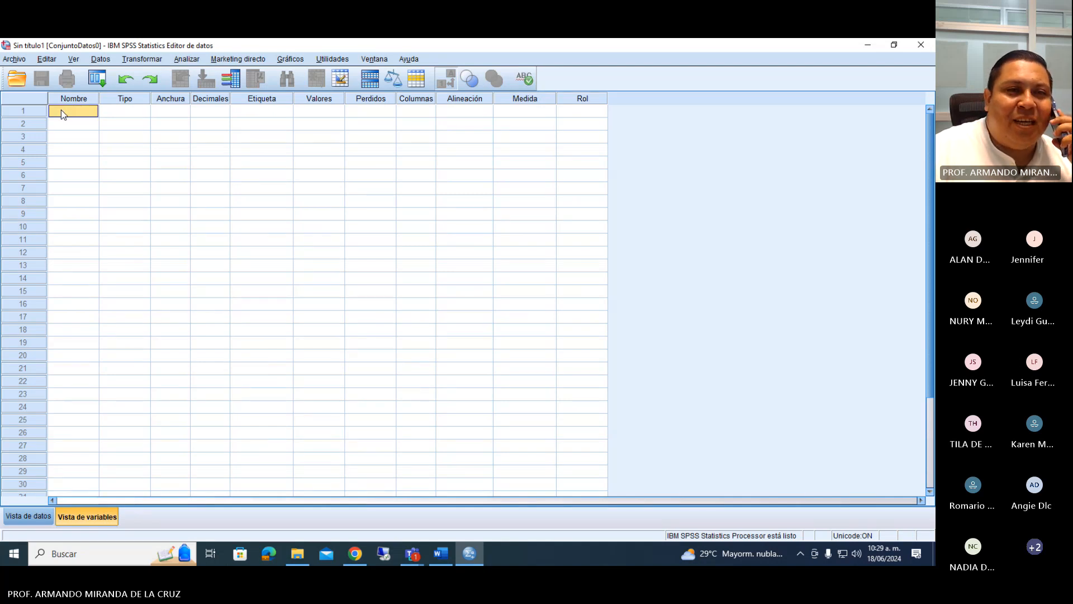
double_click(62, 110)
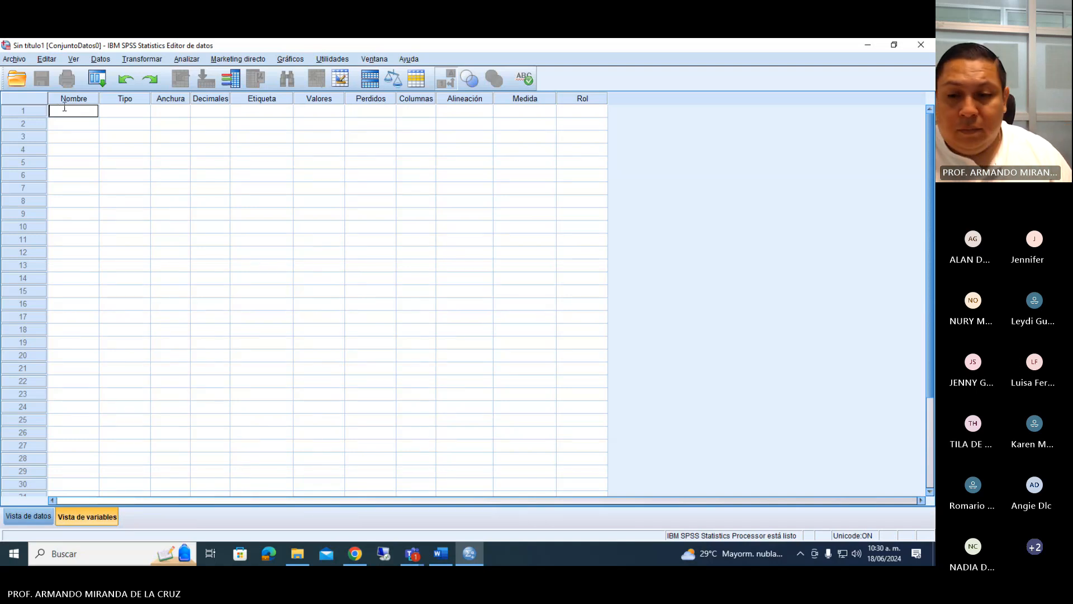
Review the Escala "A" Zung instructions and its 20 questions in the Word document, then return to SPSS.
left_click(470, 554)
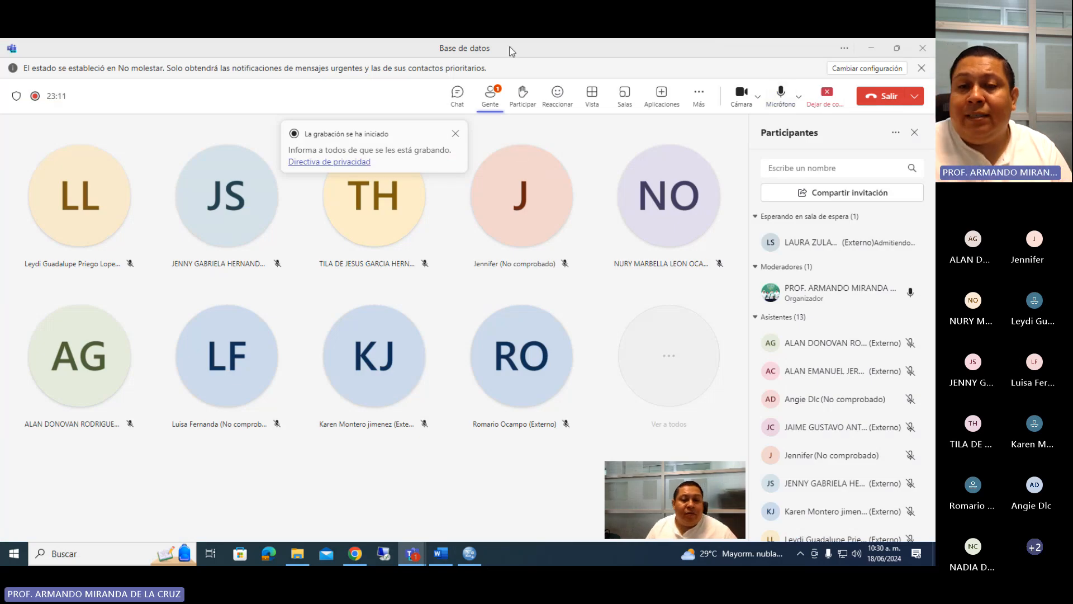
left_click(441, 554)
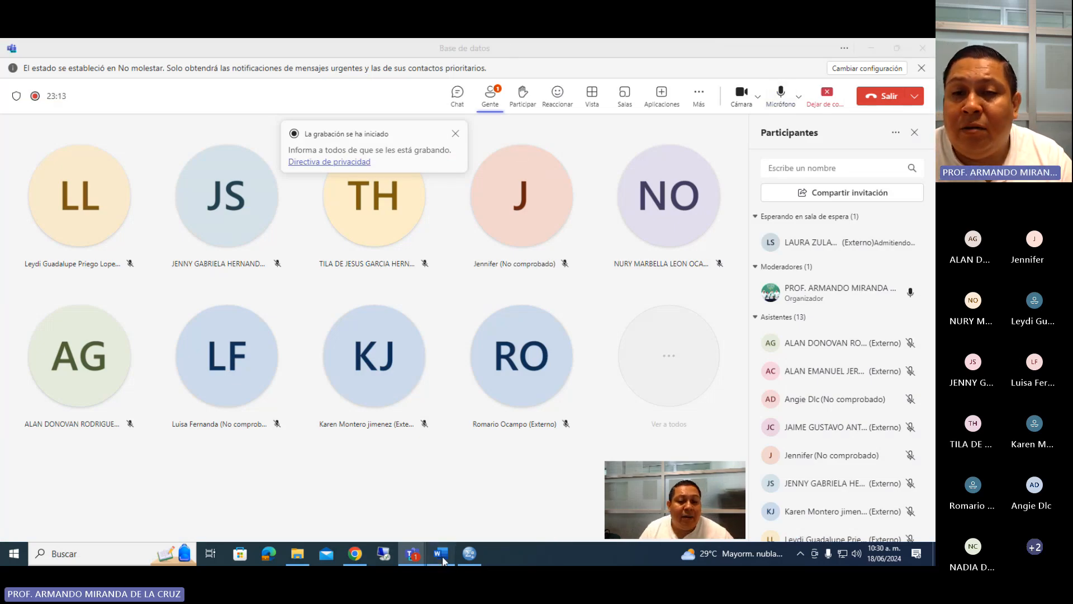
scroll(522, 280, "down", 5)
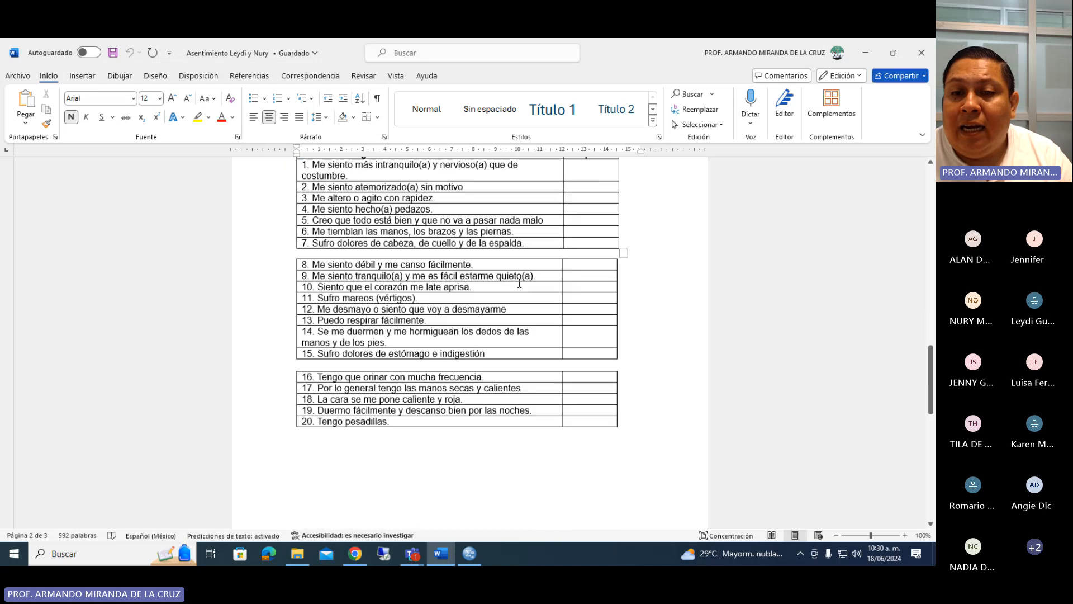
scroll(520, 280, "up", 5)
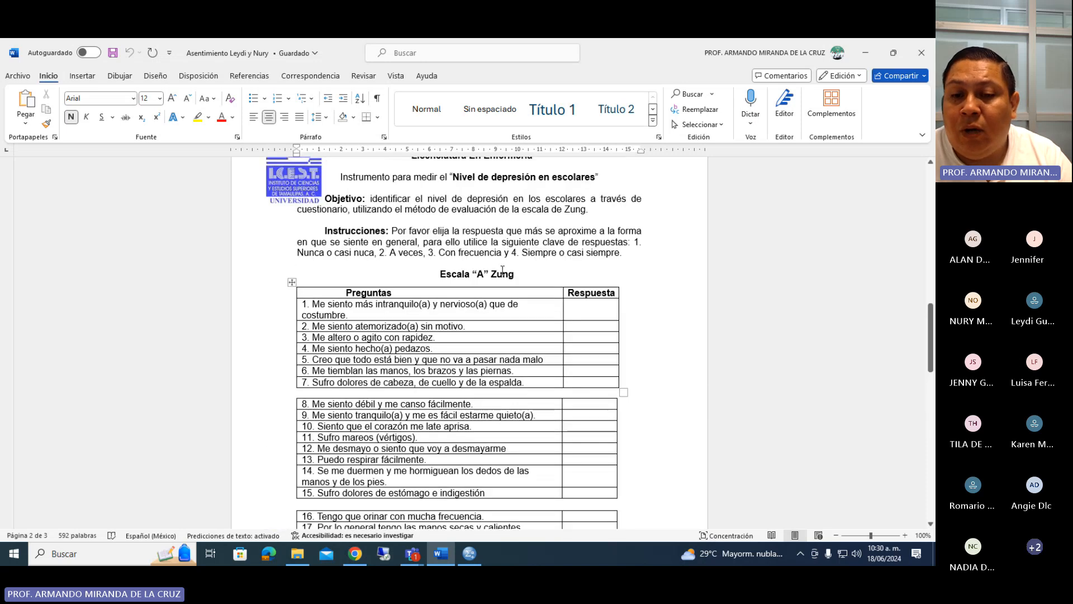
scroll(521, 483, "down", 3)
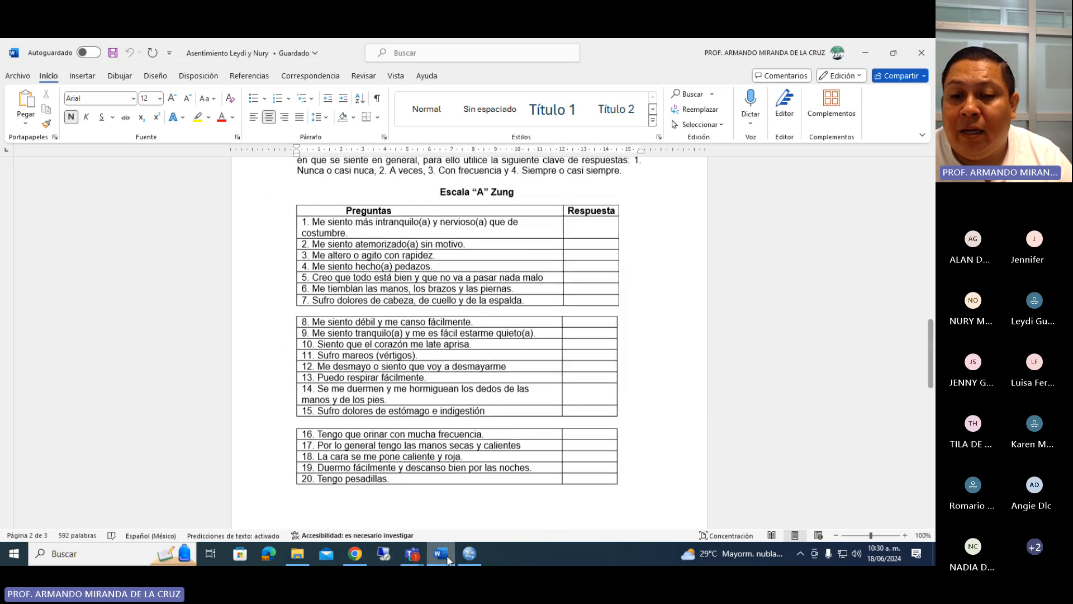
left_click(470, 553)
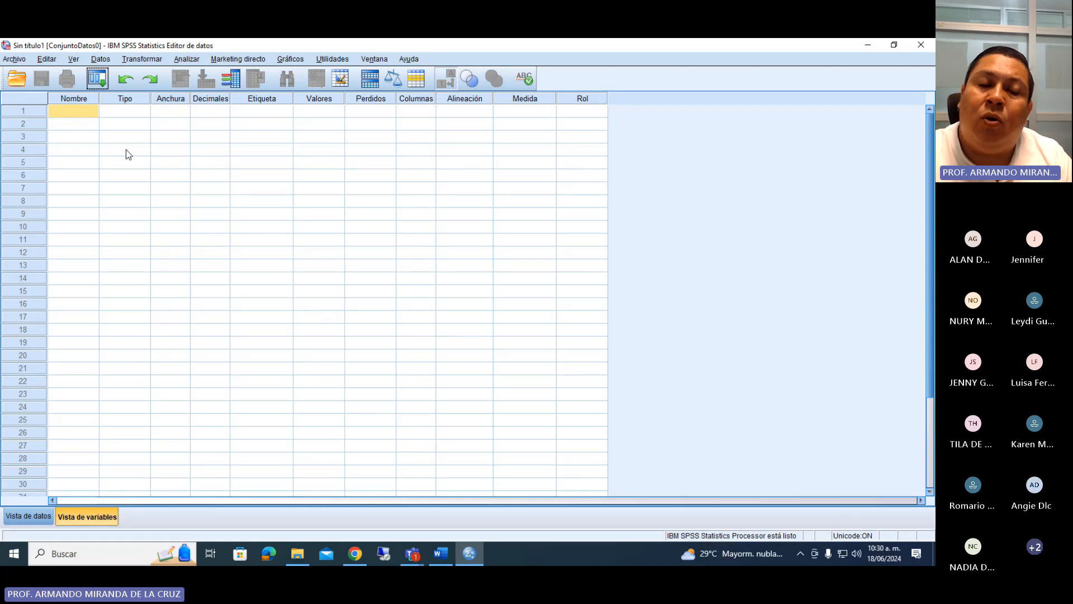
Review the Cedula de Datos Personales in Word, highlighting its title, the full question list and the Edad item.
left_click(444, 558)
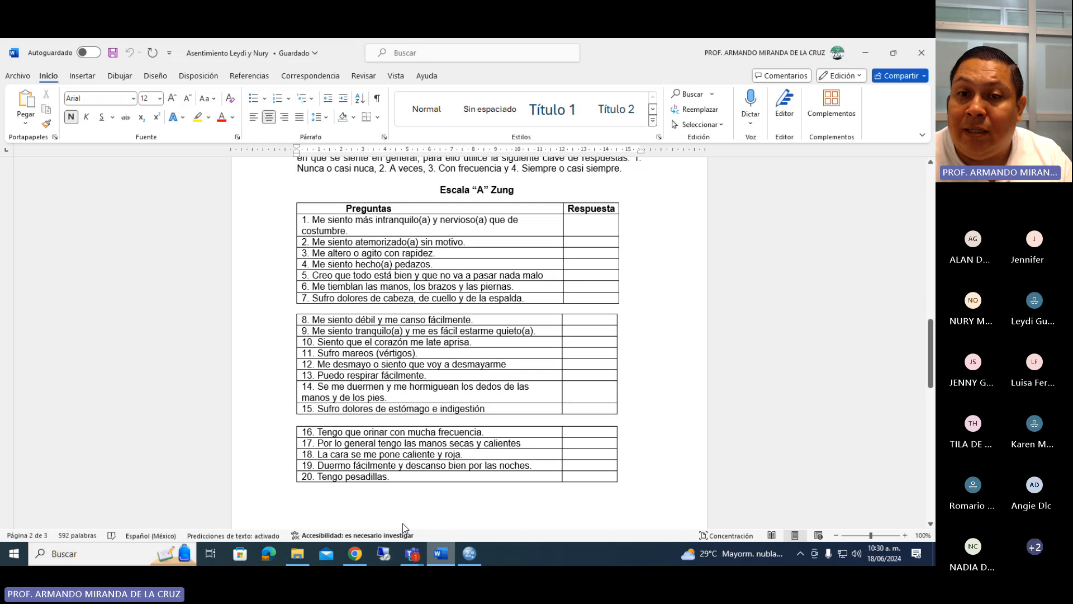
scroll(467, 411, "up", 2)
scroll(467, 410, "down", 10)
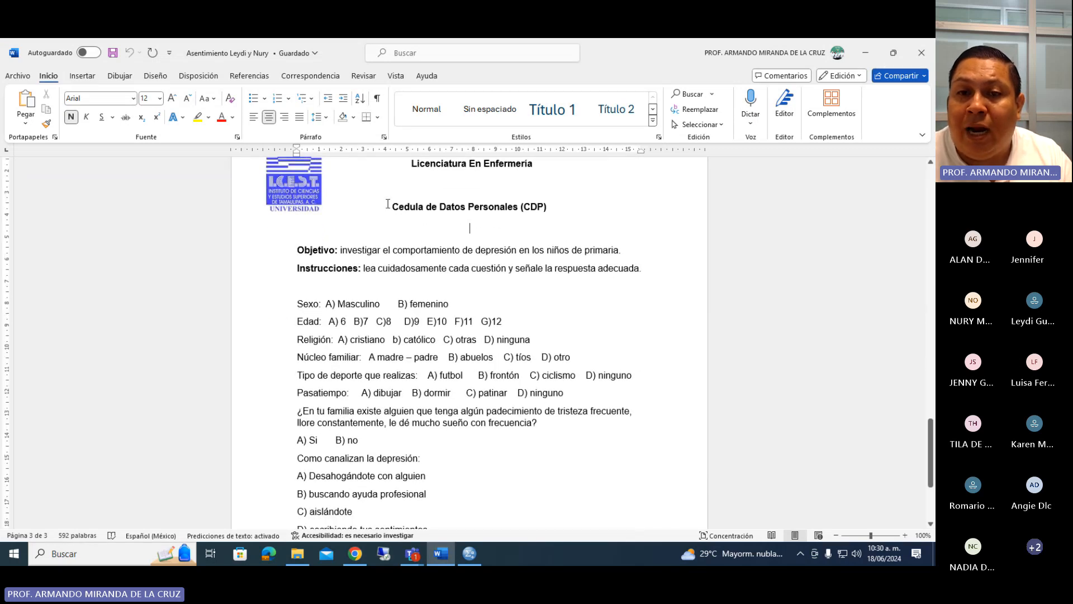
left_click_drag(388, 204, 550, 208)
scroll(514, 297, "down", 1)
left_click(296, 280)
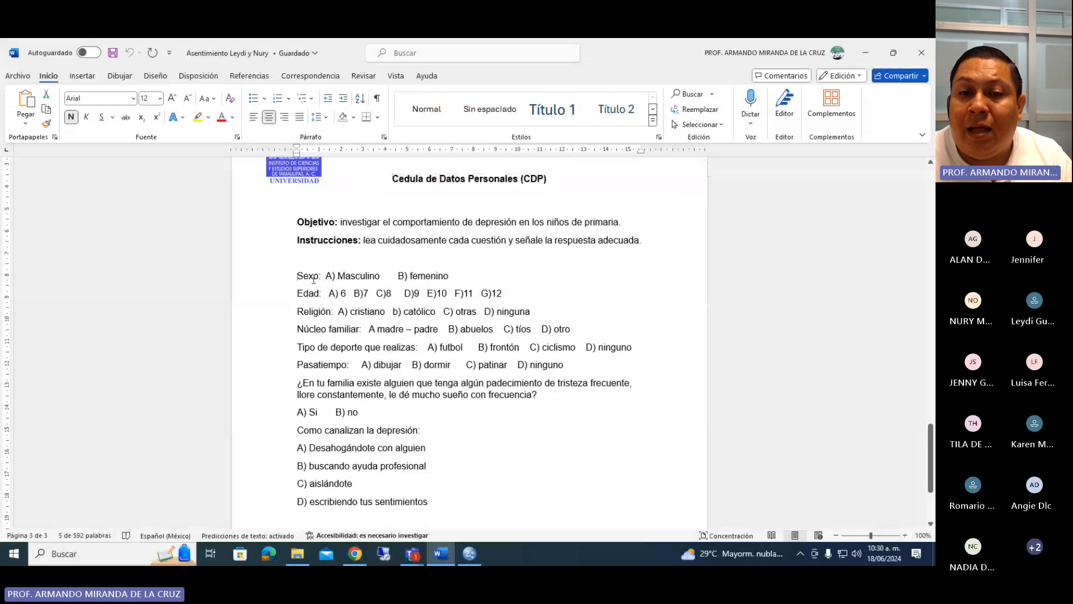
left_click_drag(313, 280, 451, 503)
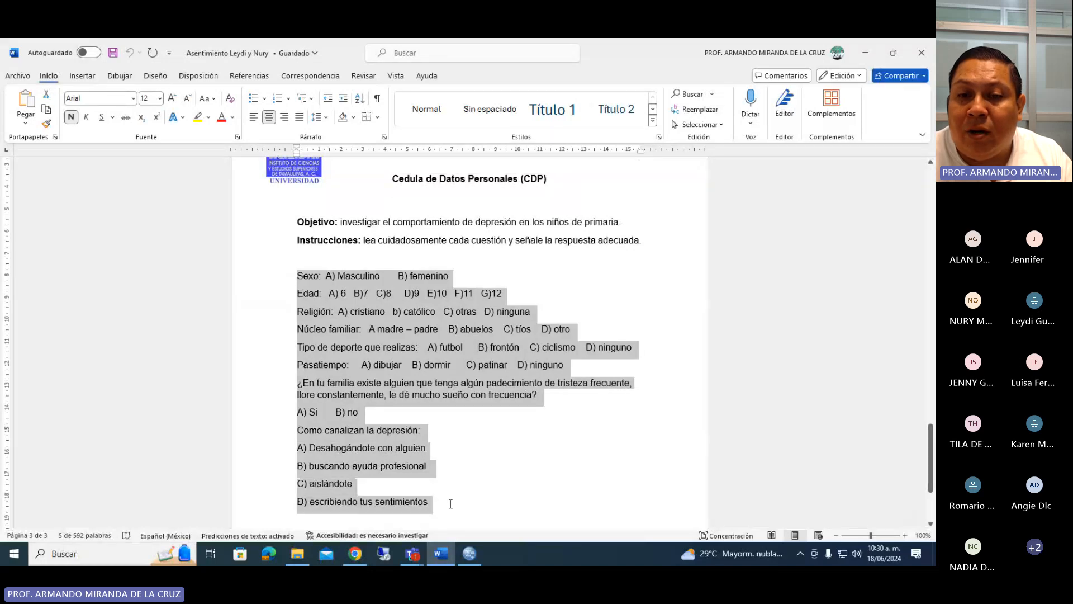
left_click(364, 362)
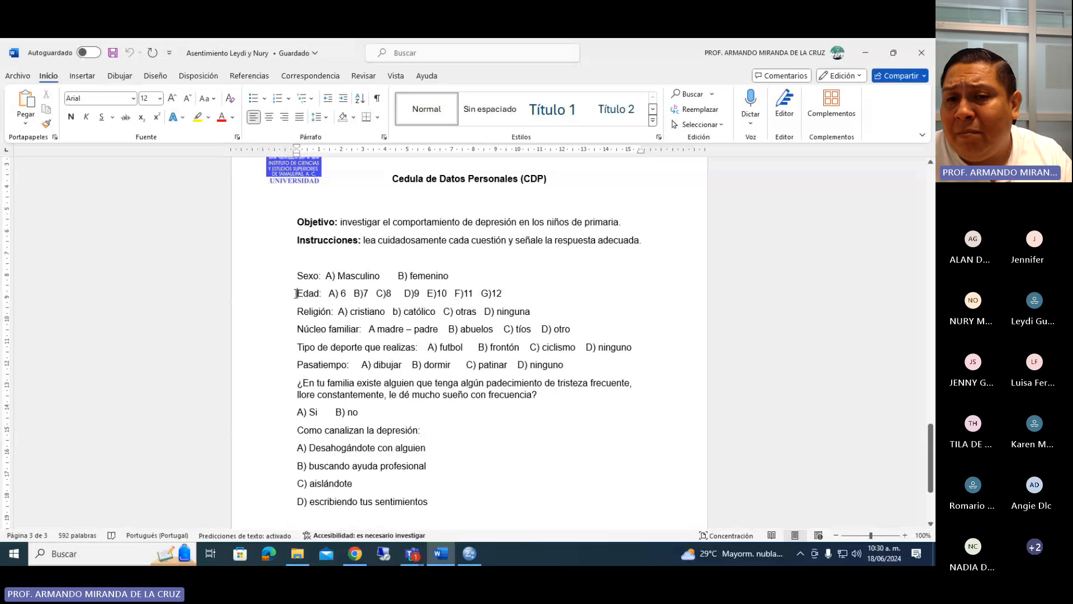
left_click_drag(297, 293, 531, 292)
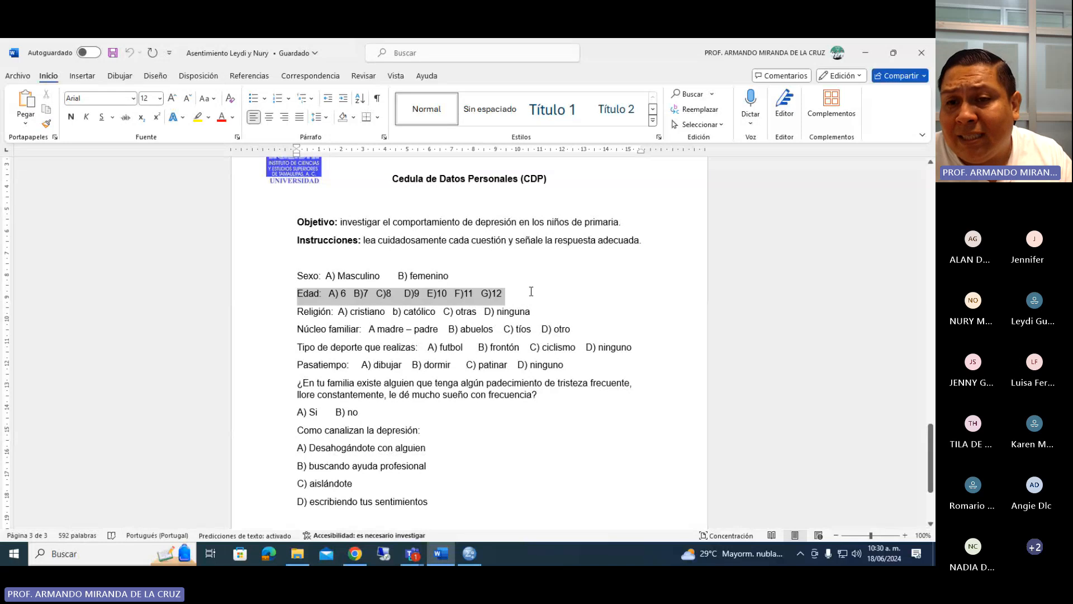
left_click(296, 291)
Return to SPSS and name the first variable "Edad.en.años".
left_click(474, 556)
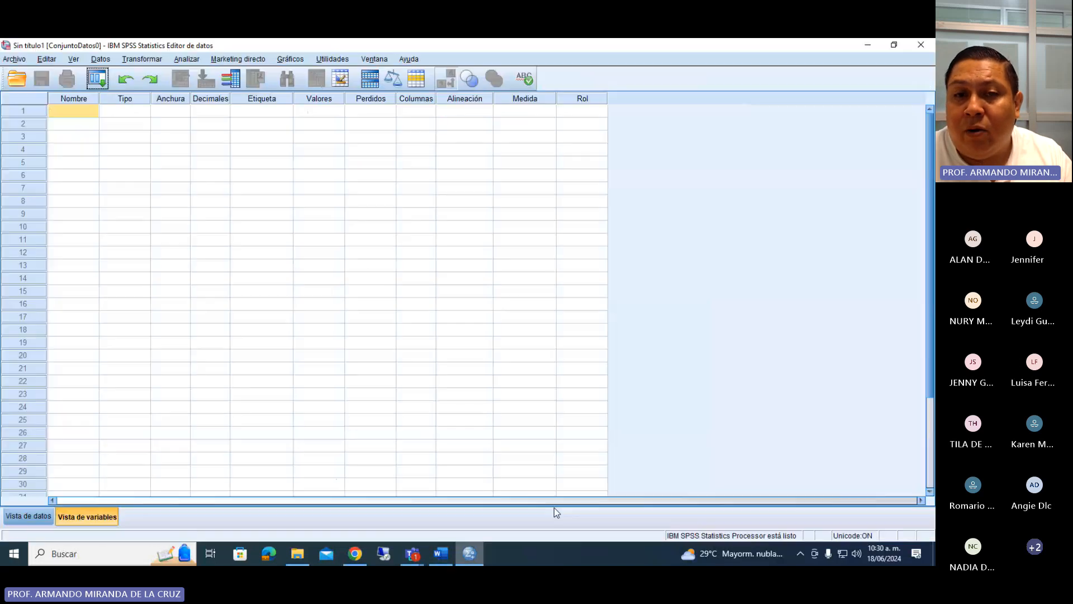
left_click(70, 115)
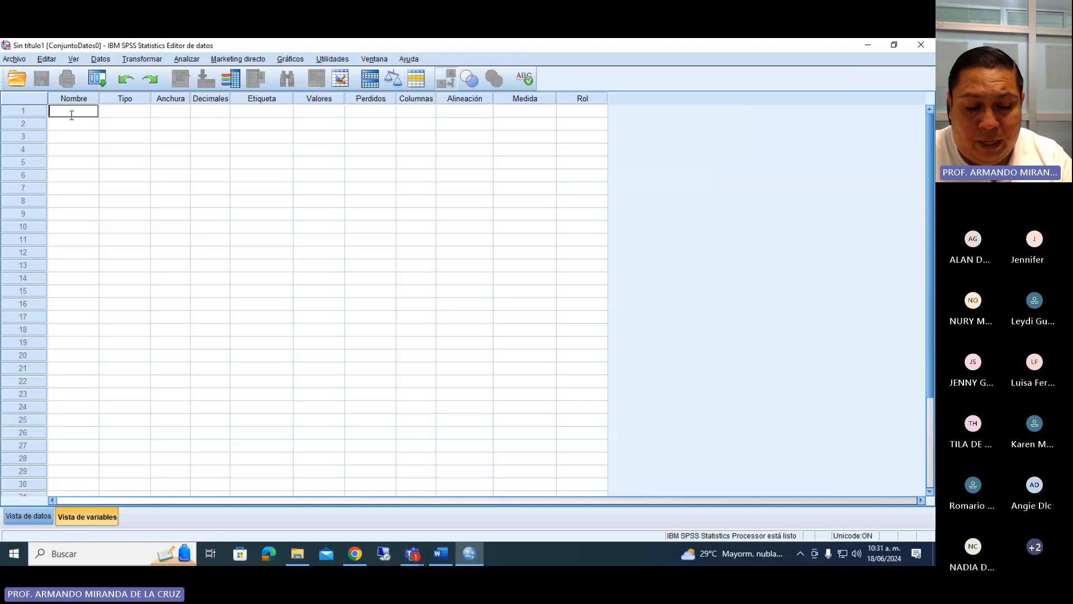
type("ed")
key("BackSpace")
key("BackSpace")
type("E")
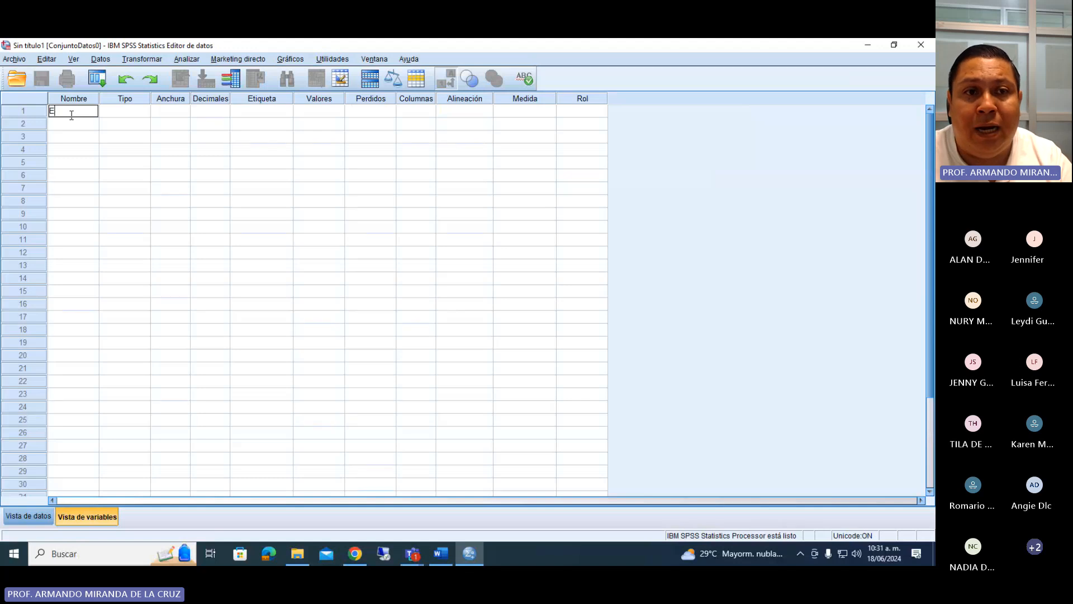
type("DAD")
key("BackSpace")
key("BackSpace")
key("BackSpace")
type("dad")
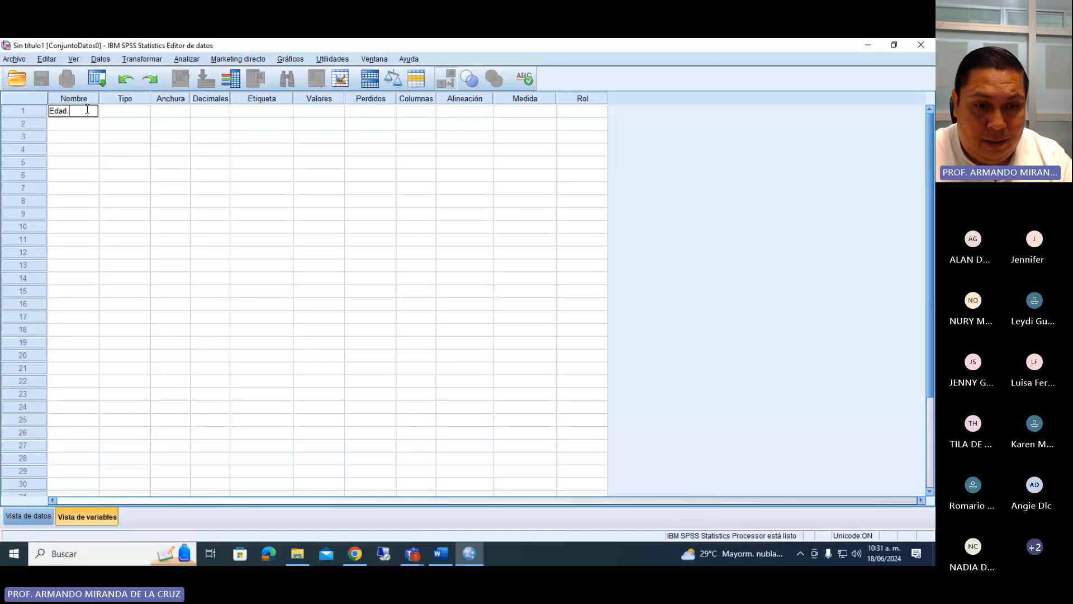
type("enaños")
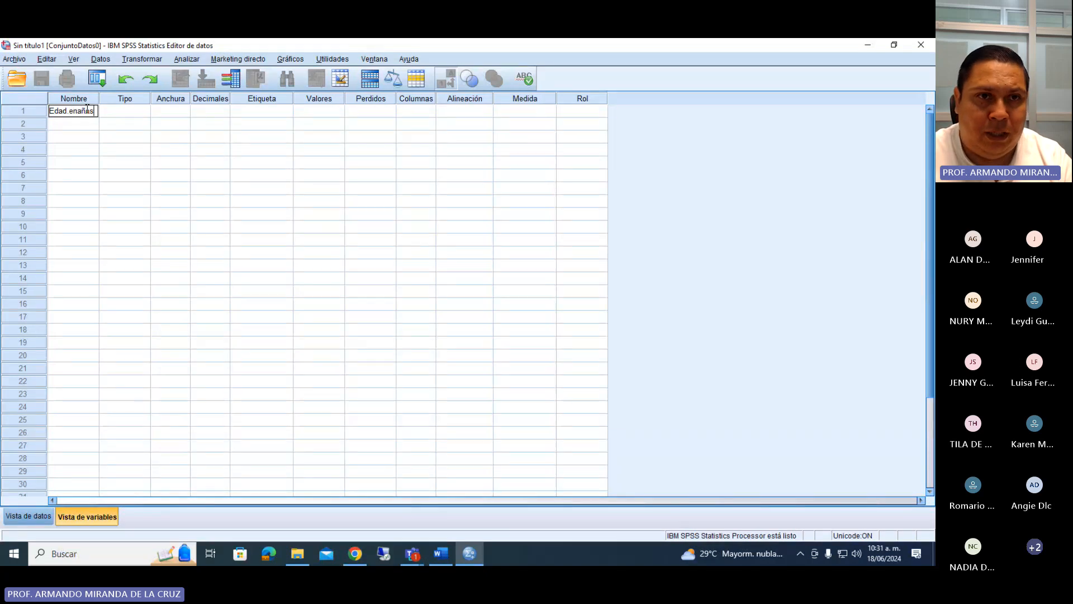
key("BackSpace")
key("BackSpace")
key("BackSpace")
key("BackSpace")
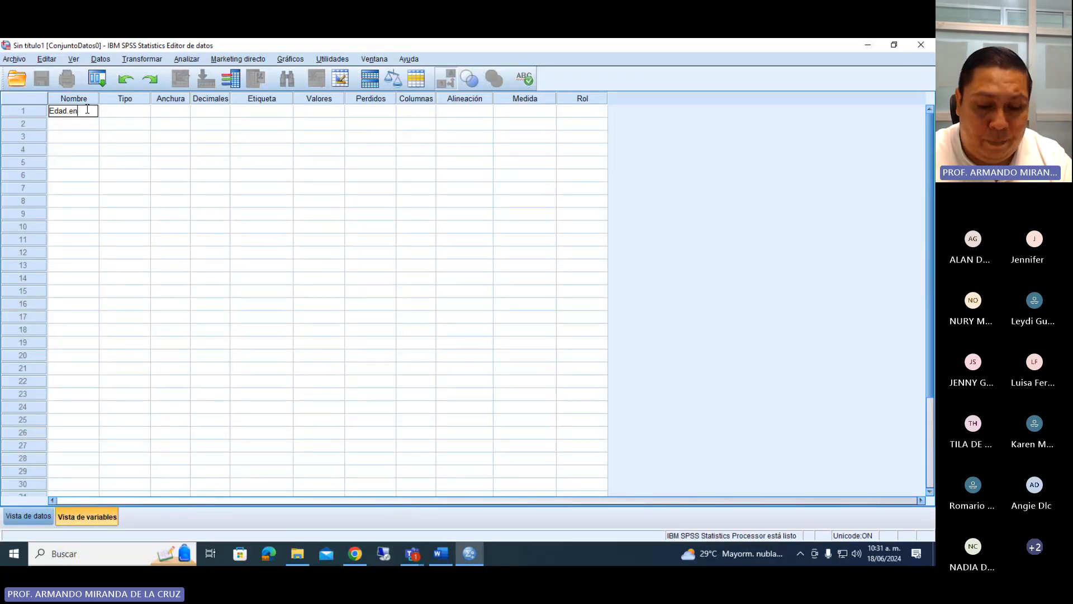
type(".años")
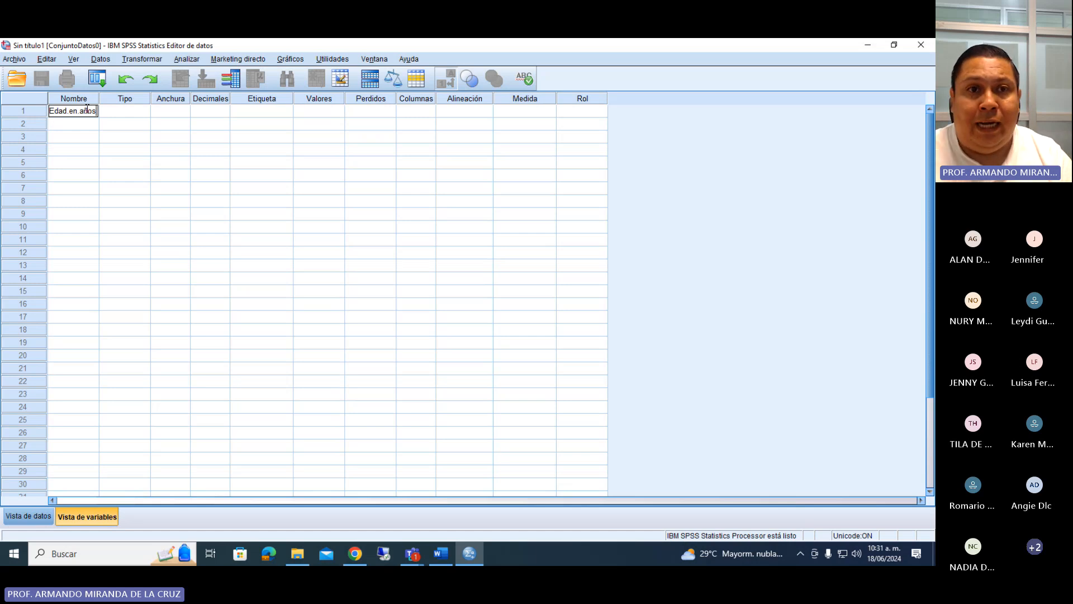
key("Return")
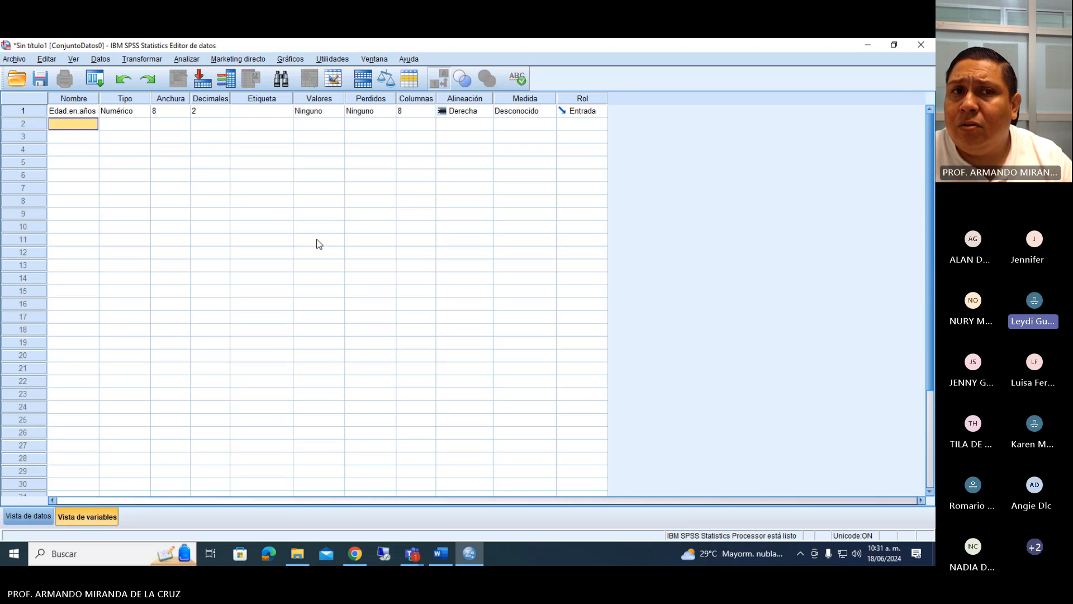
Examine the type and width settings of the Edad.en.años variable.
left_click(93, 112)
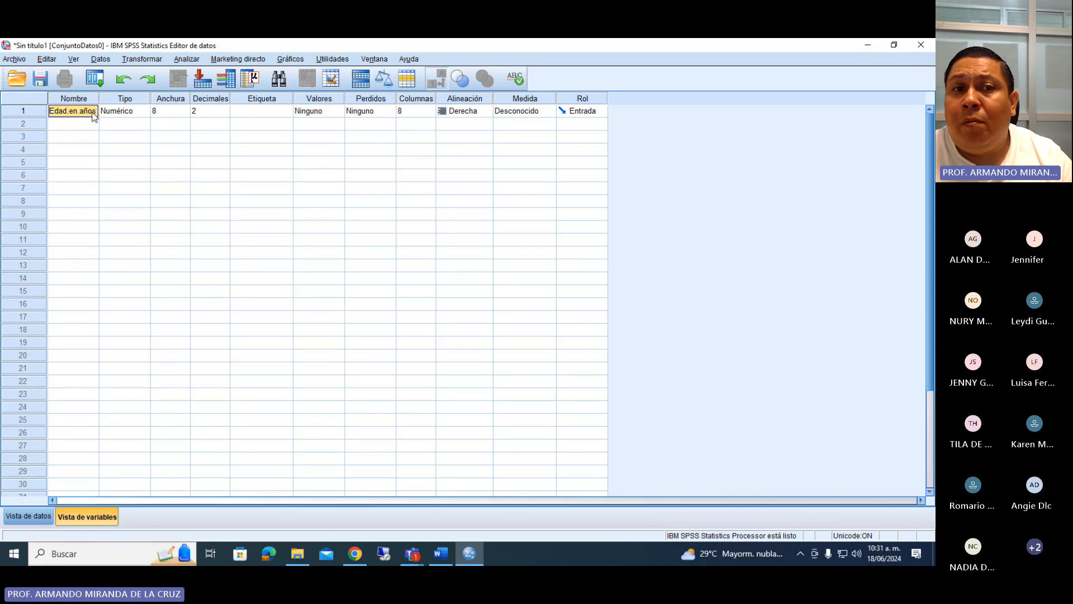
left_click(135, 112)
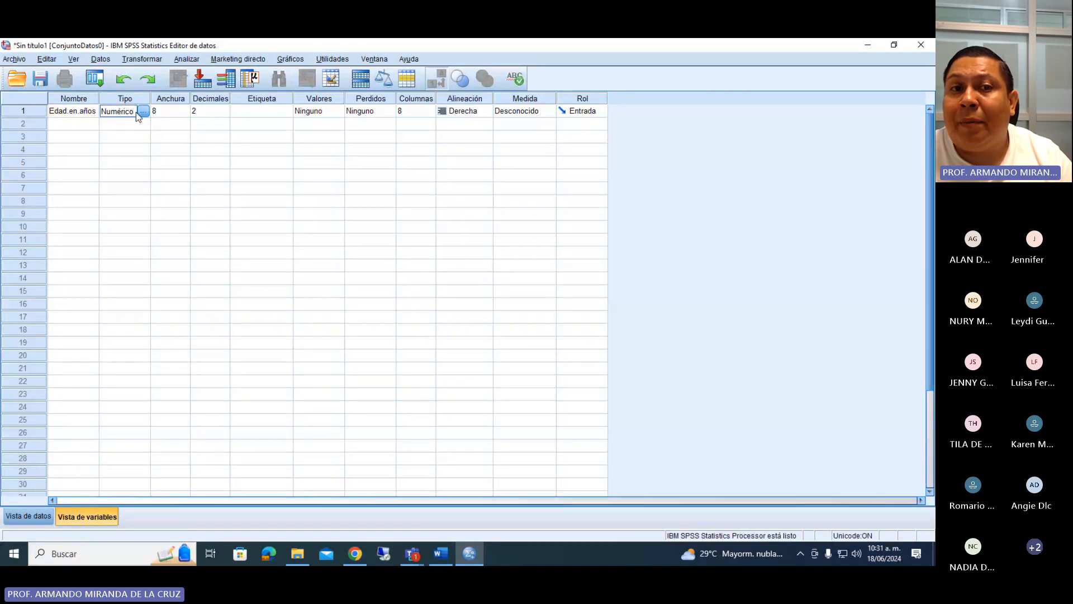
left_click(184, 112)
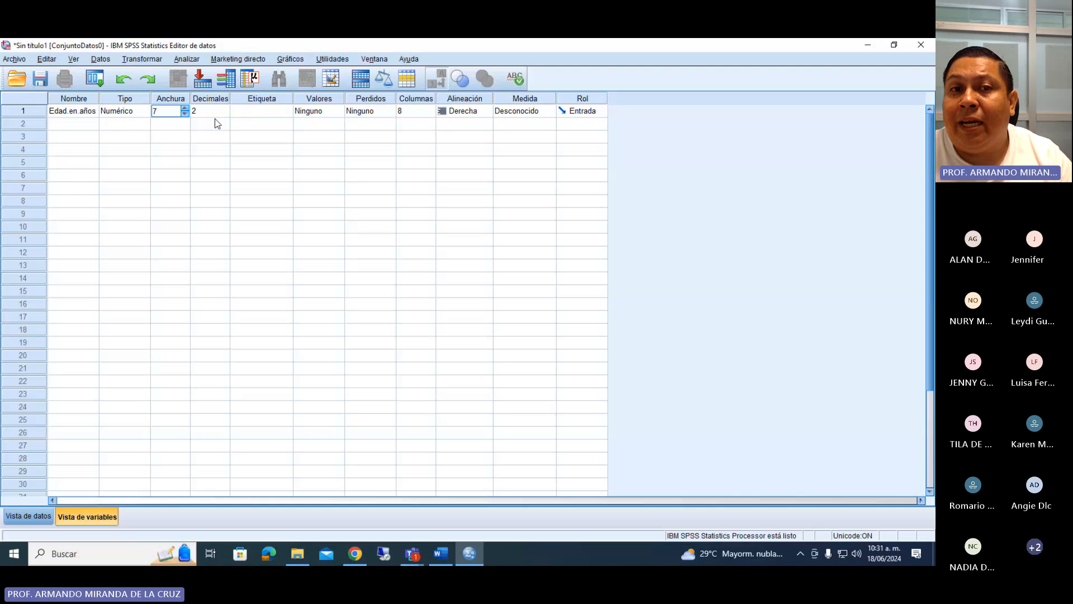
left_click(184, 109)
left_click(123, 125)
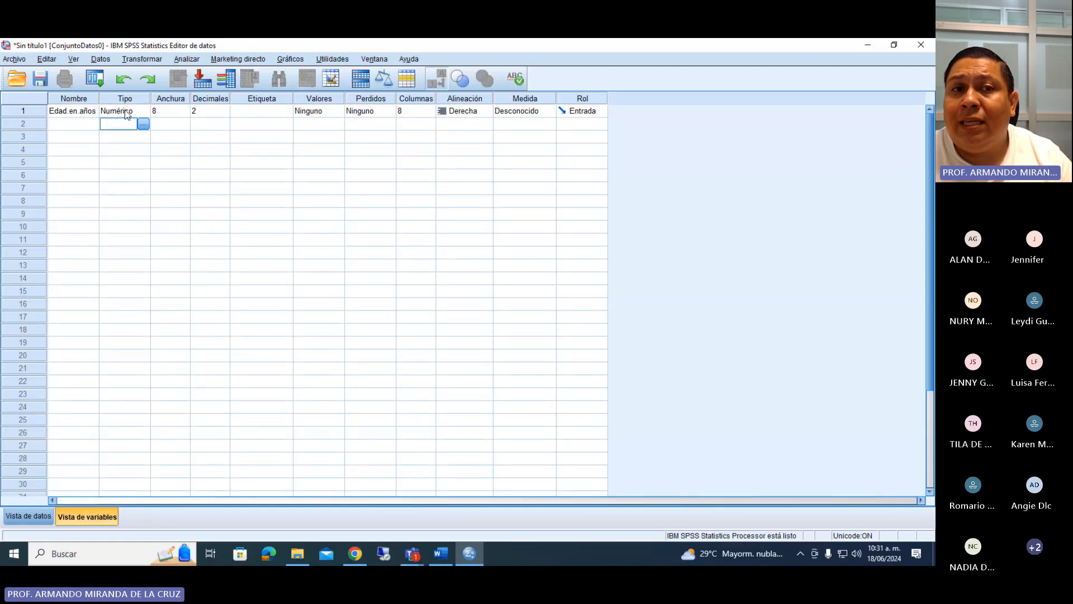
left_click(119, 110)
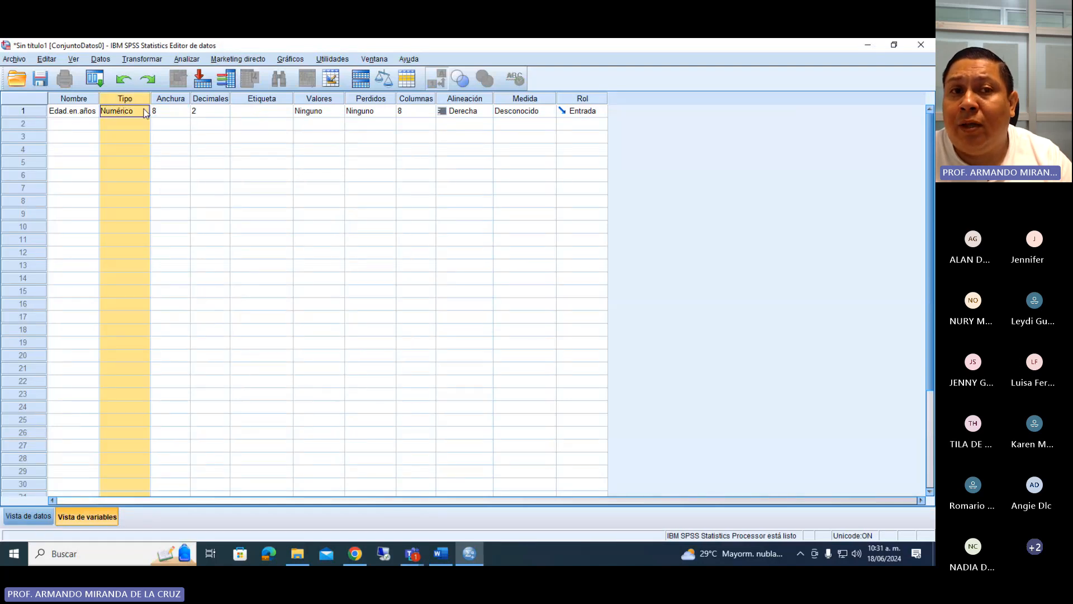
Set the decimals of the Edad.en.años variable to 0.
left_click(223, 115)
left_click(223, 115)
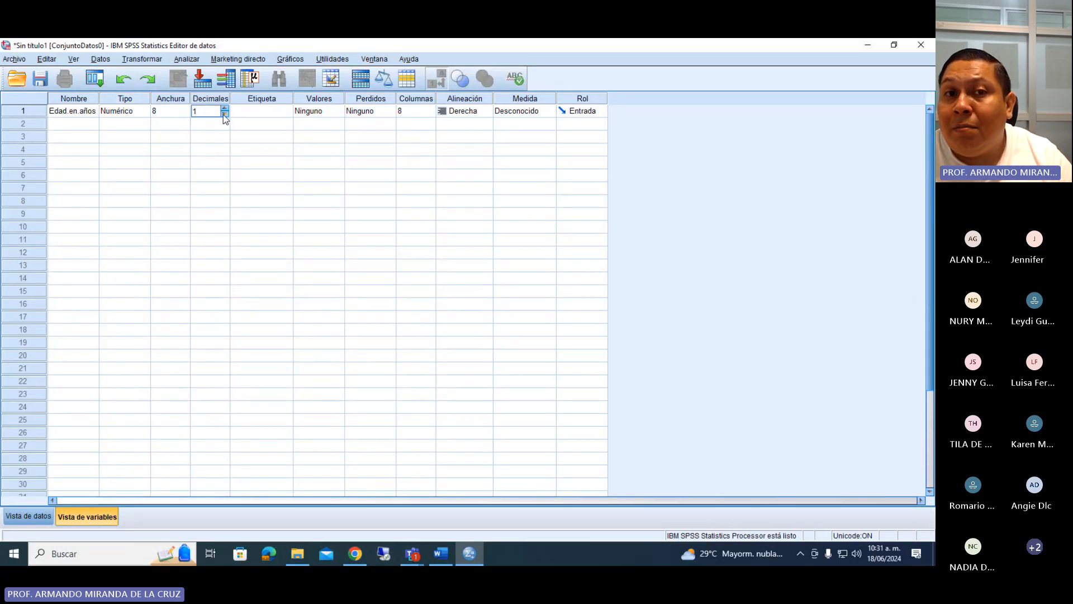
left_click(224, 115)
left_click(202, 99)
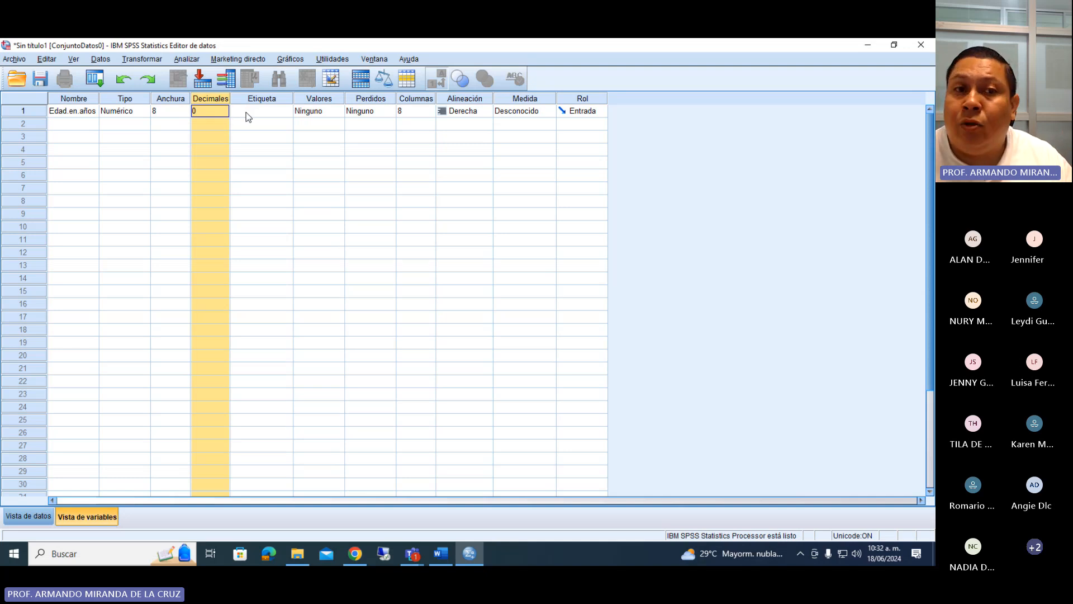
Widen the Etiqueta column of the variable list to make room for a long label.
key("Tab")
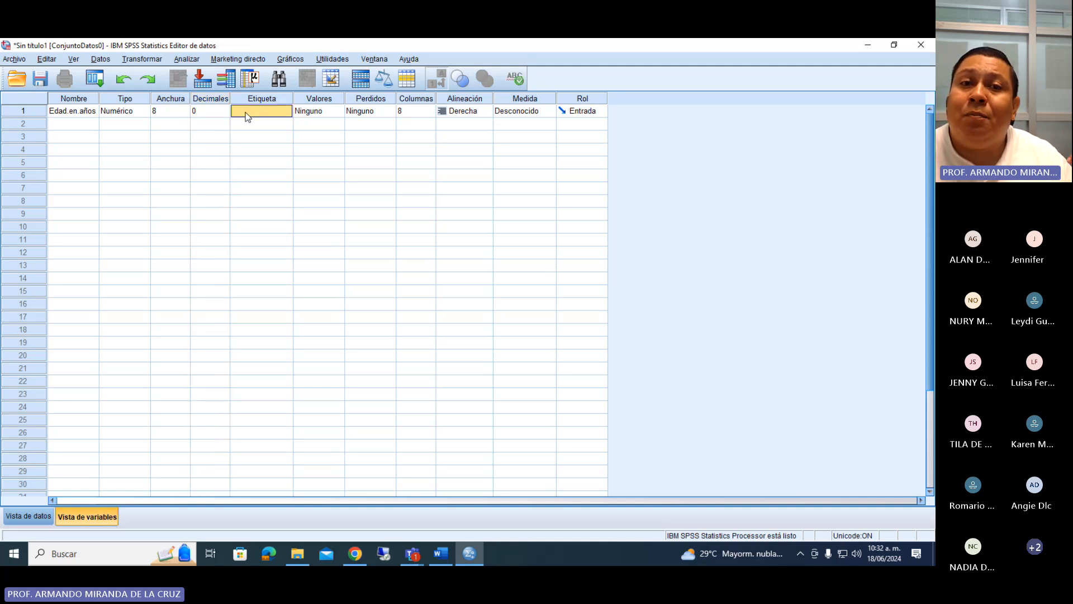
key("Tab")
key("shift+Tab")
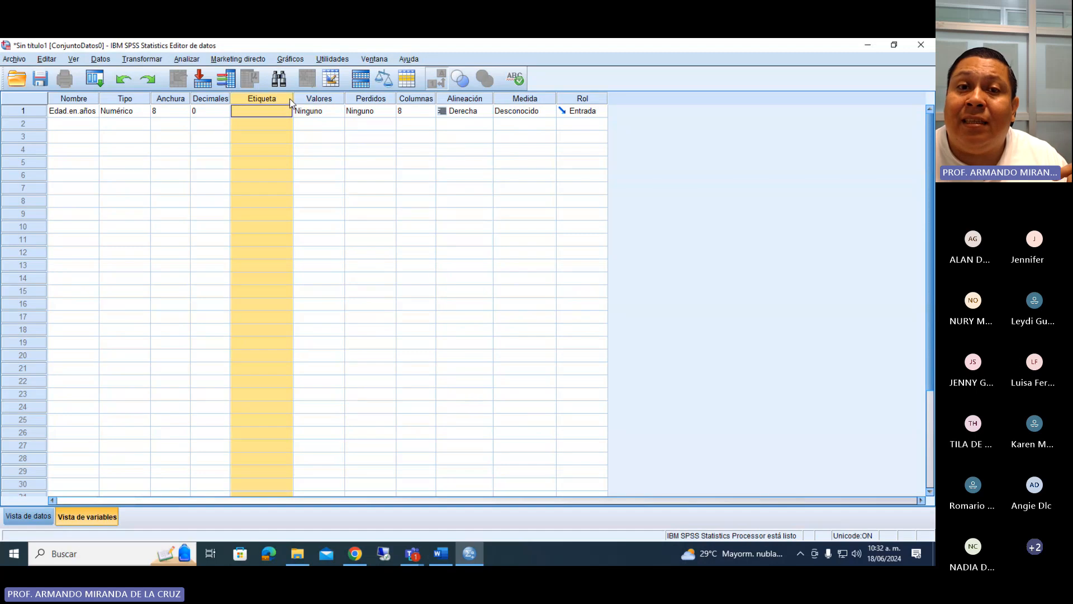
left_click_drag(293, 98, 347, 99)
Label the Edad.en.años variable "Gráfico 1. Edad de los niños en edad escolar".
left_click(290, 111)
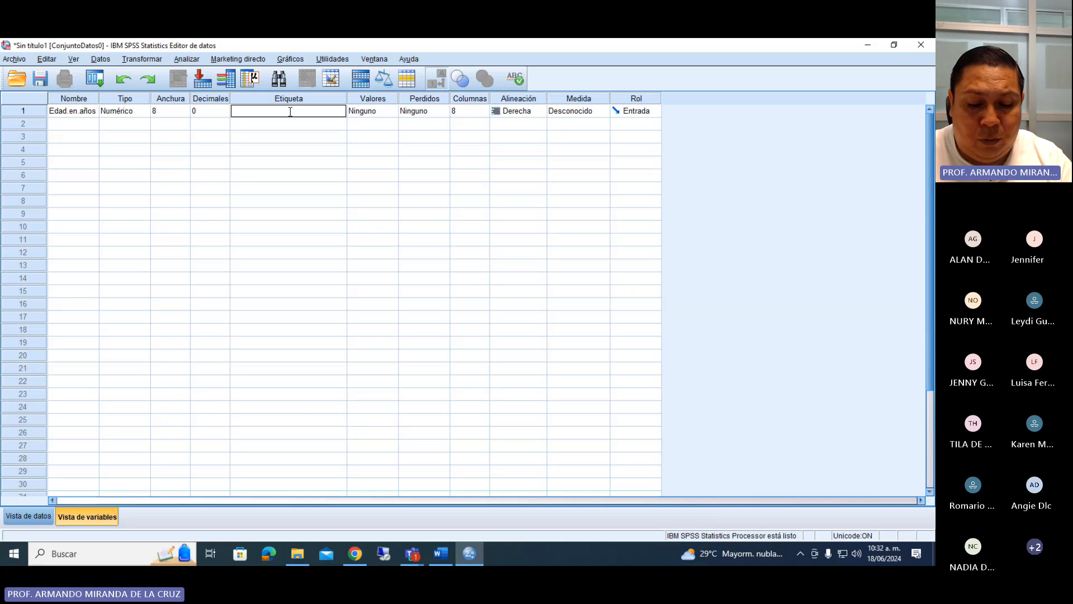
type("Gráfico ")
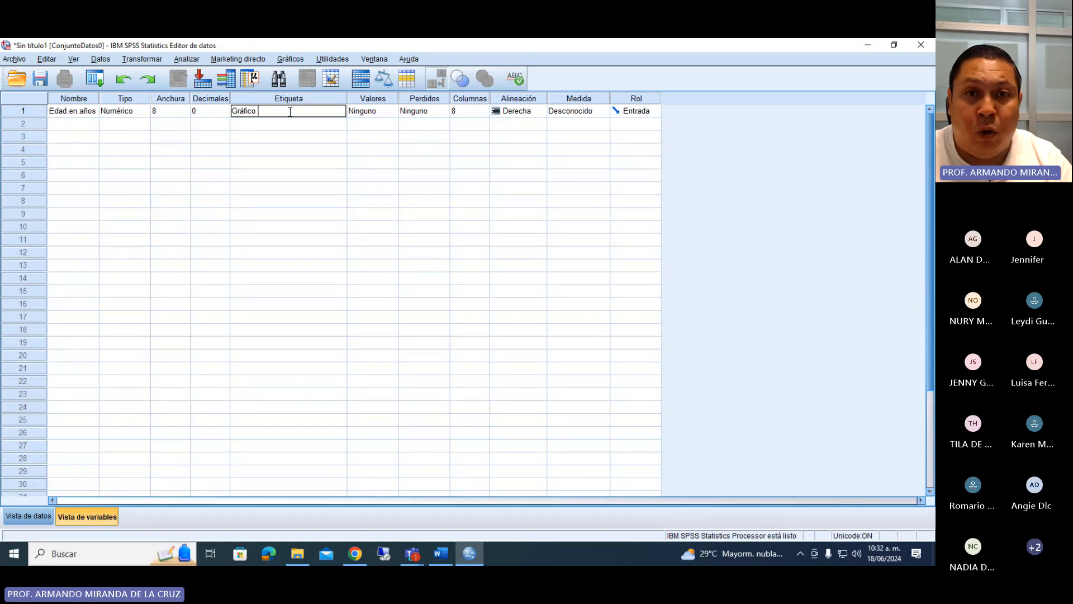
type("1. Edad de los aod")
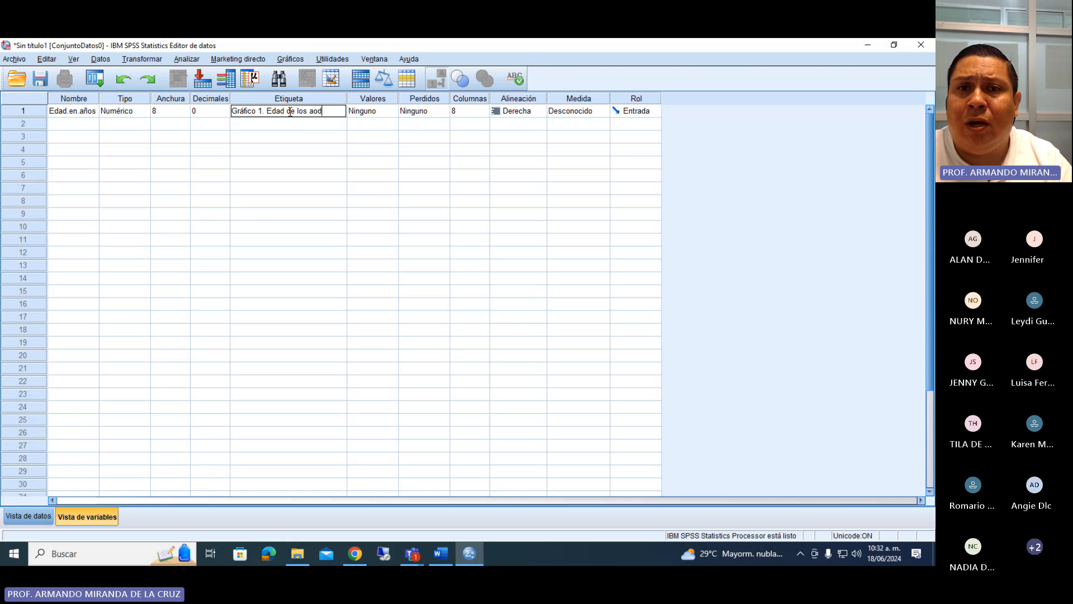
key("BackSpace")
type("dolescet")
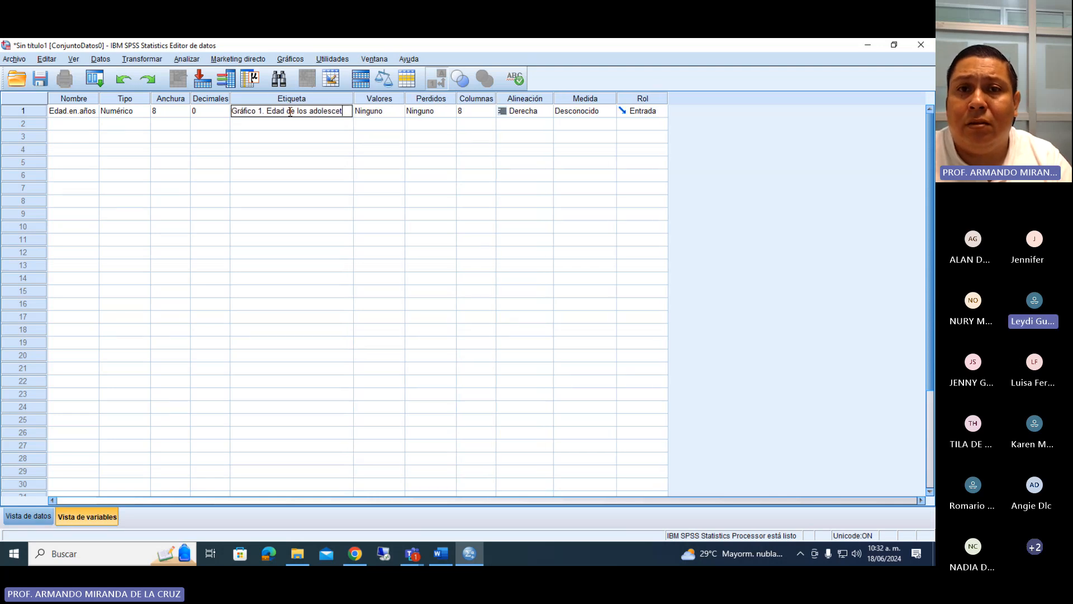
key("BackSpace")
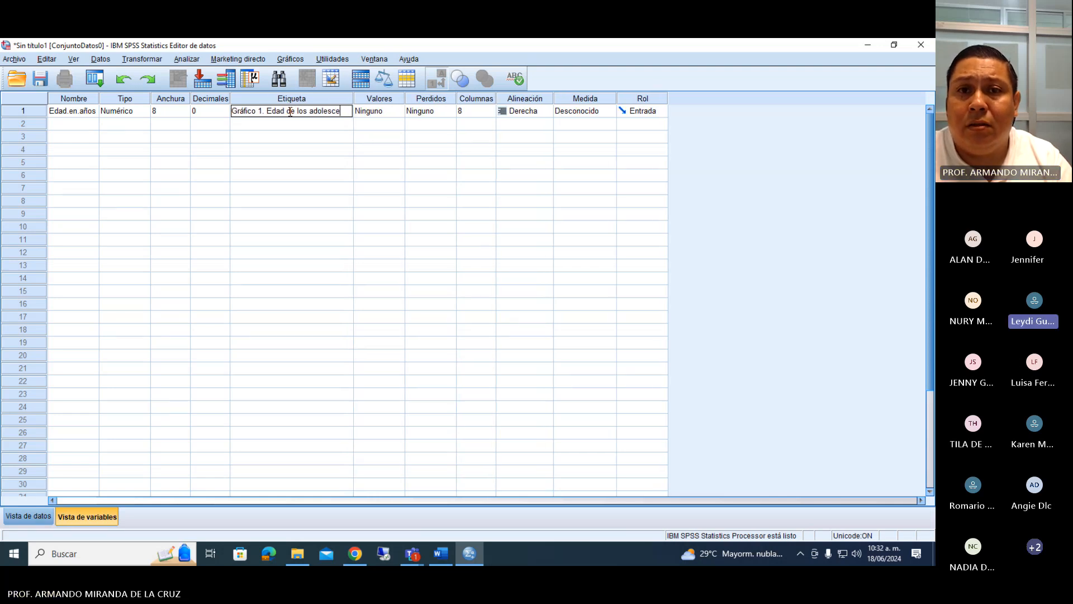
type("nte")
key("BackSpace")
key("BackSpace")
key("BackSpace")
key("BackSpace")
key("BackSpace")
key("BackSpace")
key("BackSpace")
key("BackSpace")
key("BackSpace")
key("BackSpace")
key("BackSpace")
key("BackSpace")
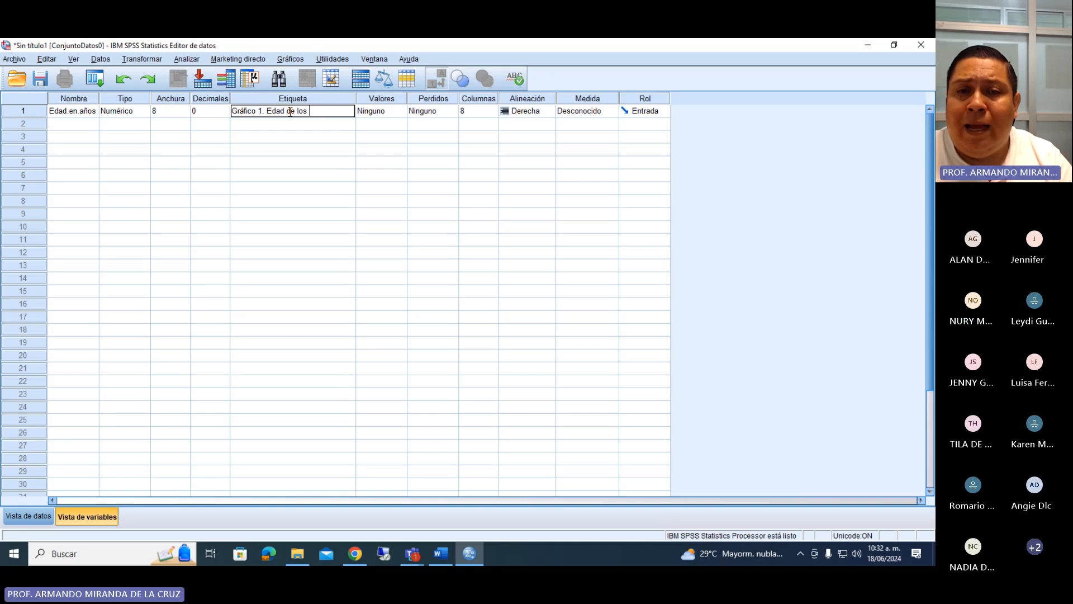
type("ni")
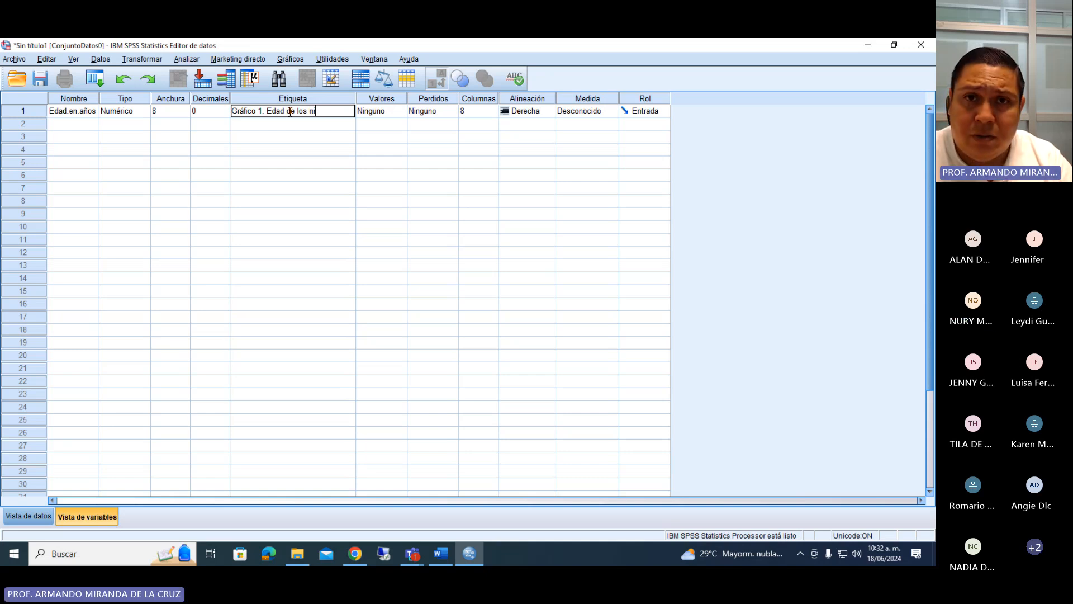
type("ños en edad escolar")
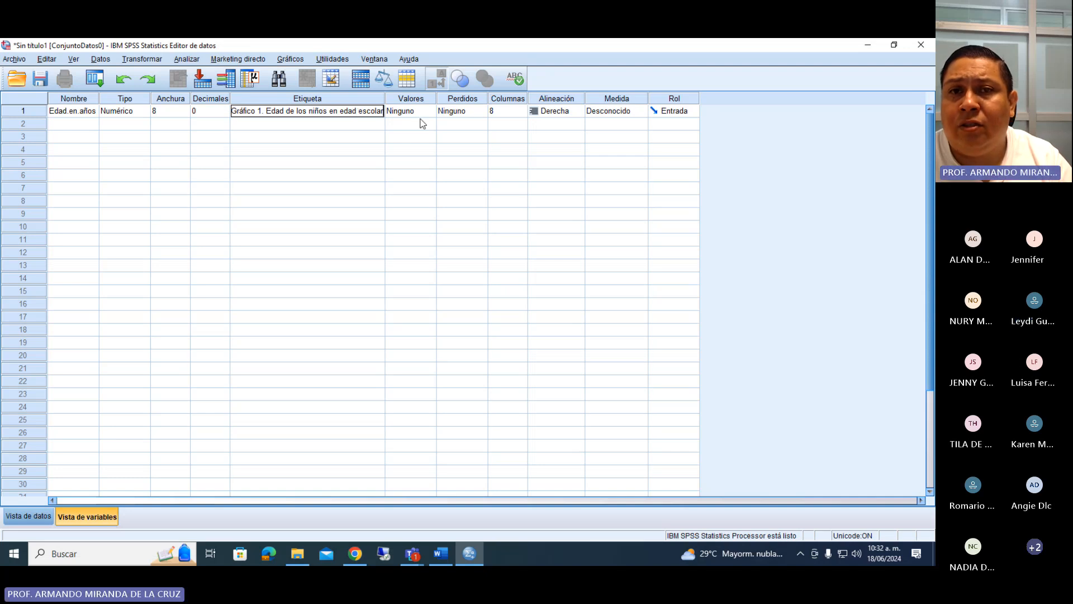
left_click(301, 136)
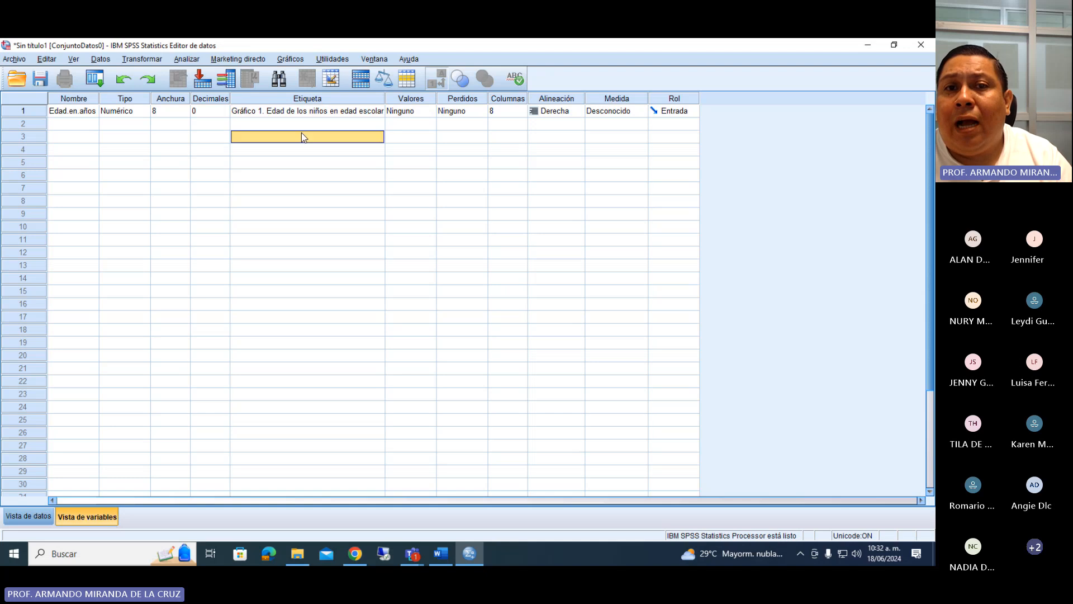
left_click(311, 117)
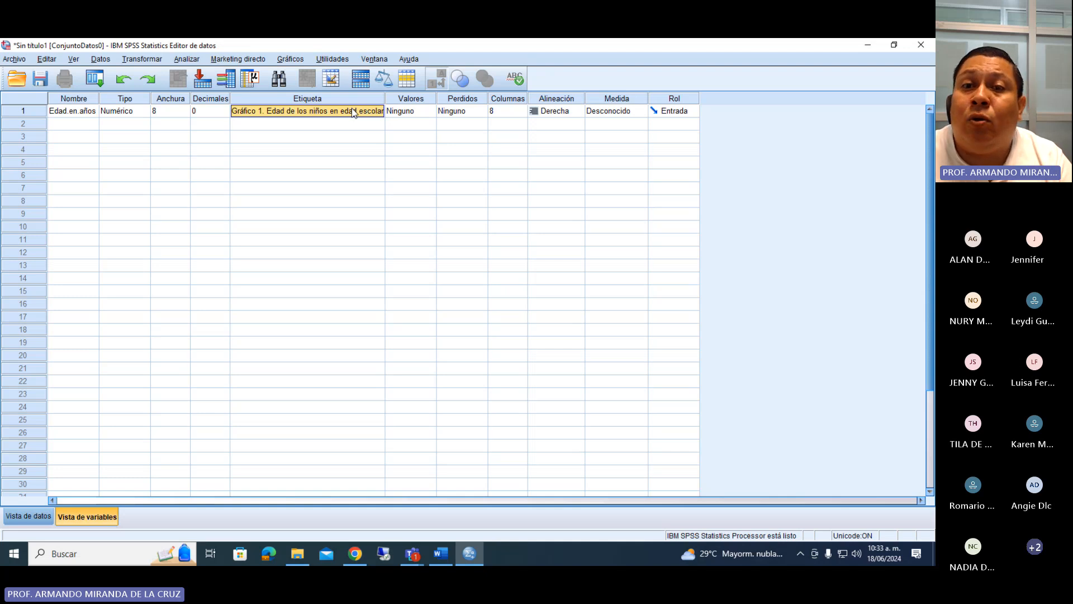
Open the value labels of Edad.en.años and switch to Word to examine the answer options of the Edad question.
double_click(434, 112)
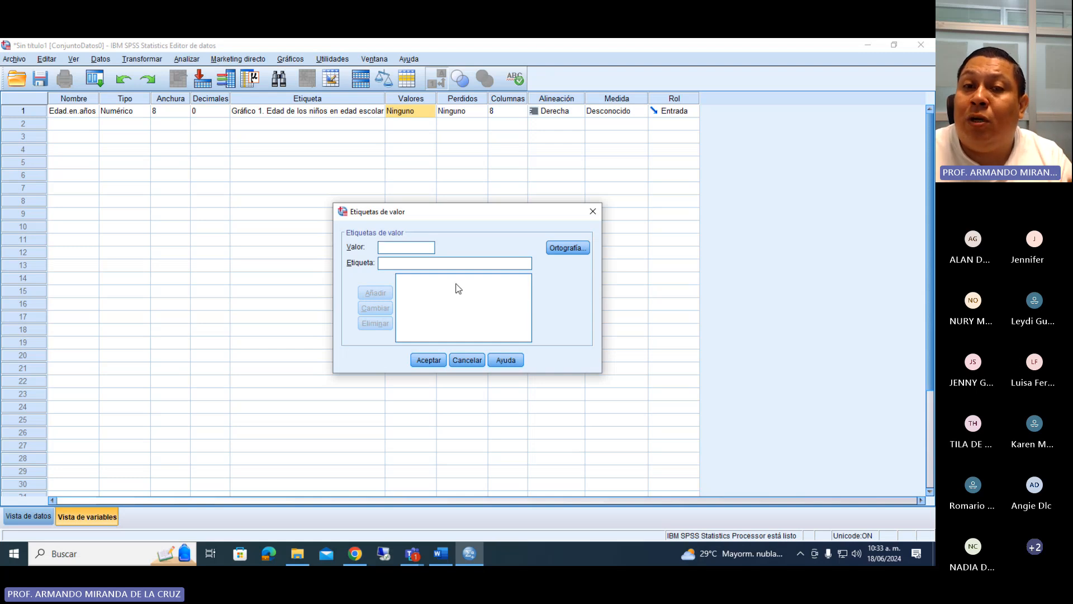
left_click(441, 553)
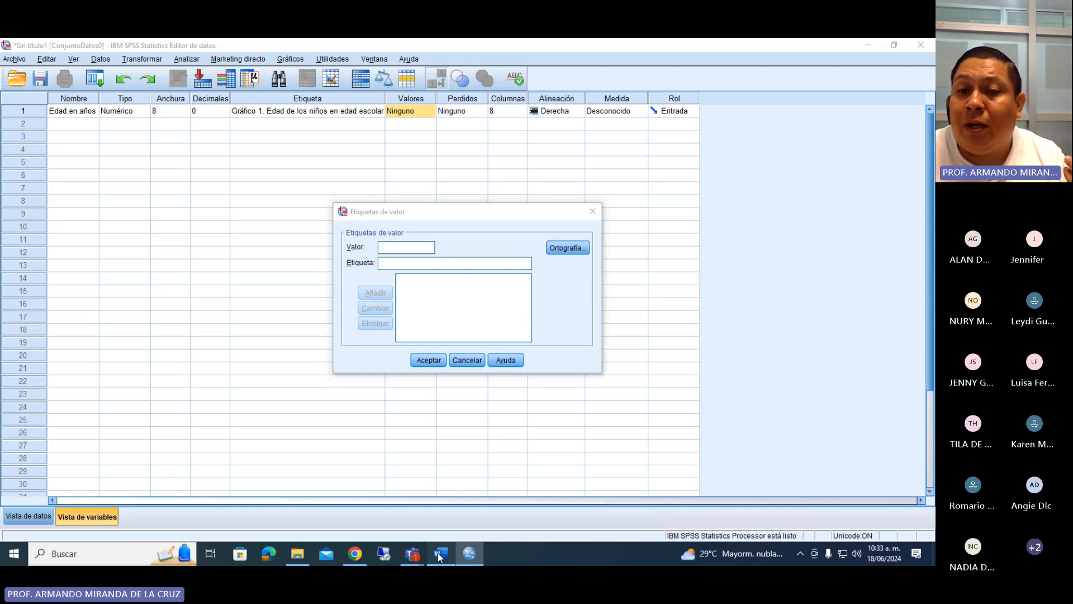
left_click_drag(319, 294, 515, 292)
left_click(455, 298)
left_click(347, 299)
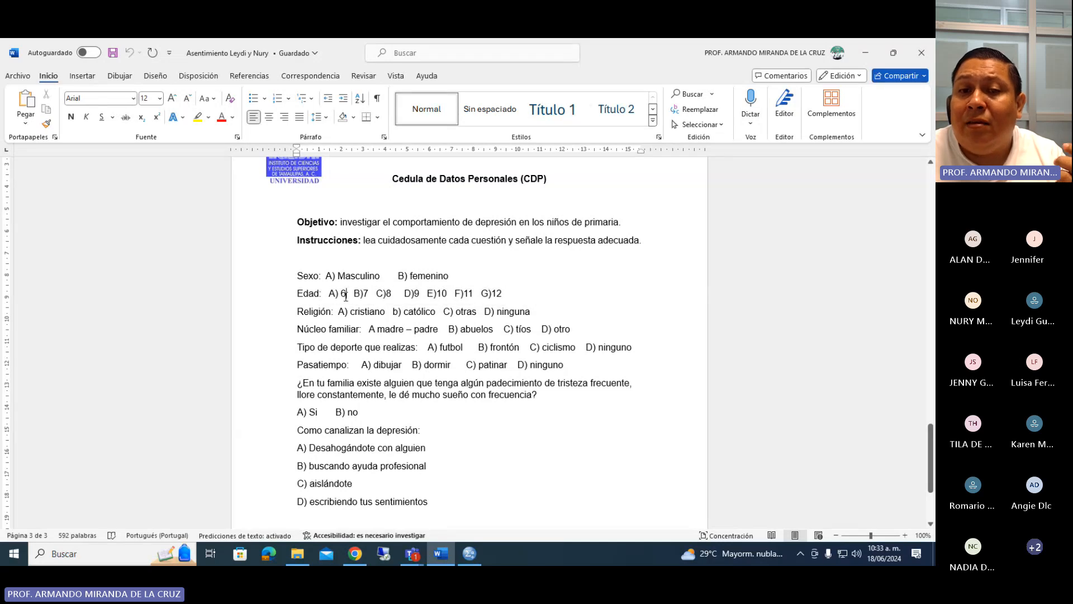
left_click(372, 297)
left_click(425, 295)
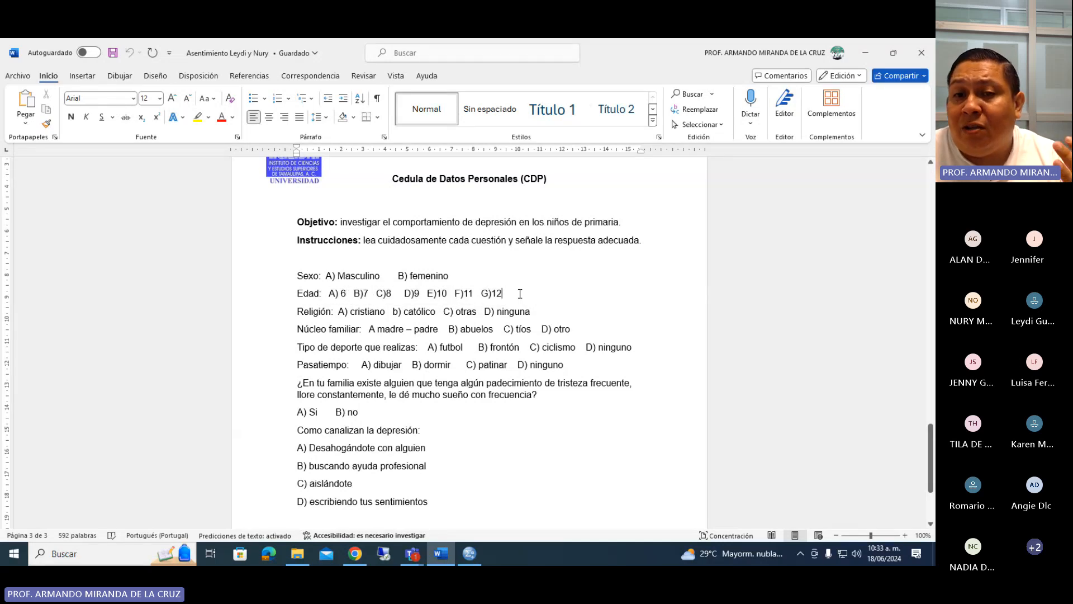
left_click_drag(520, 293, 333, 297)
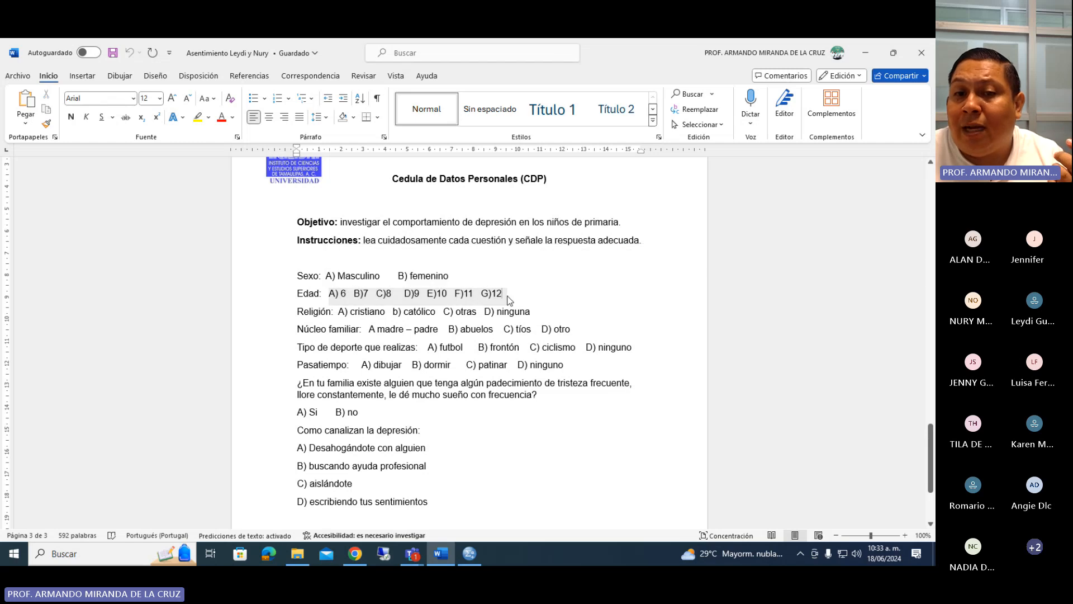
left_click_drag(506, 296, 330, 296)
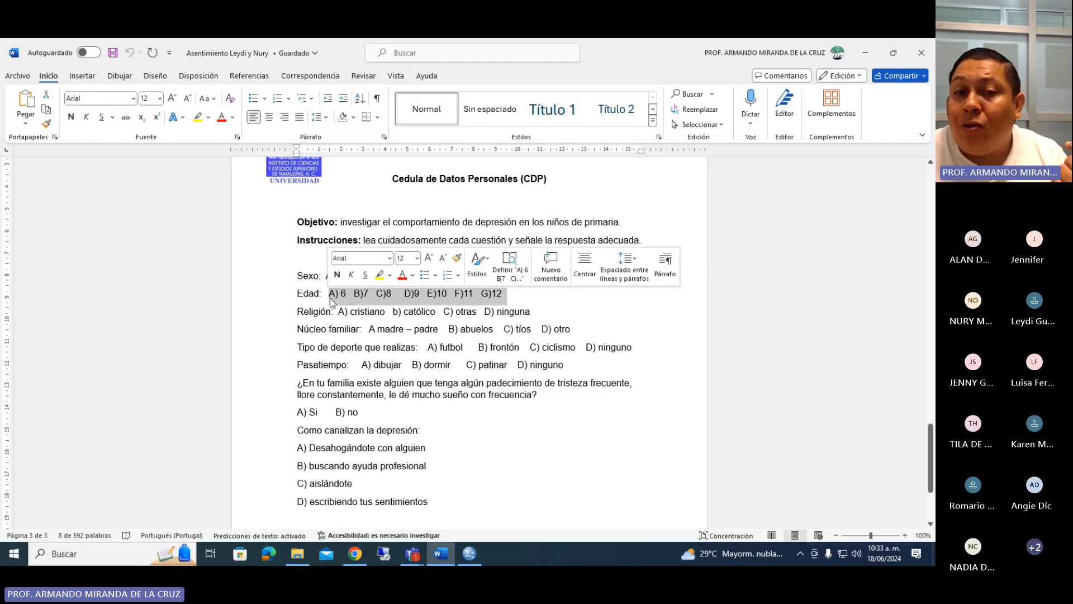
left_click(329, 294)
Review the Sexo, Religión, Núcleo familiar, Tipo de deporte and Pasatiempo questions and their answer options in the questionnaire.
left_click_drag(329, 278, 457, 274)
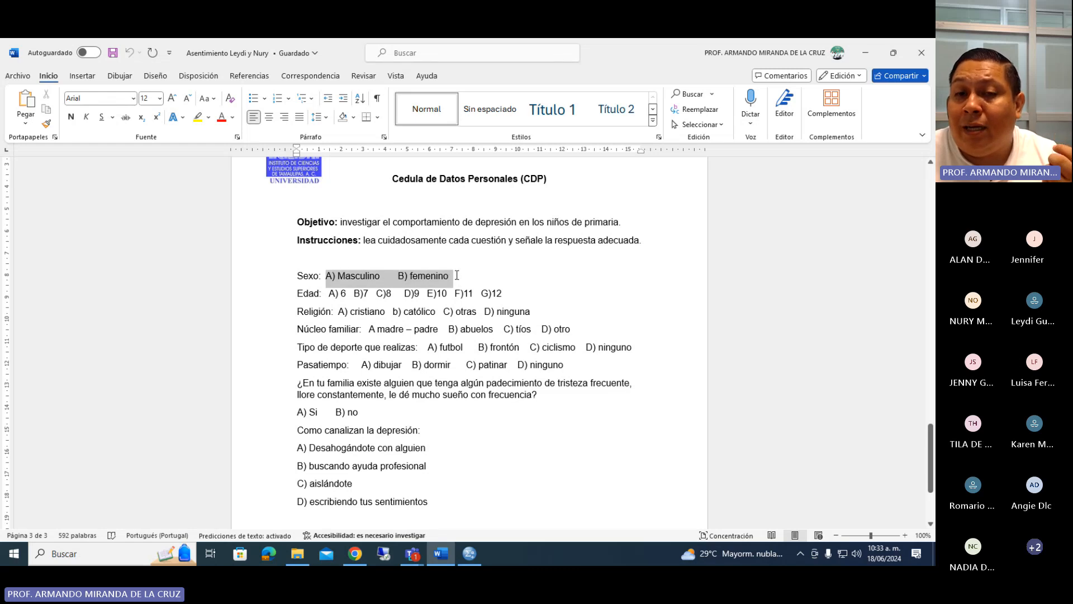
left_click(380, 276)
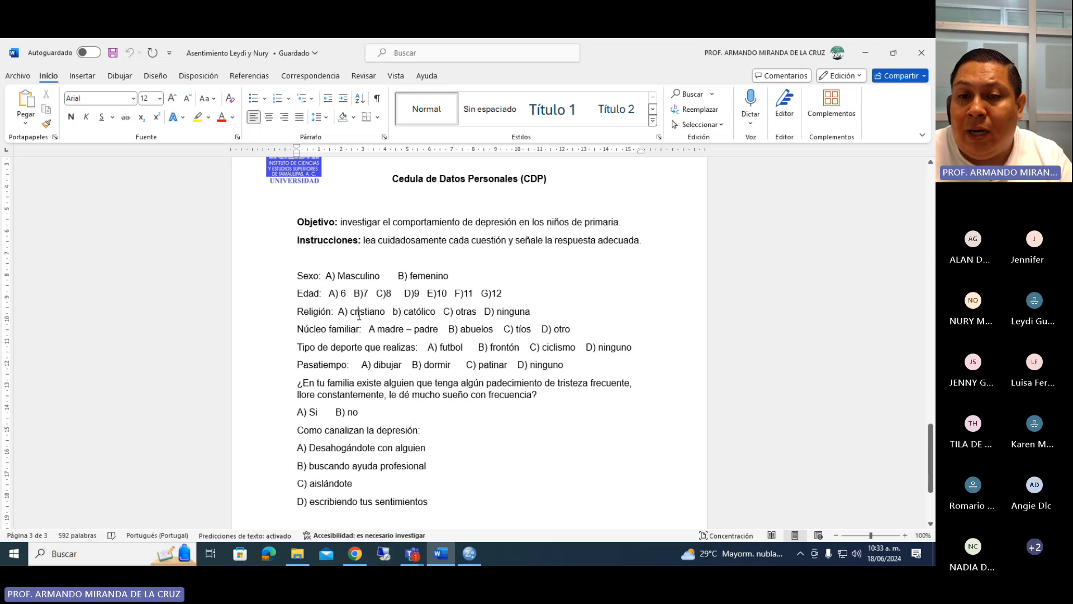
left_click(370, 329)
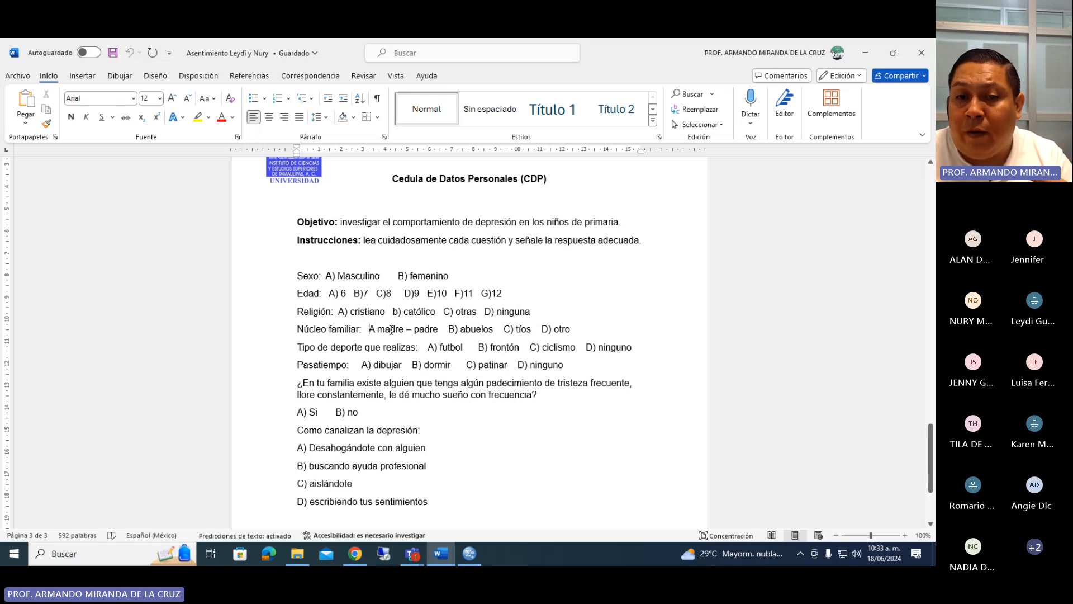
left_click(386, 347)
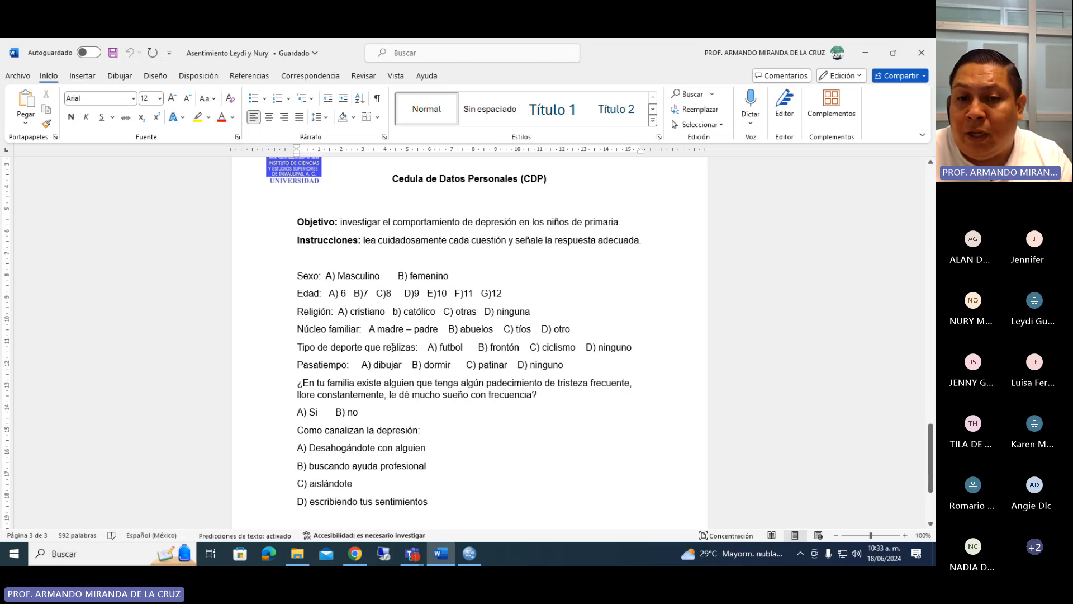
left_click(361, 366)
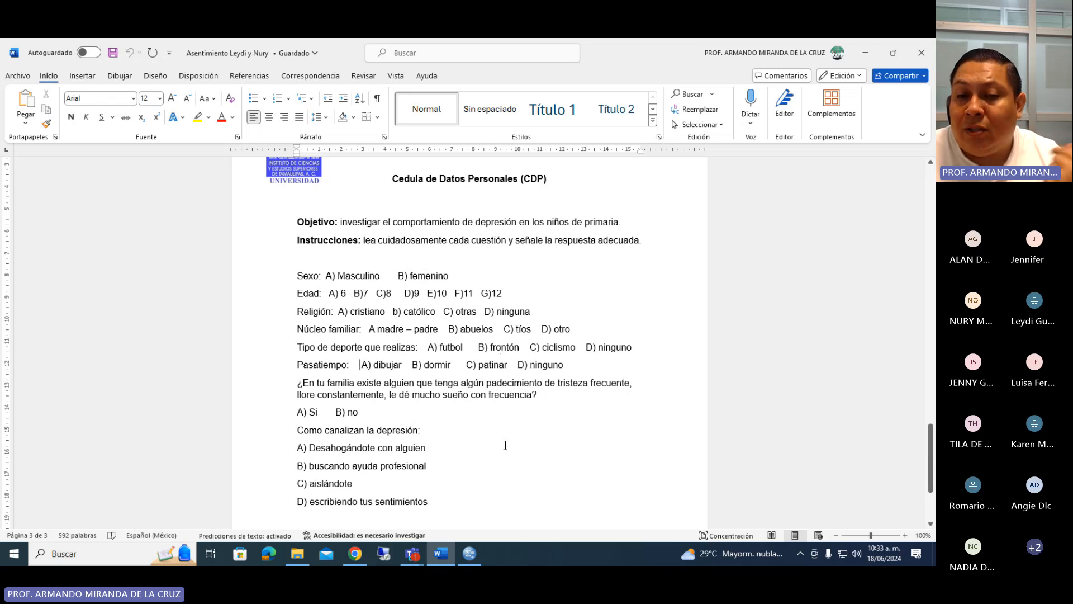
Return to SPSS, close the value labels without adding any, and set the measure of Edad.en.años to Escala.
left_click(469, 554)
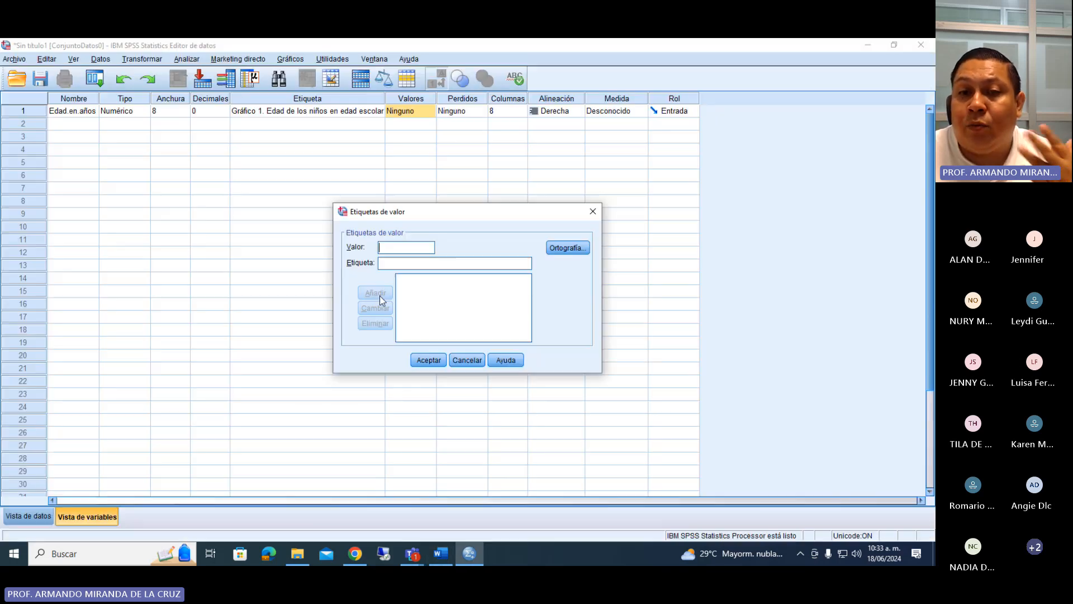
left_click(593, 211)
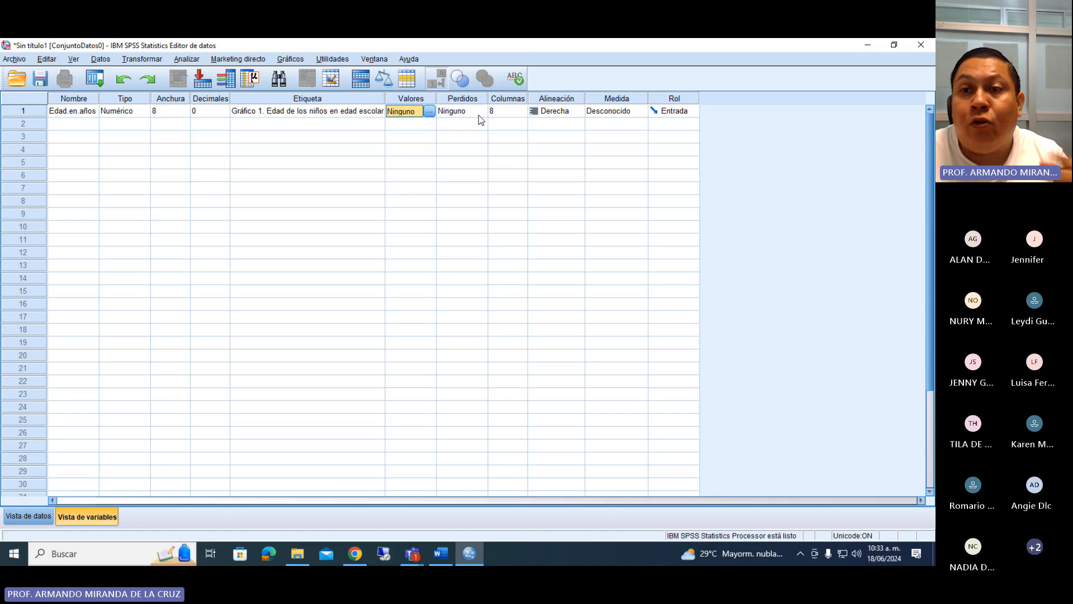
left_click(615, 115)
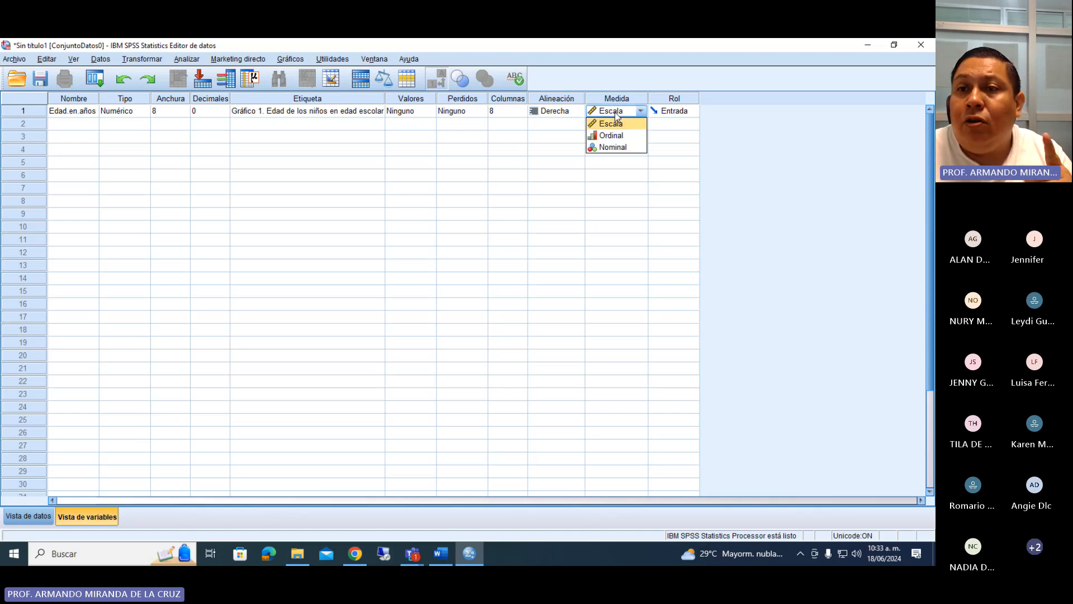
Examine the Perdidos, Columnas, Alineación and Medida settings of Edad.en.años, including the available measurement levels.
left_click(473, 99)
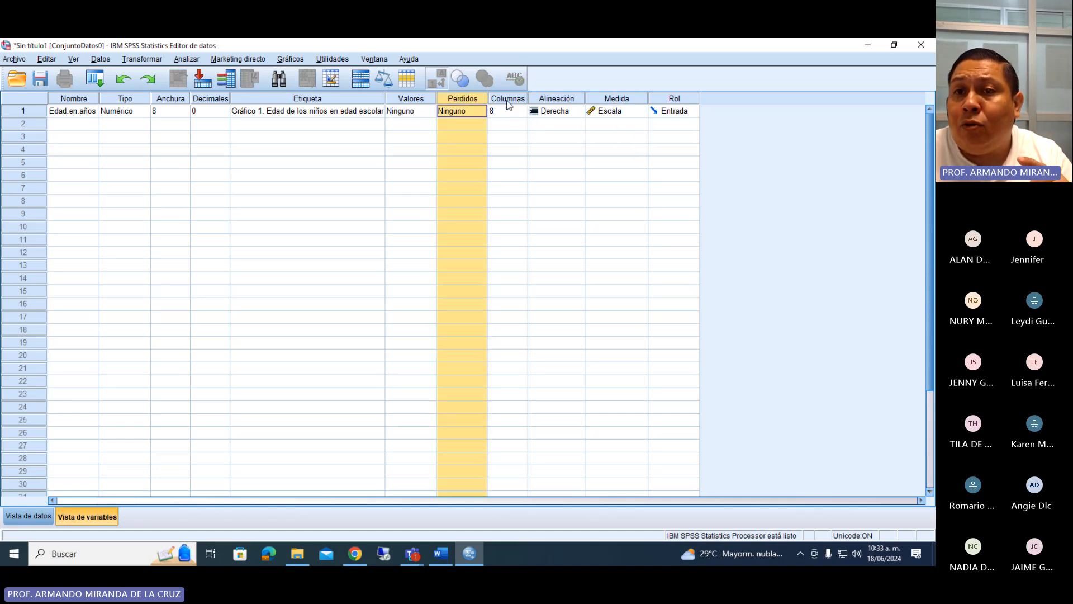
left_click(508, 99)
left_click(548, 102)
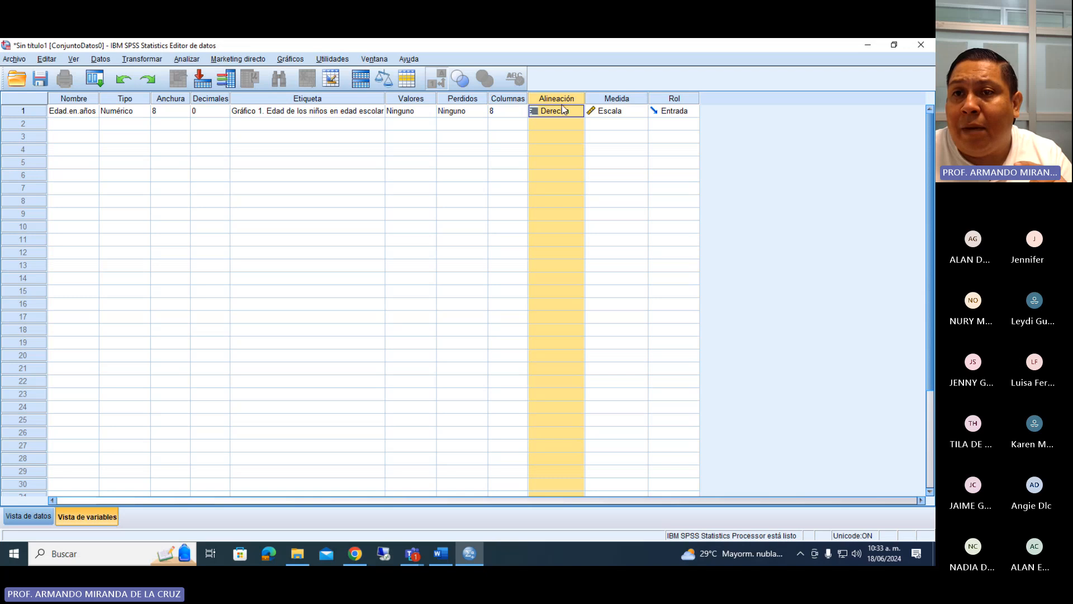
left_click(616, 100)
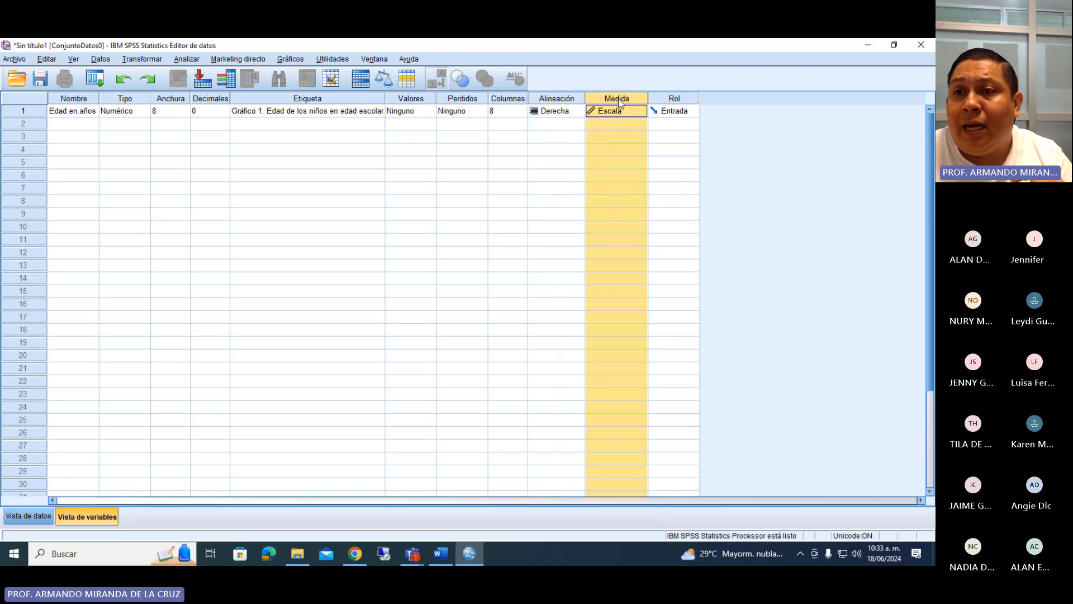
left_click(642, 112)
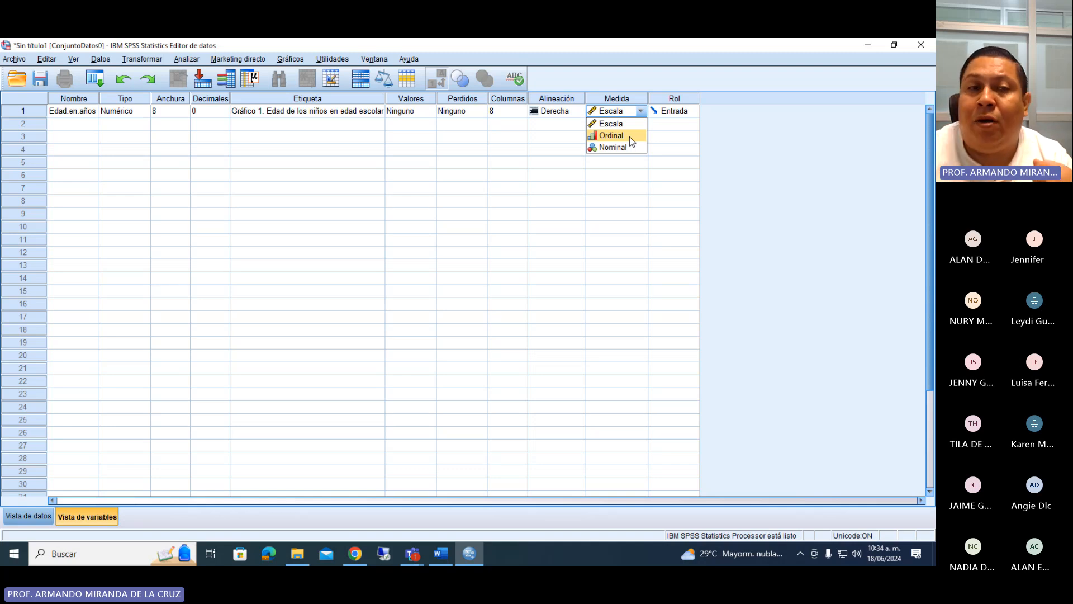
Check the Sexo question in the Word questionnaire, return to SPSS and add a second variable named Sexo.
left_click(68, 124)
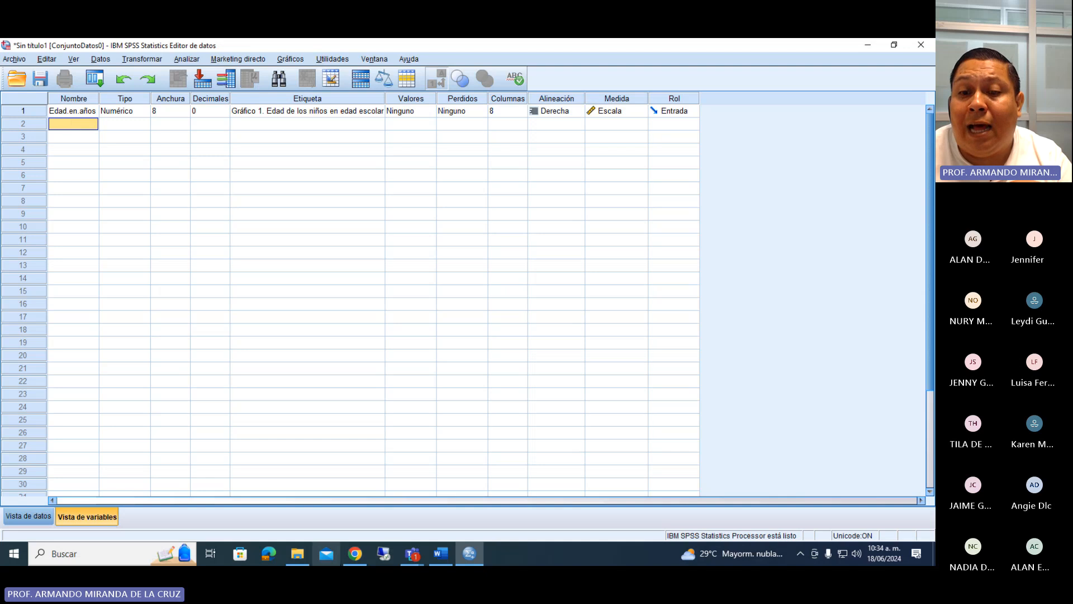
left_click(441, 553)
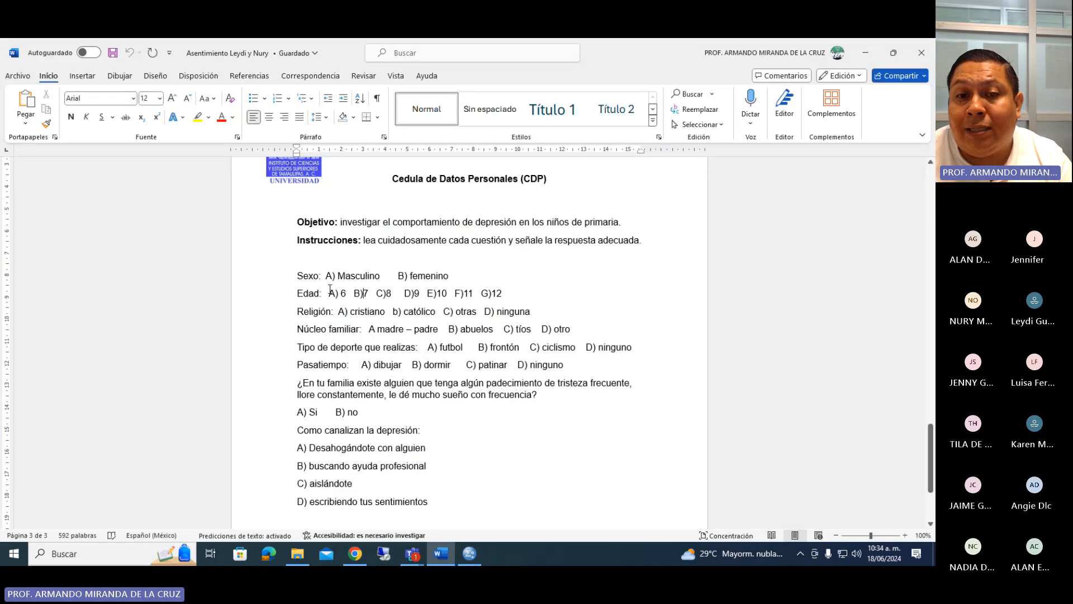
left_click(452, 543)
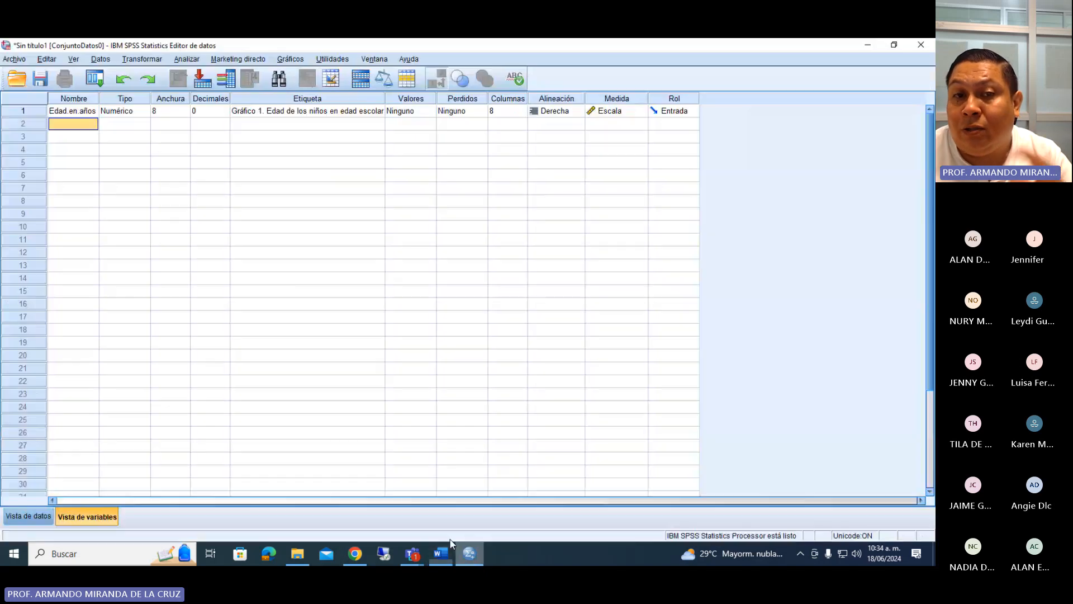
left_click(88, 124)
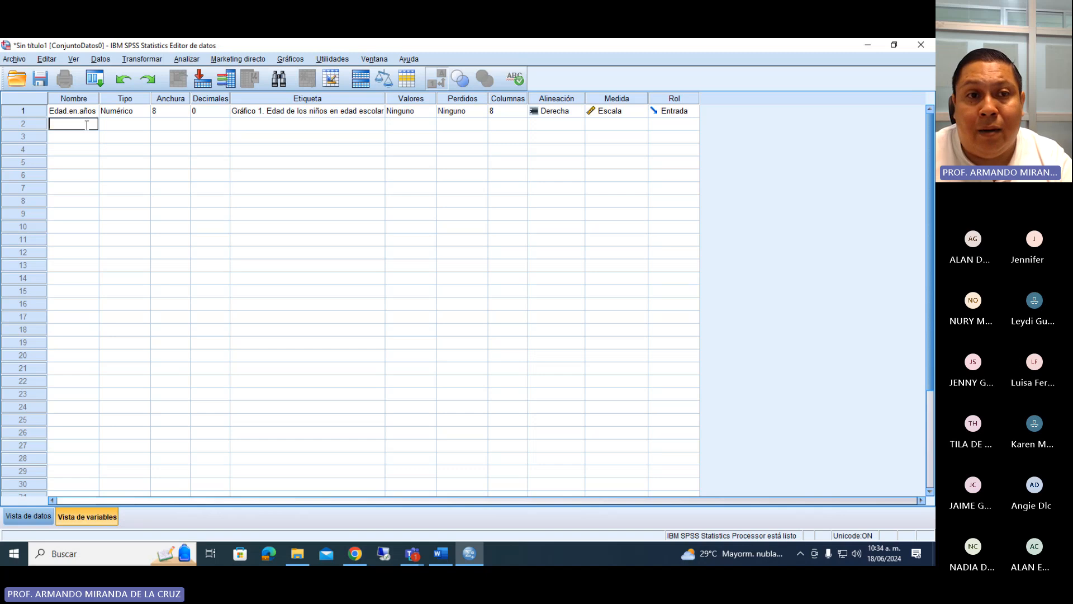
type("Sexo")
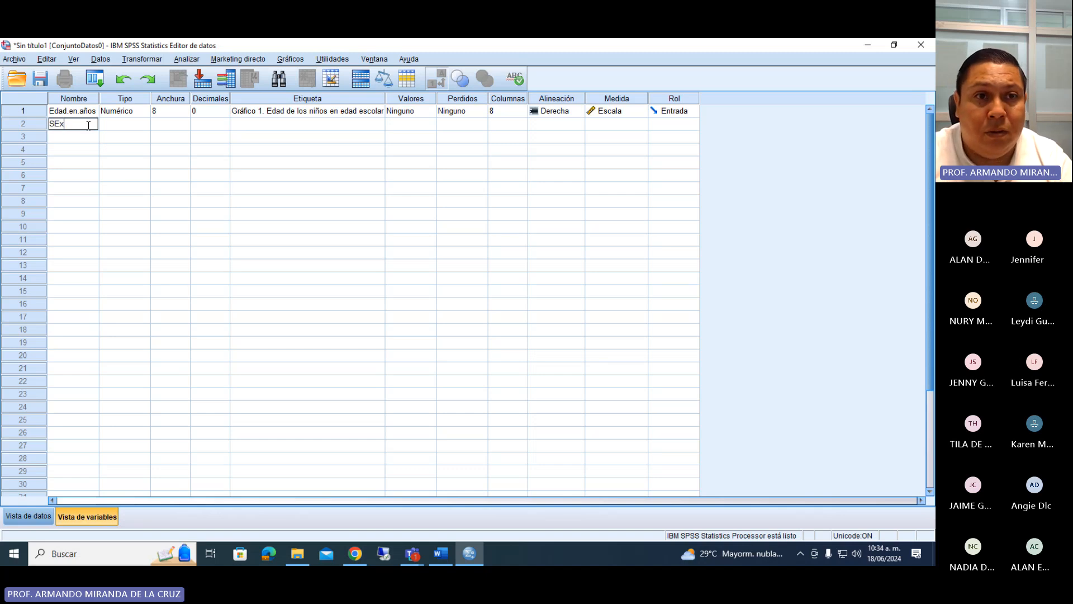
key("Return")
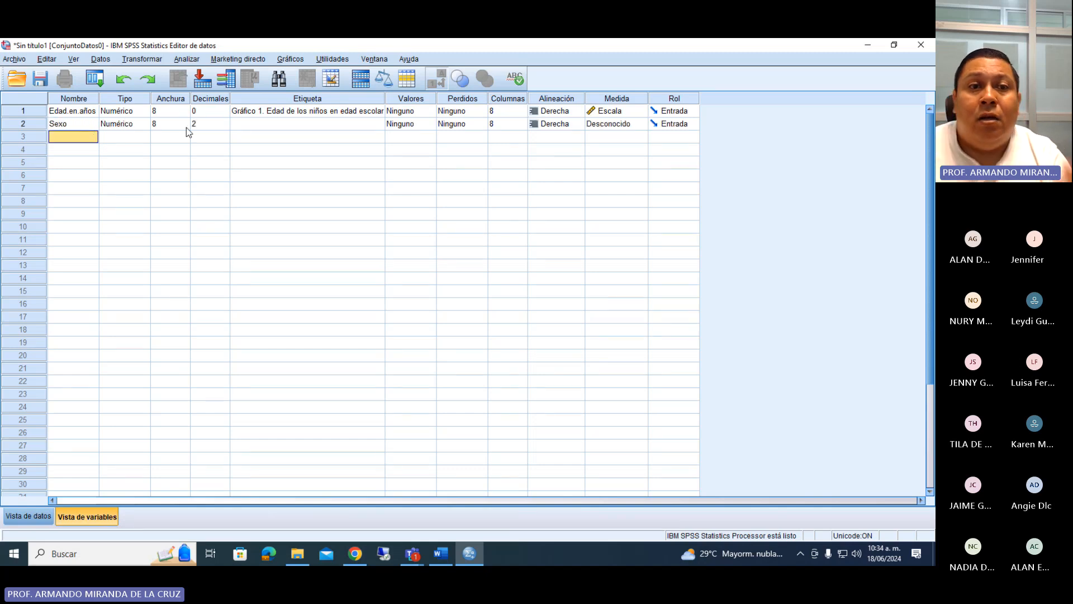
Keep the type of Sexo as Numérico after trying Cadena, and set its decimals to 0.
left_click(125, 126)
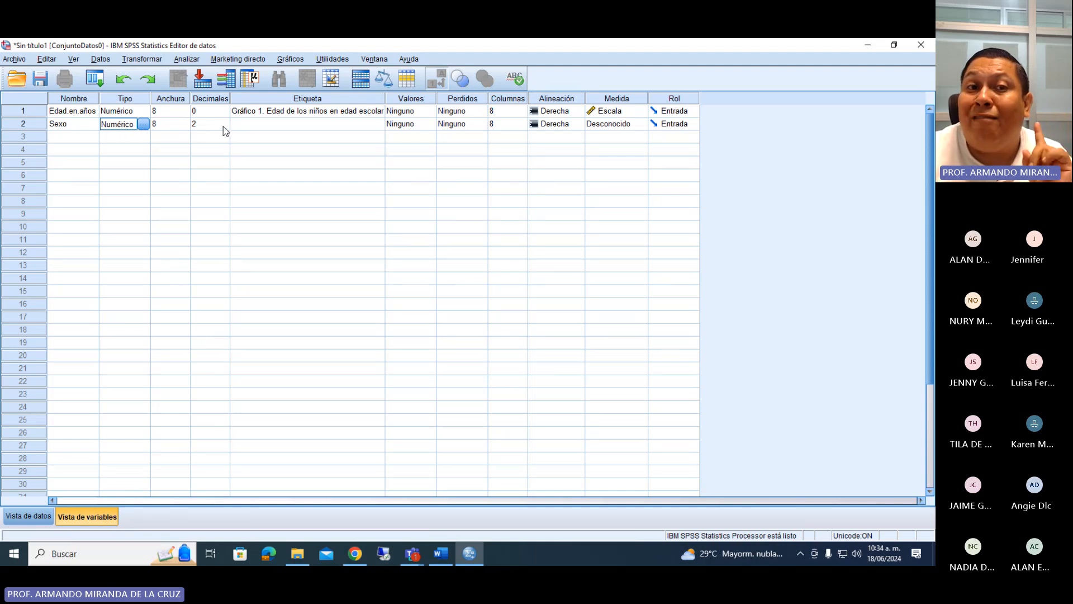
left_click(144, 124)
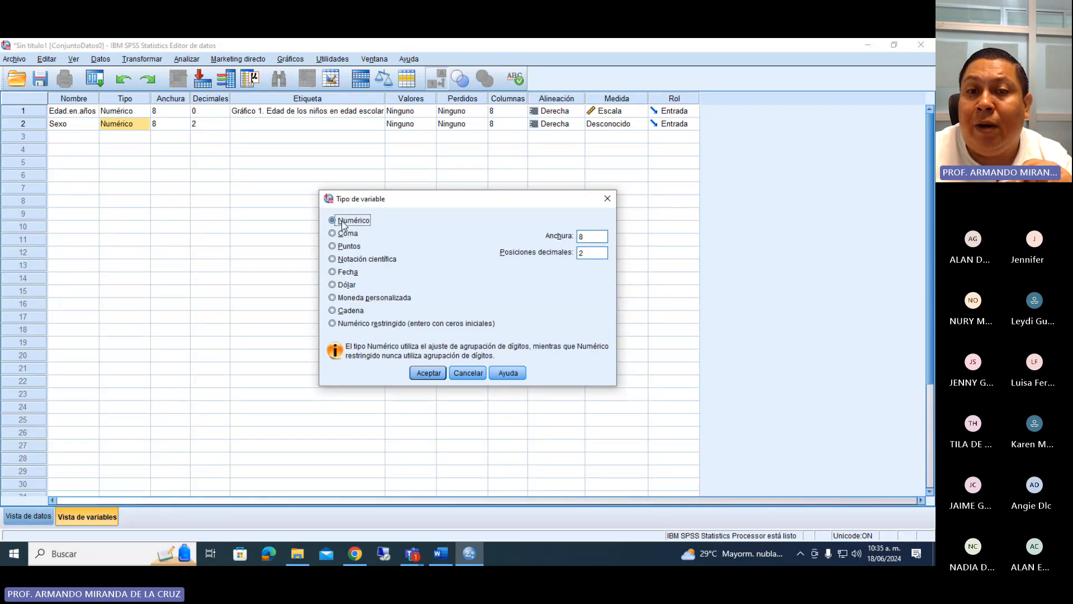
left_click(344, 311)
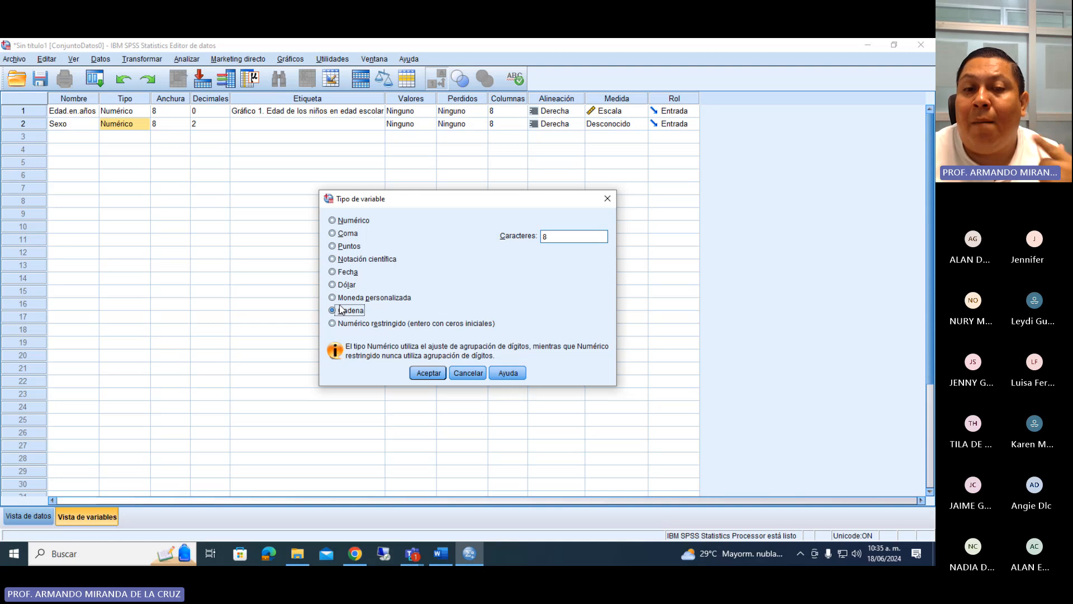
left_click(352, 220)
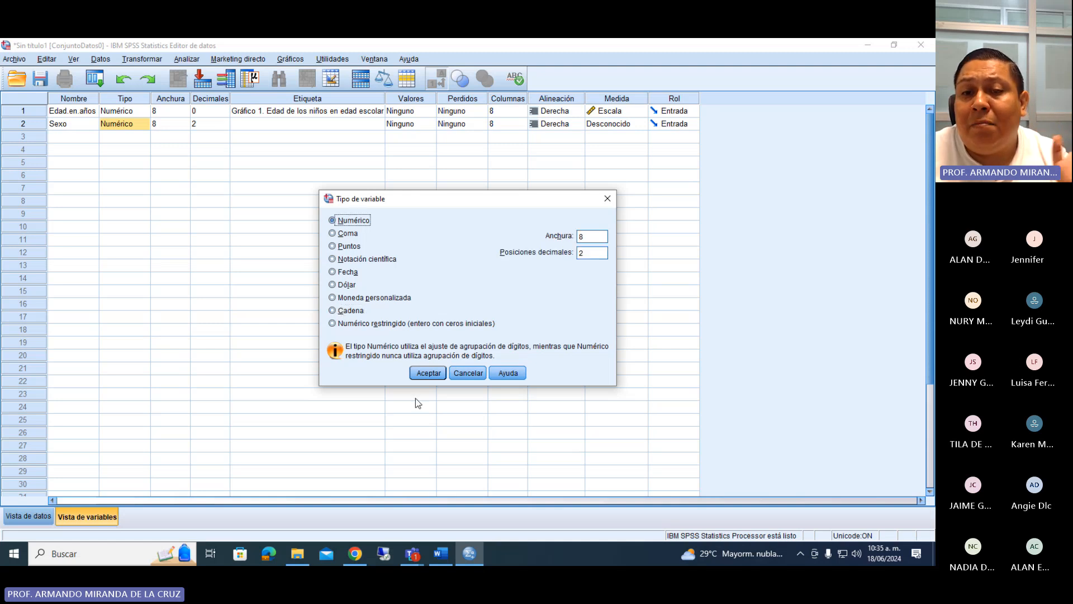
left_click(428, 373)
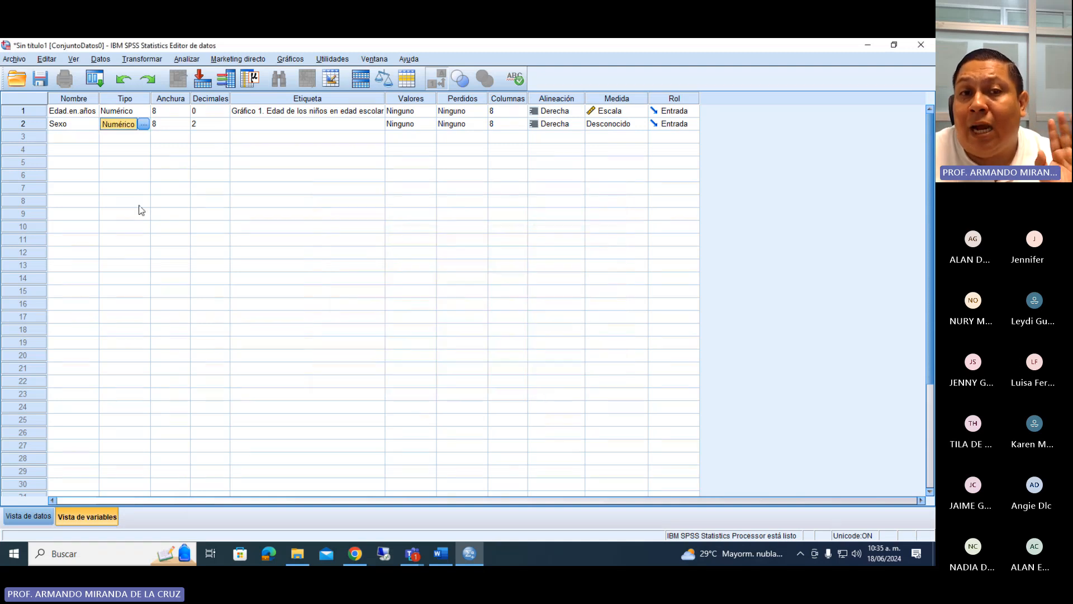
left_click(223, 128)
left_click(225, 128)
left_click(225, 129)
Enter "Gráfico 2. Género de los escolares" as the label of Sexo.
double_click(248, 125)
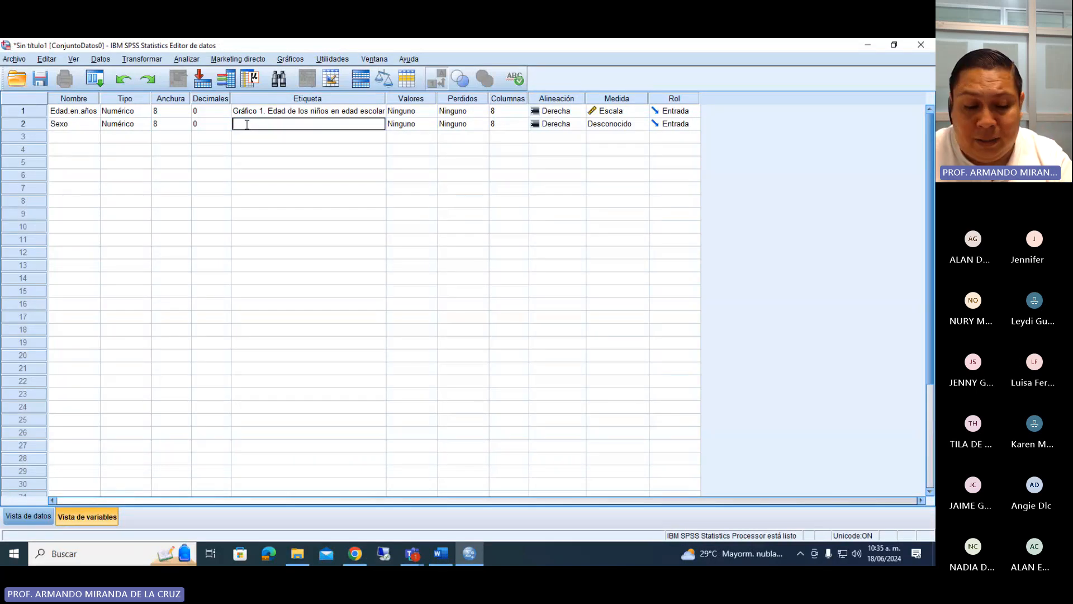
type("Gráfico ")
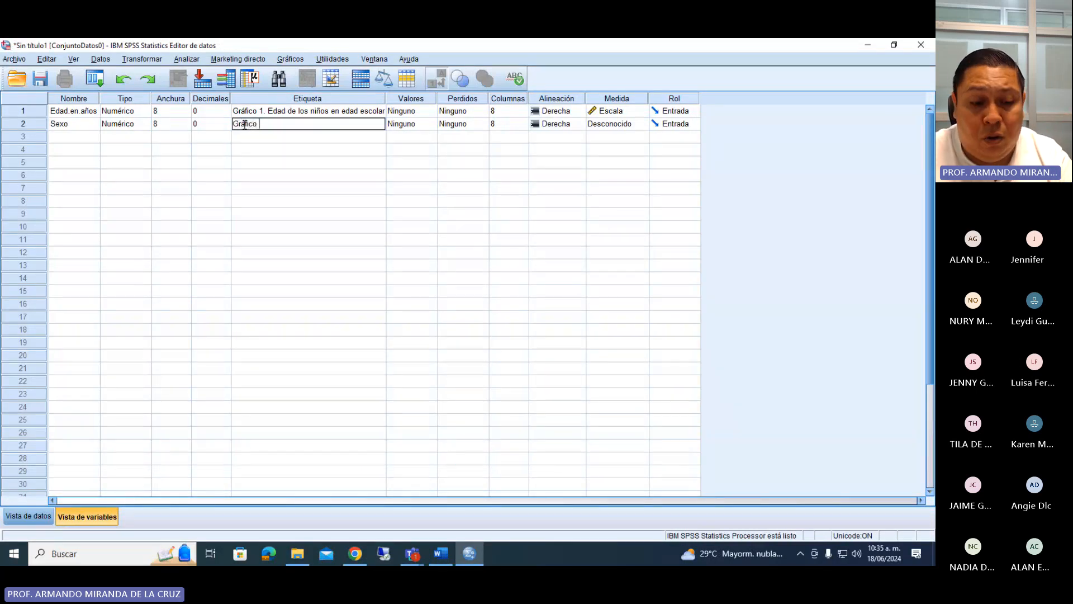
type("2. G")
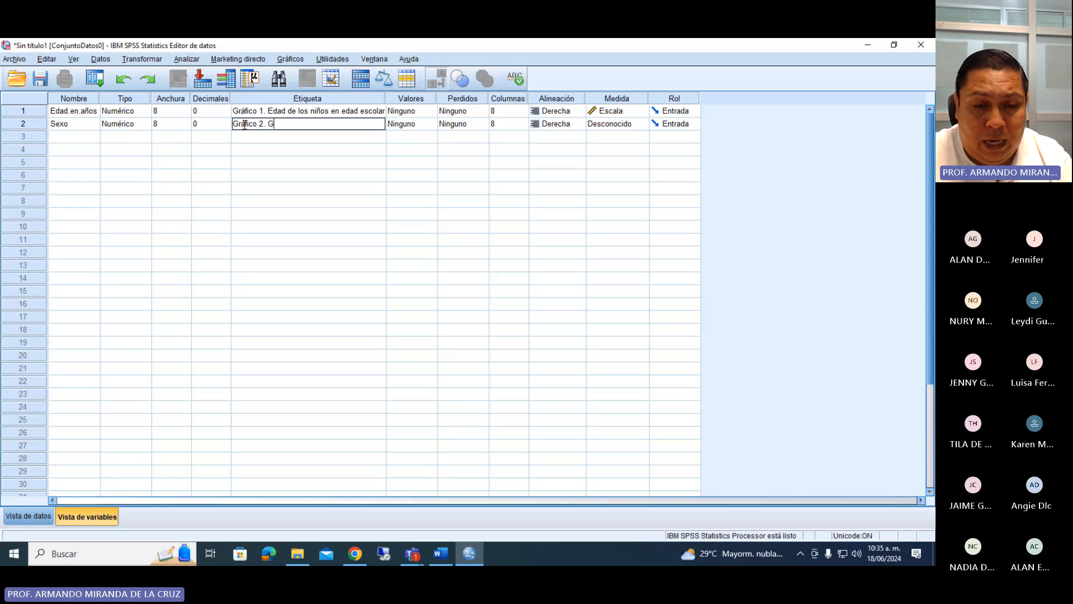
type("énero de los pa")
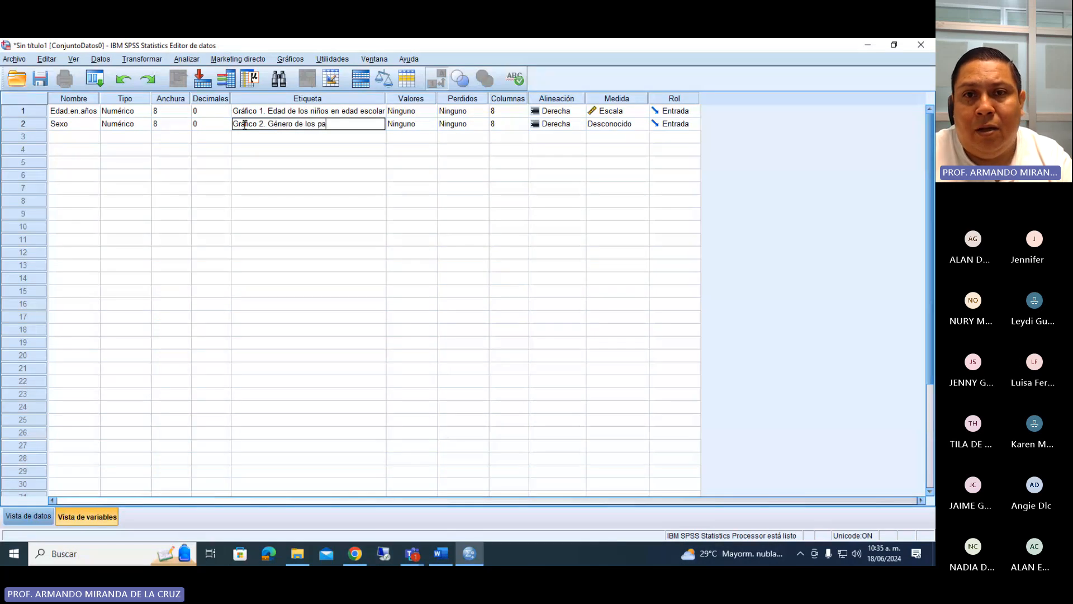
key("BackSpace")
key("BackSpace")
type("escolares")
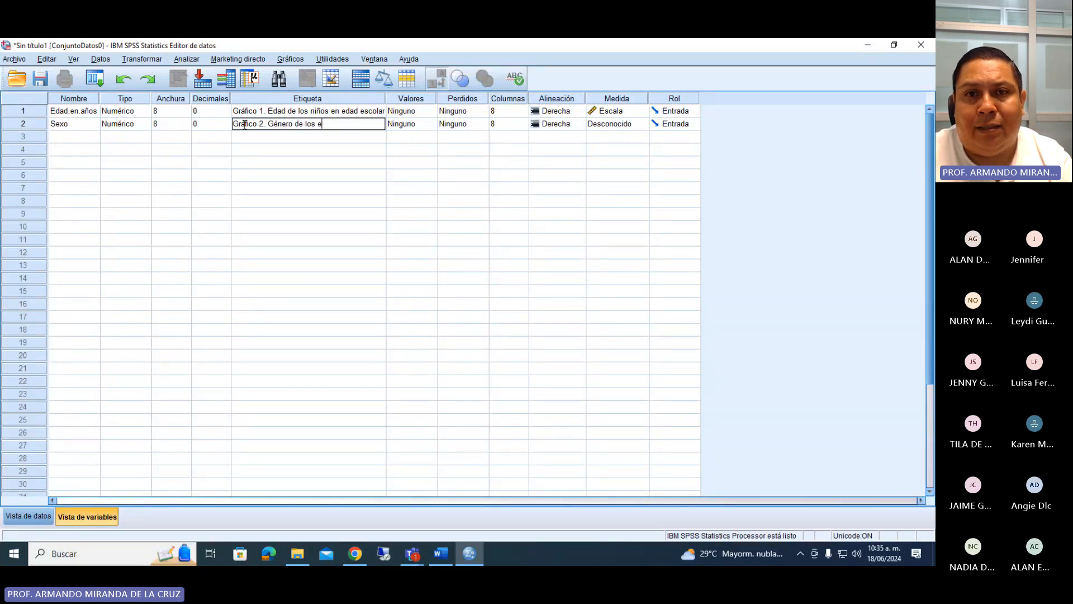
Open the value labels of Sexo and add the value 1 with the label Femenino.
double_click(436, 130)
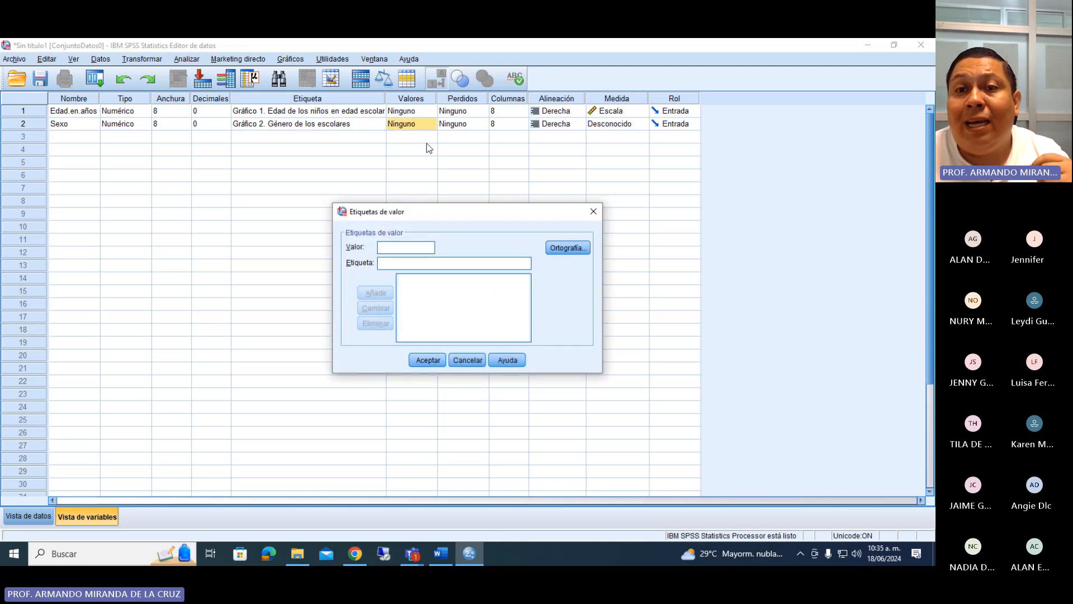
type("1")
left_click(403, 260)
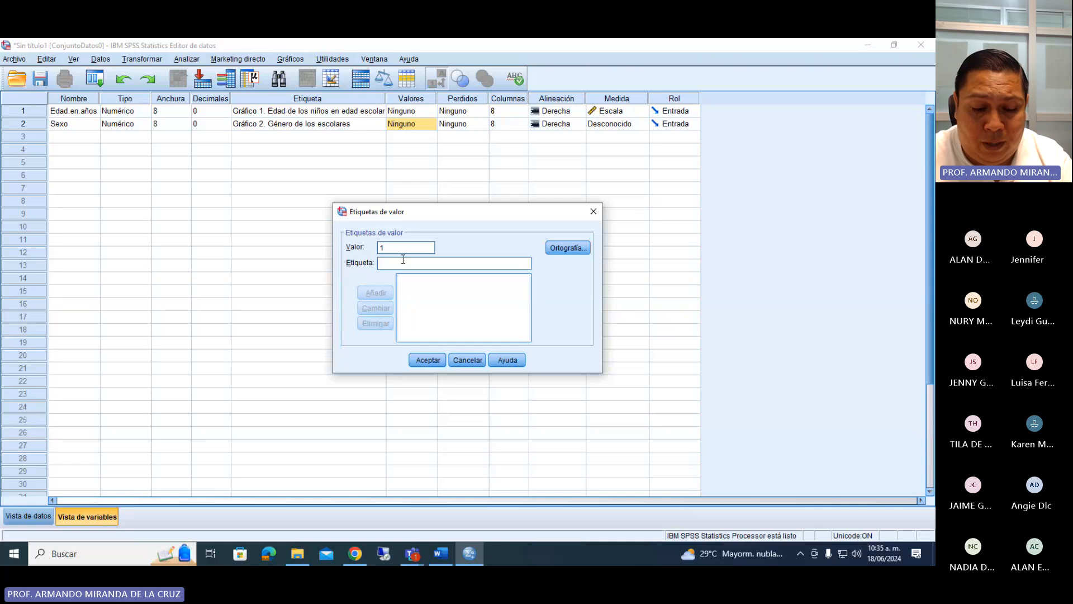
type("Femenino")
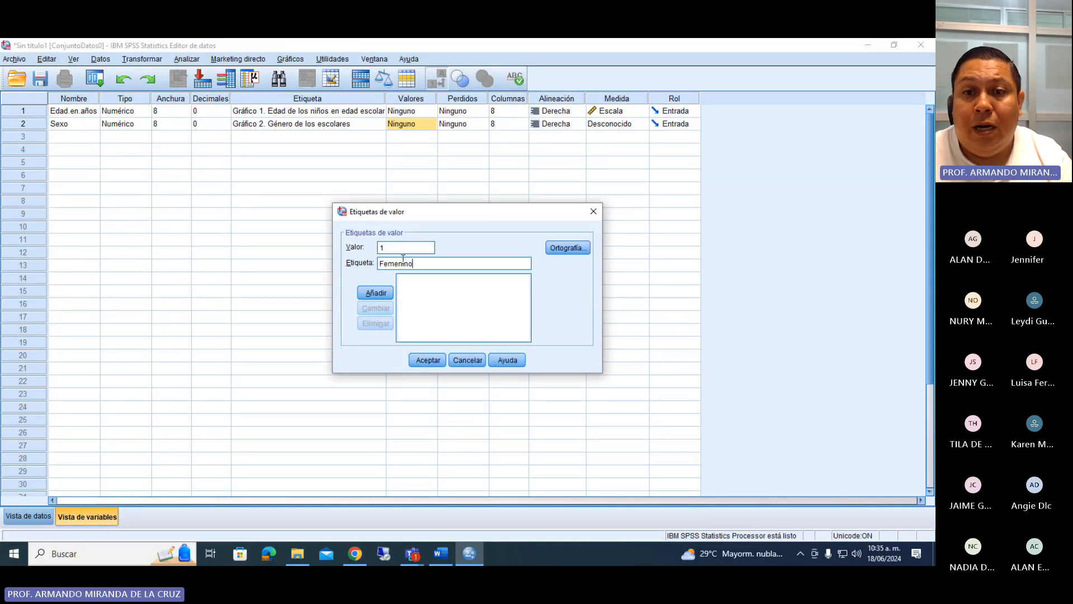
left_click(383, 291)
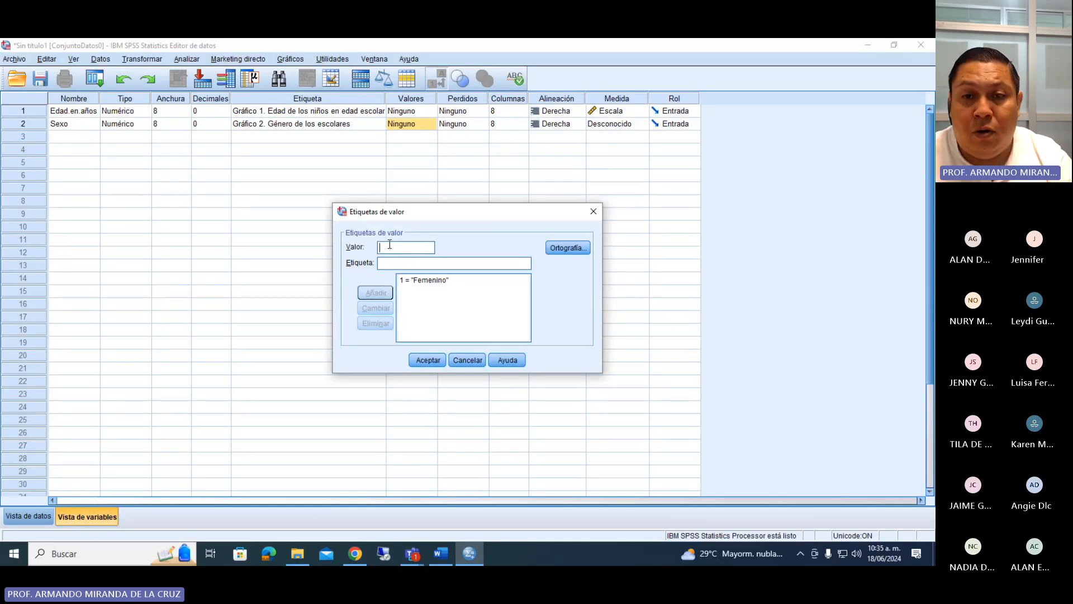
Add the value 2 with the label Masculino, accept the value labels, and set the measure of Sexo to Nominal.
type("2")
left_click(392, 263)
type("Ma")
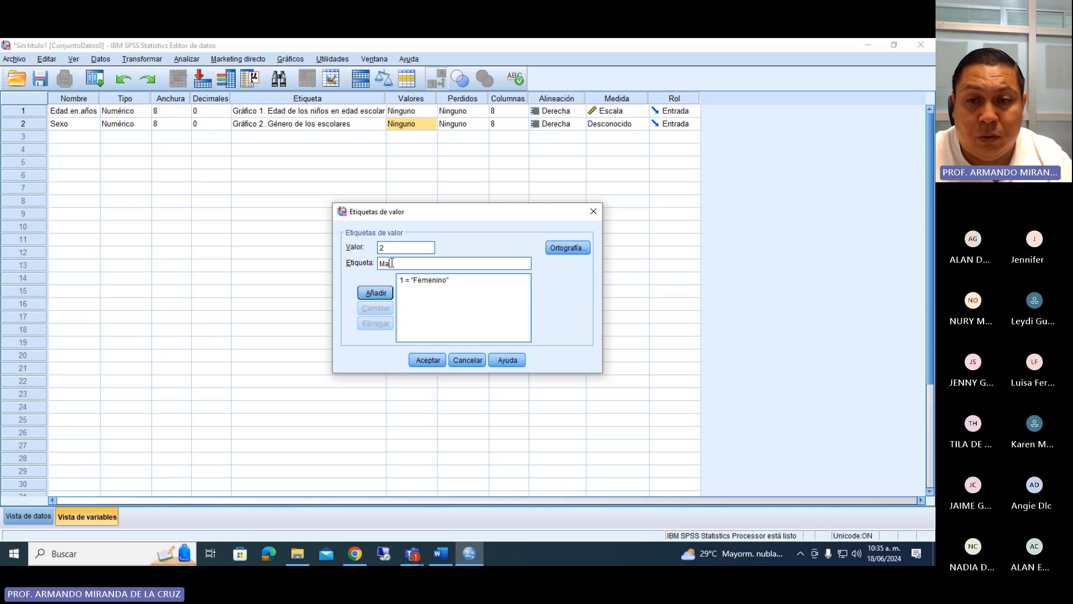
type("sculino")
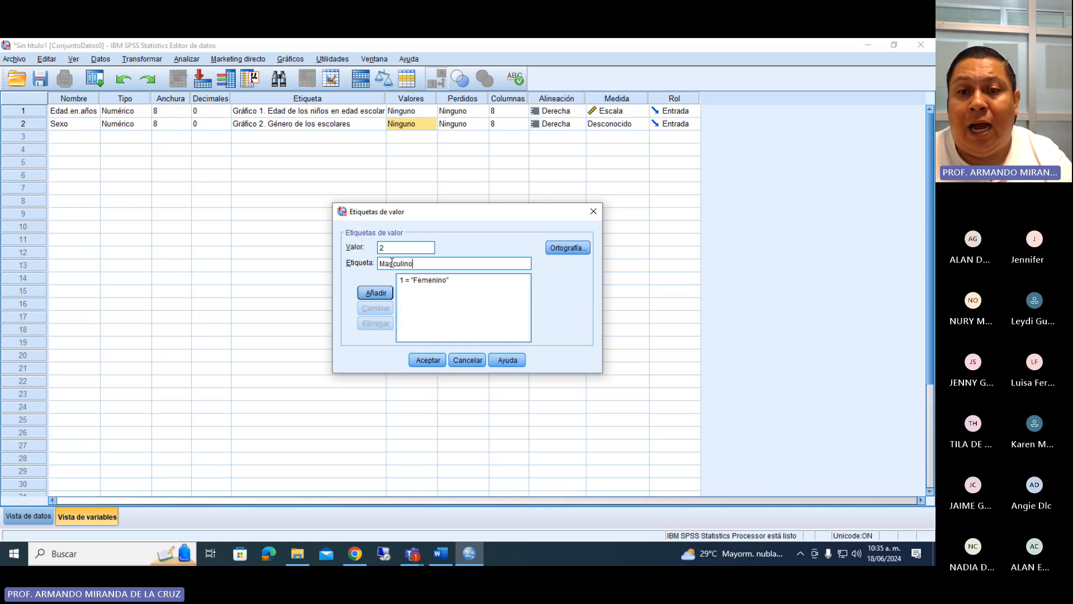
left_click(375, 292)
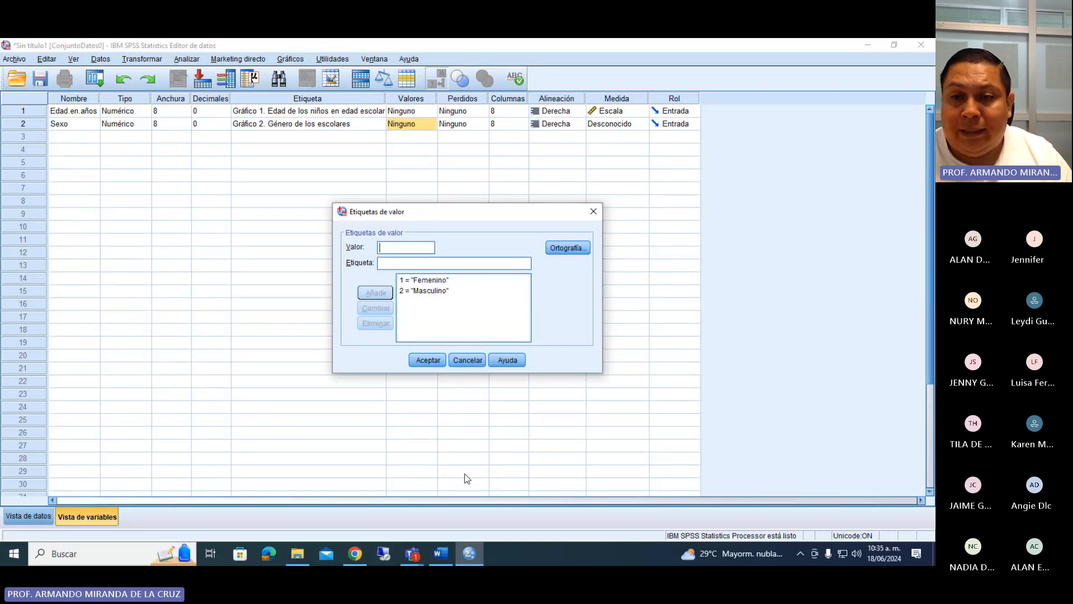
left_click(427, 361)
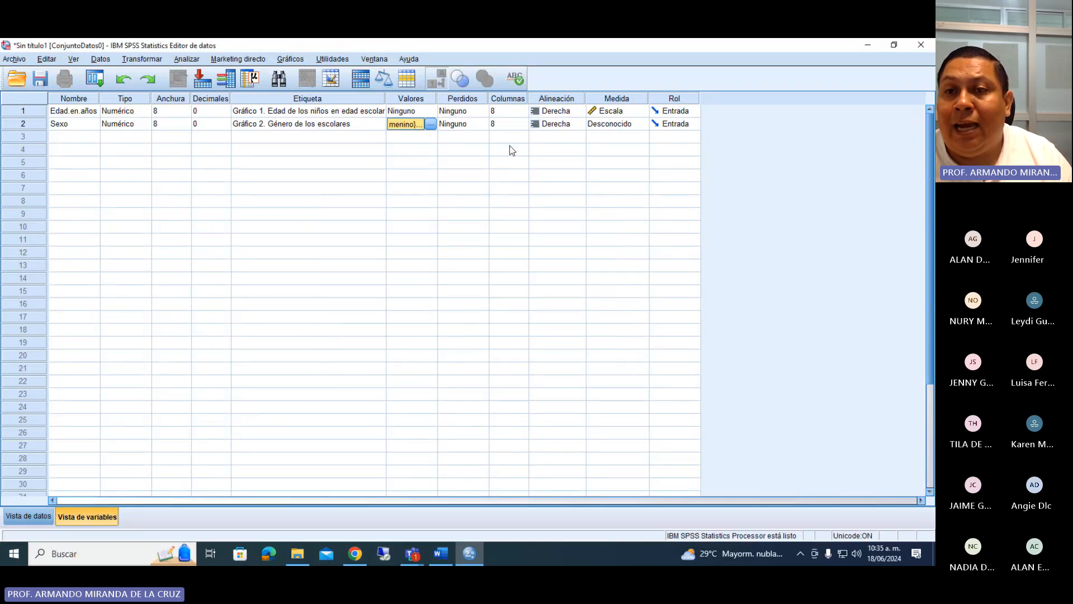
left_click(598, 124)
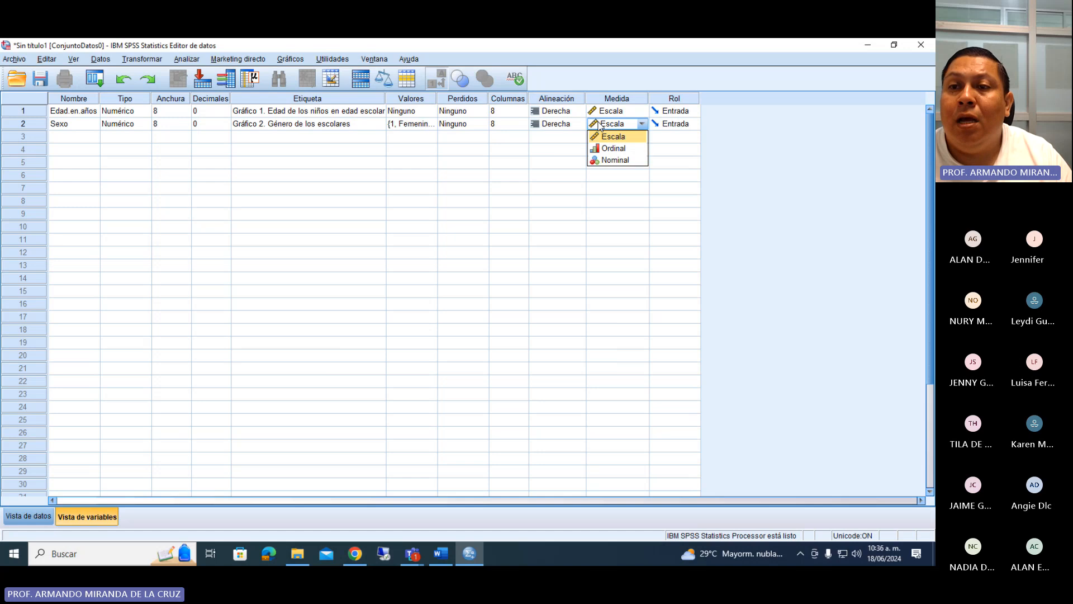
left_click(610, 160)
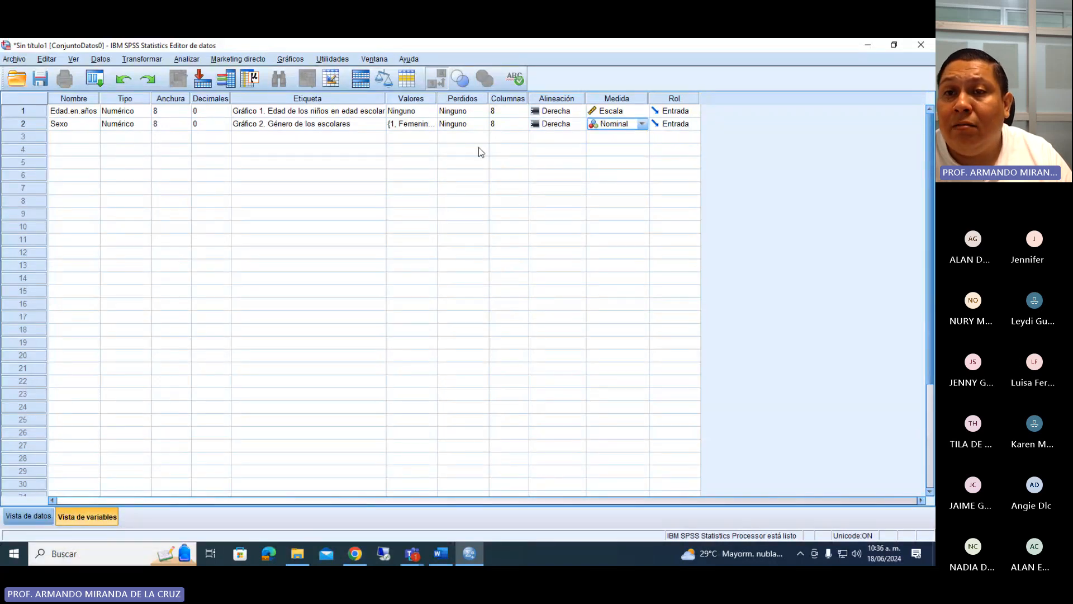
left_click(39, 78)
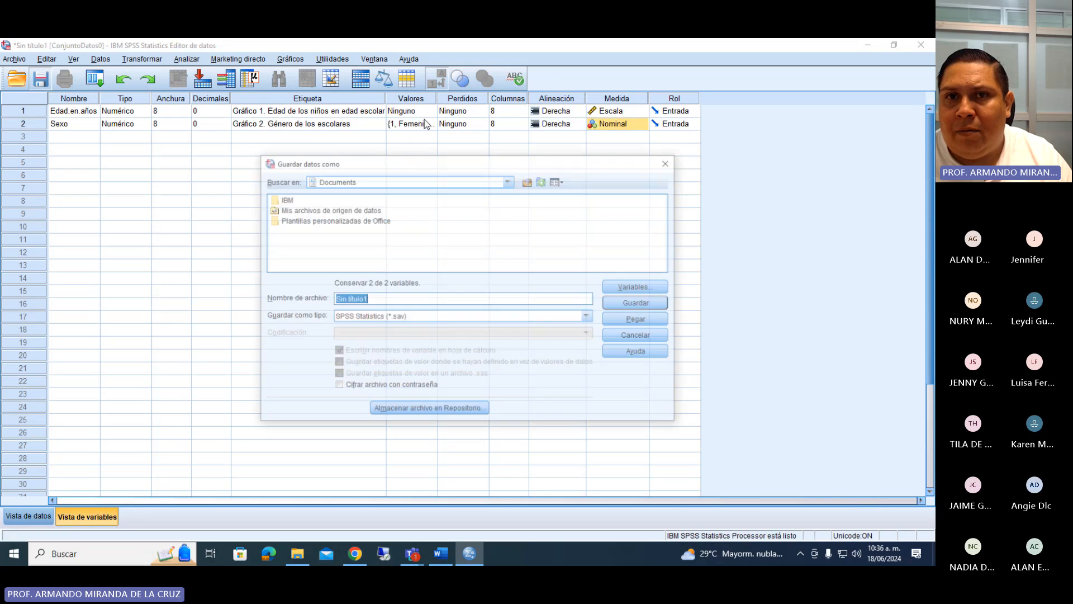
left_click(665, 164)
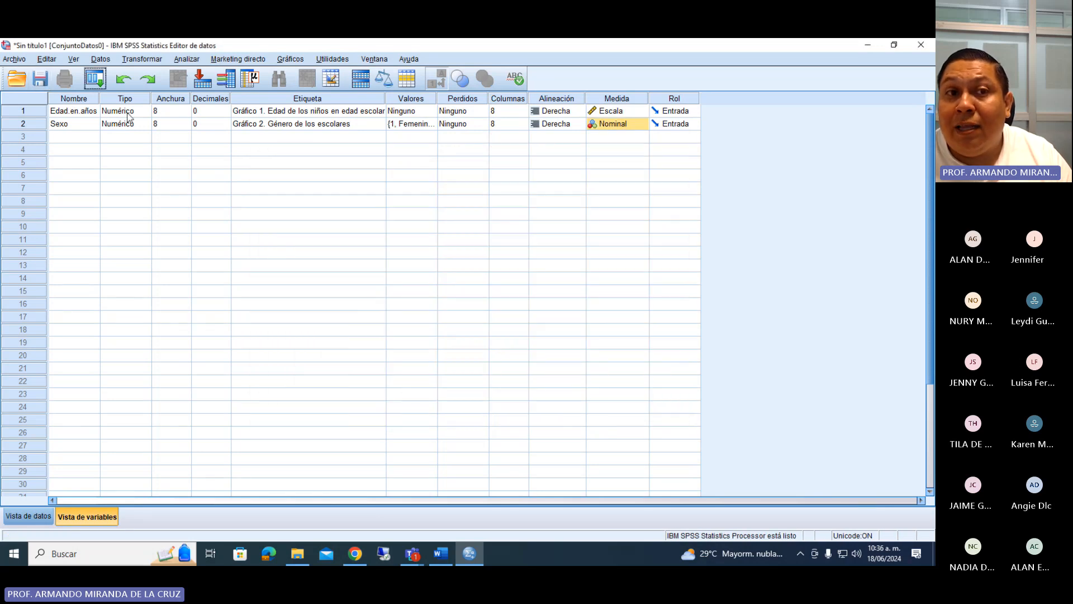
left_click(40, 79)
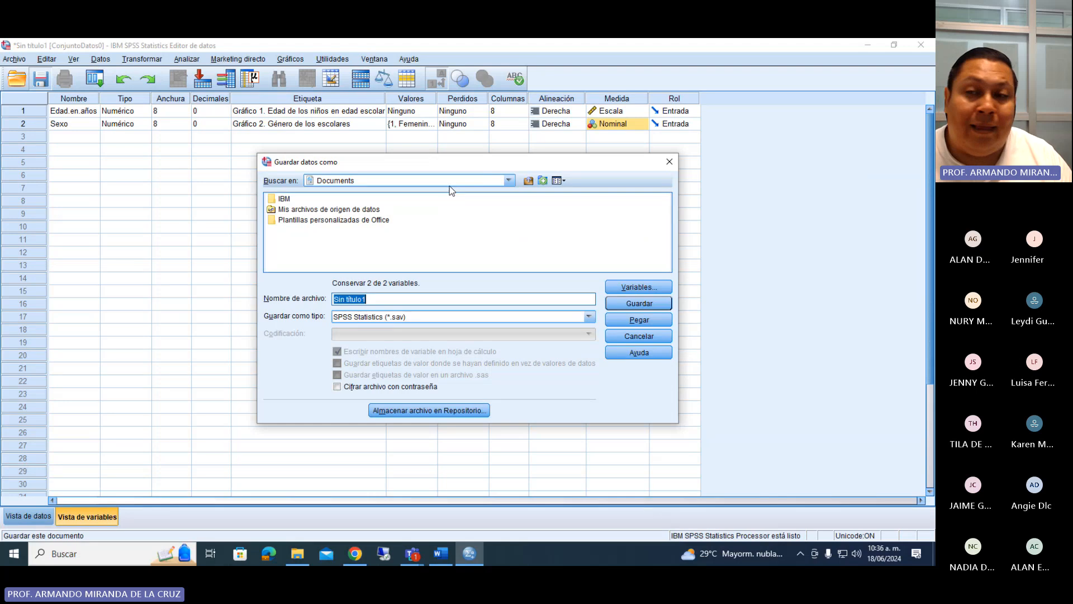
left_click(668, 162)
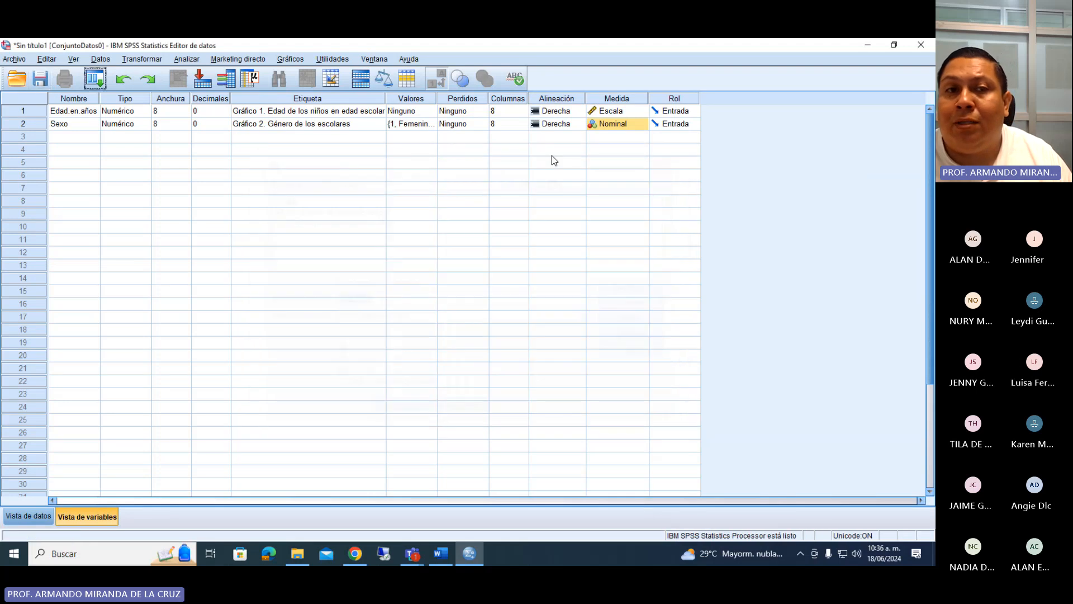
Save the dataset in Documents as an SPSS Statistics file named "Base de datos depresion en escolares".
left_click(40, 81)
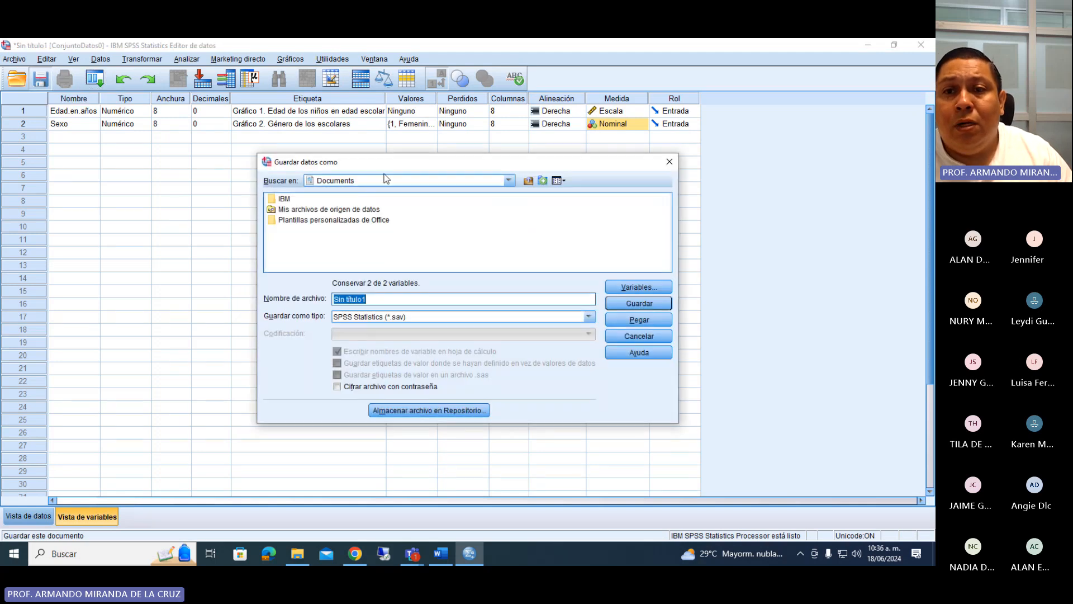
key("BackSpace")
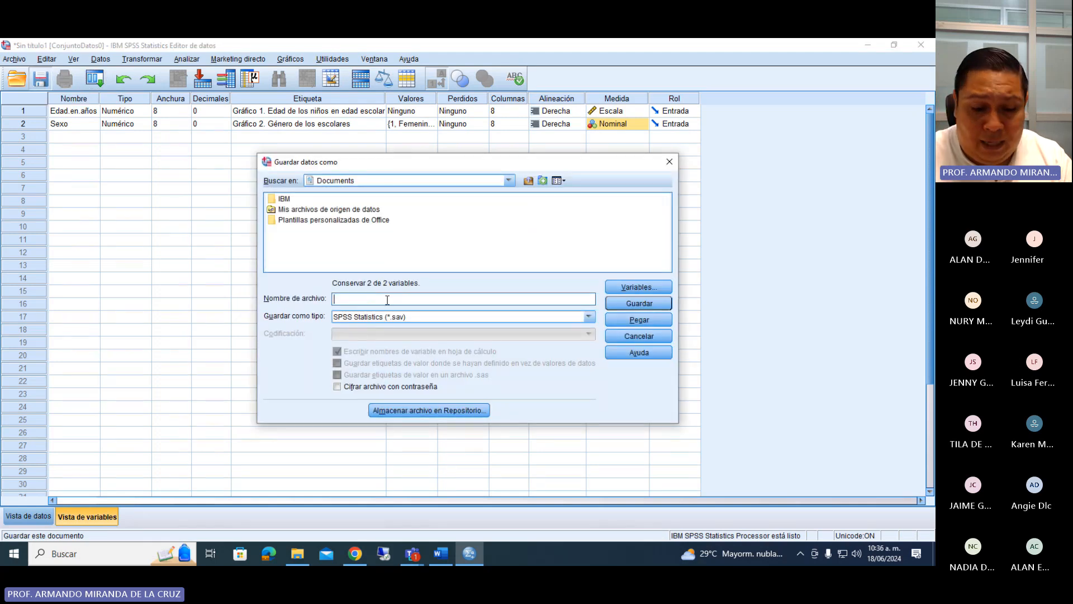
type("Base de dat")
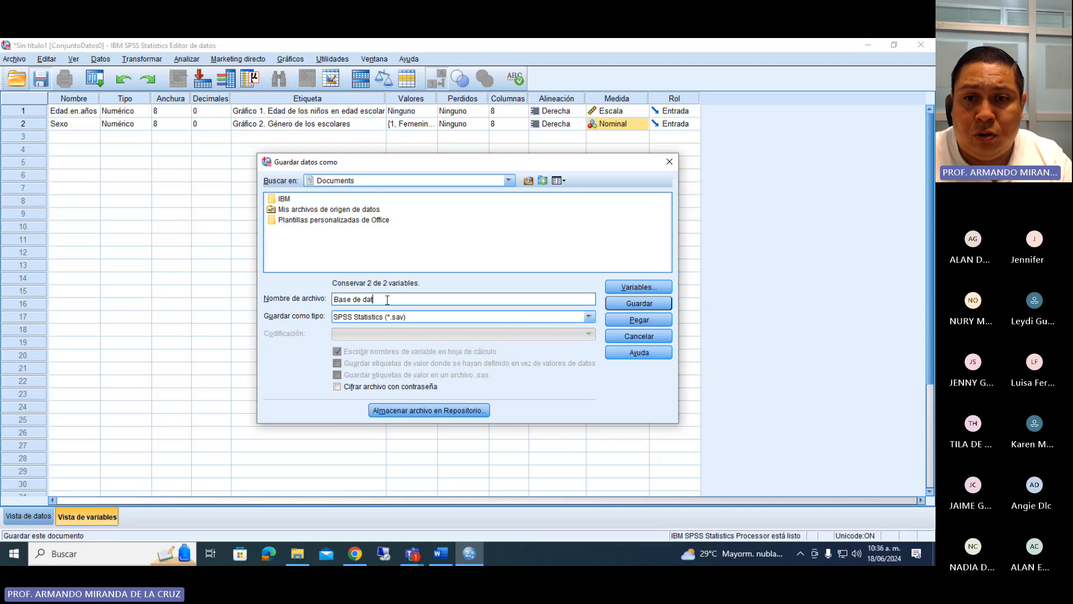
type("os depre")
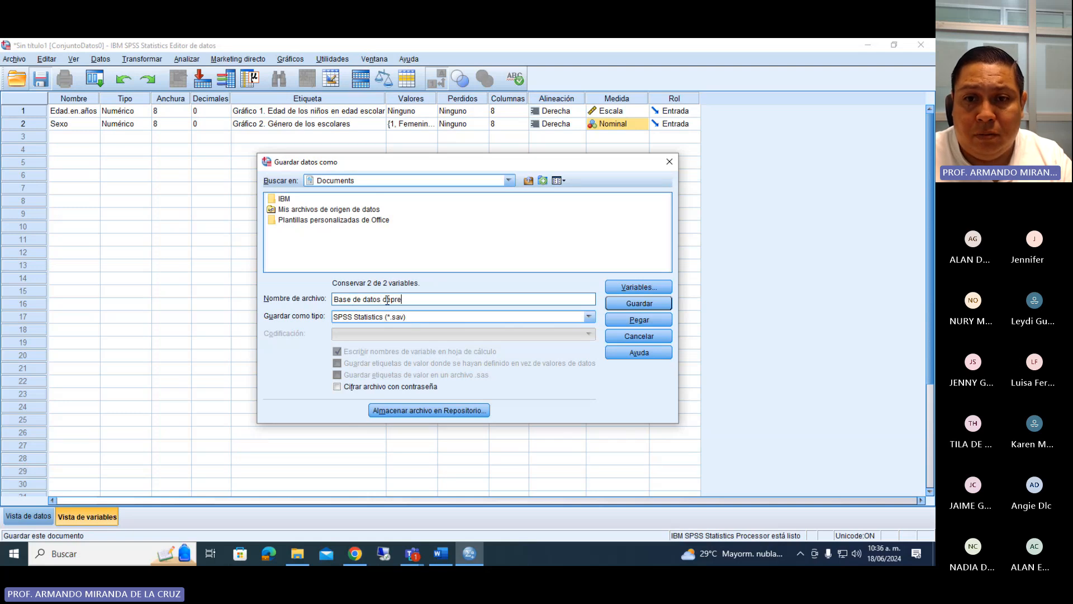
type("sion en escolares")
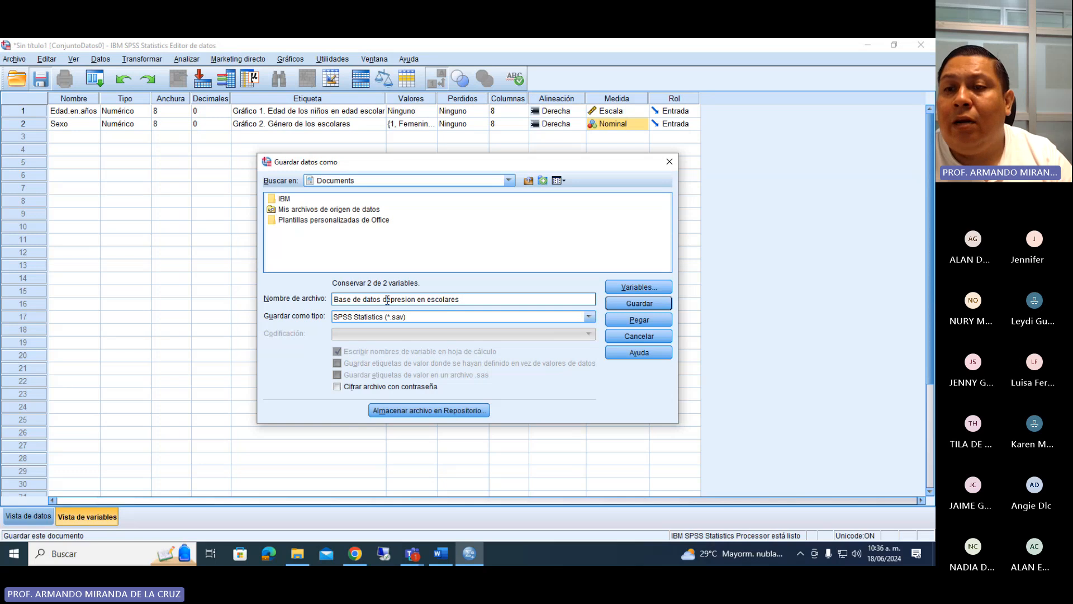
key("Return")
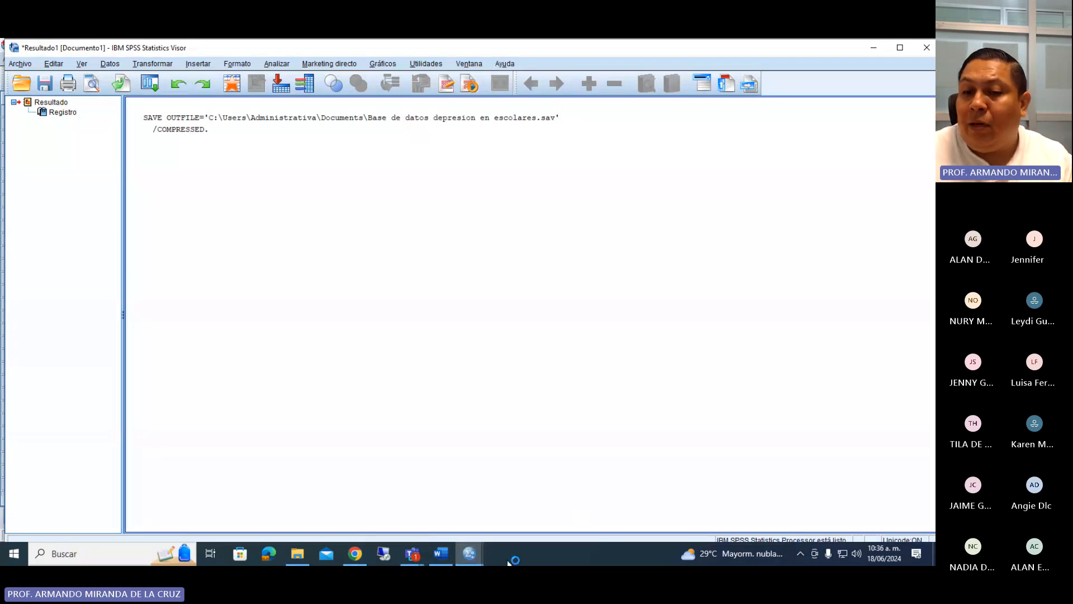
Return from the results viewer to the data editor and look at the empty case rows in the data view.
left_click(470, 553)
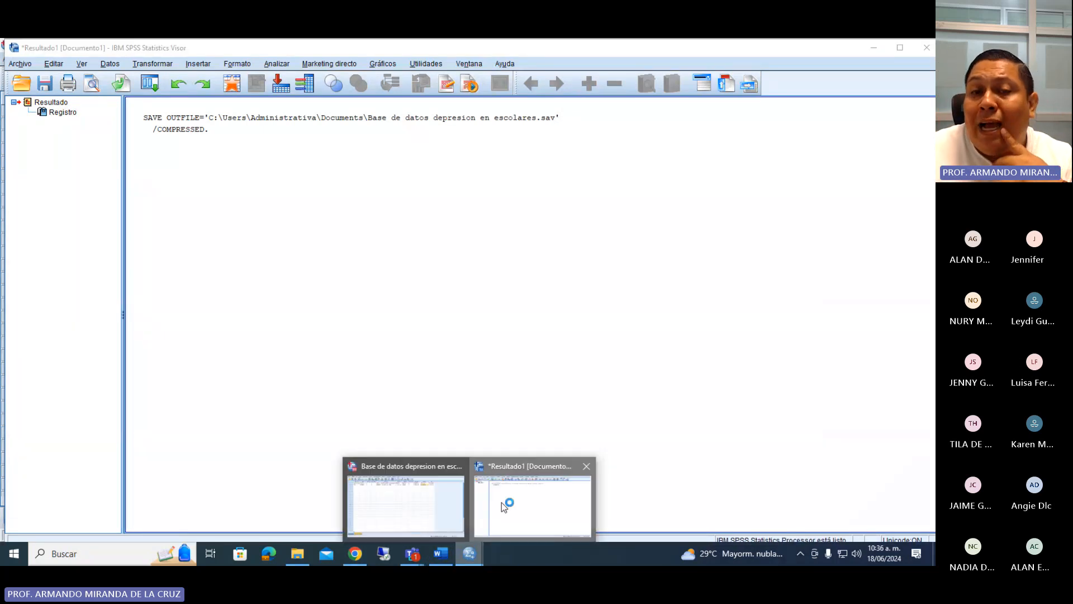
left_click(501, 502)
left_click(469, 553)
left_click(420, 468)
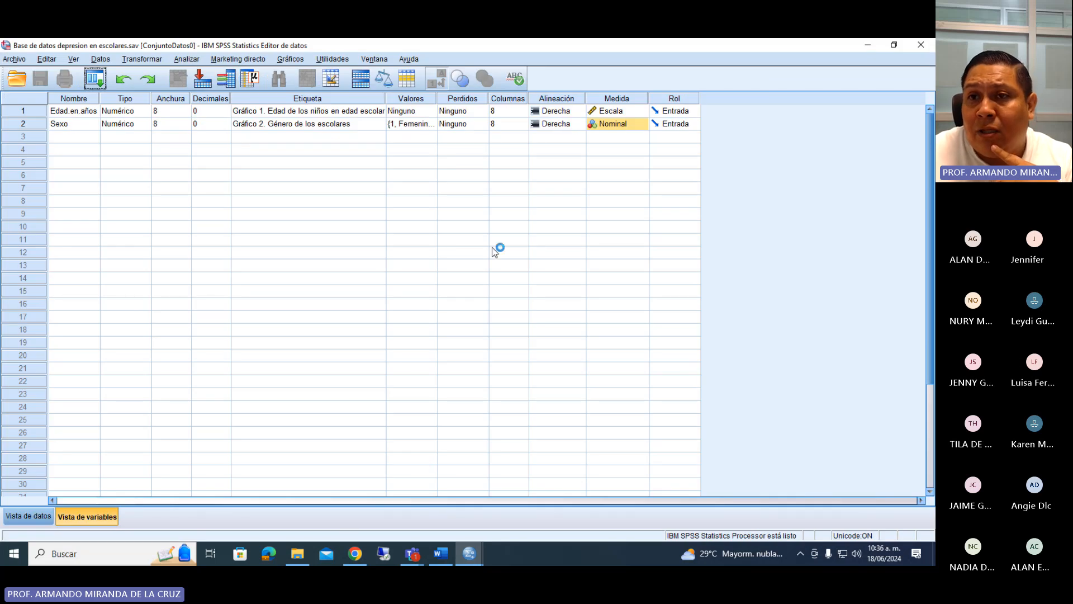
left_click(28, 515)
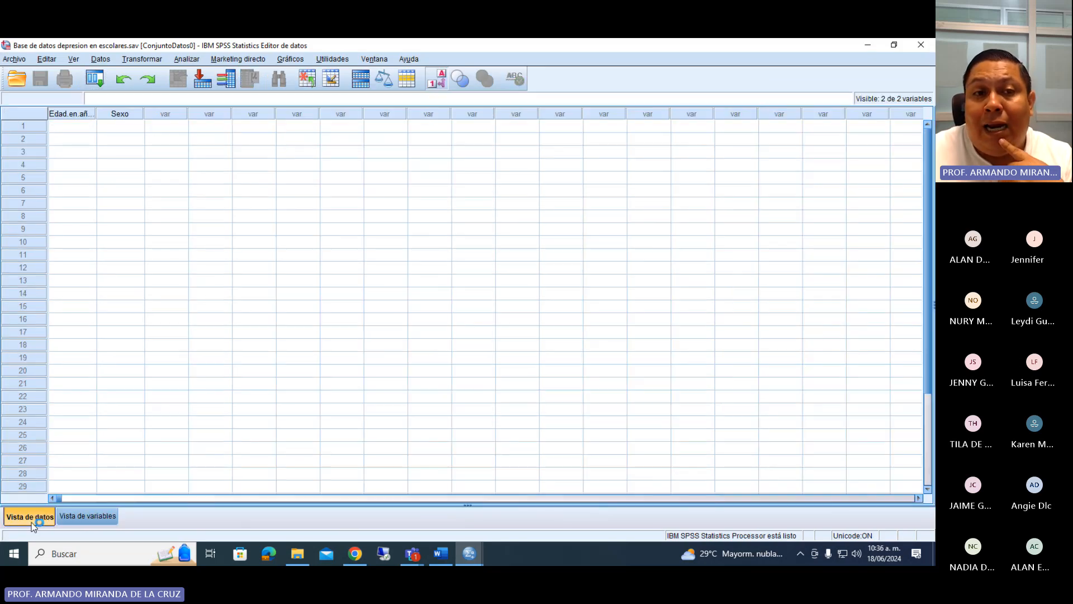
left_click(34, 138)
left_click(32, 150)
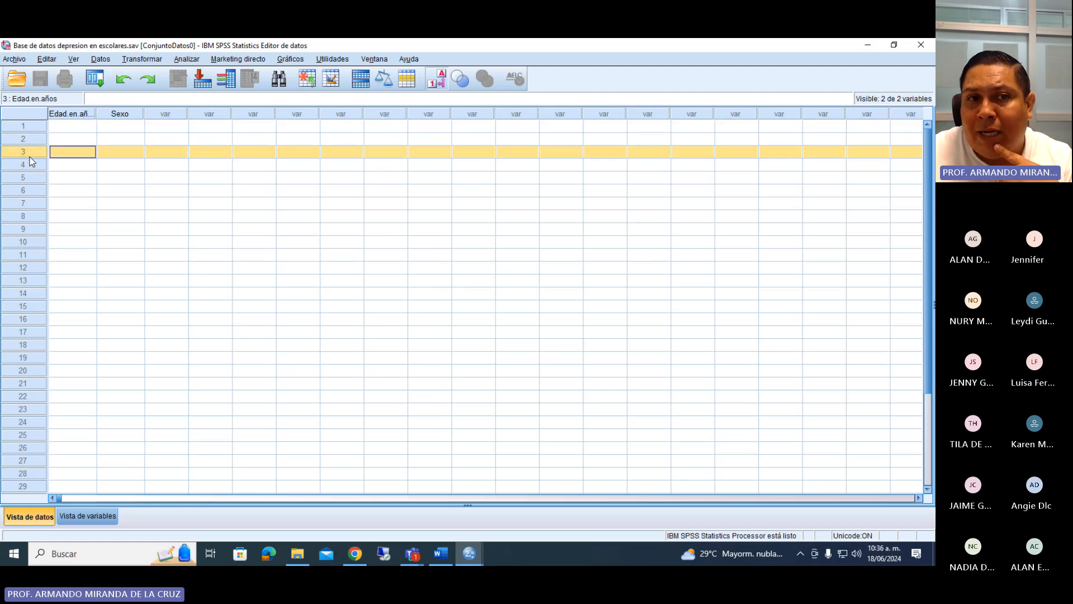
Check the save record in the results viewer, and return to the variable definitions in the data editor.
mouse_move(469, 553)
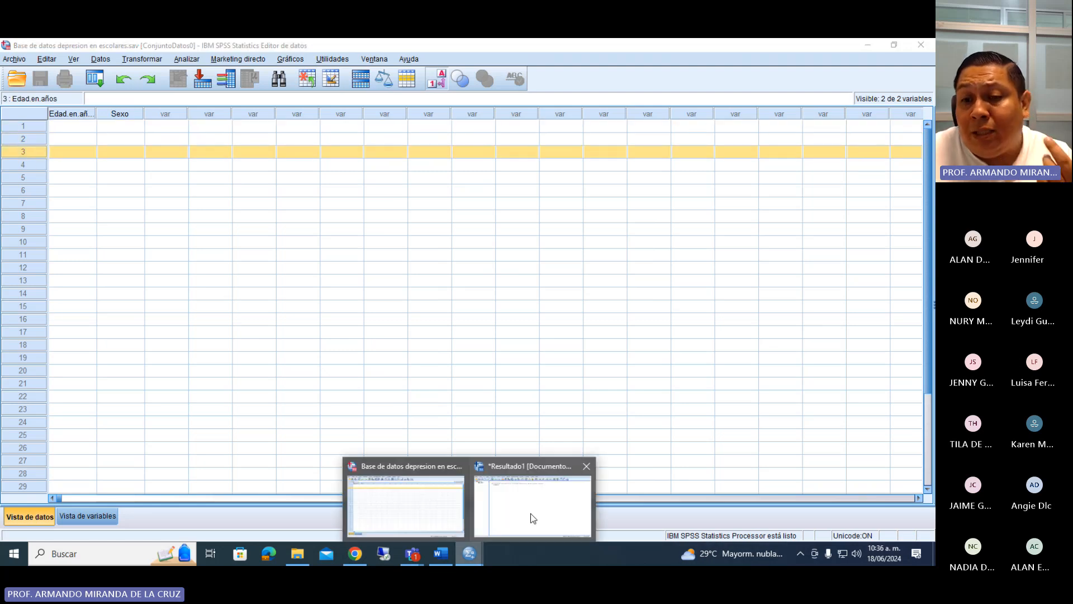
left_click(531, 513)
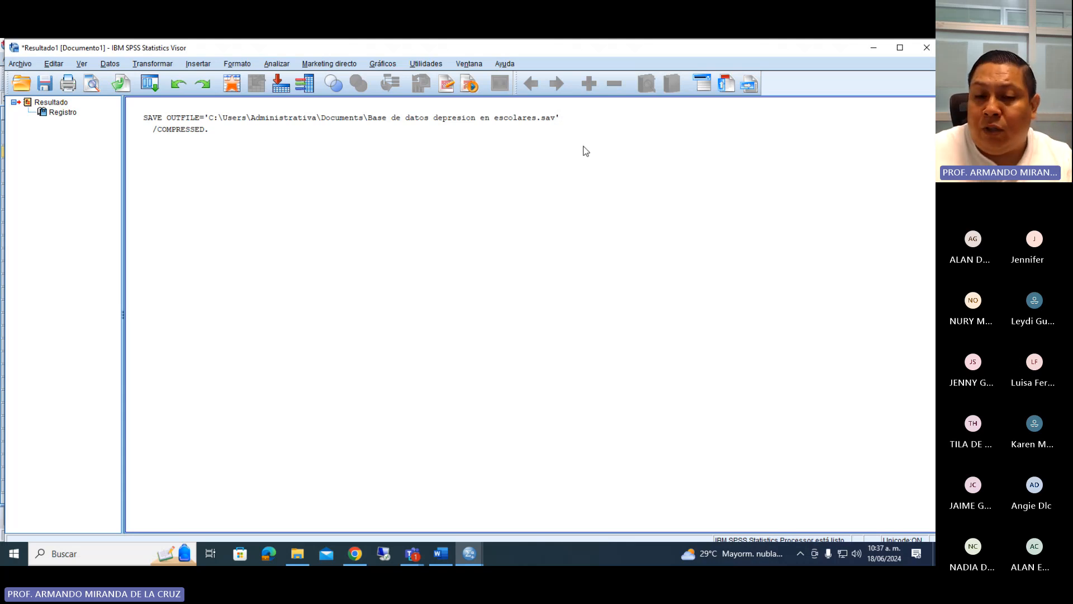
left_click(475, 552)
left_click(447, 510)
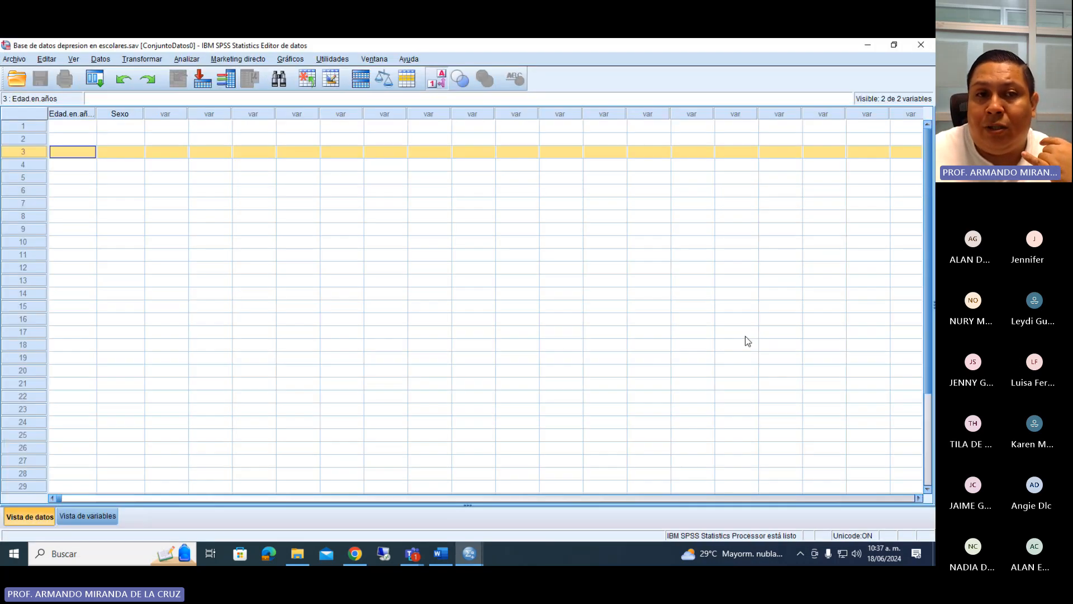
key("ctrl+t")
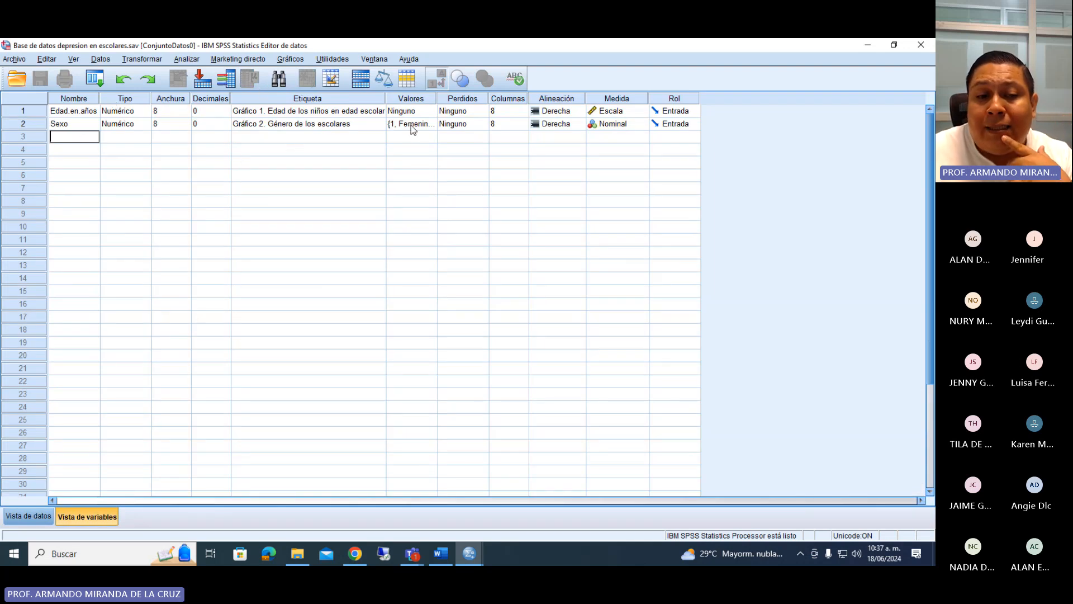
Look up the Religión question in the Word questionnaire, and return to the SPSS data editor.
left_click(441, 553)
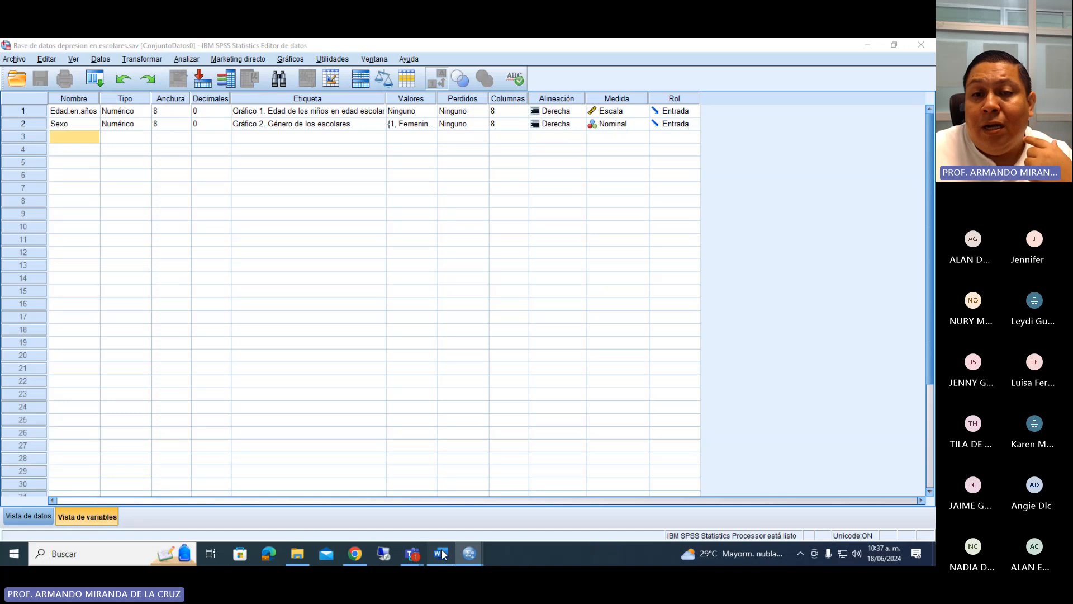
scroll(309, 291, "down", 2)
left_click_drag(298, 284, 334, 284)
left_click(473, 556)
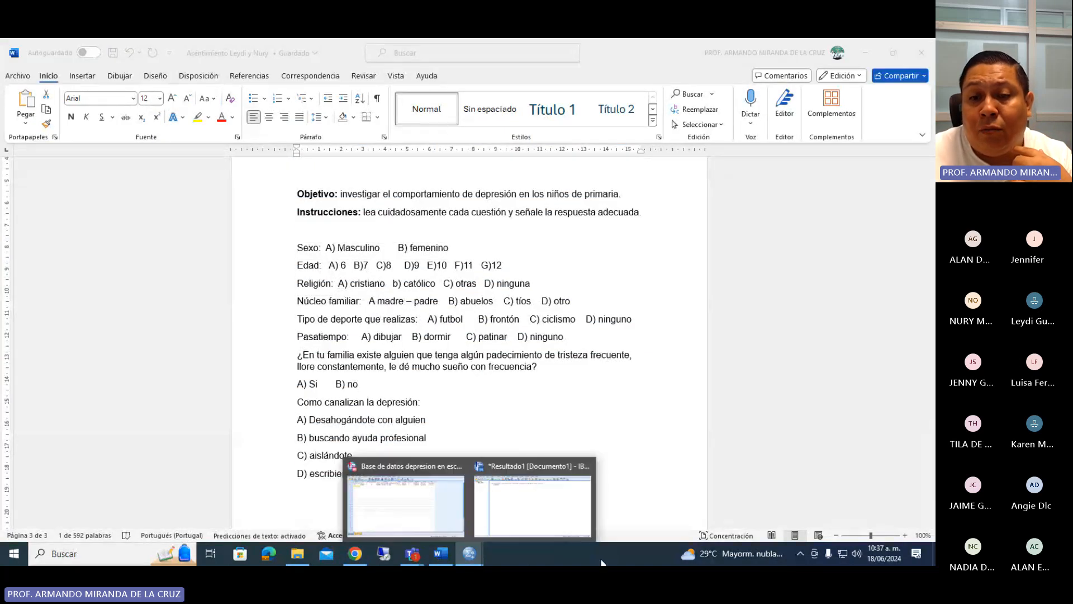
left_click(405, 506)
Define a third variable named Religión and set its decimals to 0.
left_click(86, 135)
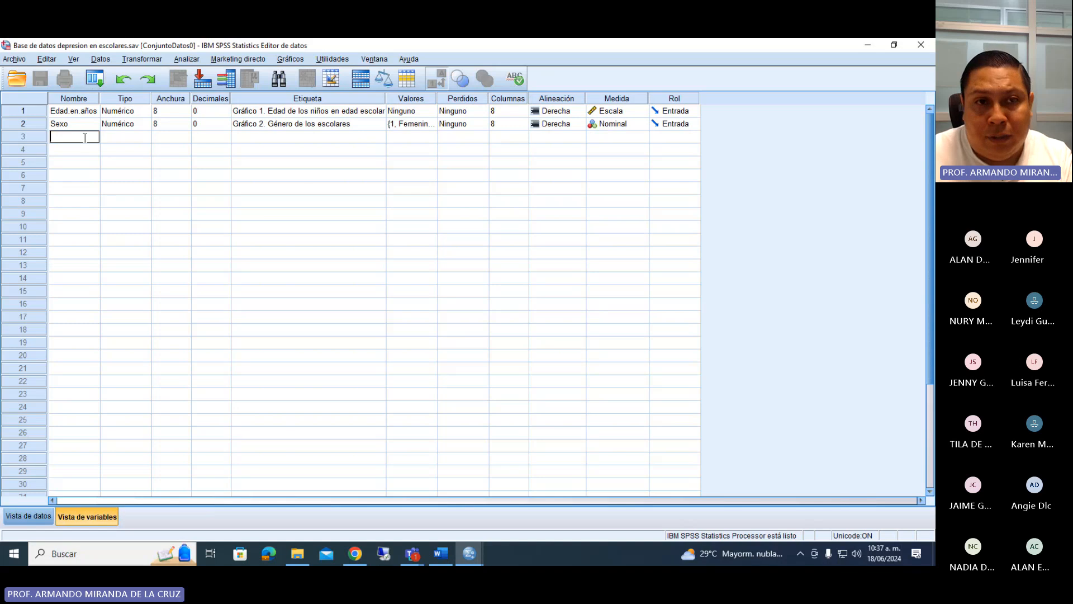
type("Religi")
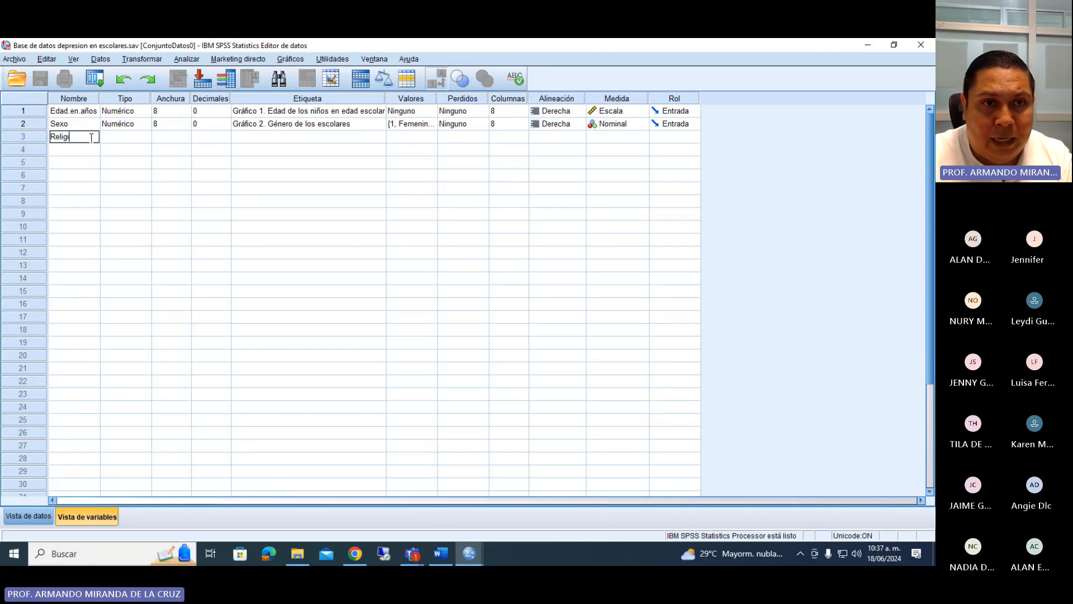
type("ón")
key("Return")
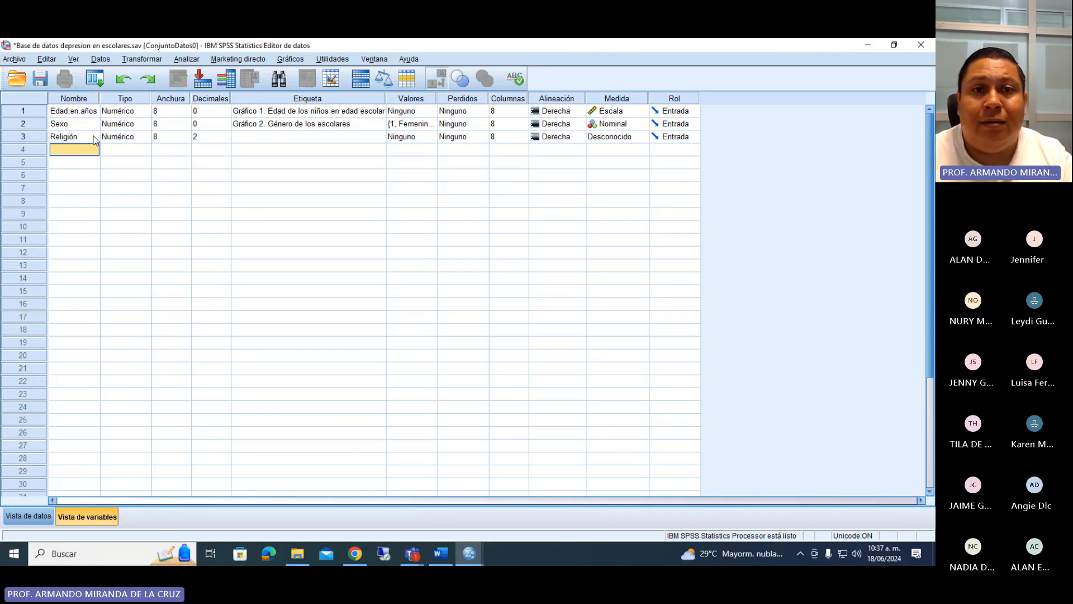
double_click(225, 142)
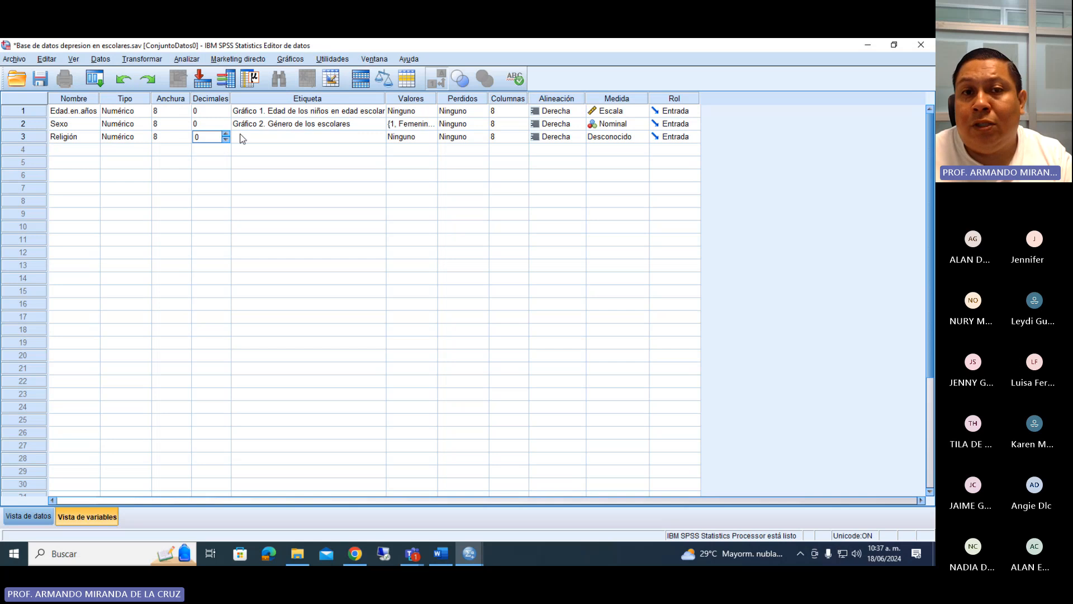
Enter "Gráfico 3. Religión del niño (a)" as the label of Religión.
double_click(242, 137)
type("Gr")
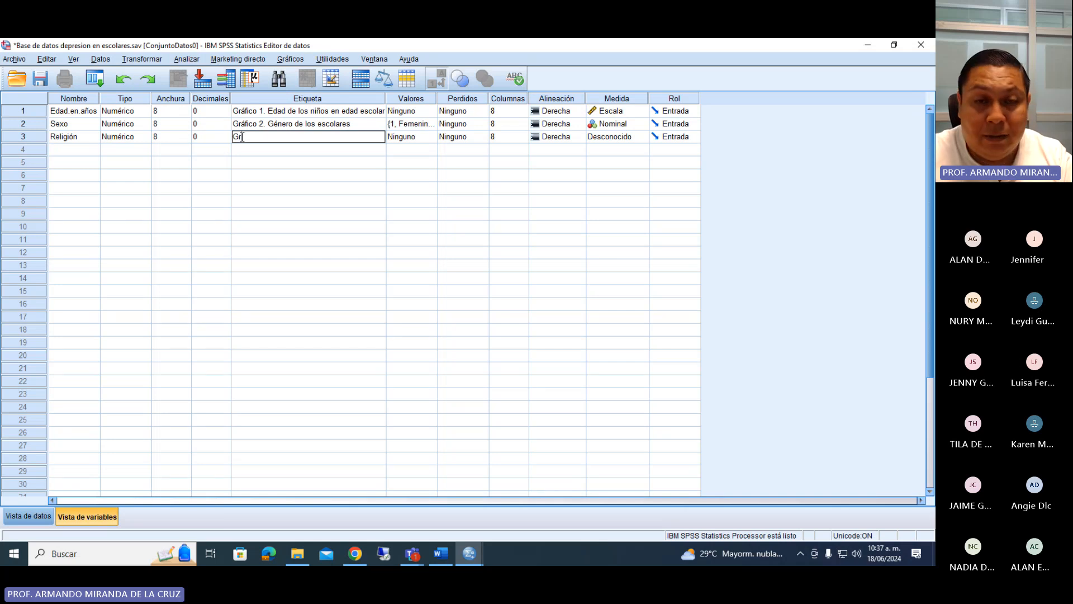
type("áfico 3. ")
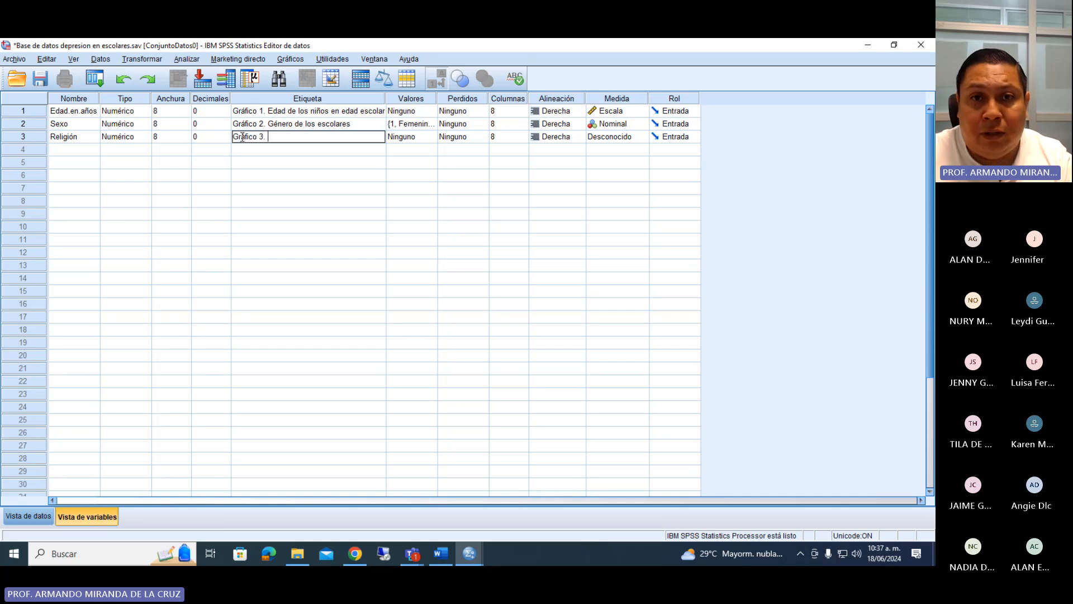
type("Relig")
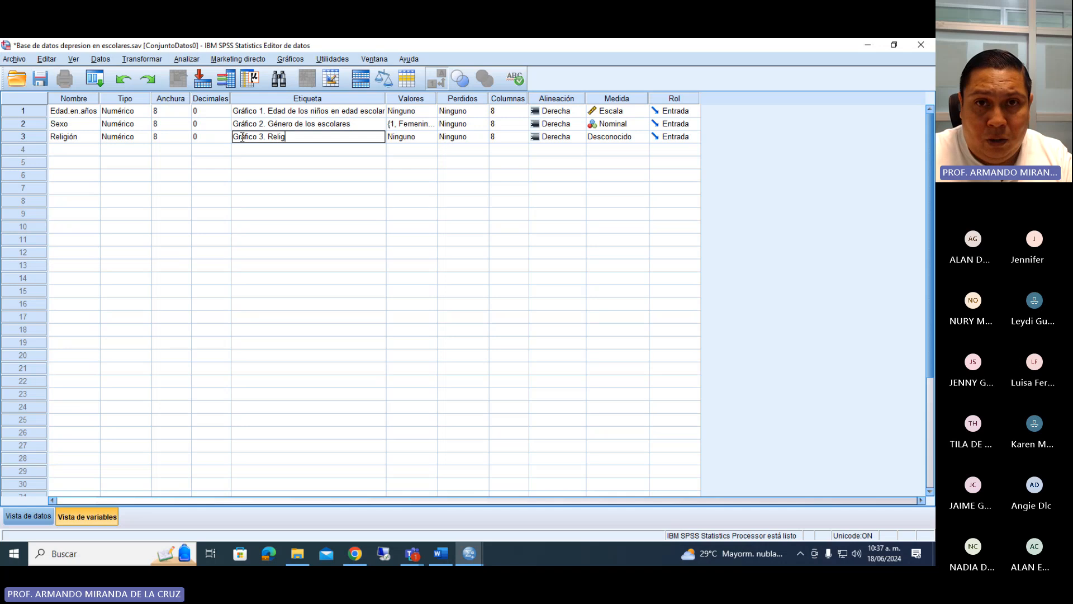
type("ión del a")
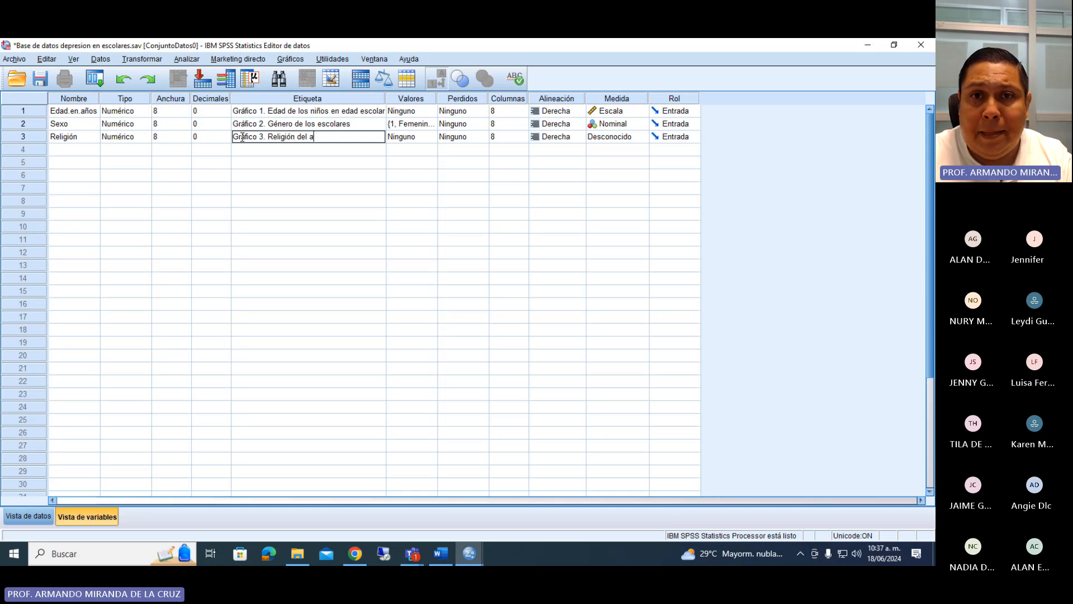
key("BackSpace")
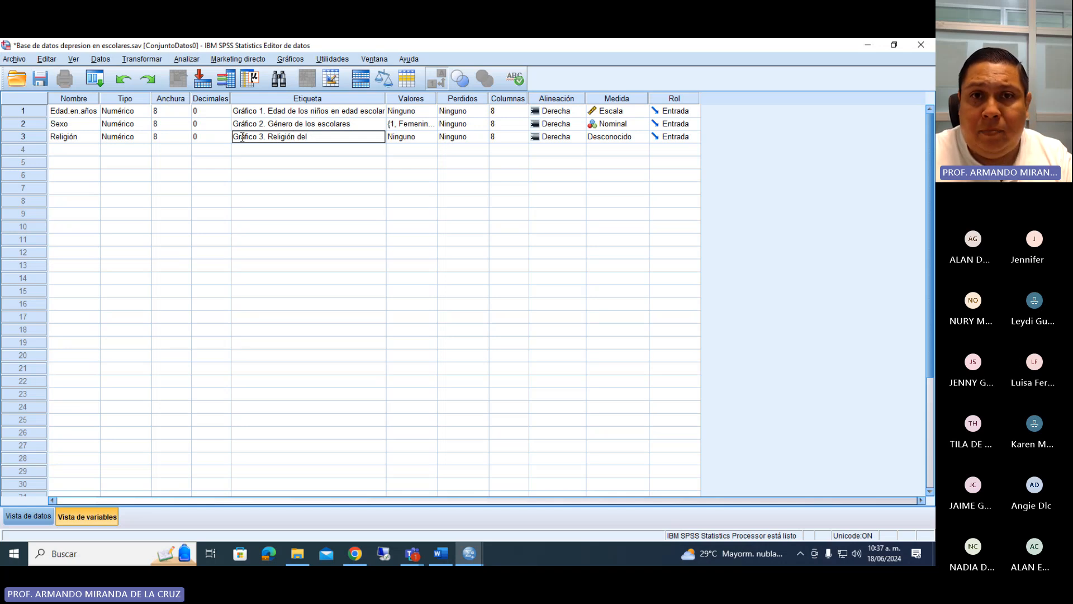
type("niño (a)")
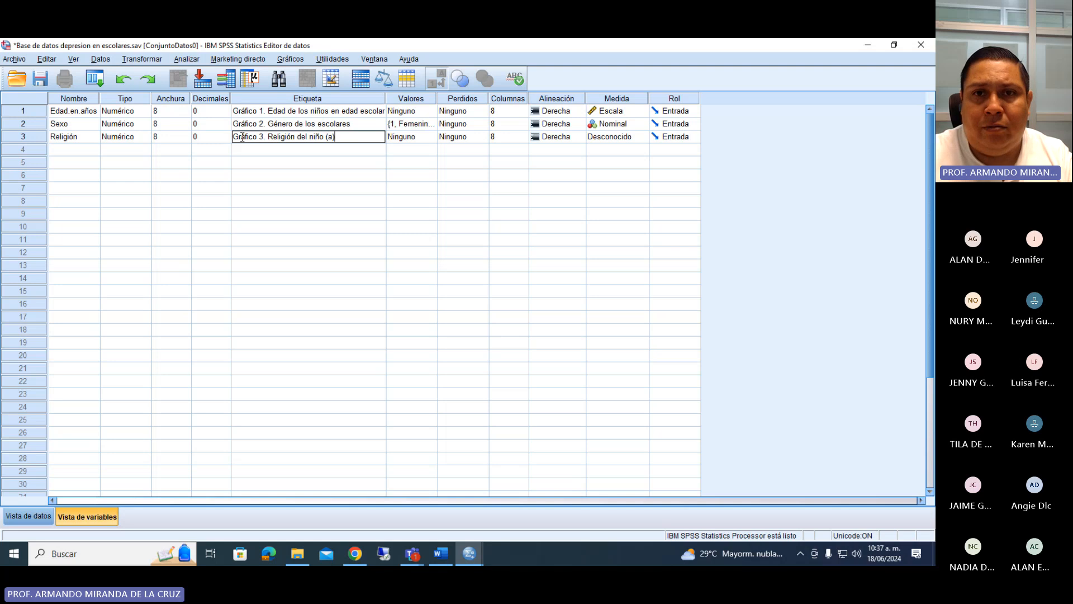
Insert "(a)" before the word niño in the label of Religión.
left_click(309, 138)
type("la")
key("BackSpace")
key("BackSpace")
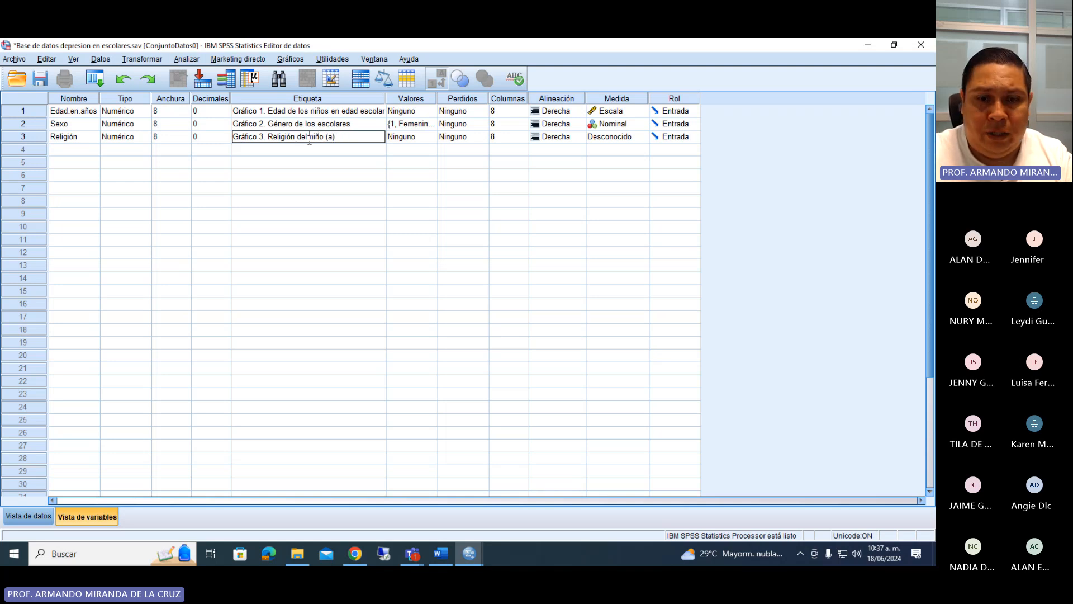
type("(a)")
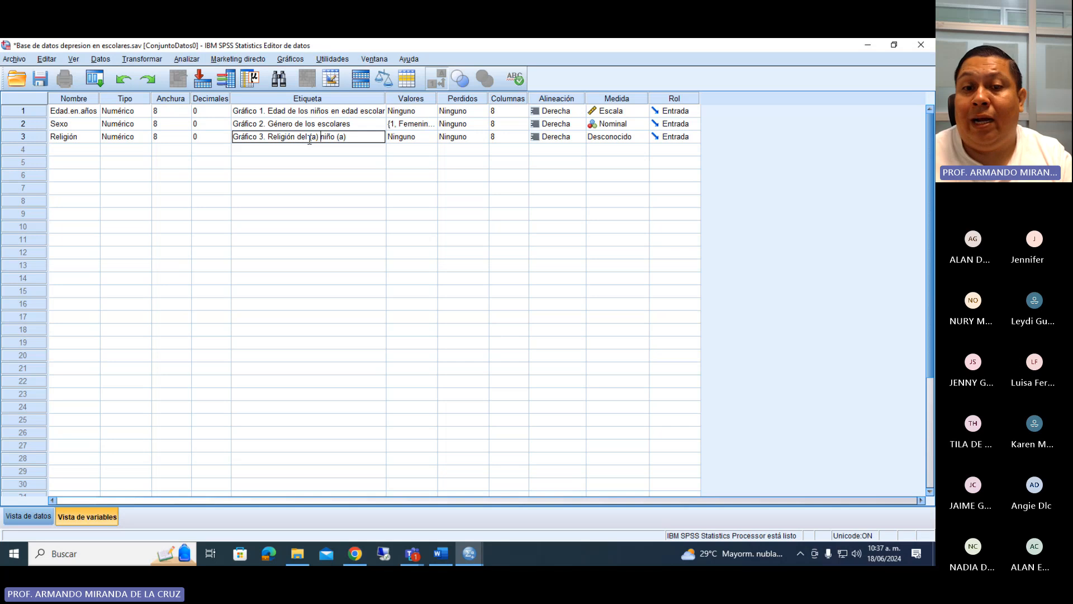
Switch to the Microsoft Teams meeting, admit the participant waiting in the lobby, and return to the SPSS data editor.
left_click(412, 554)
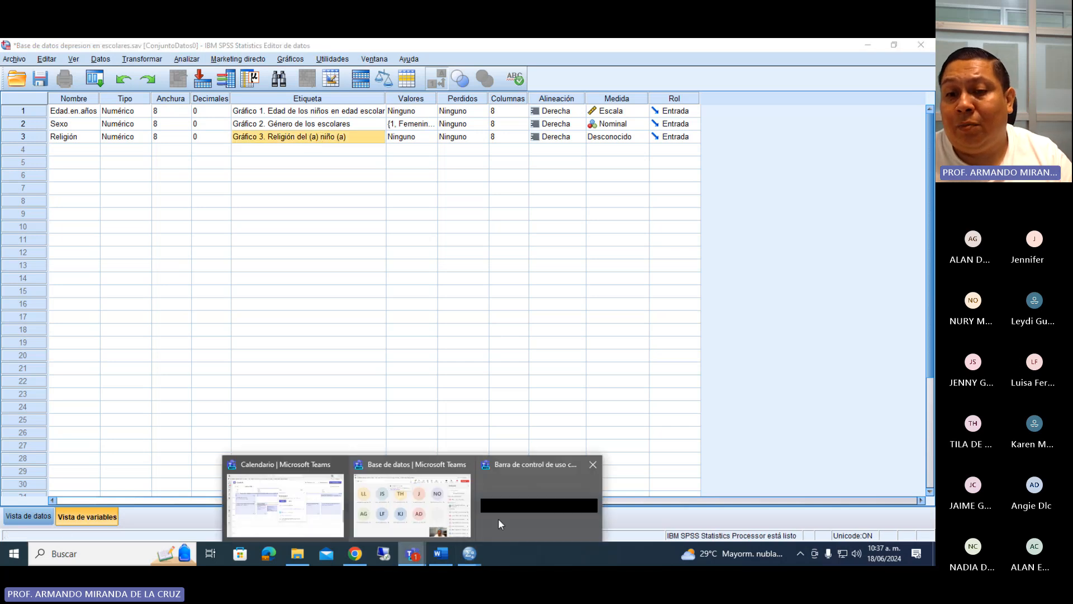
left_click(462, 513)
left_click(888, 245)
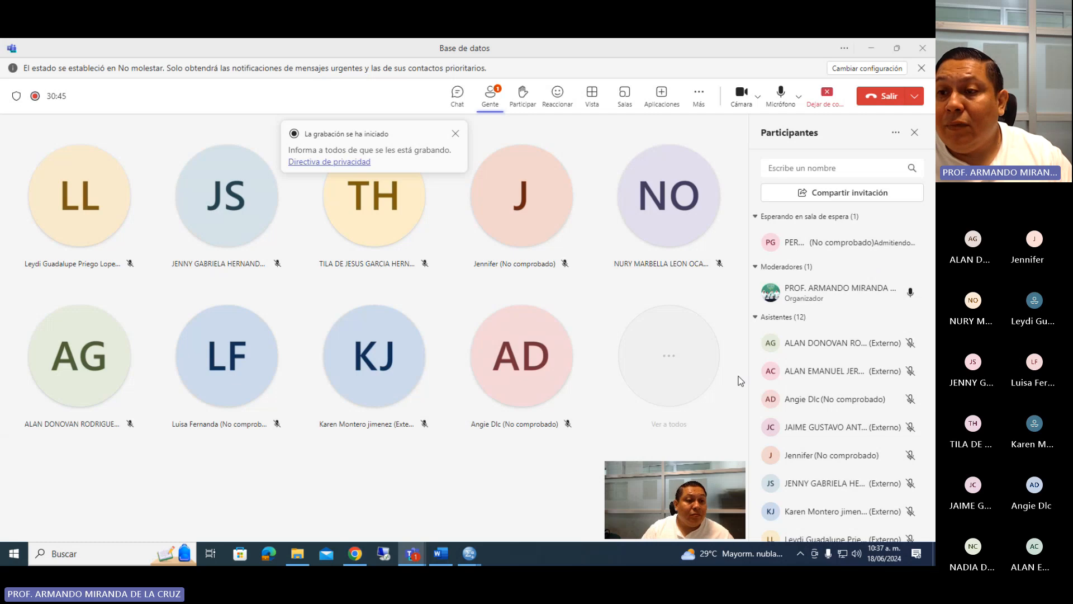
left_click(468, 554)
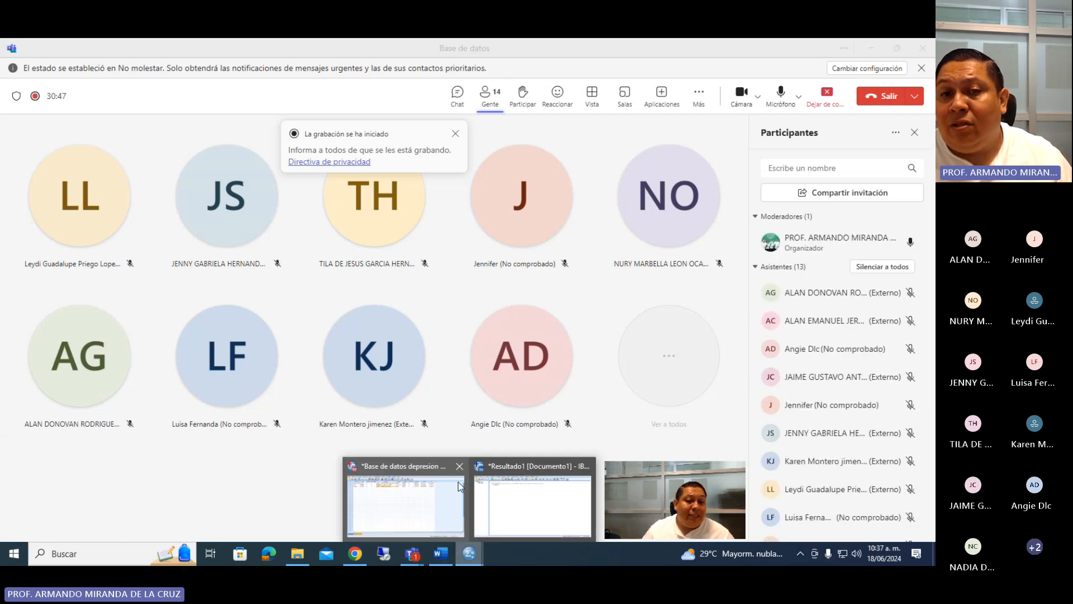
left_click(417, 453)
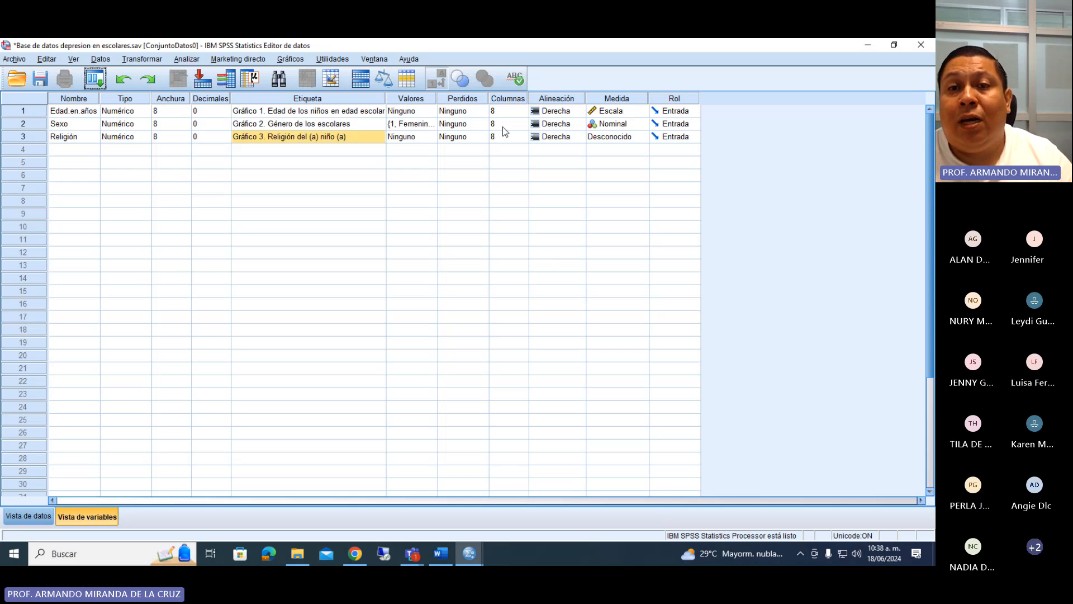
Open the value labels of Religión, check the religion answer options in the Word questionnaire, and return to SPSS.
left_click(425, 137)
left_click(433, 136)
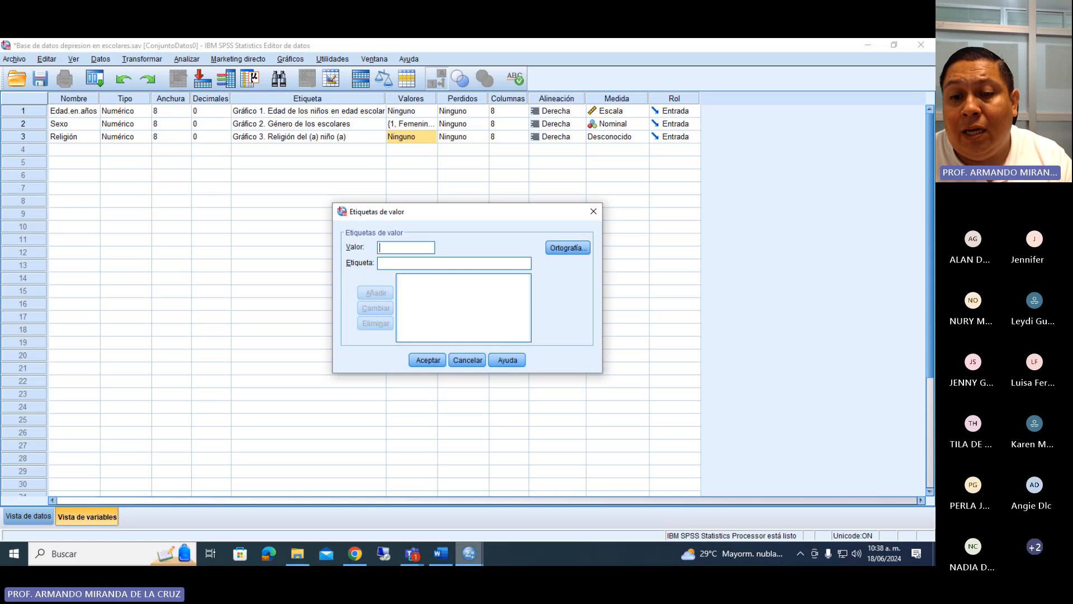
left_click(440, 559)
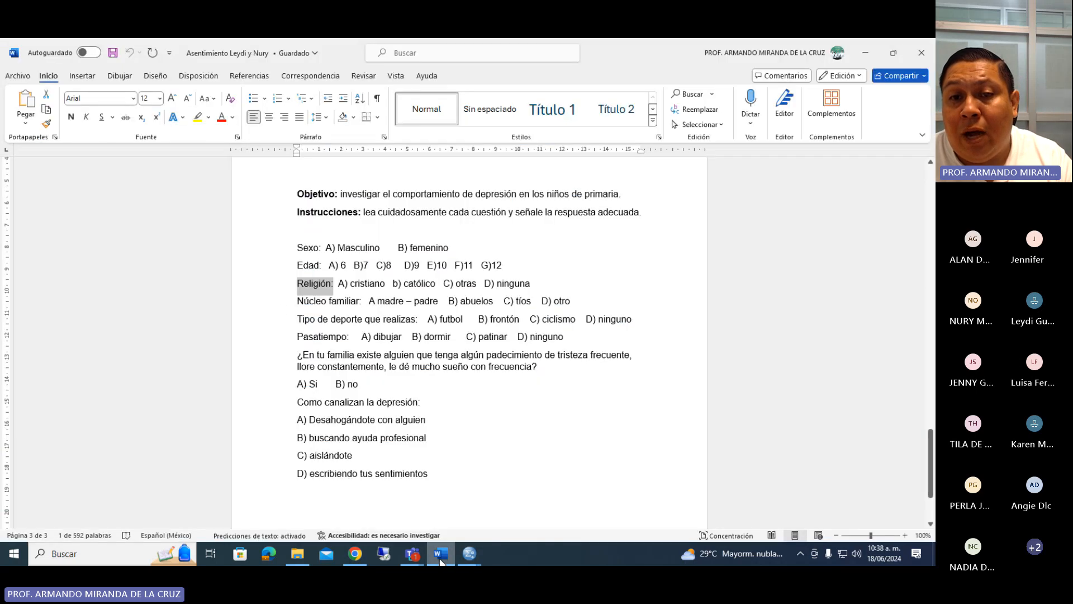
left_click(358, 285)
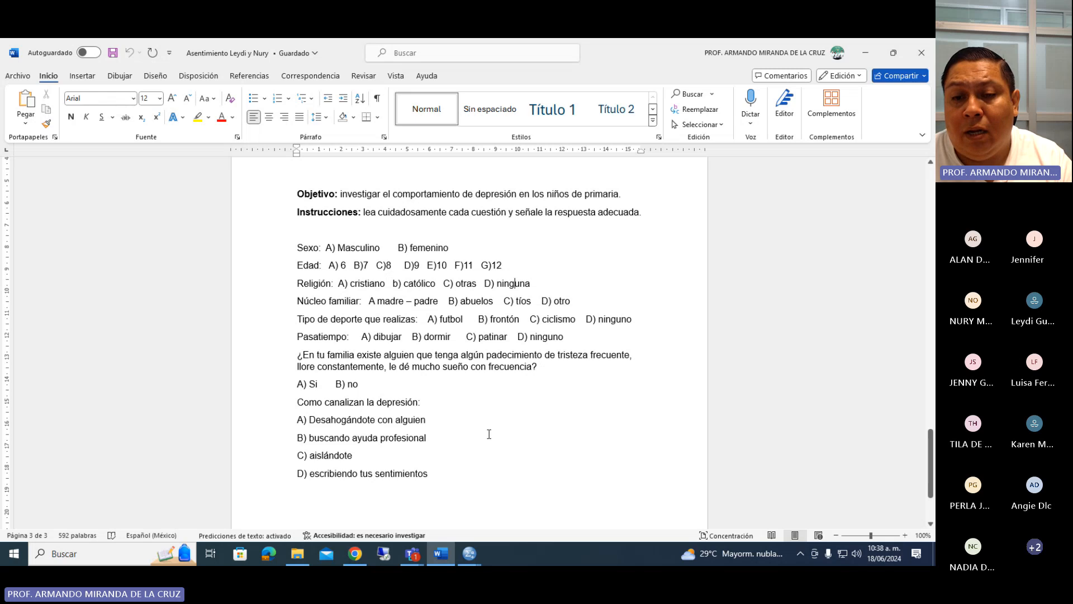
mouse_move(469, 554)
left_click(441, 523)
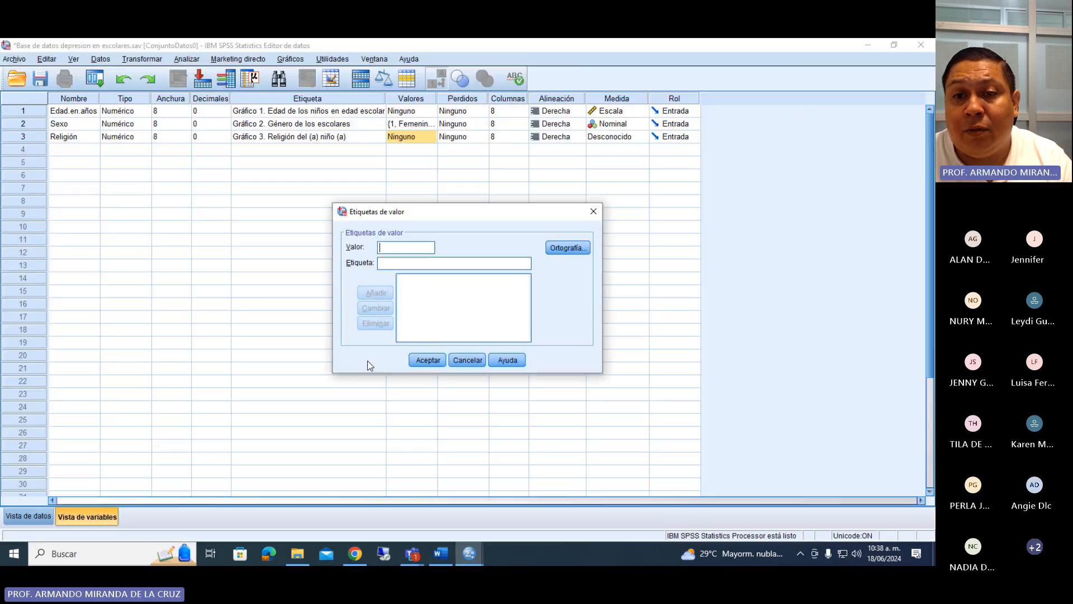
Add the value label 1 = "Cristiano (a)" to the variable Religión.
type("1")
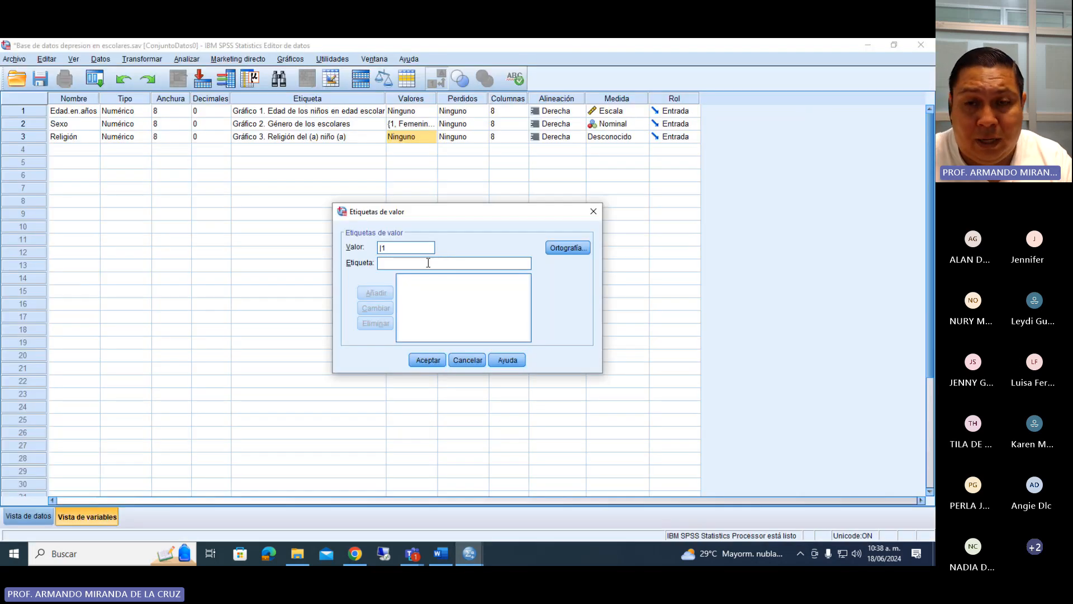
type(" = \"Cristiano ")
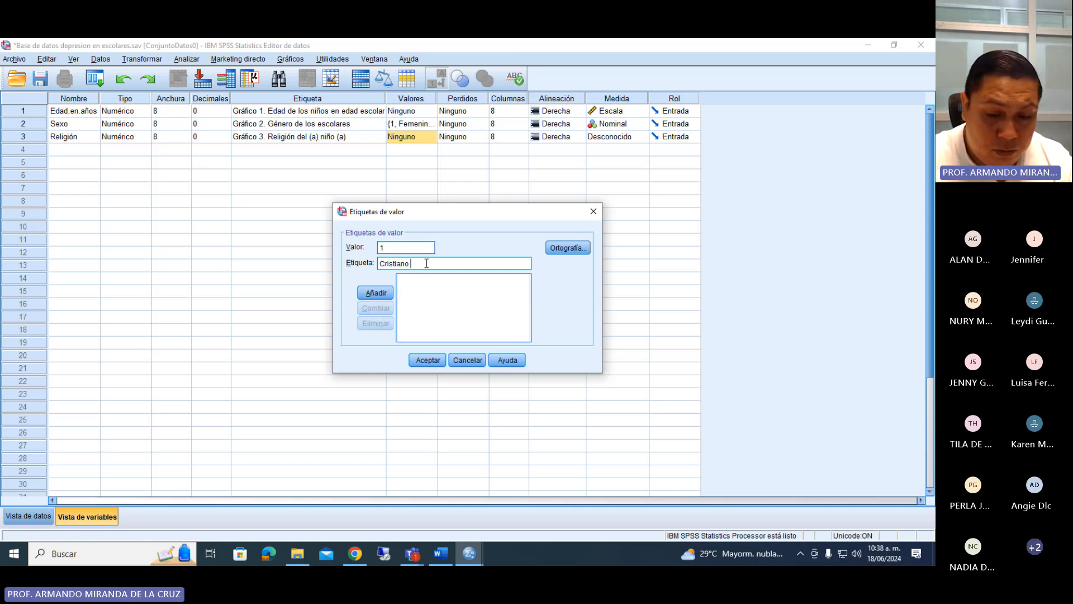
type("(a)")
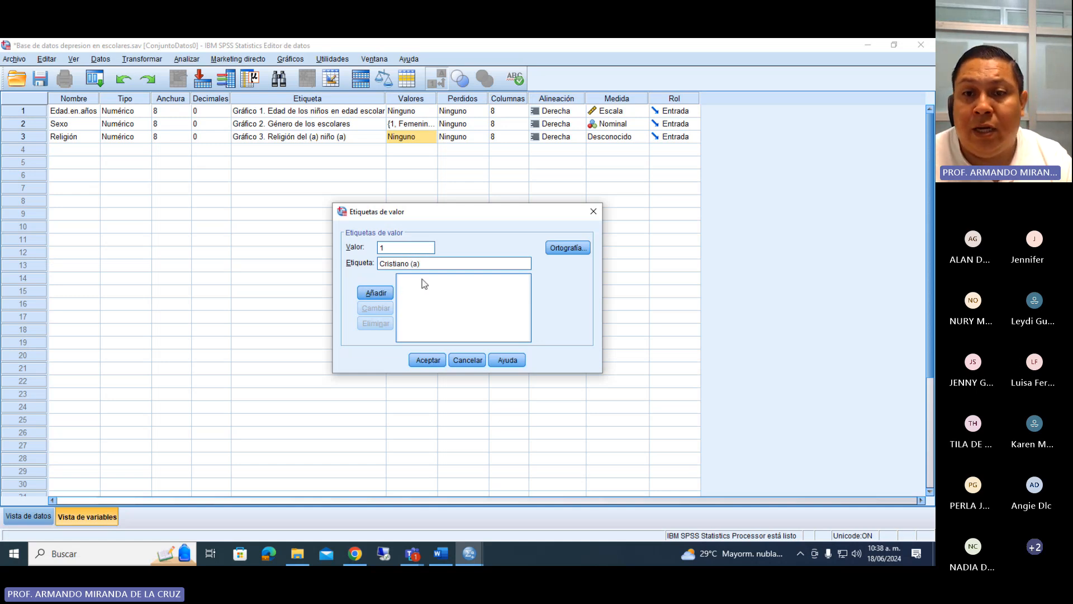
left_click(376, 292)
Add the value label 2 = "Católico (a)" to the variable Religión.
type("2")
left_click(385, 262)
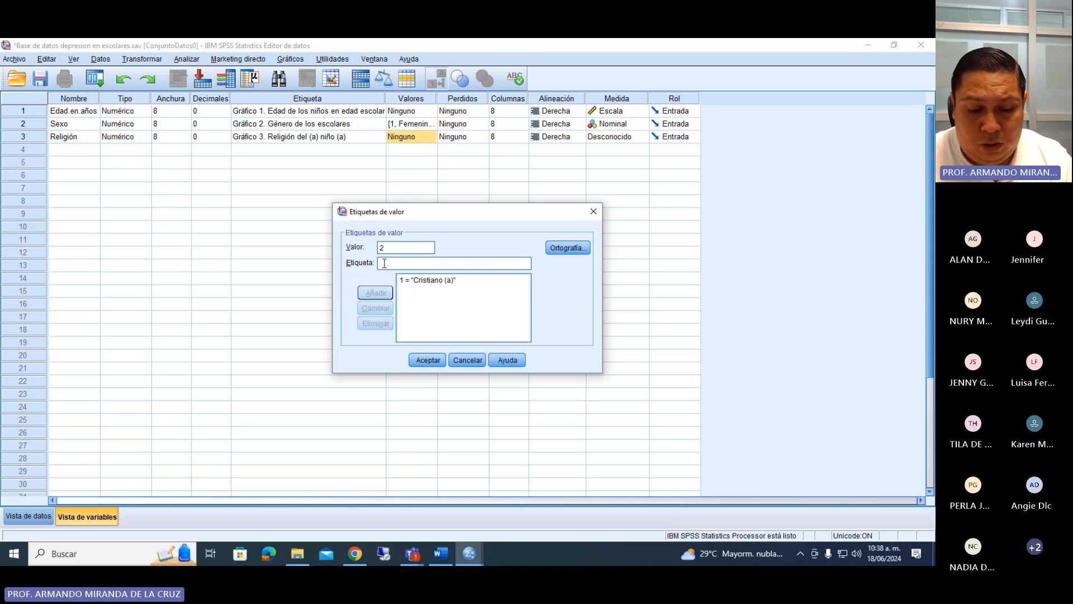
type("Cató")
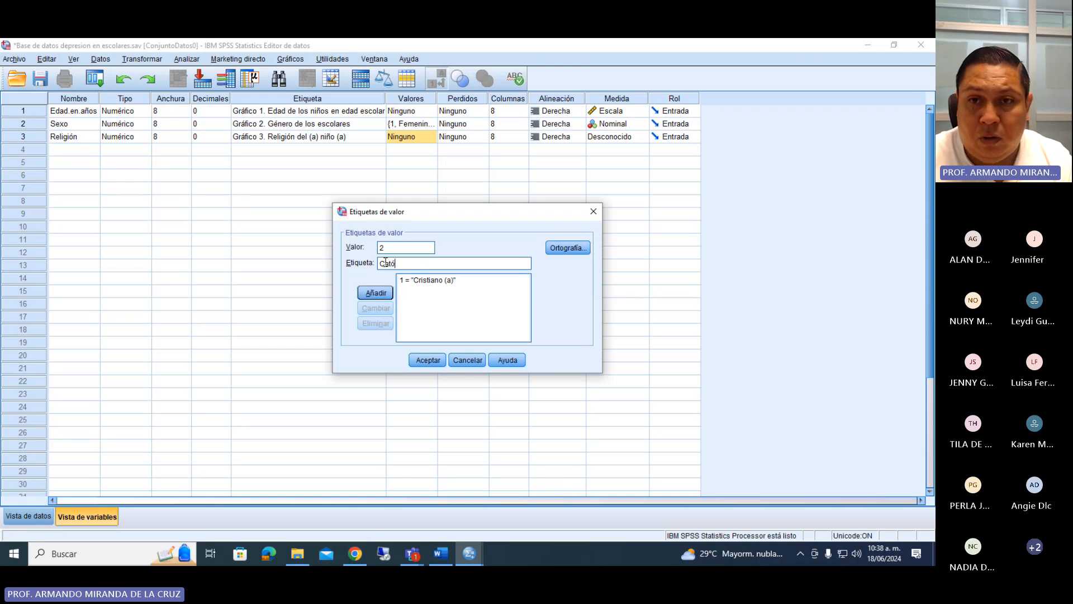
type("lico (a)")
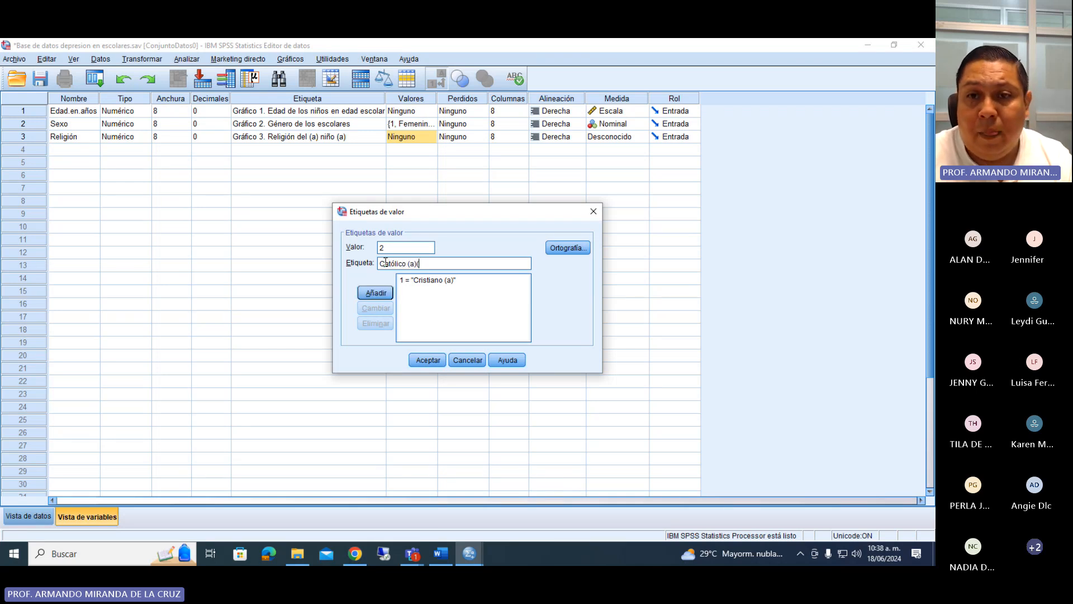
left_click(376, 292)
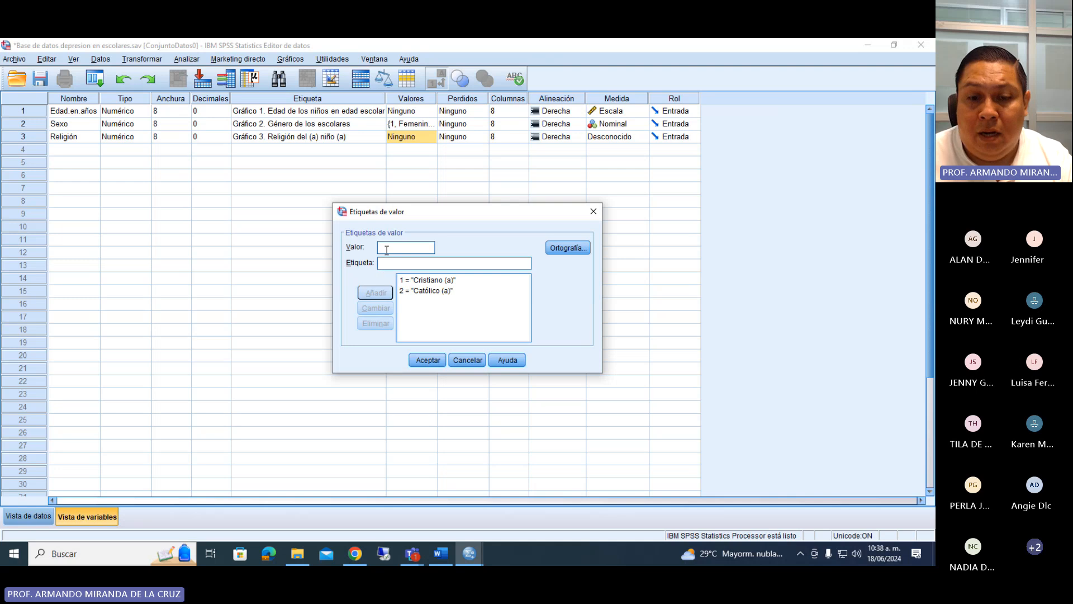
Add the value label 3 = "Otros" to the variable Religión.
type("Otros")
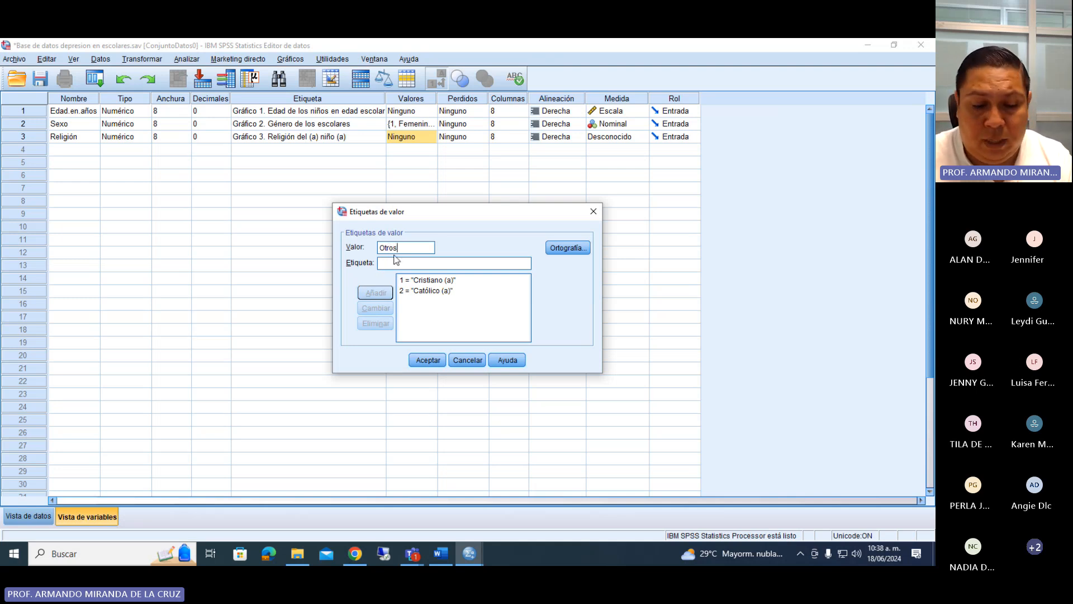
key("BackSpace")
key("BackSpace")
key("BackSpace")
key("BackSpace")
key("BackSpace")
type("3")
left_click(399, 262)
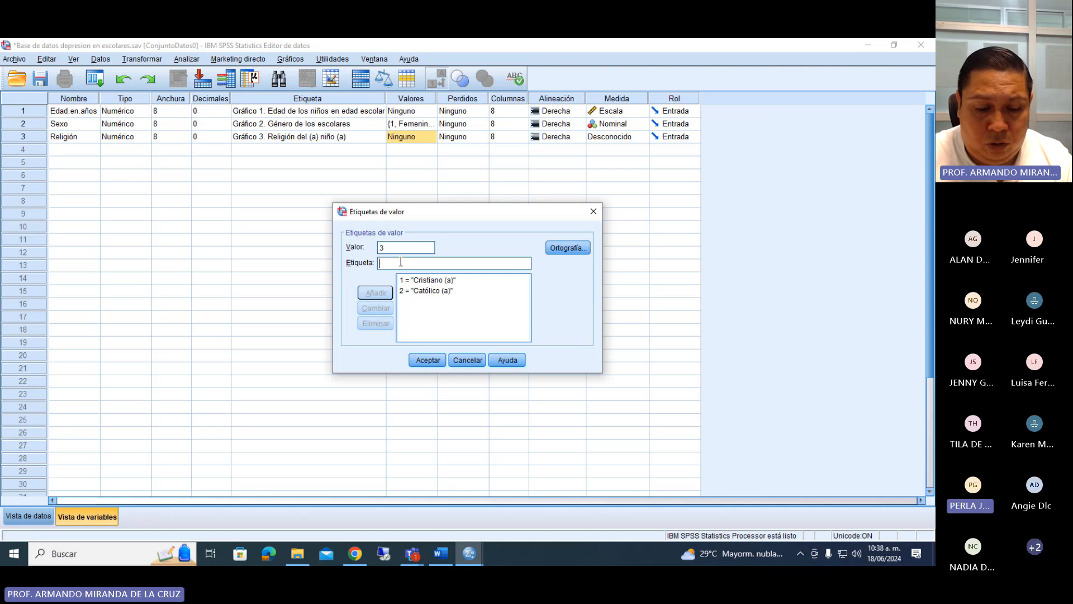
type("Otros")
left_click(382, 291)
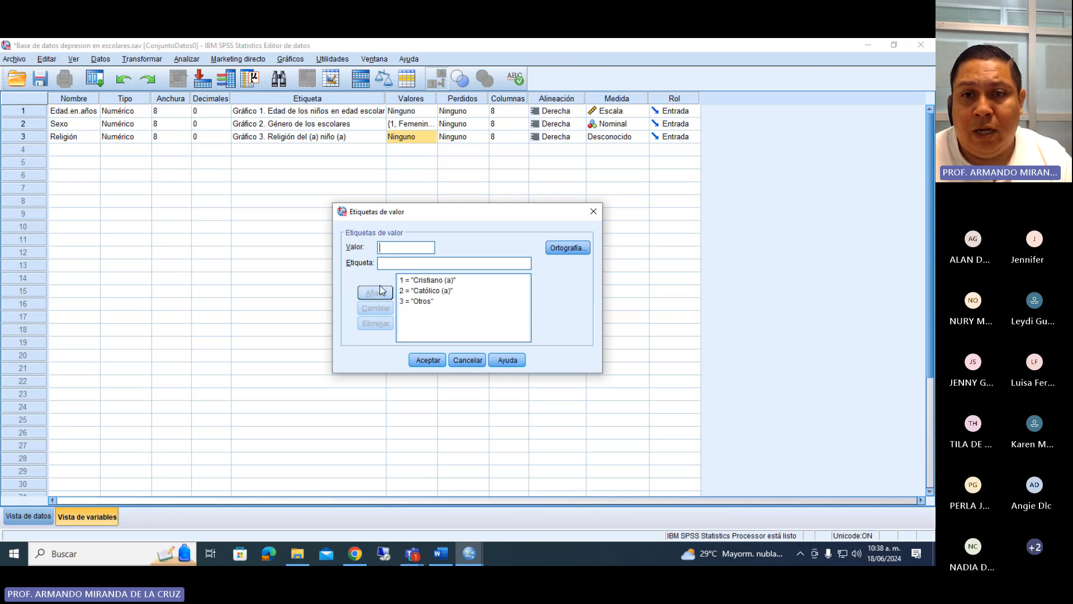
Add the value label 4 = "Ninguna" to Religión and accept its set of value labels.
type("3")
key("BackSpace")
type("4")
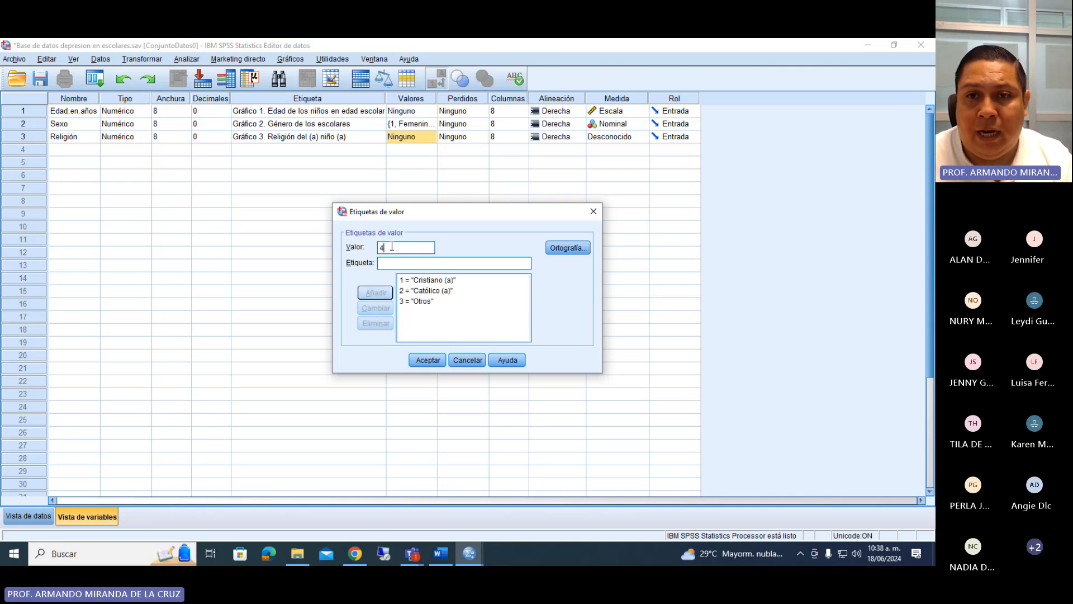
left_click(388, 261)
type("Ninguna")
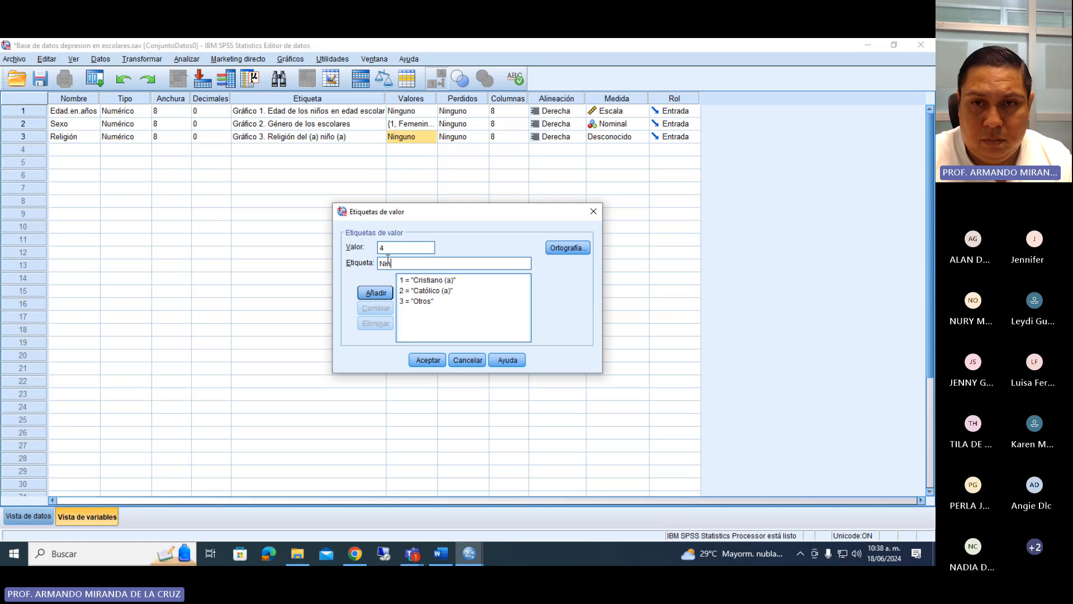
left_click(376, 293)
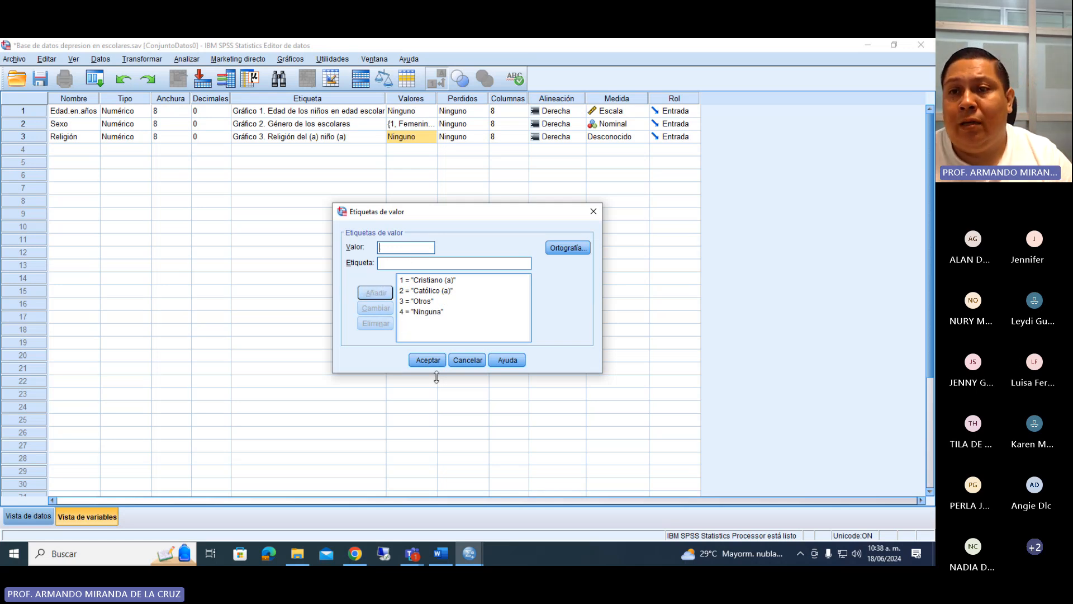
left_click(428, 360)
Set the measurement level of Religión to Nominal and save the database.
left_click(641, 137)
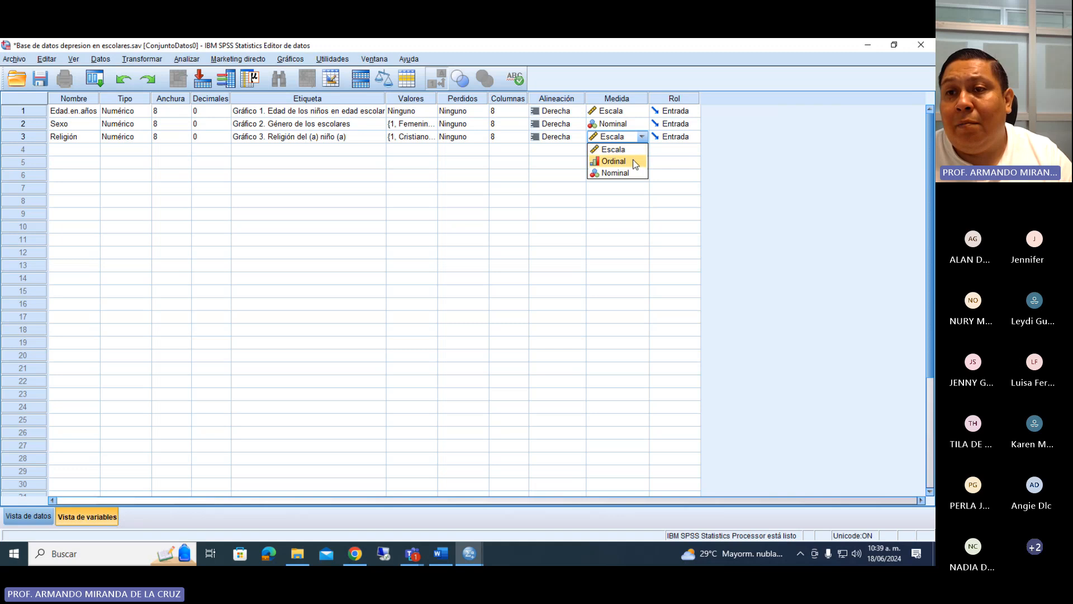
left_click(629, 172)
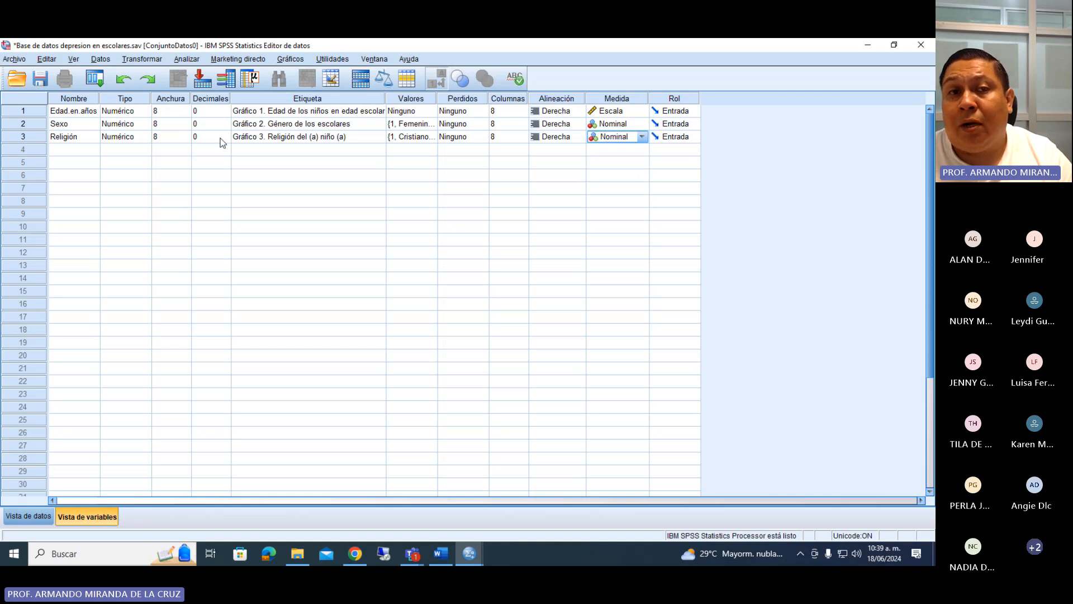
key("ctrl+s")
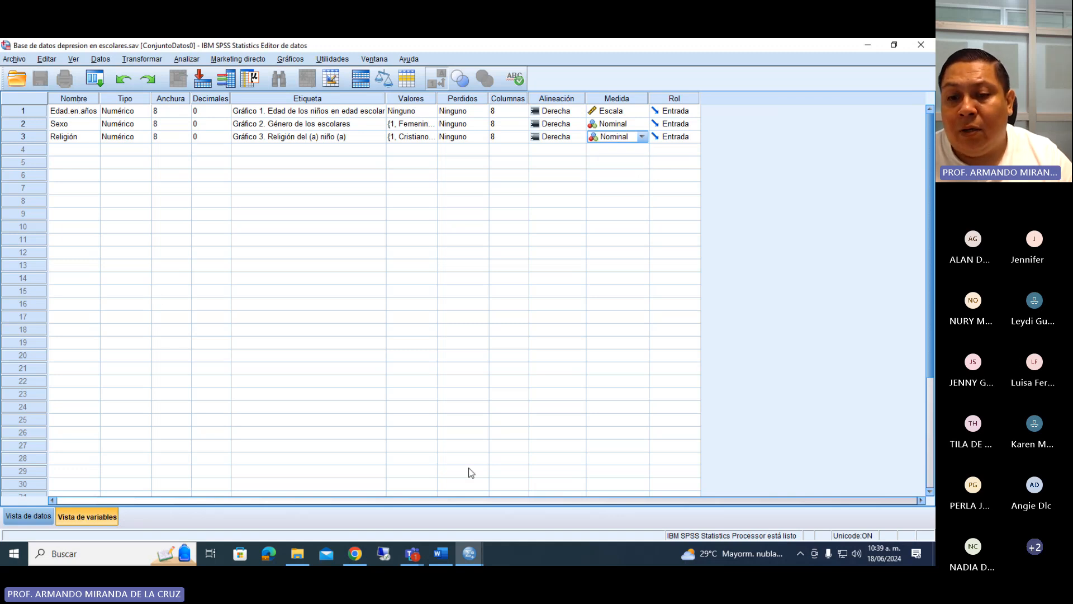
Switch to the Word questionnaire, consult the Núcleo familiar question and its options, and return to the SPSS data editor.
left_click(469, 555)
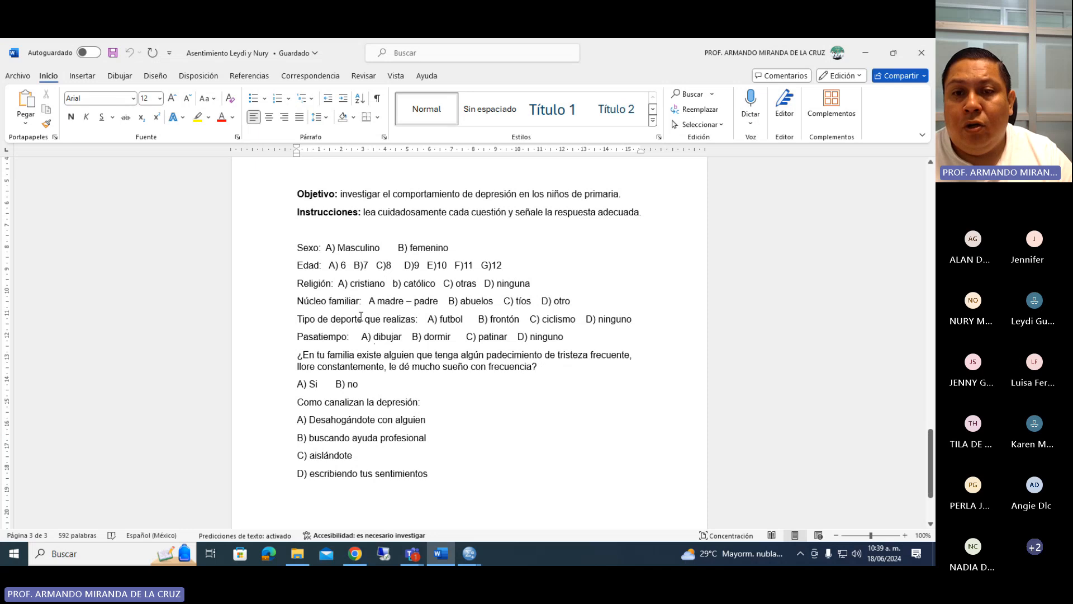
left_click_drag(297, 301, 579, 306)
left_click(470, 554)
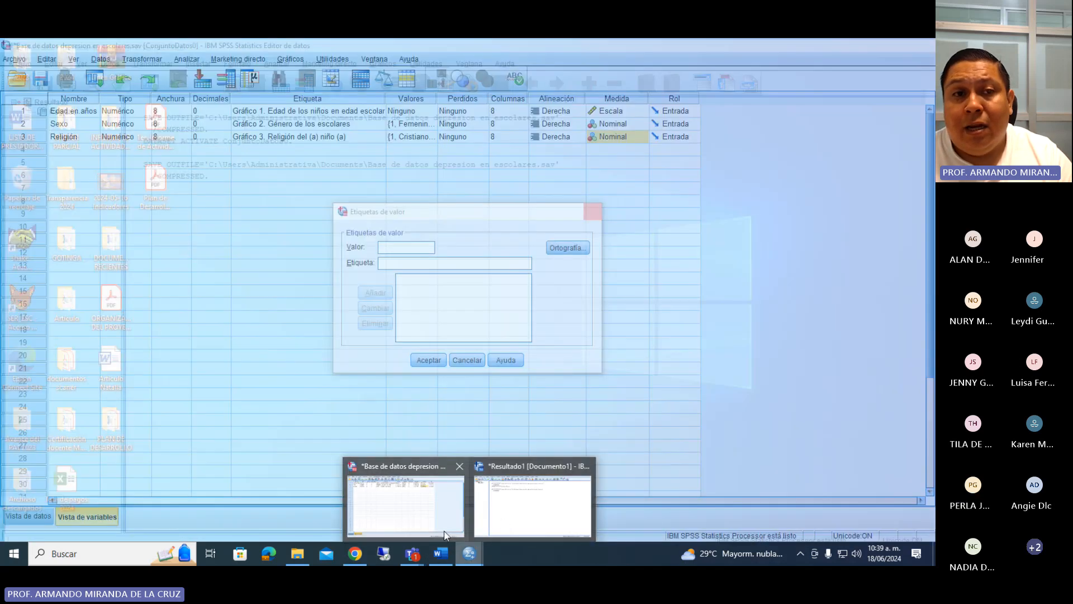
left_click(405, 503)
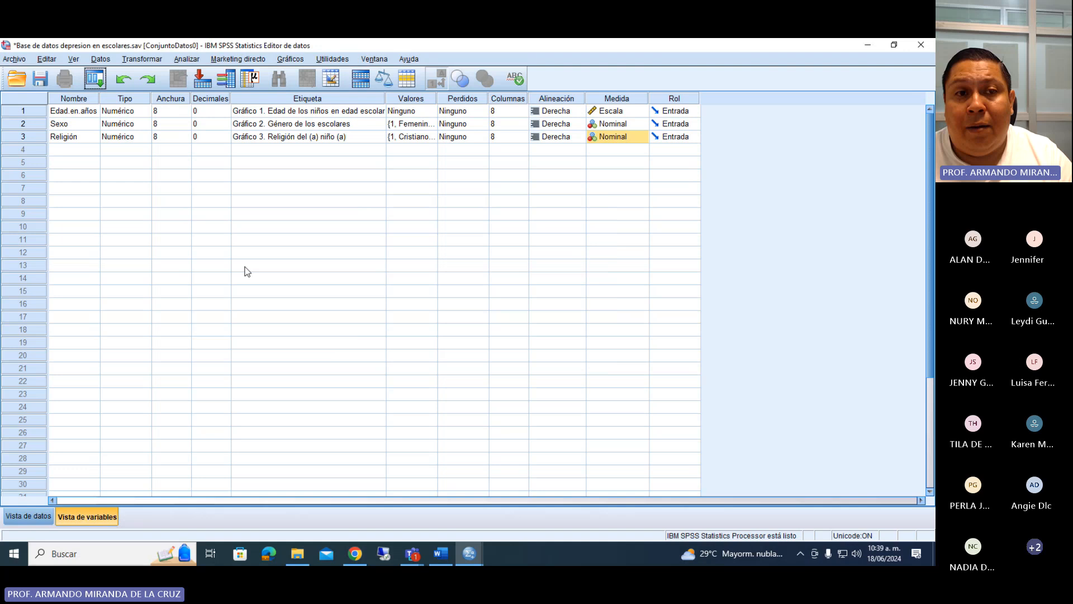
Define a fourth variable named Núcleo.familiar and set its decimals to 0.
left_click(90, 152)
type("N")
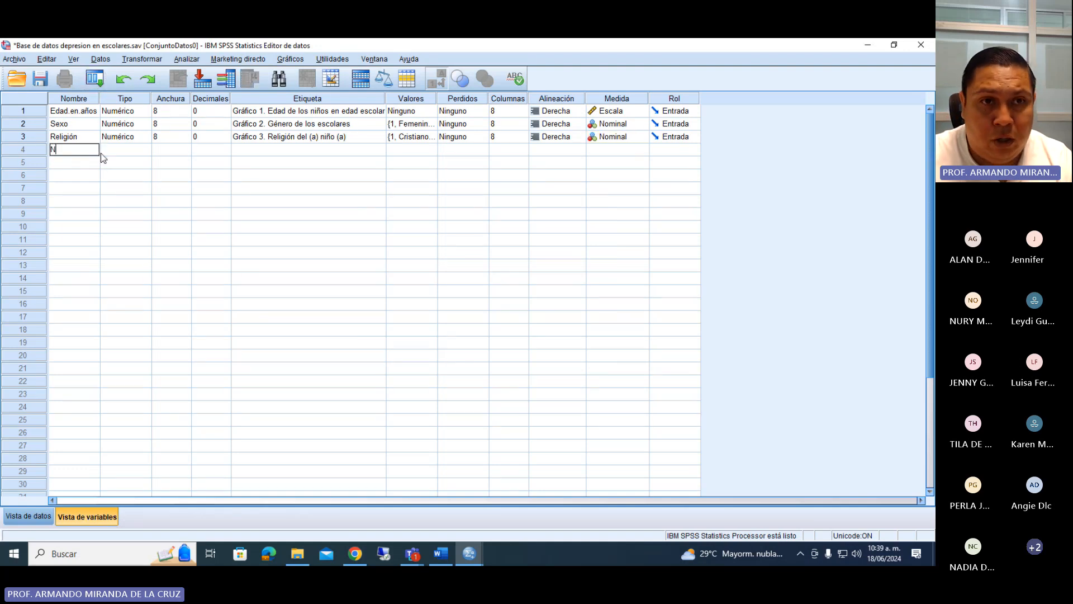
type("[u")
key("BackSpace")
type("{ucl")
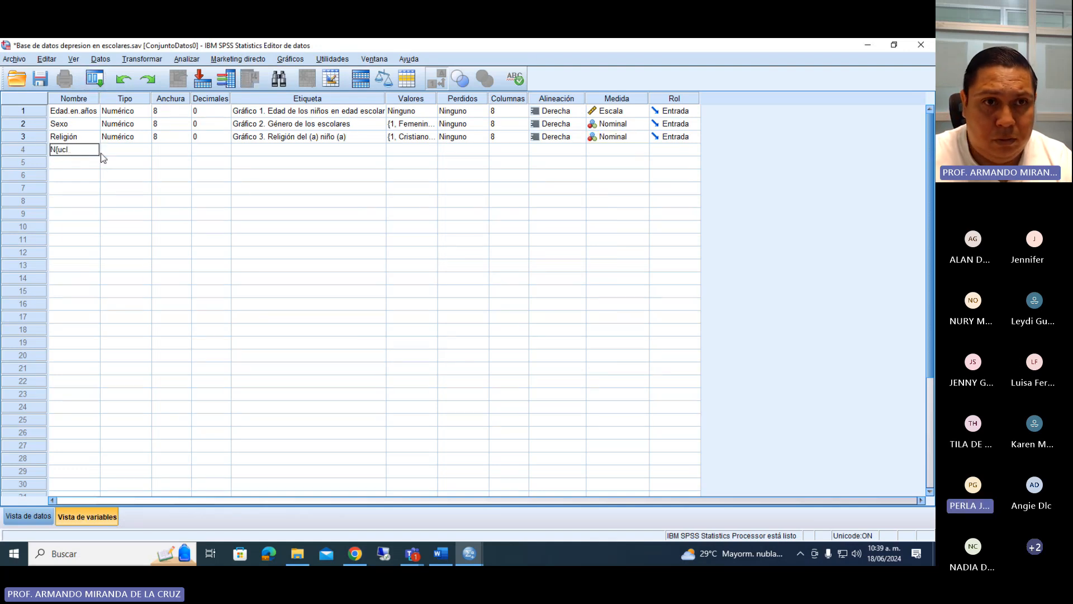
key("BackSpace")
key("BackSpace")
key("BackSpace")
key("BackSpace")
type("úc")
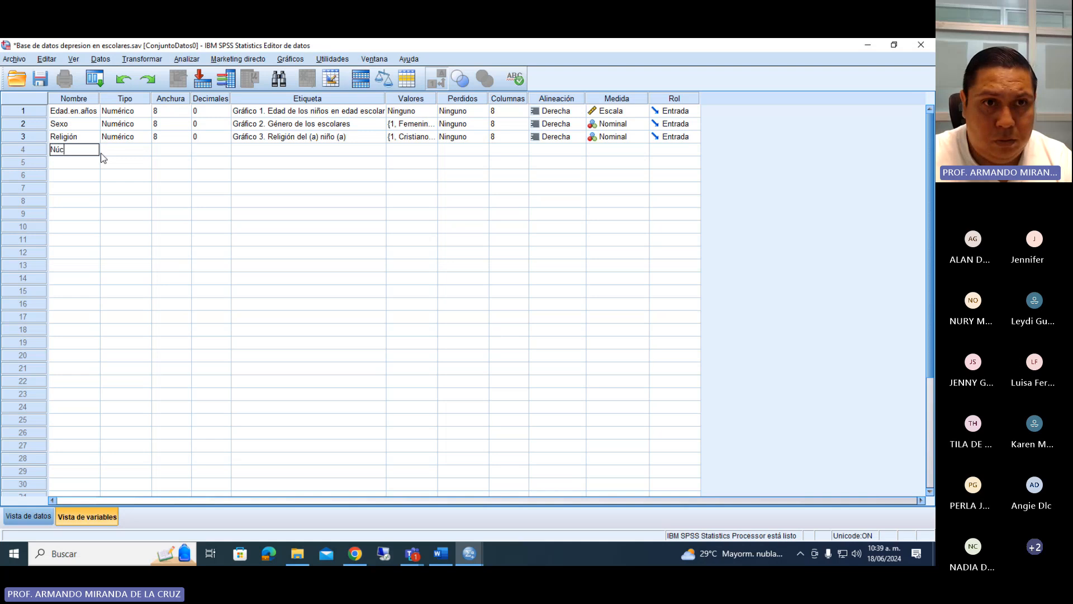
type("leo.familiar")
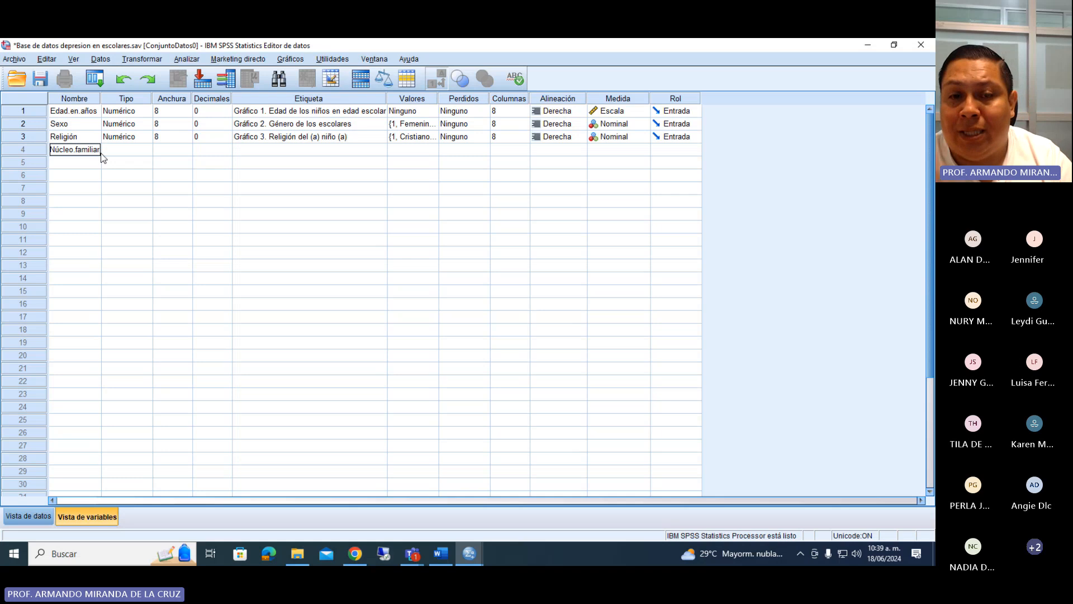
key("Return")
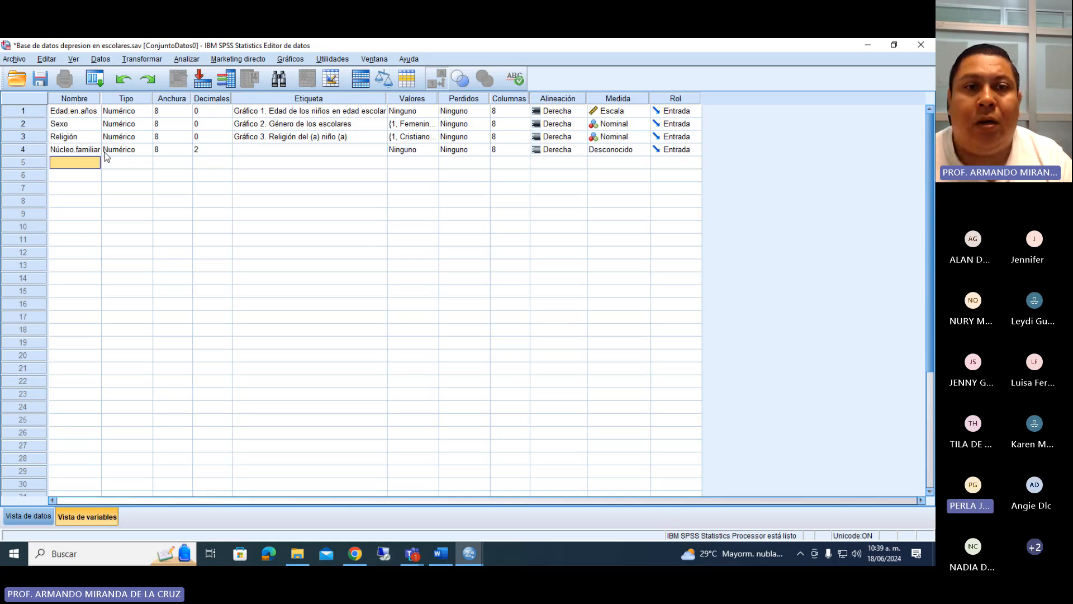
left_click(226, 153)
left_click(227, 153)
left_click(227, 154)
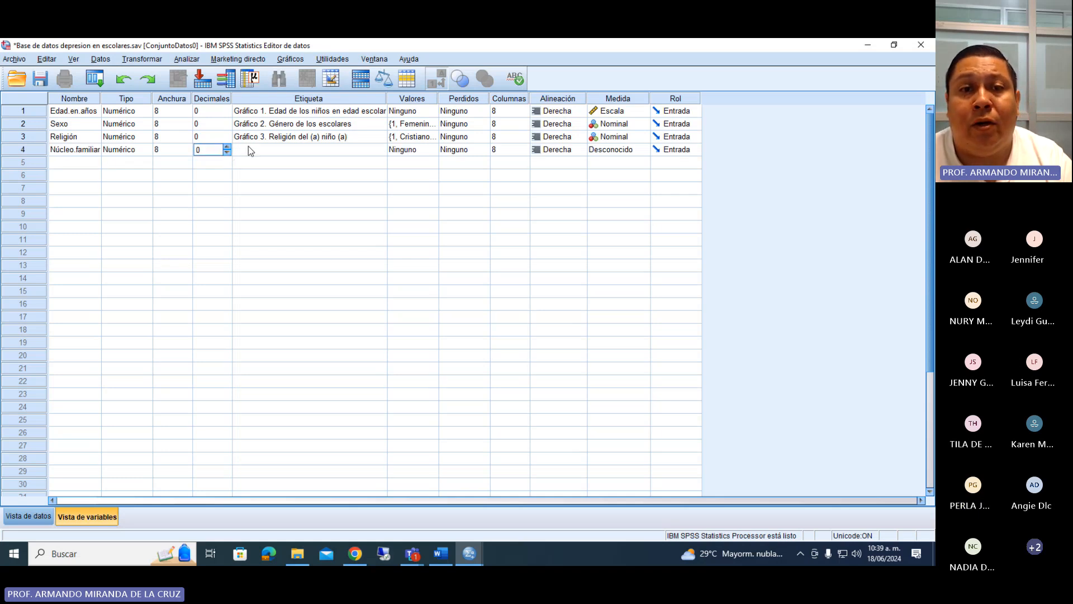
Label the Núcleo.familiar variable "Gráfico 4. Núcleo familiar del escolar".
left_click(249, 147)
type("Gráf")
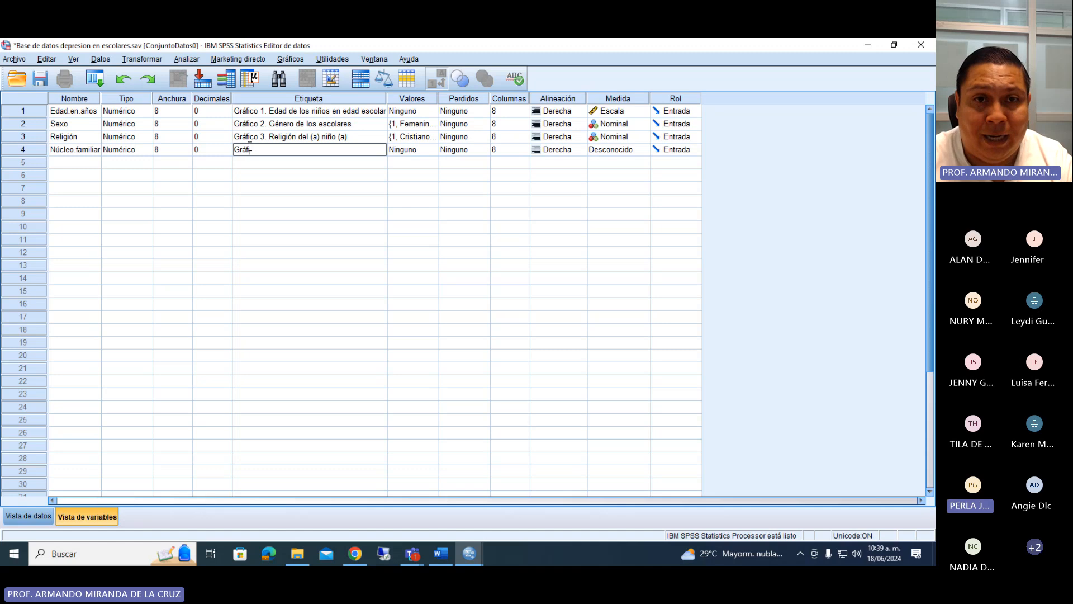
type("ico 4.")
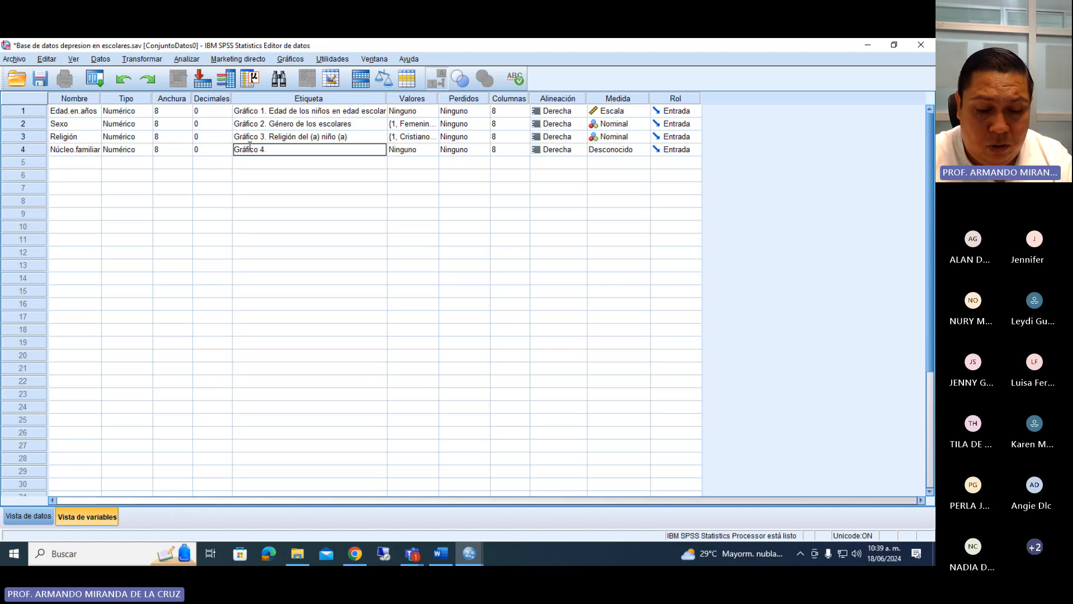
type(" N")
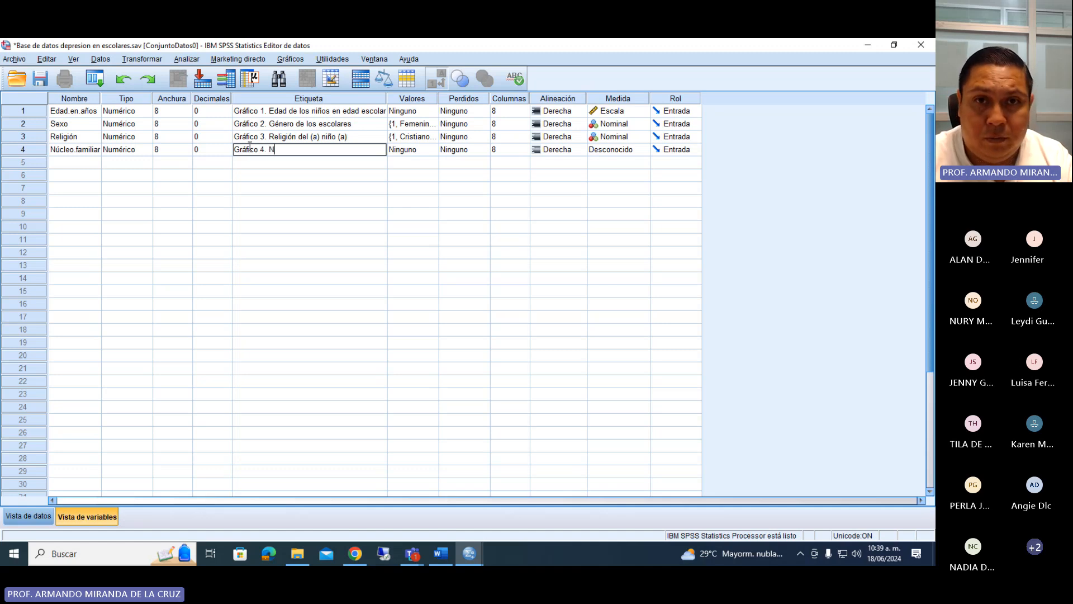
type("úclo")
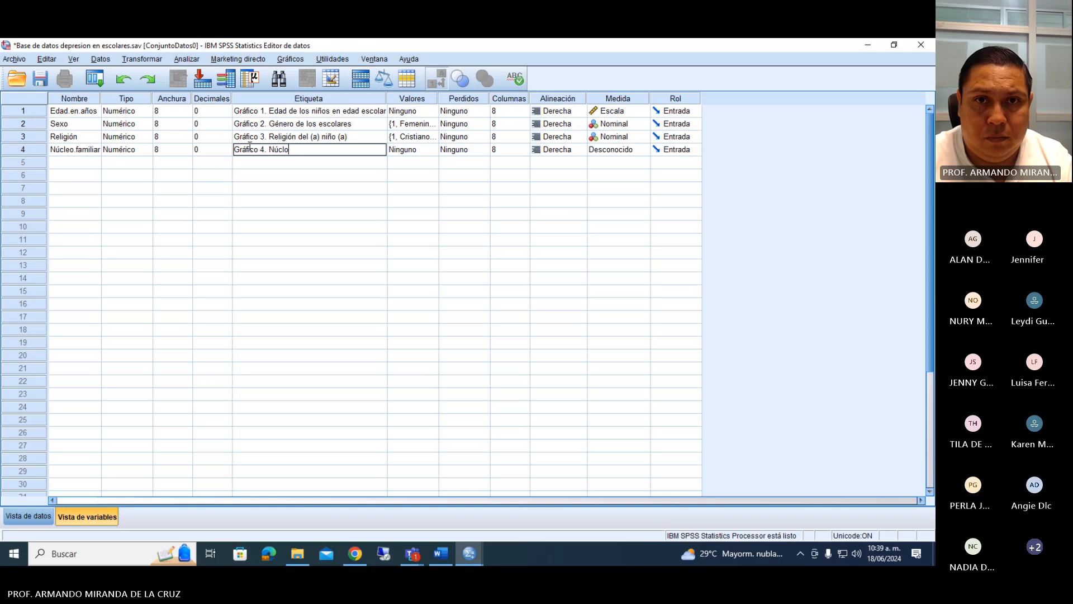
key("BackSpace")
type("eo familiar del")
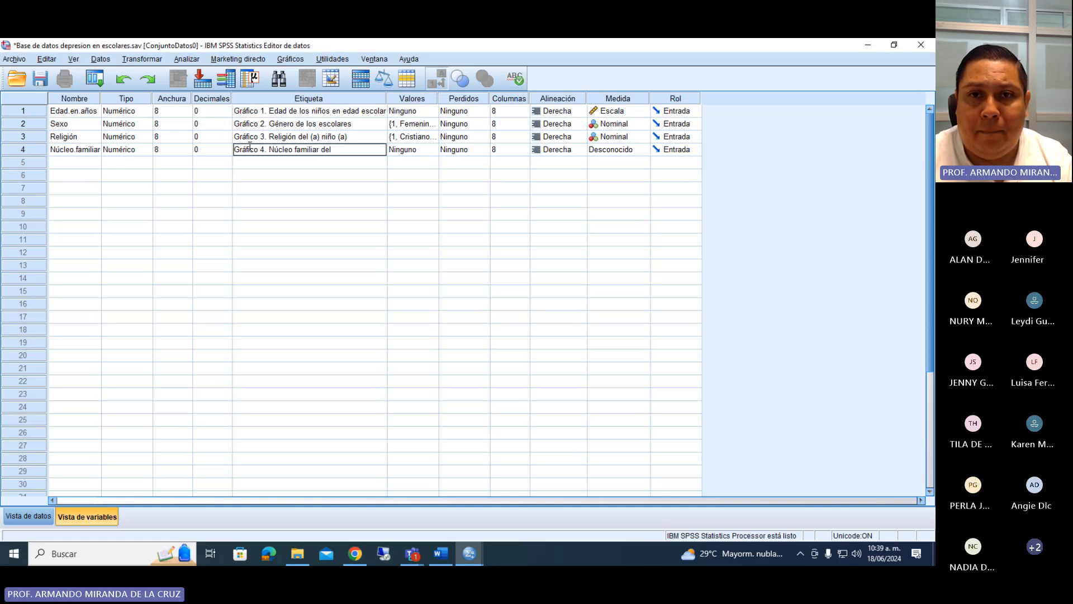
type(" ni")
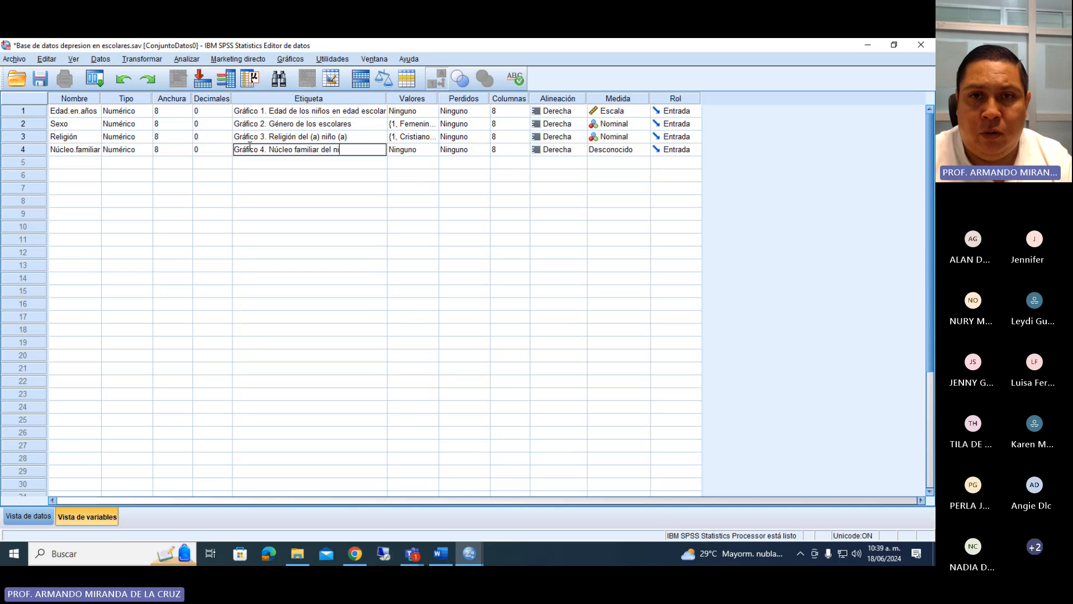
key("BackSpace")
key("BackSpace")
type("escola")
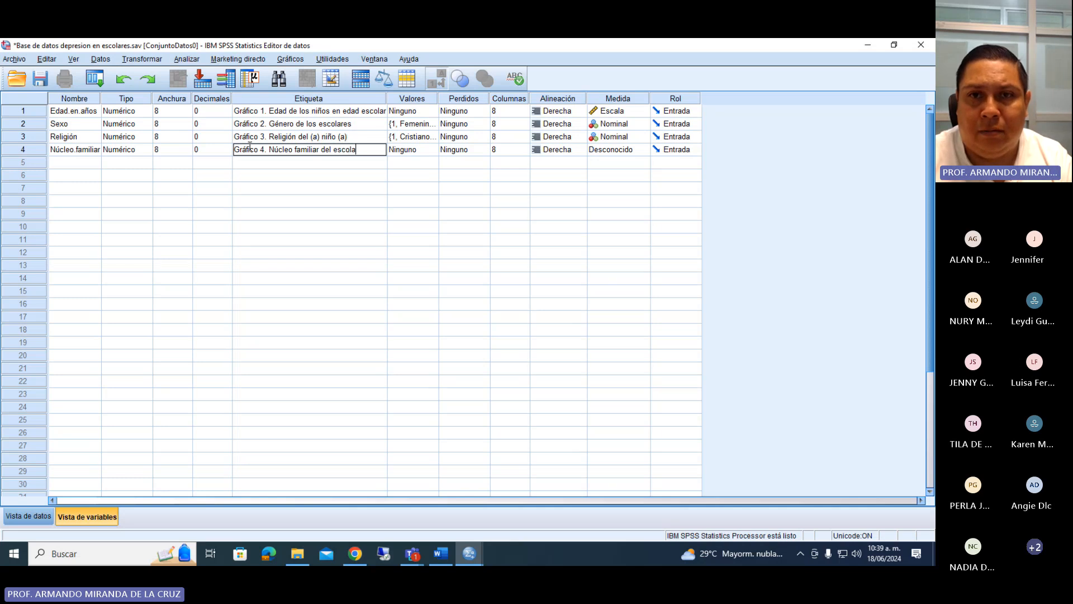
type("r")
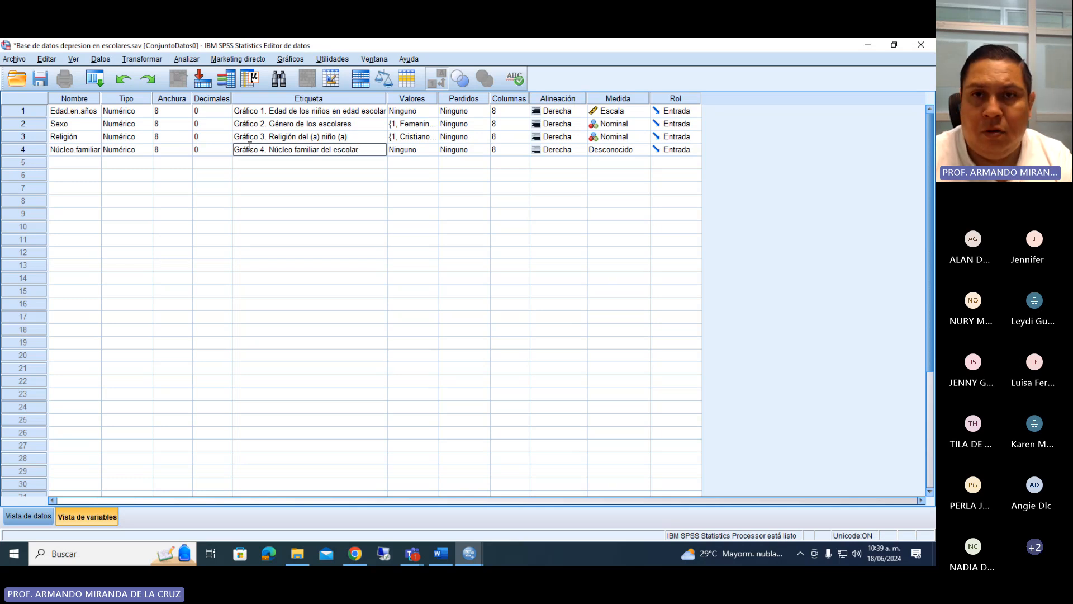
Open the value labels definition for the Núcleo.familiar variable.
left_click(435, 155)
left_click(435, 156)
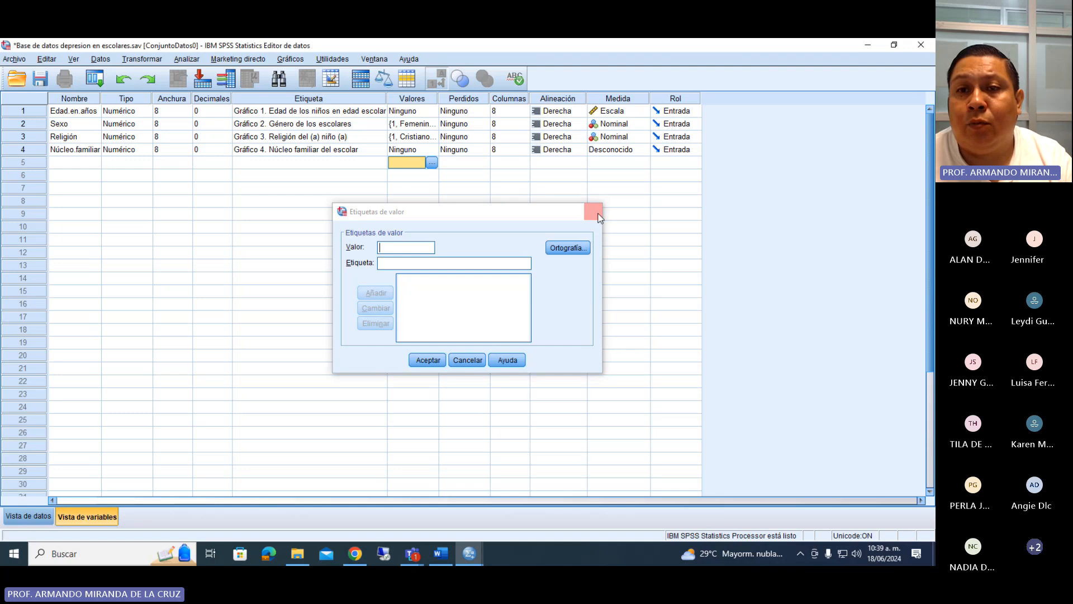
left_click(593, 211)
left_click(432, 163)
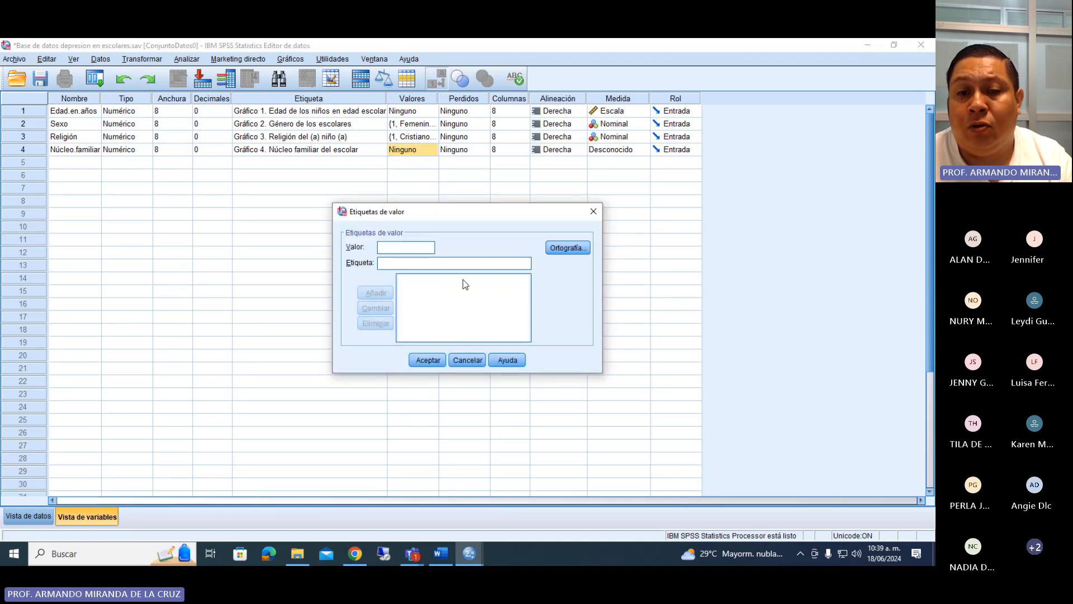
Switch to the Word questionnaire, review the Núcleo familiar answer options, and return to the SPSS data editor.
left_click(445, 559)
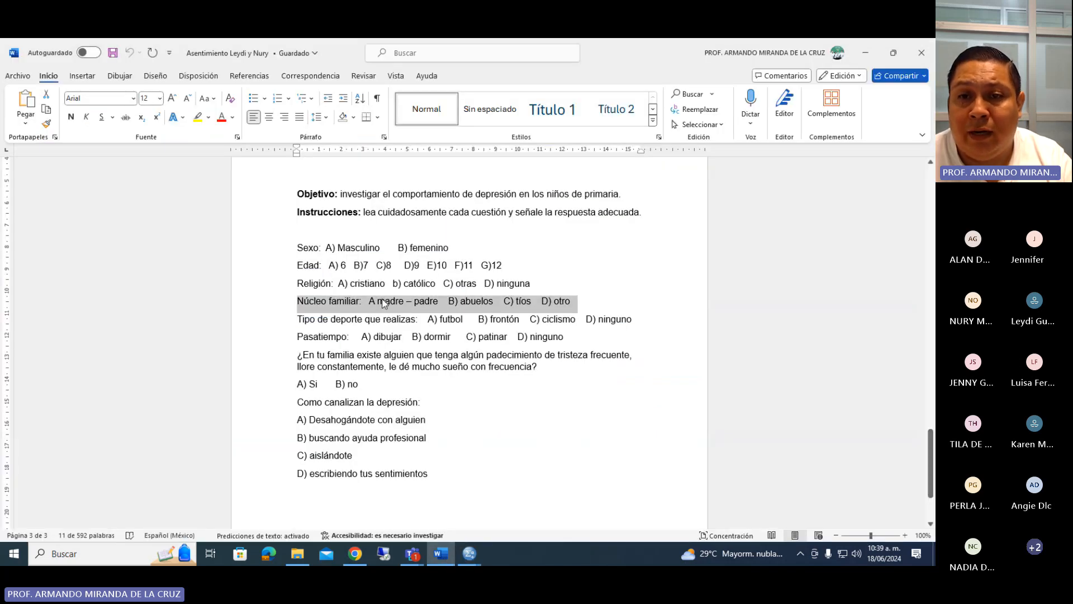
left_click(385, 301)
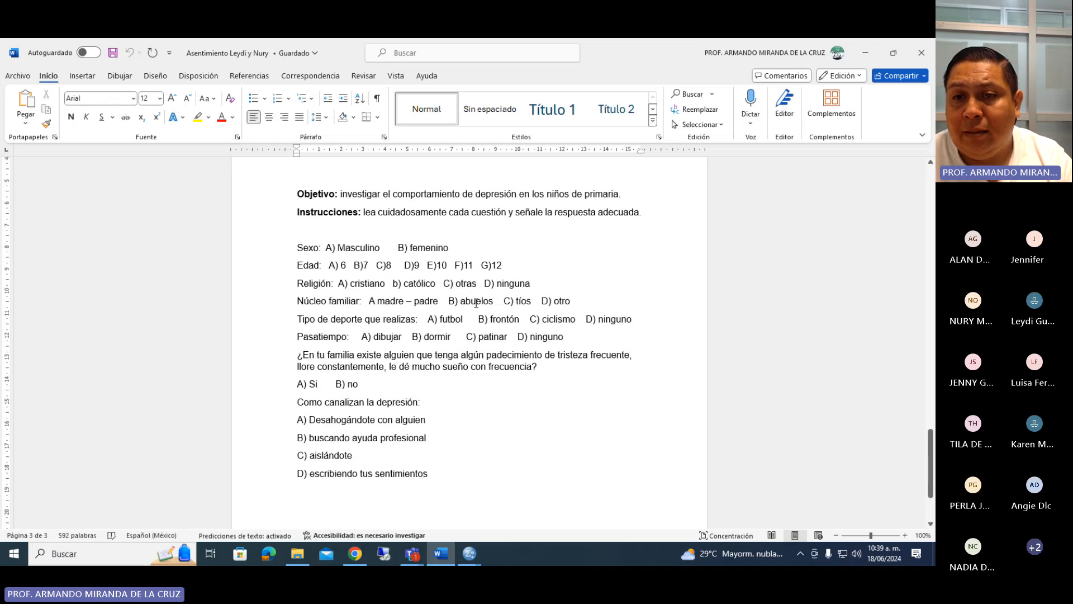
left_click(532, 302)
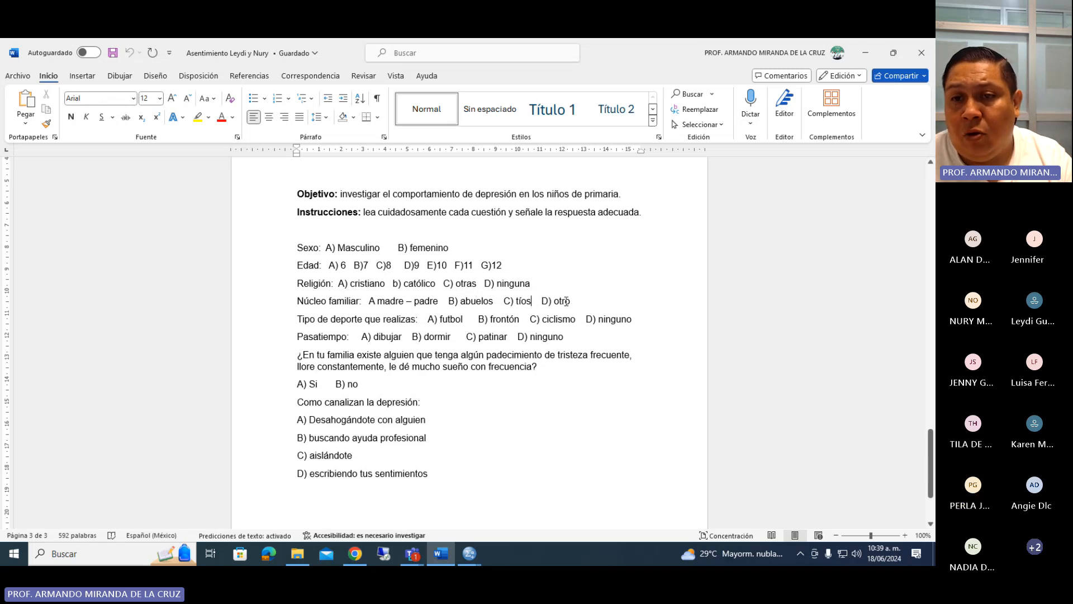
left_click(469, 553)
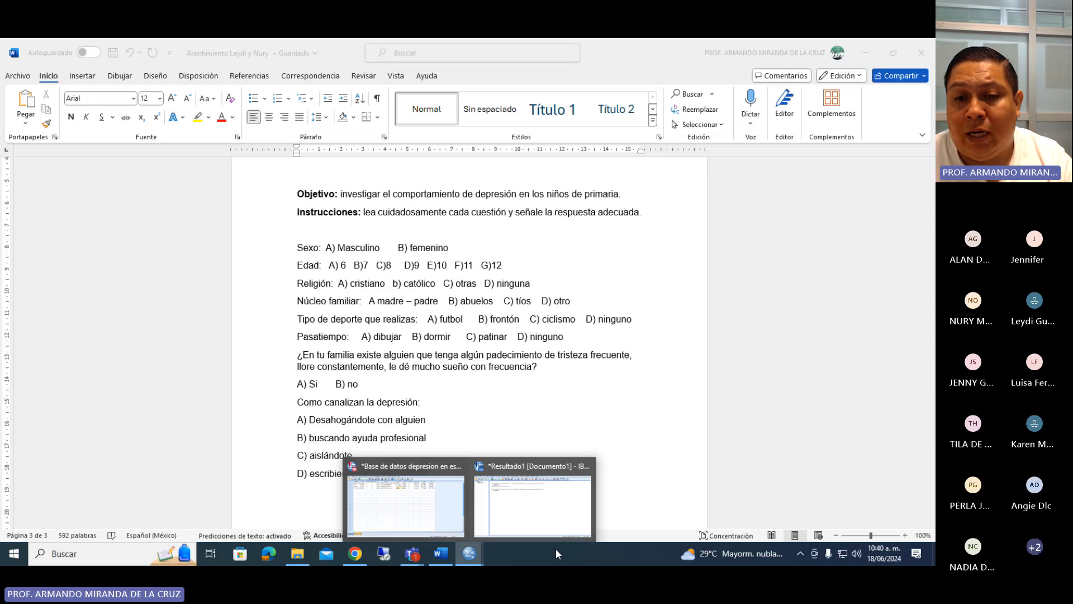
left_click(406, 506)
Add the value label 1 = "Familiar nuclear (padre, madre)" to Núcleo.familiar.
type("1")
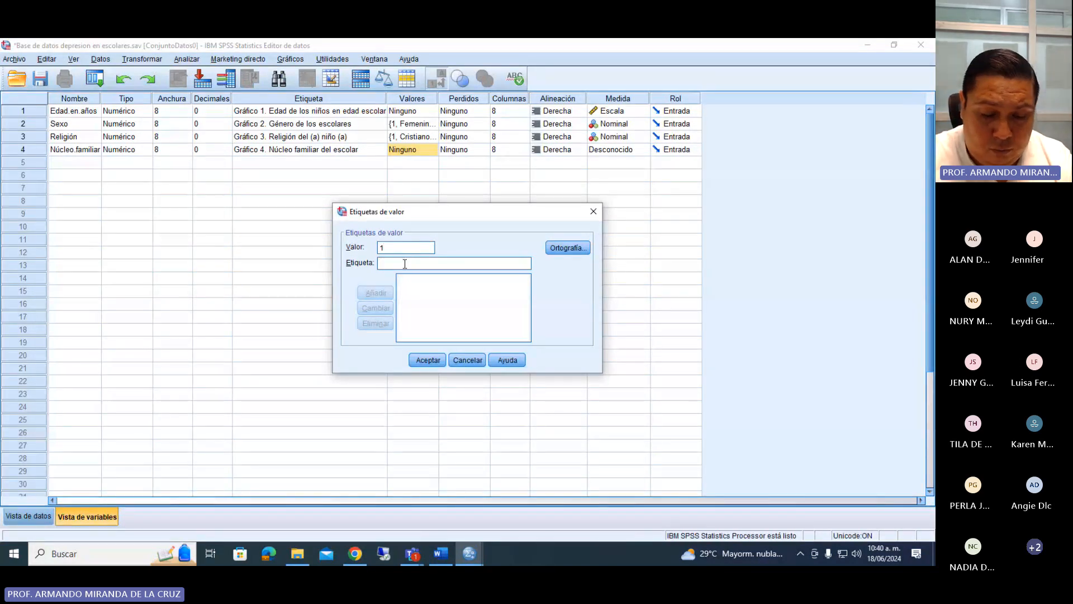
left_click(404, 263)
type("Familiar nuel")
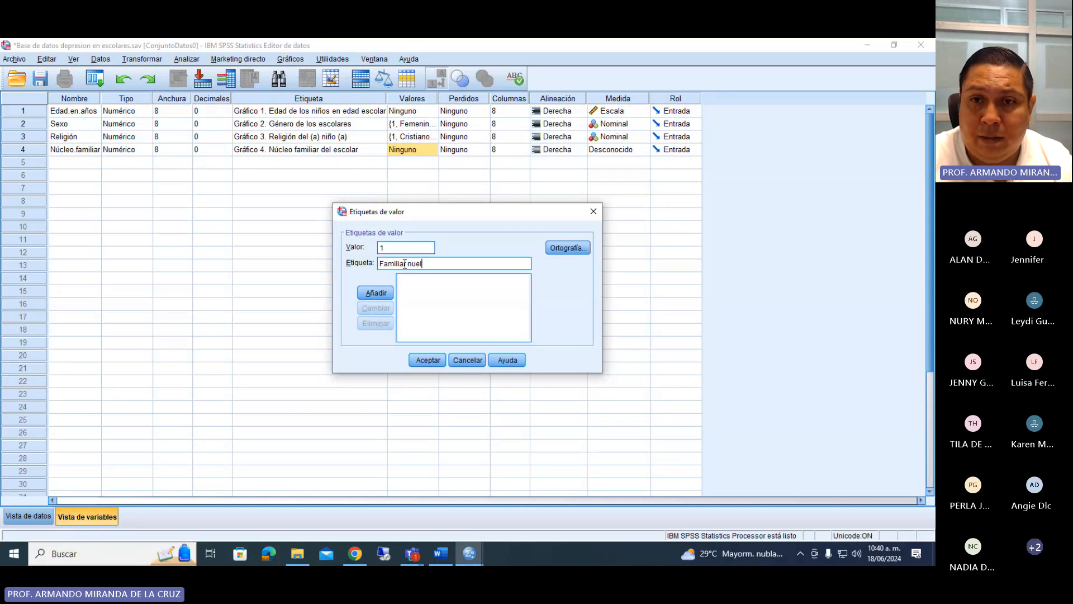
key("BackSpace")
key("BackSpace")
type("clear")
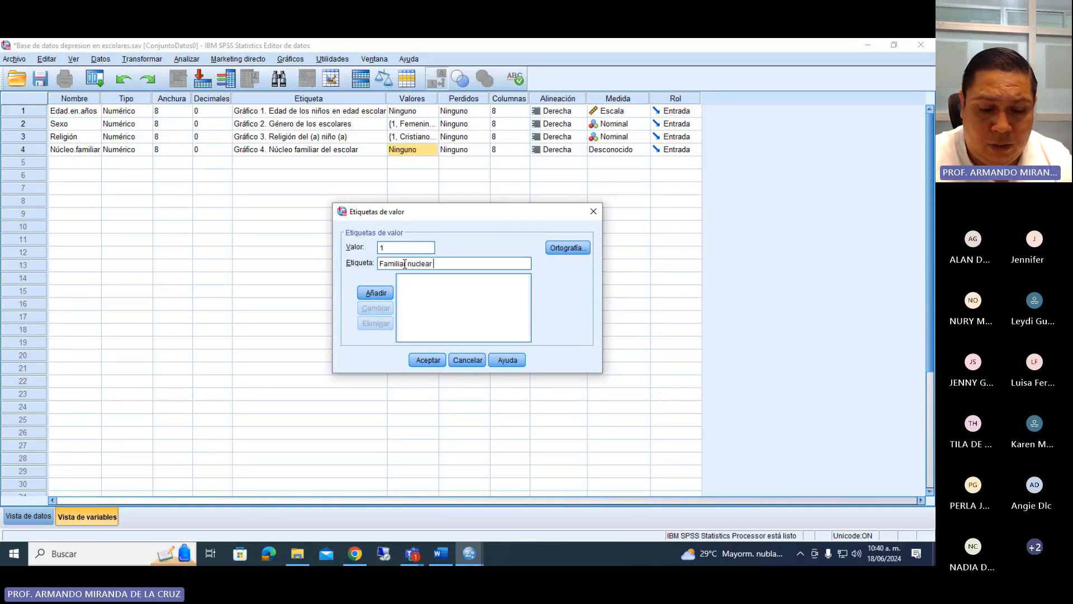
type(" (padre, ma")
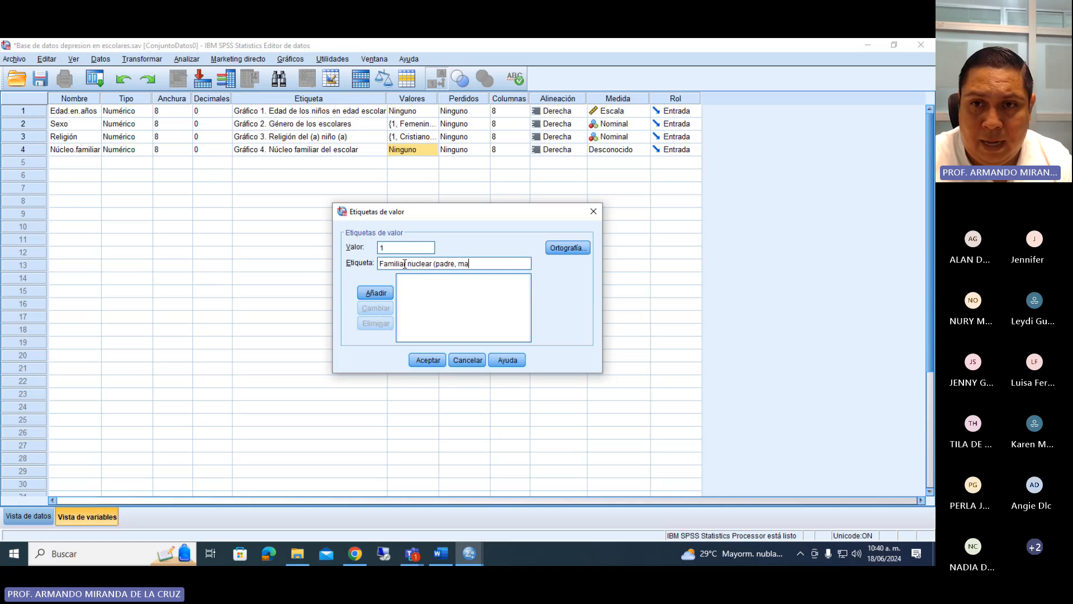
type("dre")
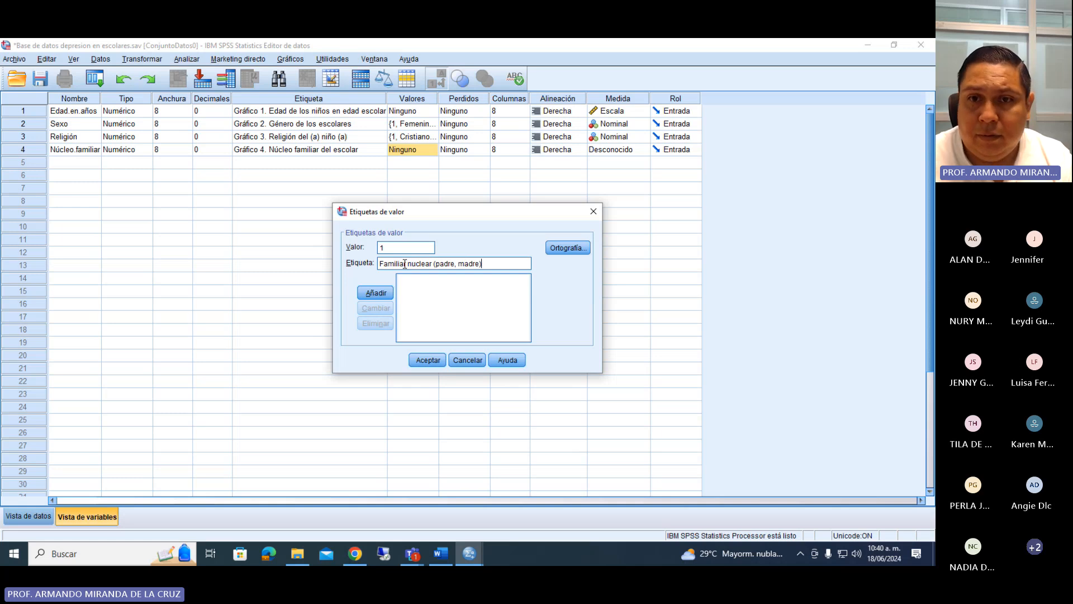
left_click(378, 295)
Add the value label 2 = "Familia extendida (abuelos)" to Núcleo.familiar.
type("2")
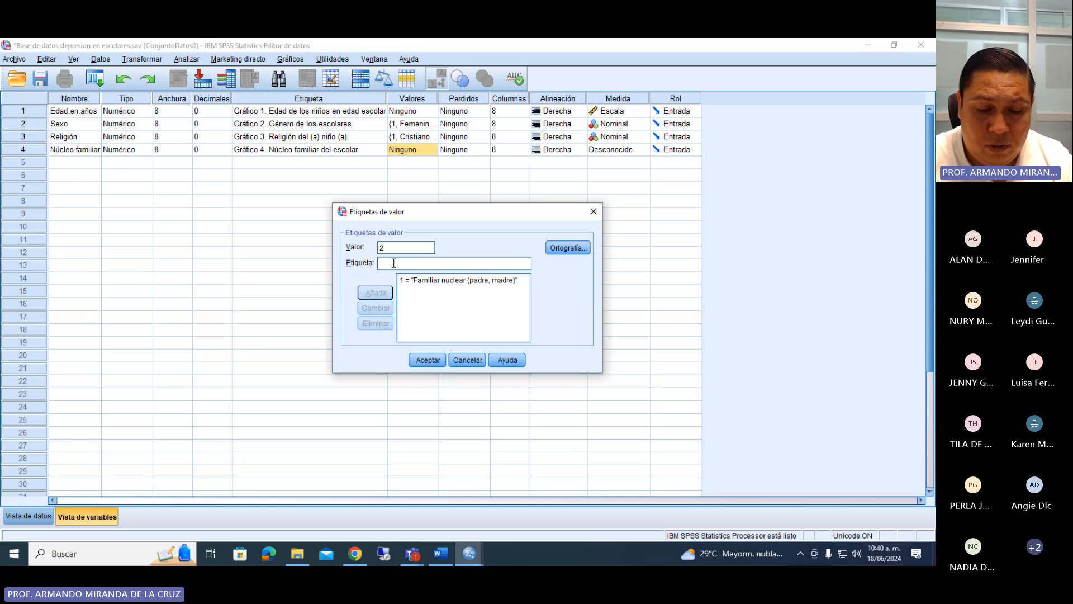
left_click(394, 262)
type("Fmil")
key("BackSpace")
key("BackSpace")
key("BackSpace")
type("a")
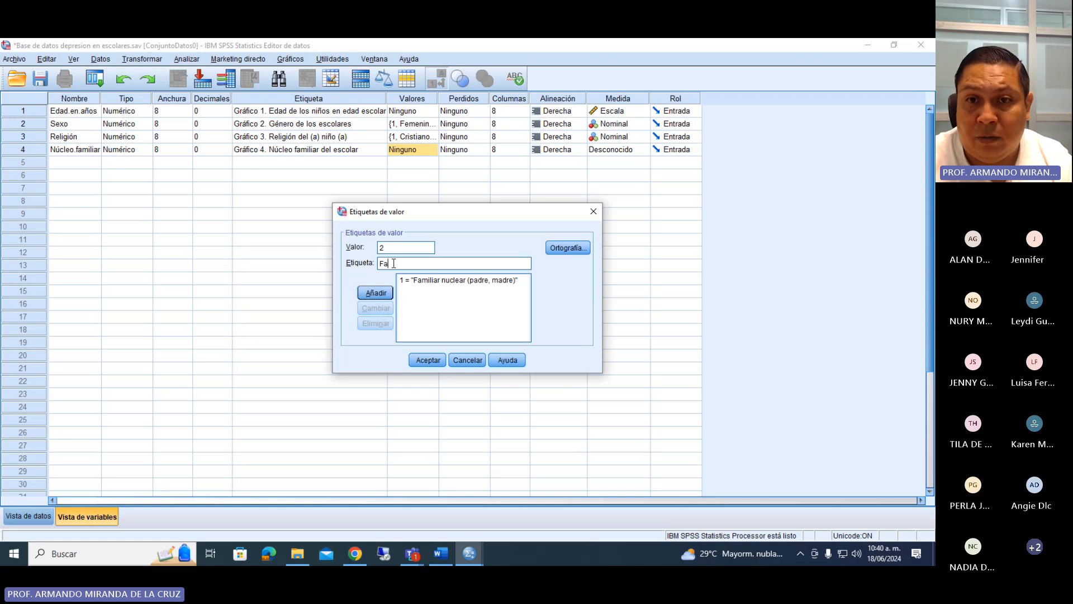
type("milia ex")
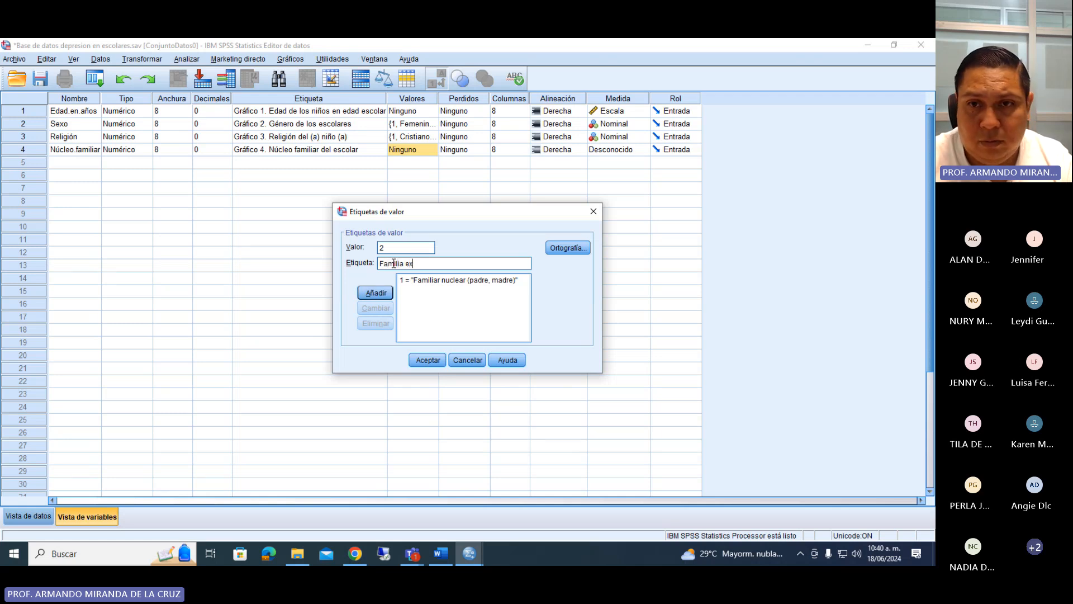
type("tendida (abuelos)")
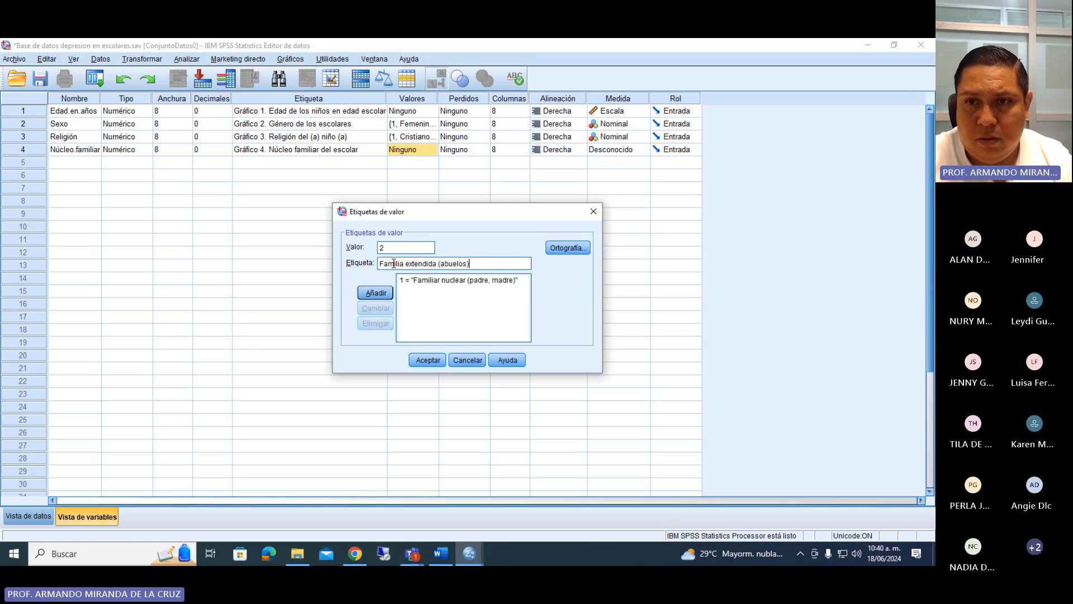
key("Return")
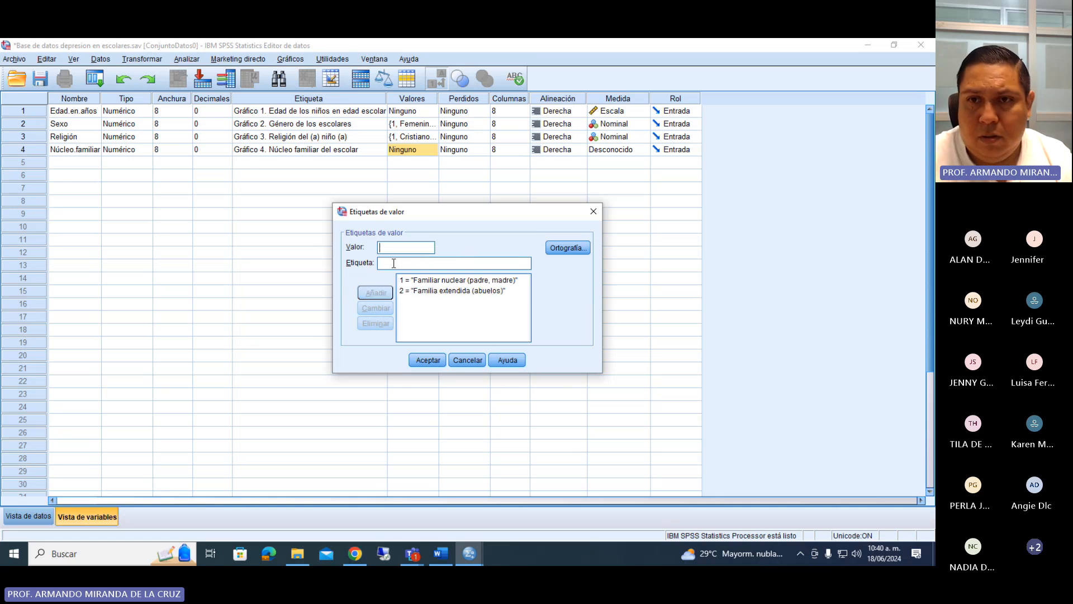
Add the value label 3 = "Tíos" to Núcleo.familiar.
type("3")
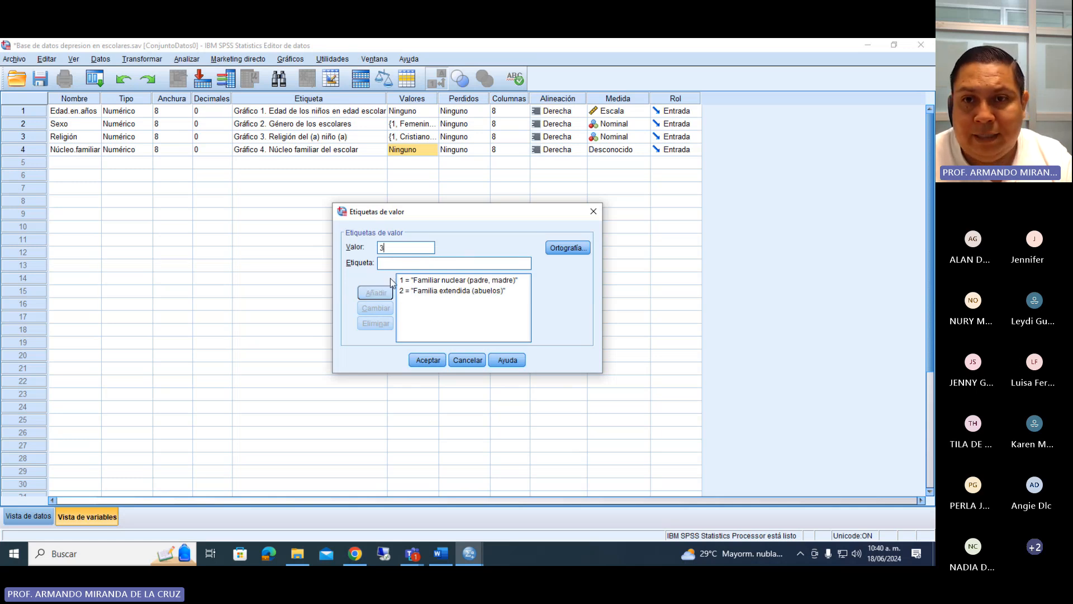
left_click(390, 263)
type("Tíos")
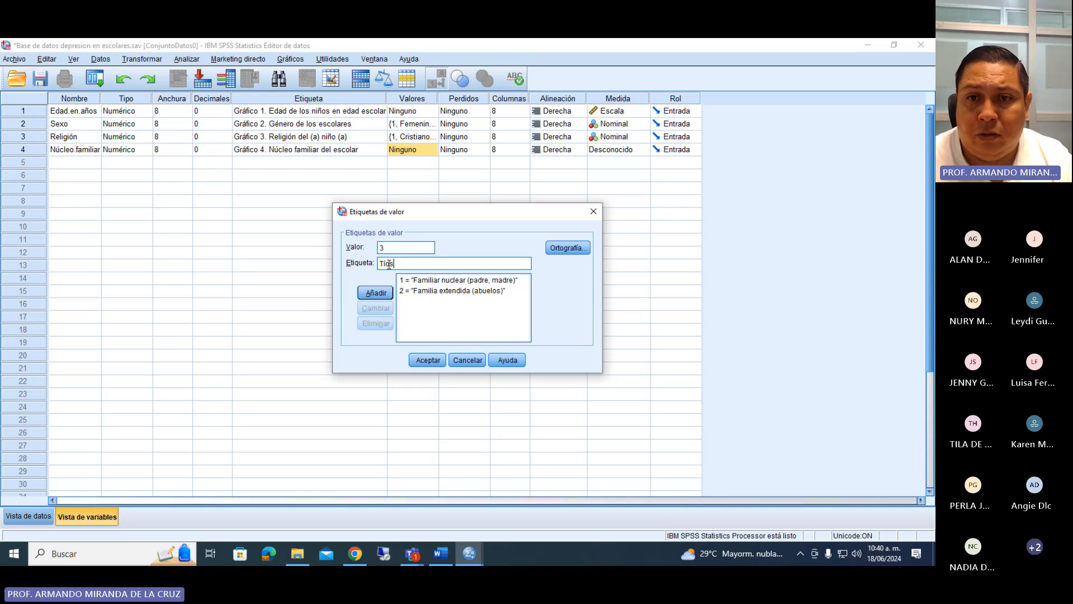
left_click(385, 293)
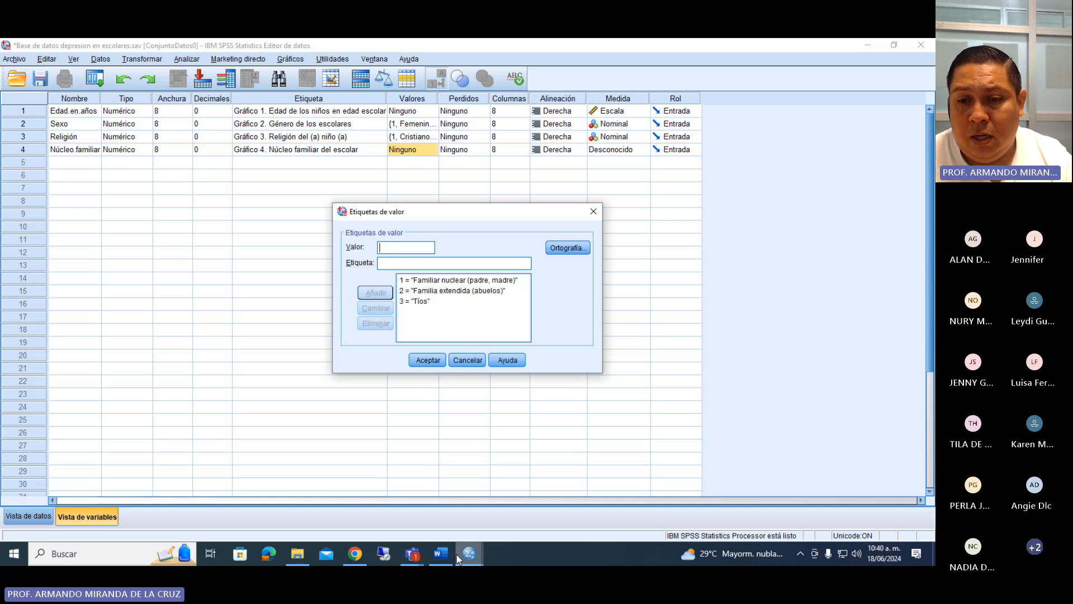
Check the last Núcleo familiar option in the Word questionnaire and add the value label 4 = "Otros" in SPSS.
left_click(440, 553)
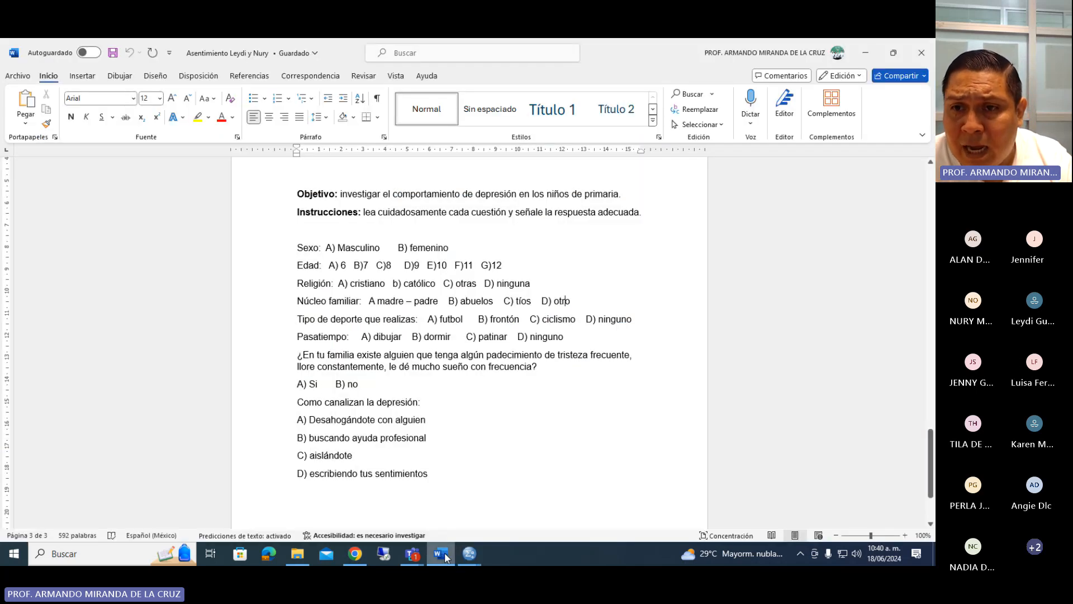
left_click(444, 552)
left_click(391, 250)
type("4")
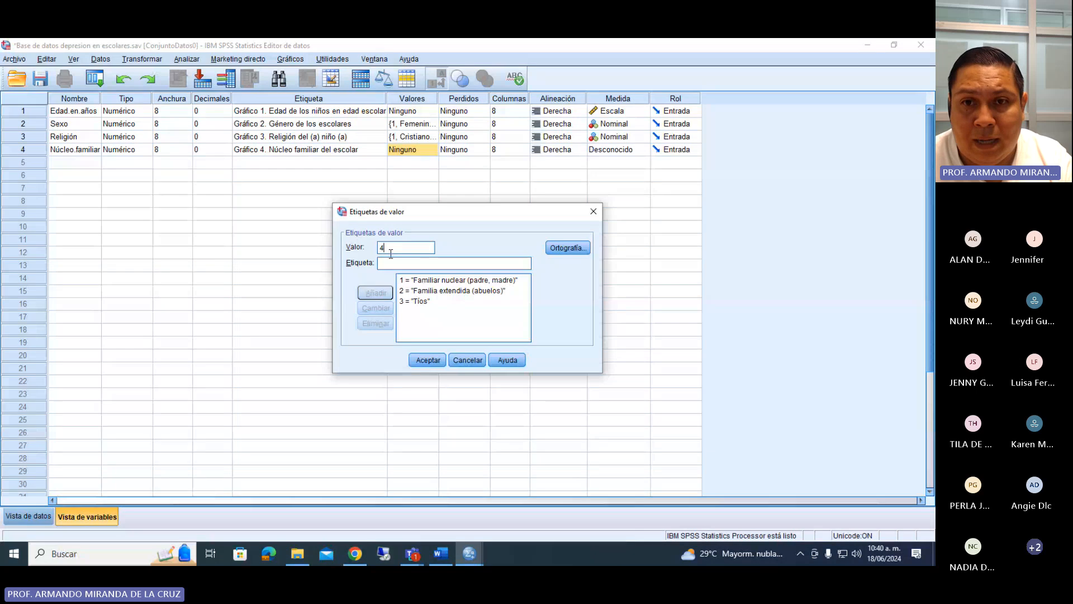
left_click(392, 263)
type("Otros")
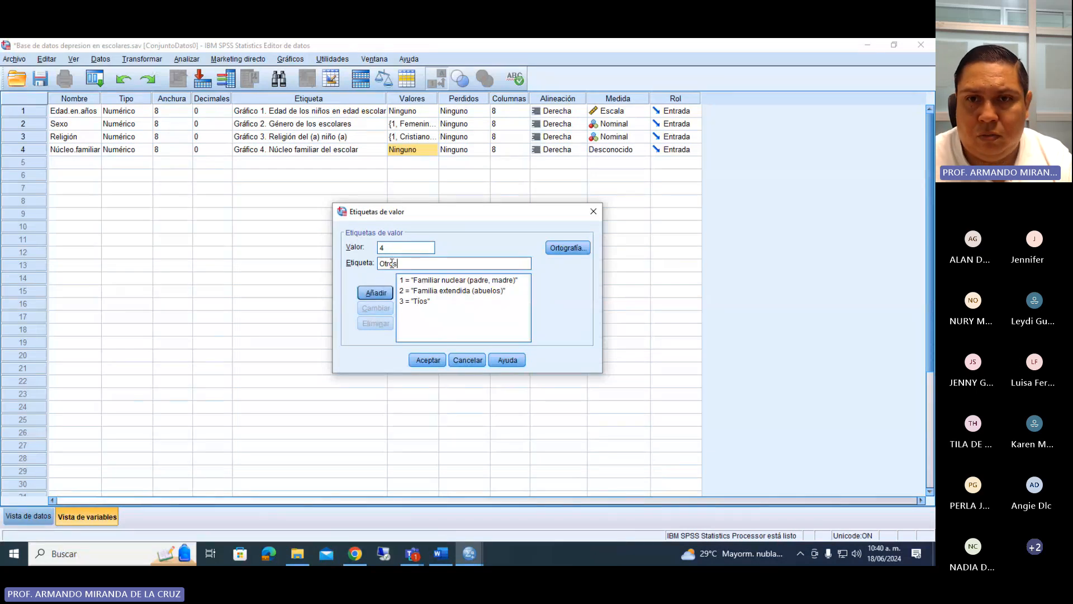
left_click(375, 293)
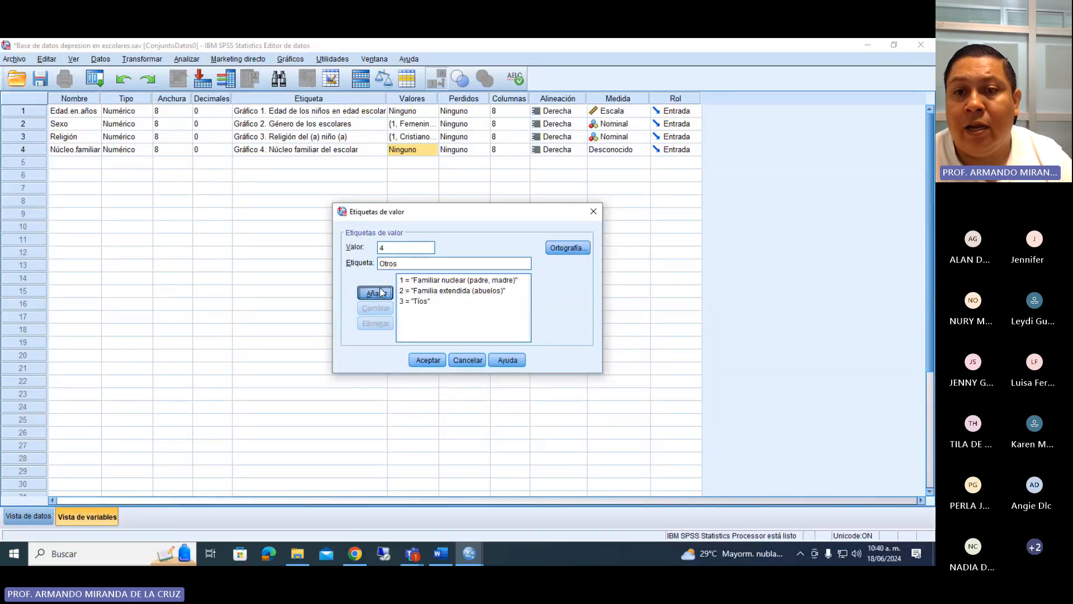
Accept the value labels of Núcleo.familiar and set its measurement level to Nominal.
left_click(425, 360)
left_click(618, 150)
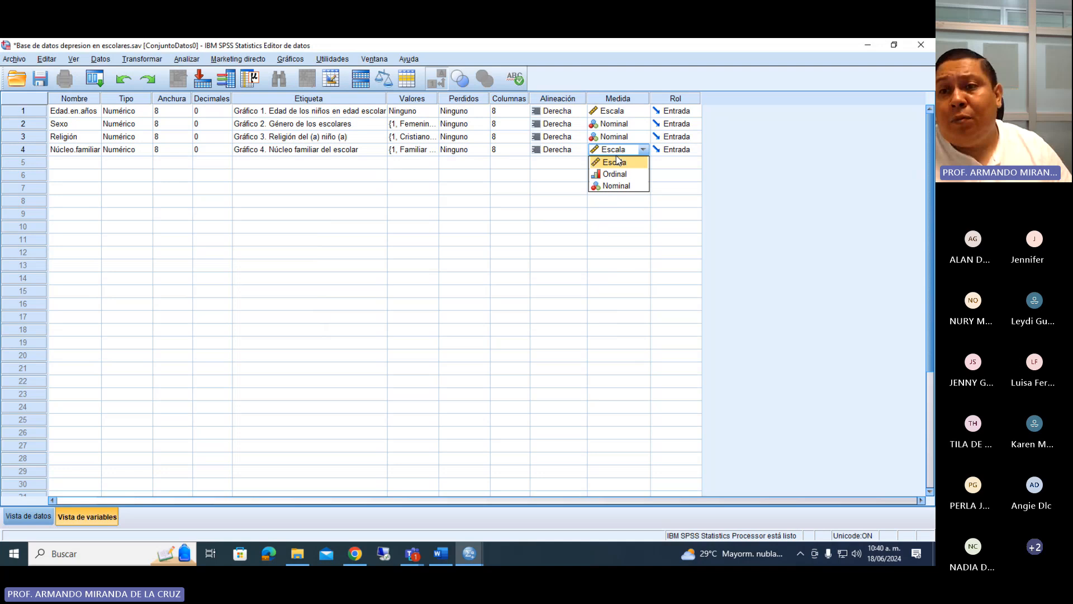
left_click(623, 186)
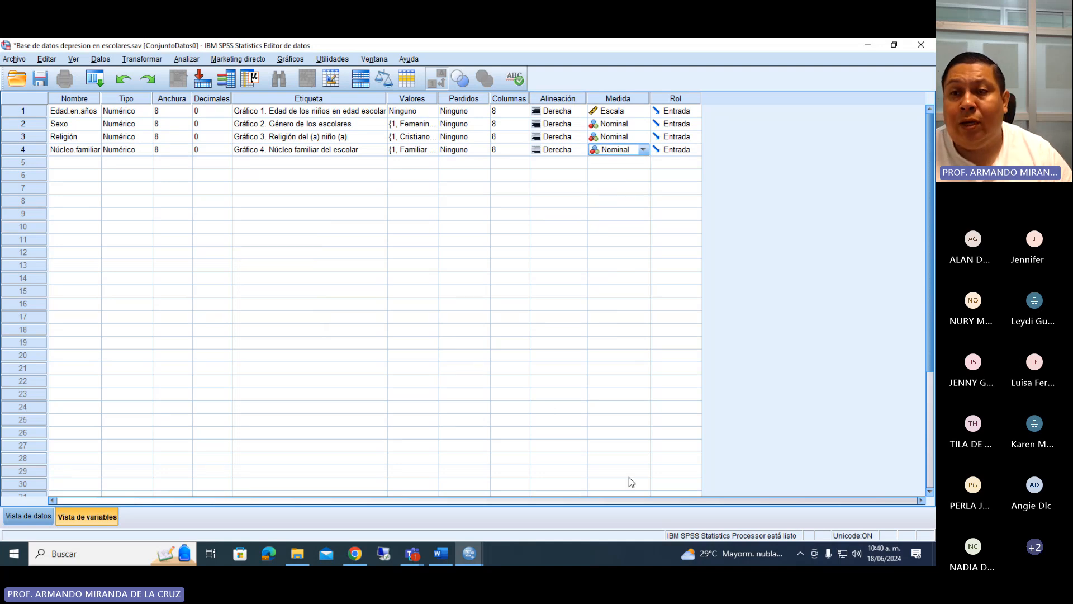
Switch to the Teams meeting, admit the participant in the waiting room and minimize the meeting window.
left_click(411, 553)
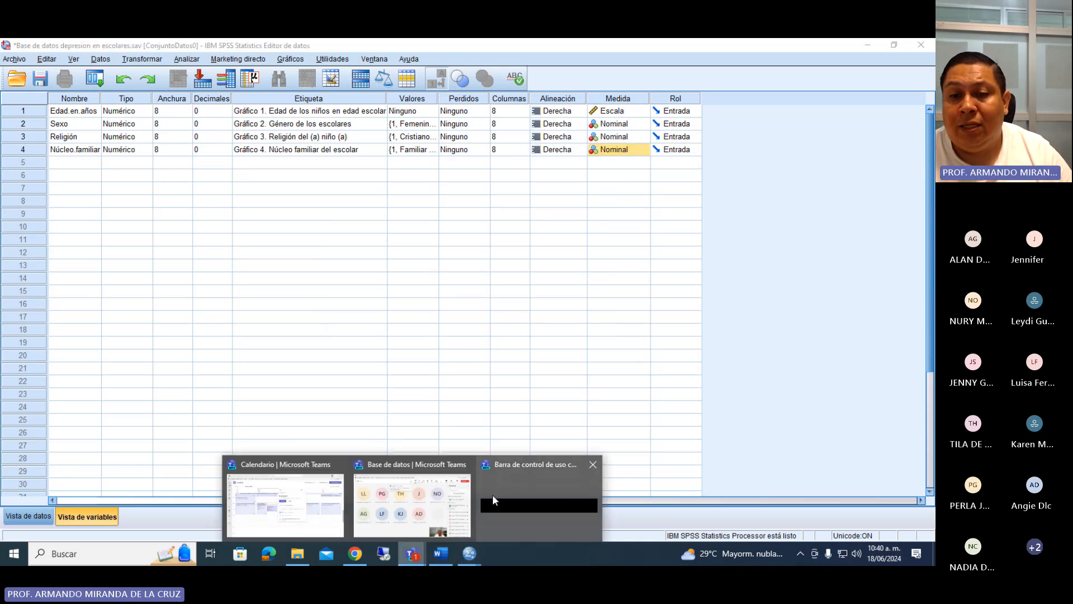
left_click(398, 501)
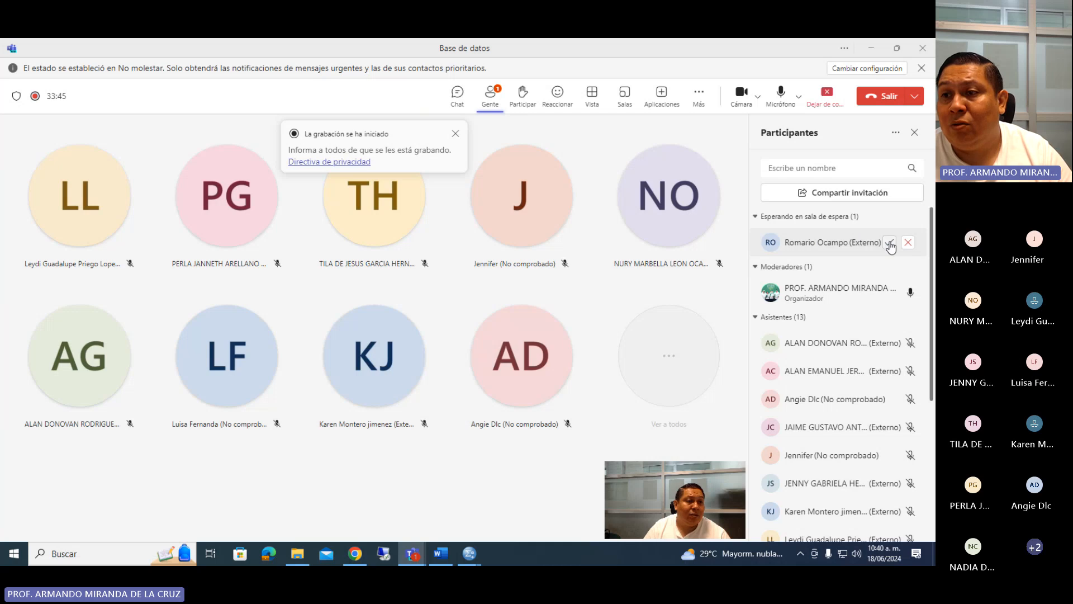
left_click(889, 243)
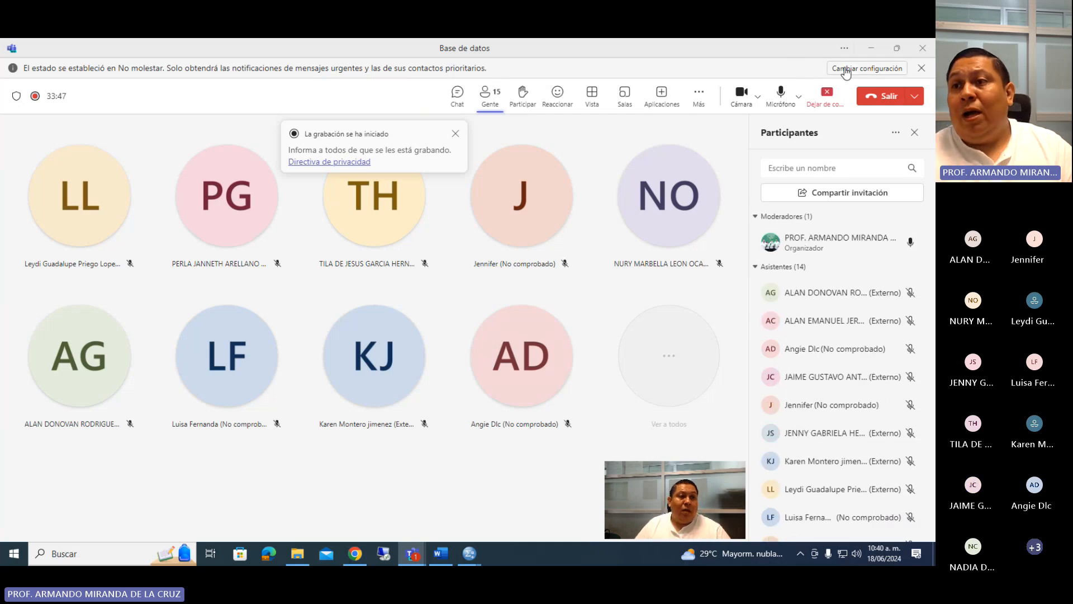
left_click(871, 47)
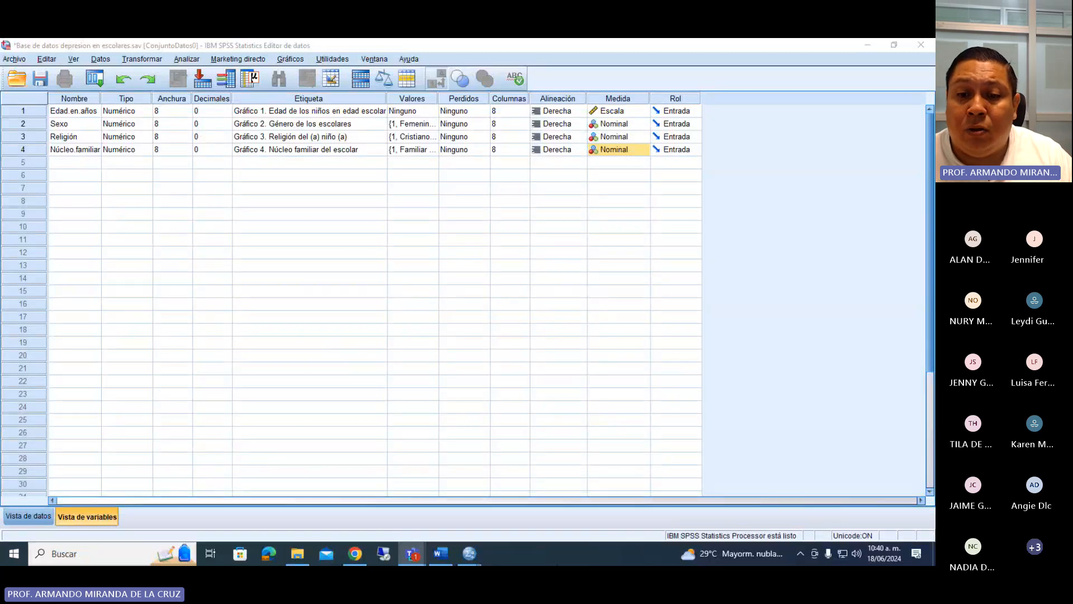
Review the personal data items and the Zung scale's instructions and questions in the Word questionnaire.
left_click(441, 553)
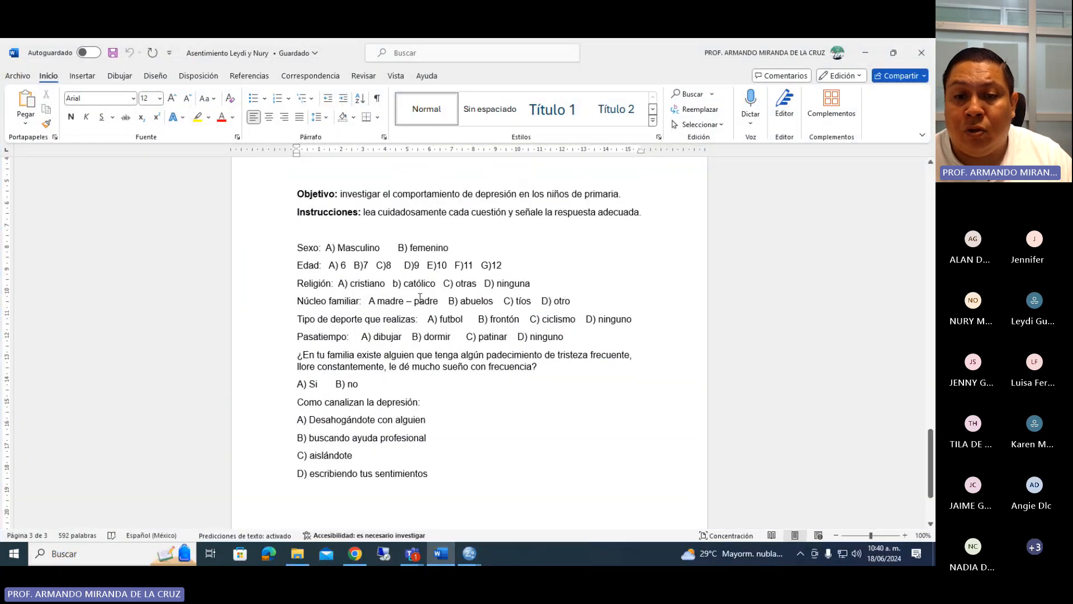
scroll(418, 294, "down", 1)
left_click_drag(352, 198, 472, 447)
left_click(436, 408)
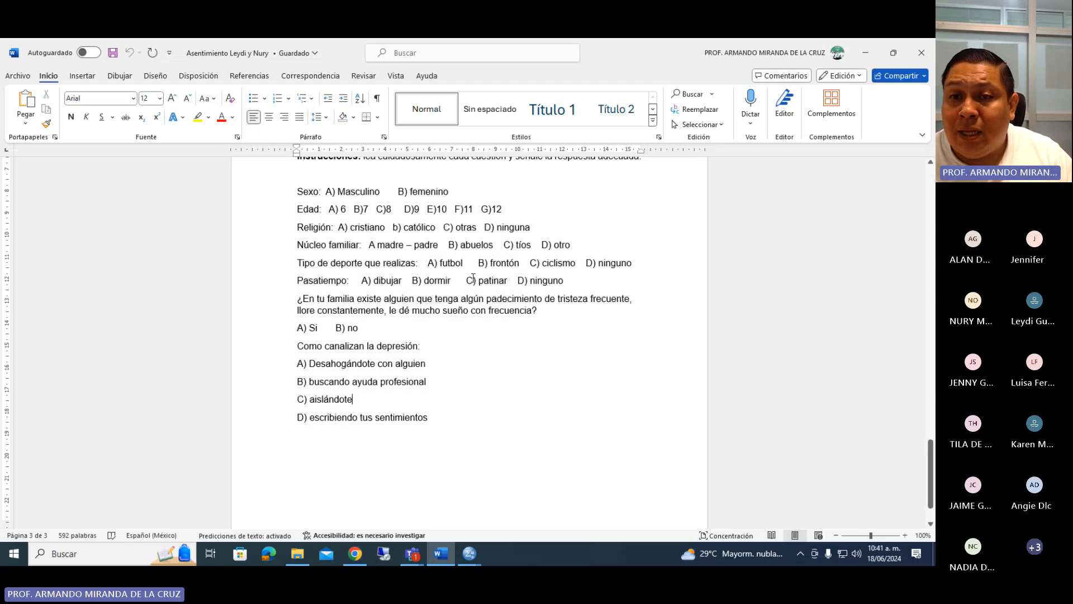
scroll(485, 316, "up", 1)
scroll(485, 316, "up", 20)
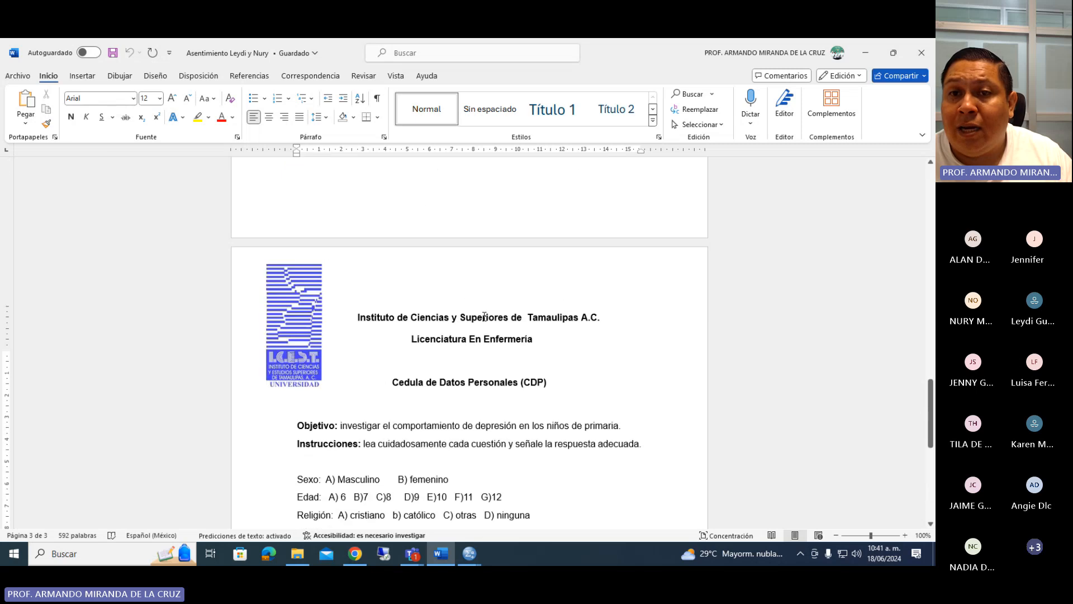
scroll(483, 316, "up", 1)
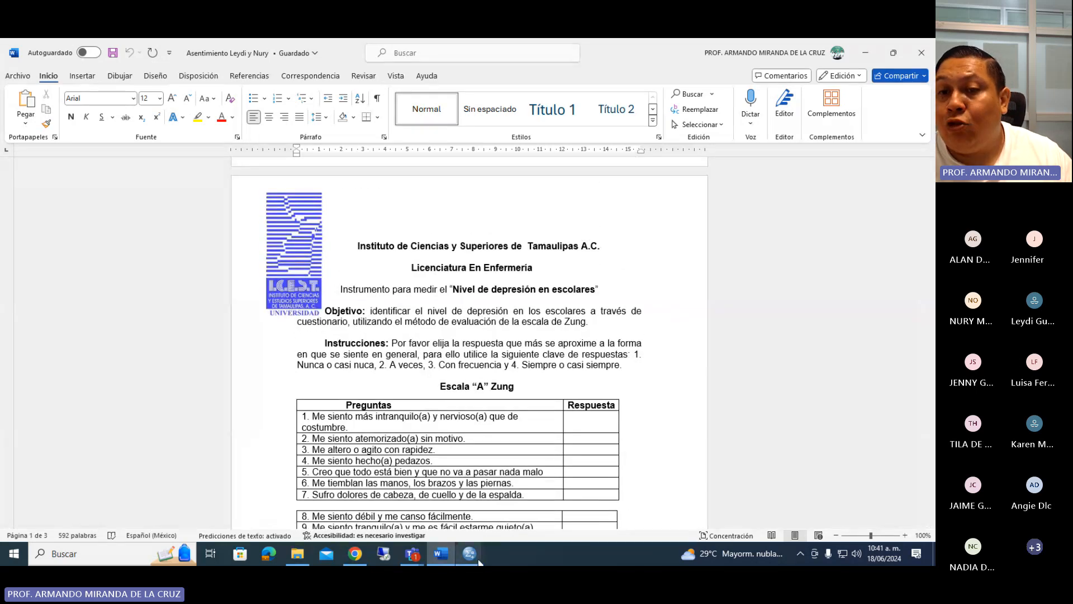
left_click(543, 304)
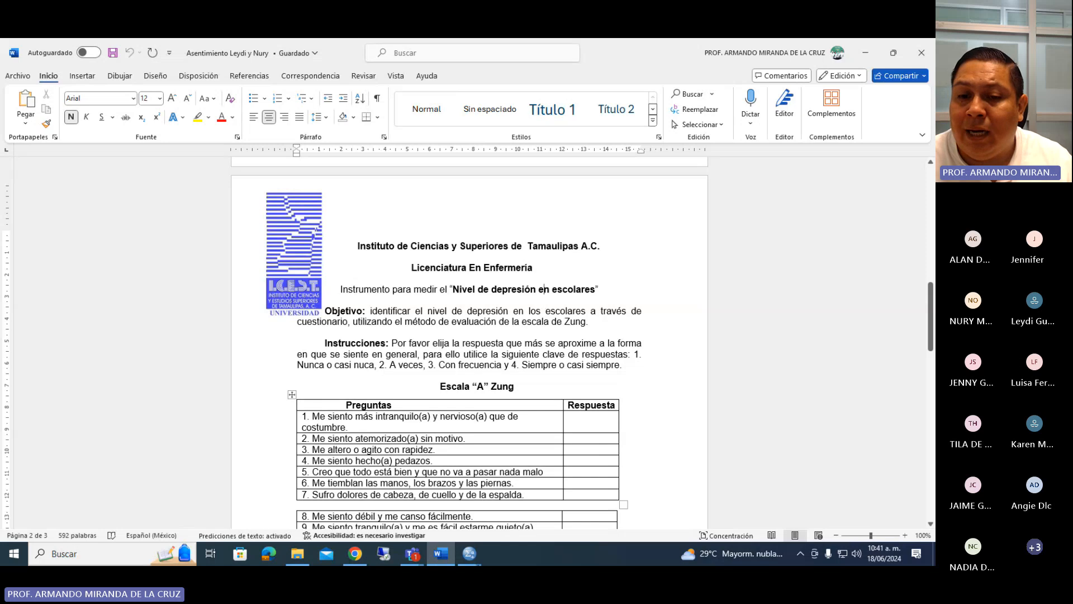
mouse_move(469, 553)
left_click(406, 497)
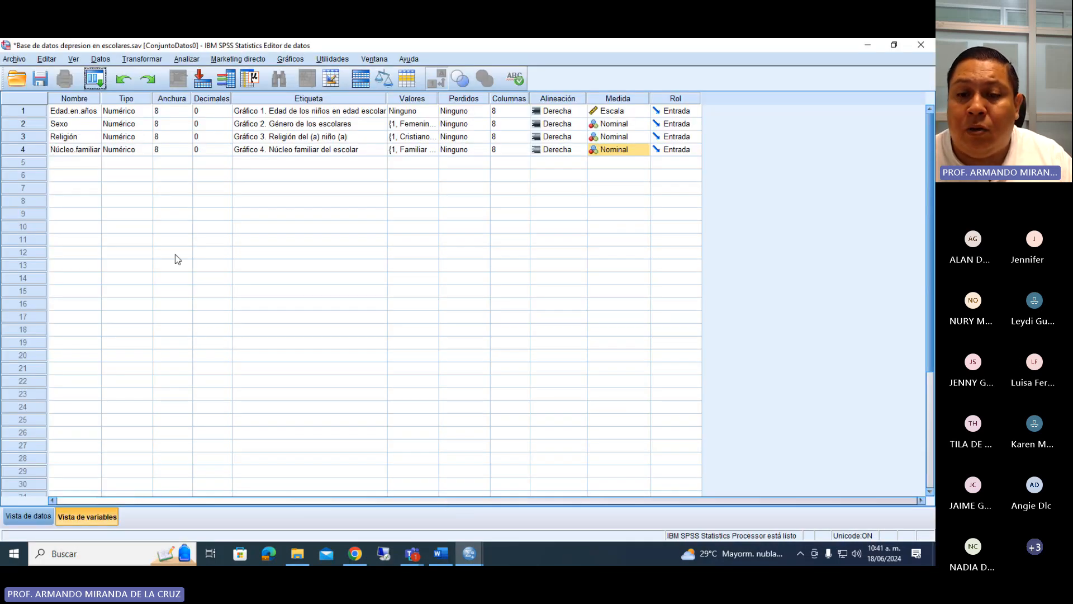
left_click(433, 552)
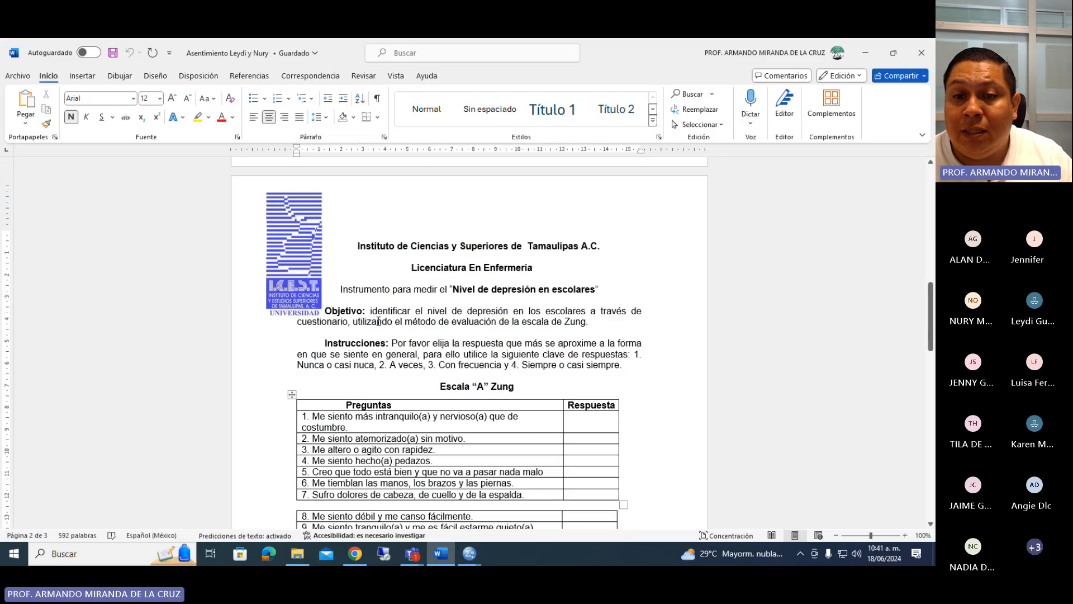
scroll(527, 323, "down", 1)
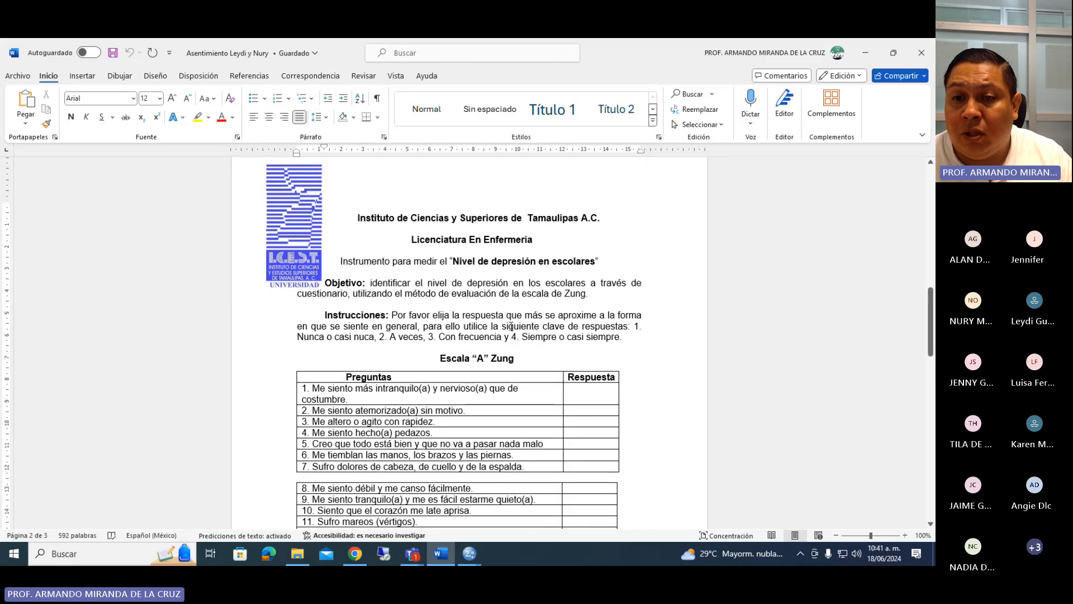
Return to the SPSS data editor and create a fifth variable named EDZ.P1.
mouse_move(469, 552)
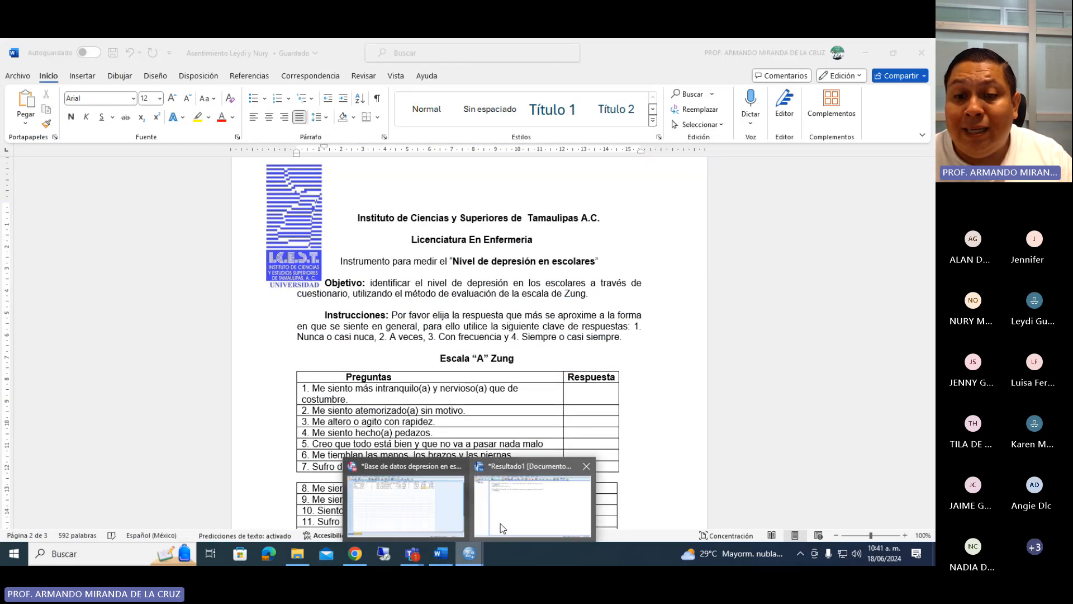
left_click(373, 513)
left_click(66, 163)
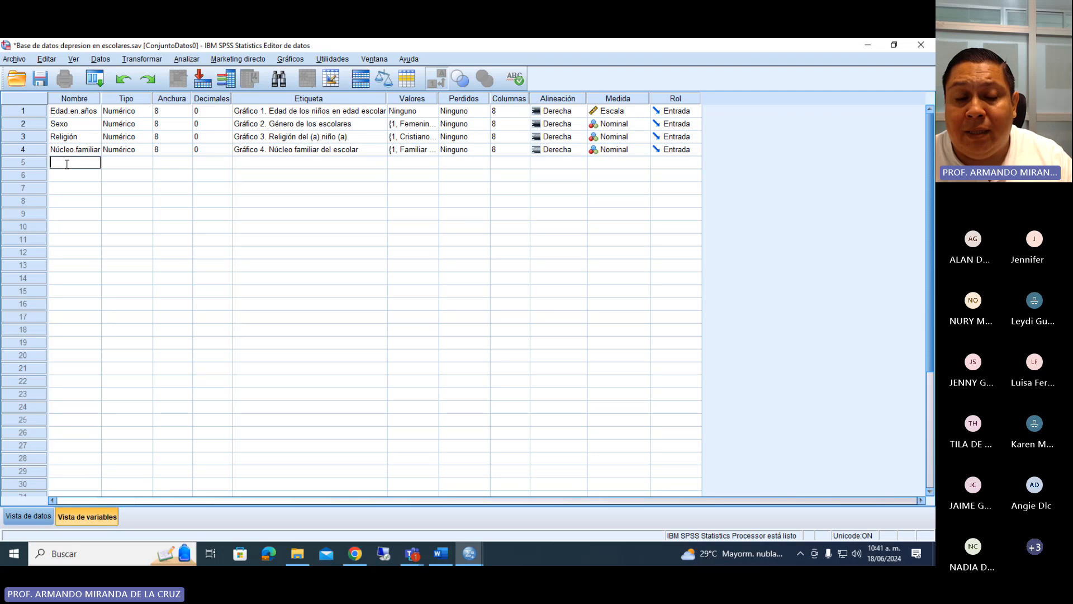
type("ED")
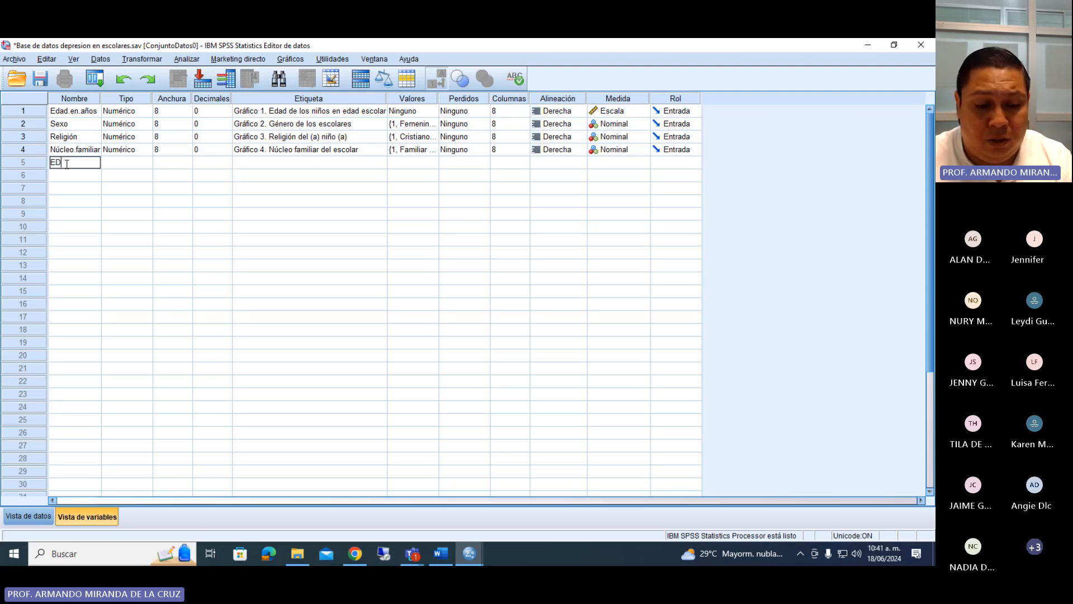
type("Z")
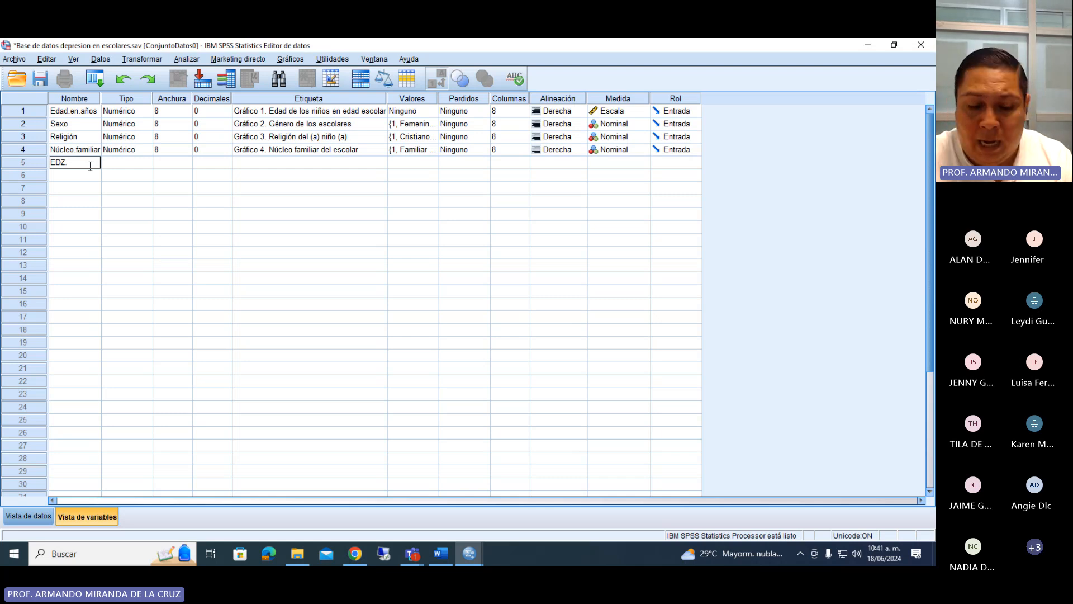
type(".")
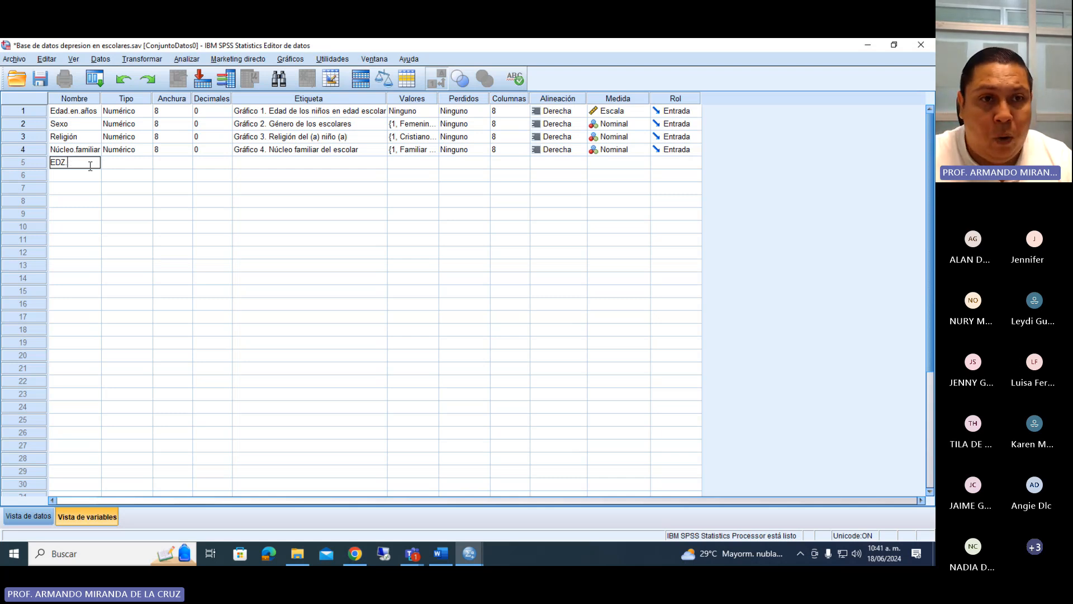
type("P1")
key("Return")
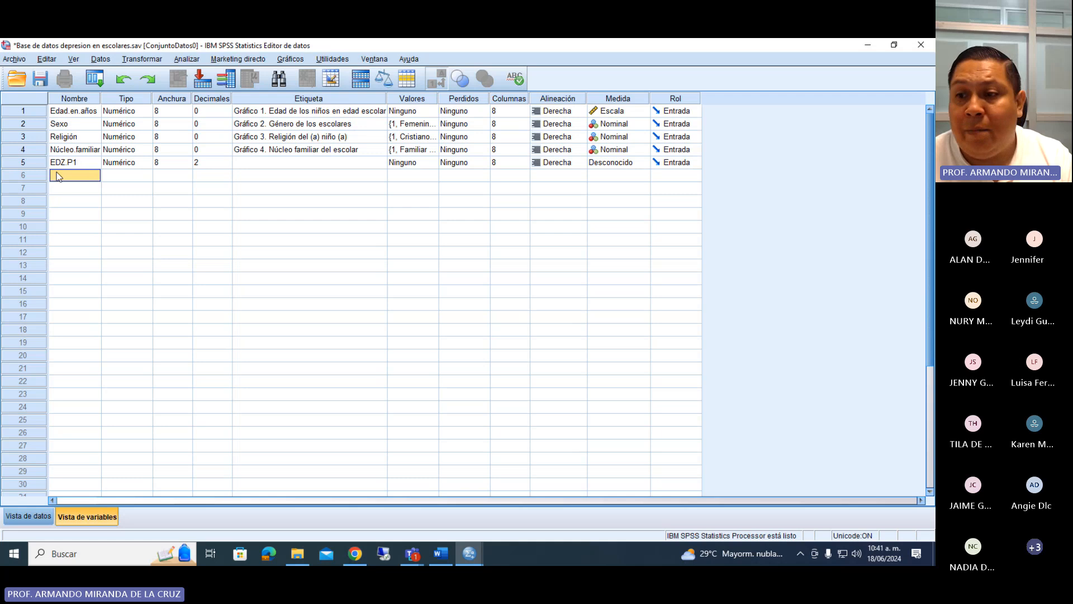
Set the decimals of EDZ.P1 to 0 and begin its label with "Tabla 1.".
left_click(227, 166)
left_click(227, 165)
left_click(227, 165)
left_click(247, 166)
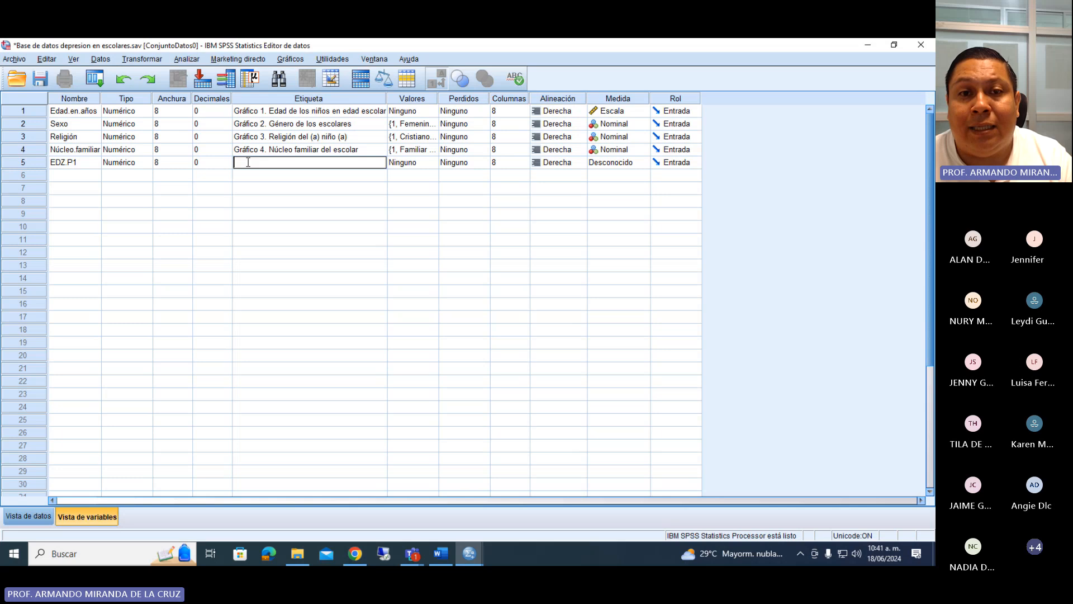
type("Tabla 1.")
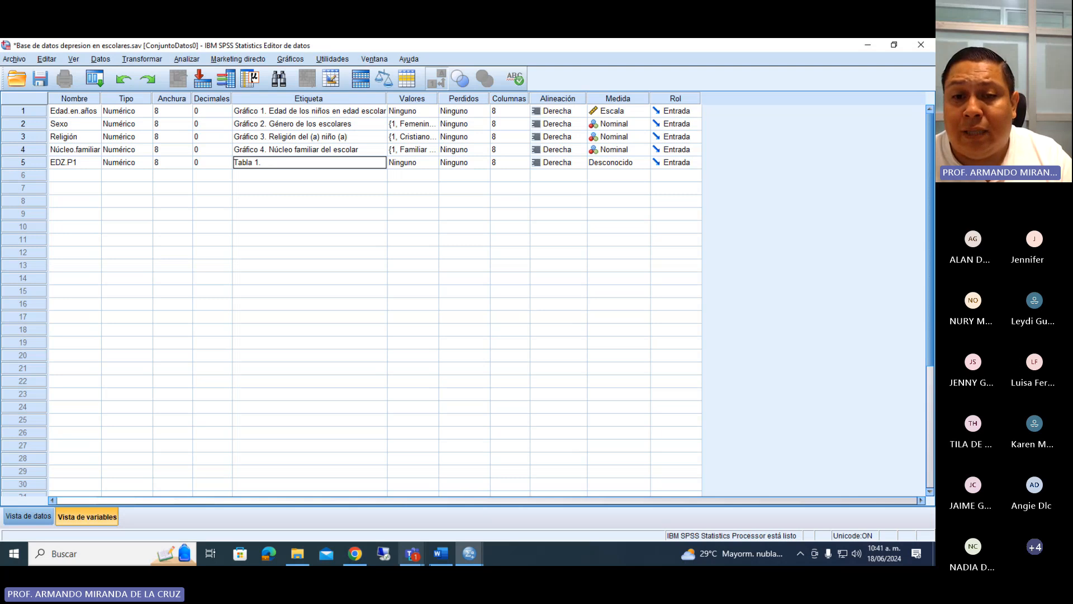
Complete the EDZ.P1 label with the text of Zung question 1 copied from Word, adding a space before each "(a)".
left_click(440, 553)
scroll(334, 308, "down", 2)
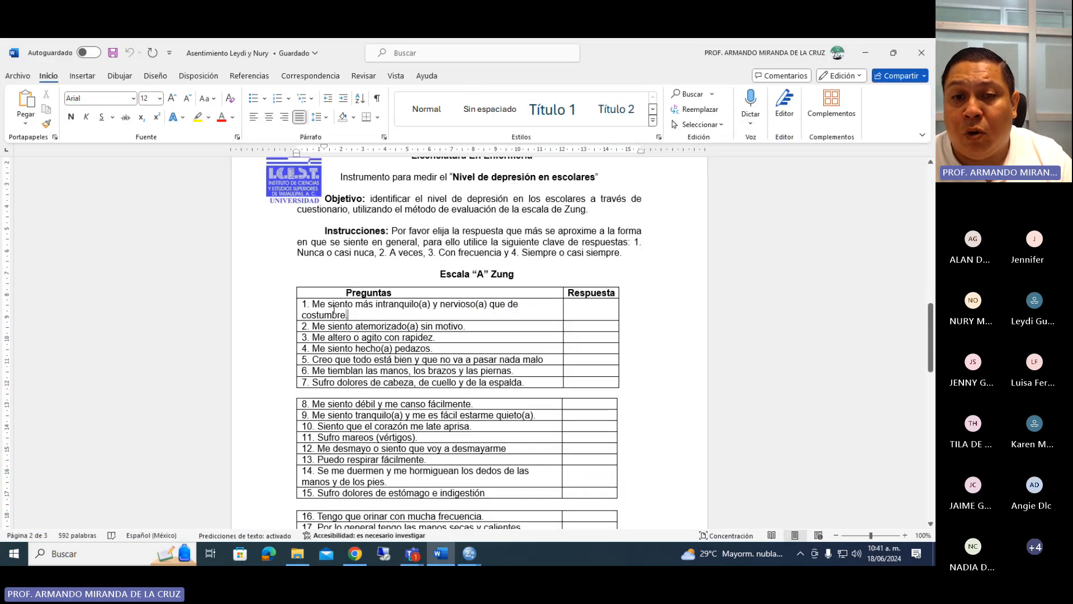
triple_click(334, 308)
key("ctrl+c")
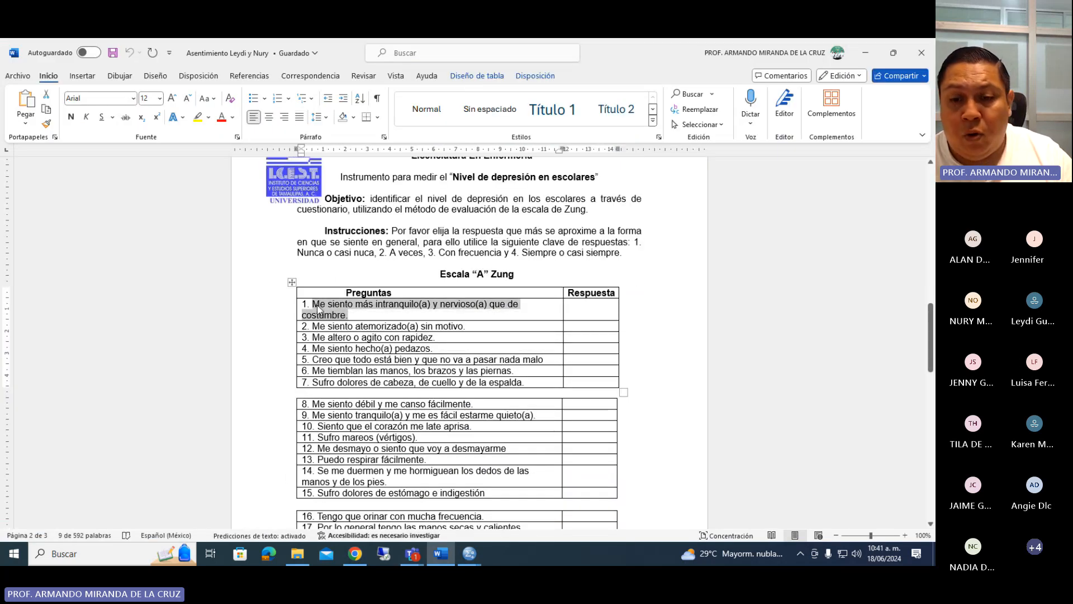
mouse_move(469, 553)
left_click(411, 528)
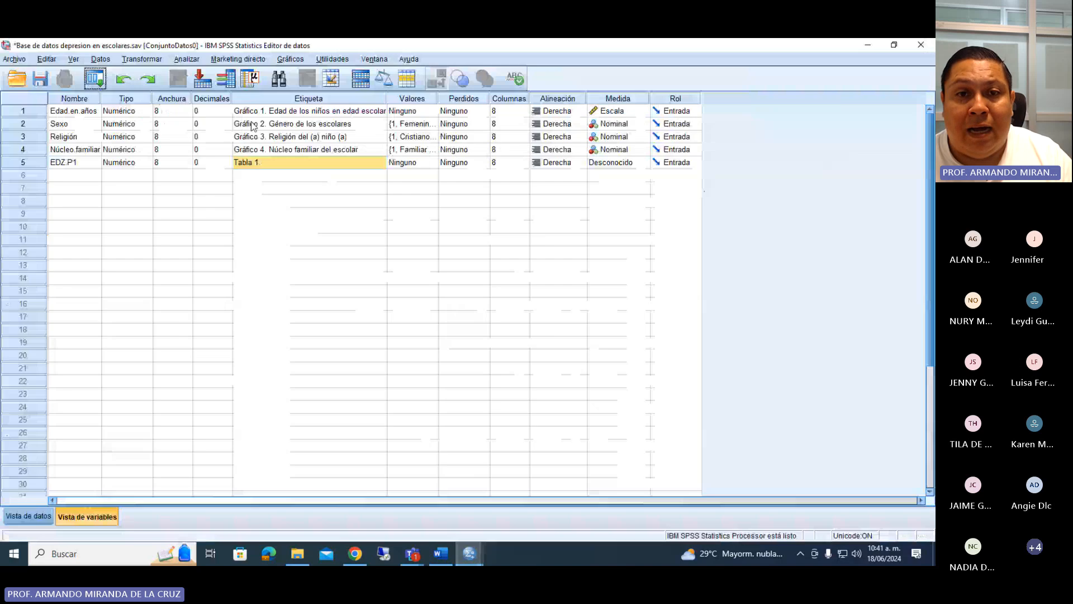
key("ctrl+v")
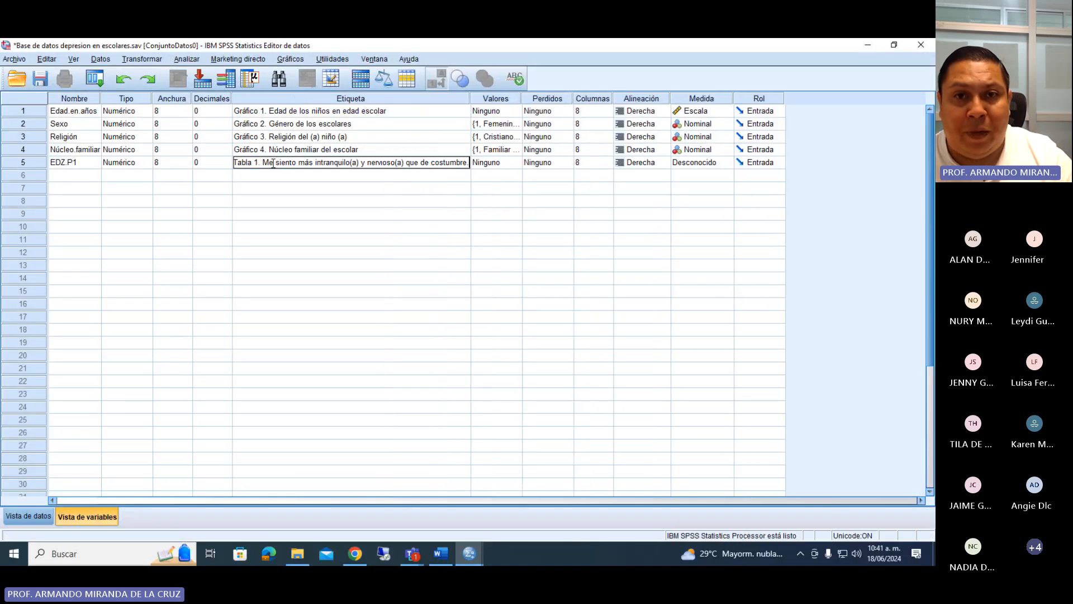
left_click(396, 163)
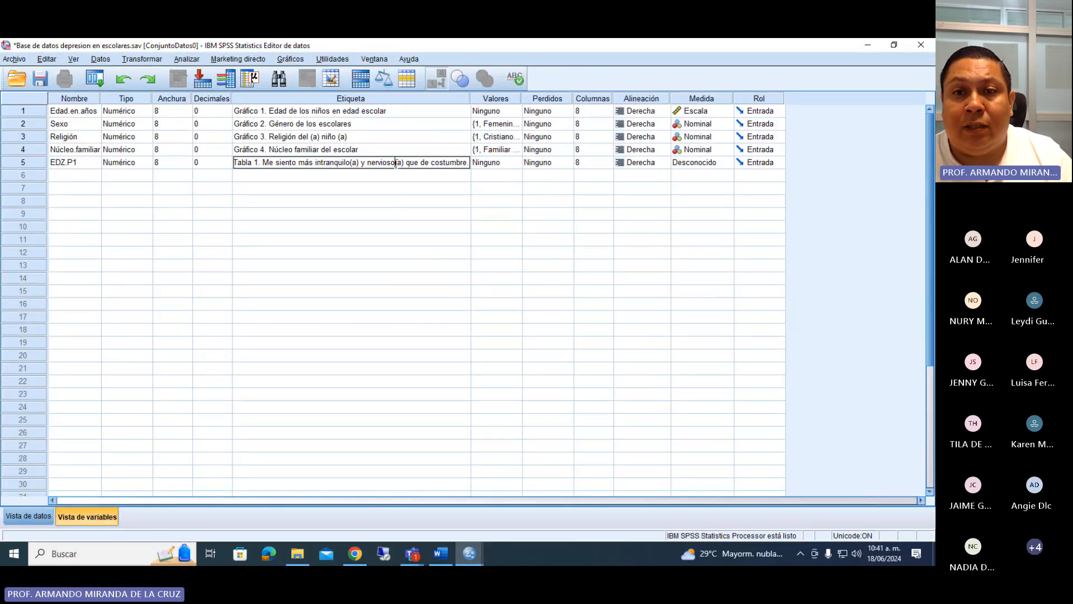
left_click(350, 162)
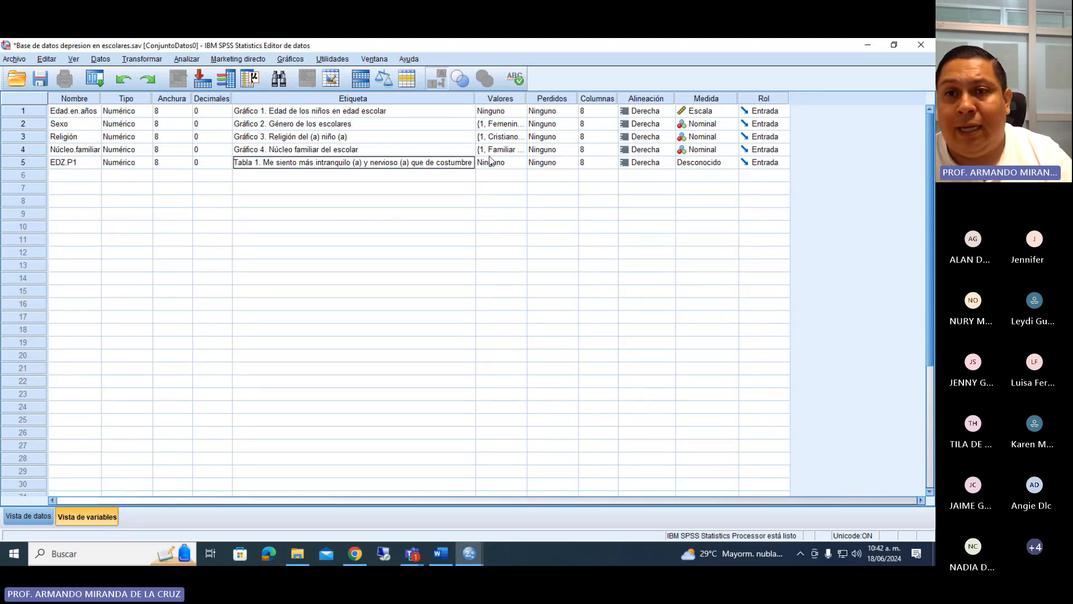
Open the value labels of EDZ.P1 and check the response key in the Word questionnaire's instructions.
left_click(515, 179)
left_click(503, 163)
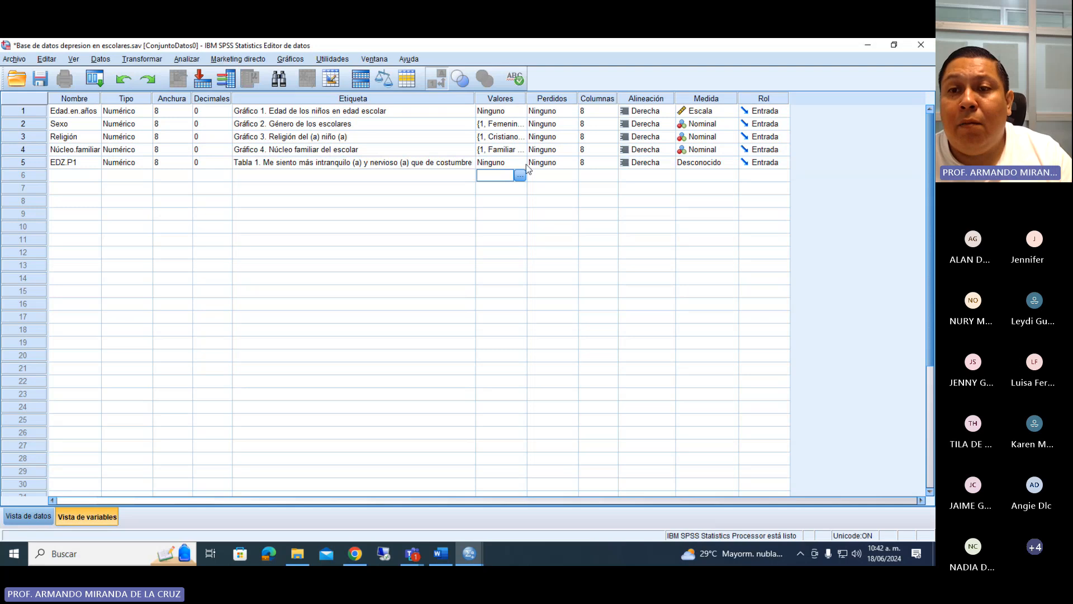
left_click(520, 164)
left_click(441, 553)
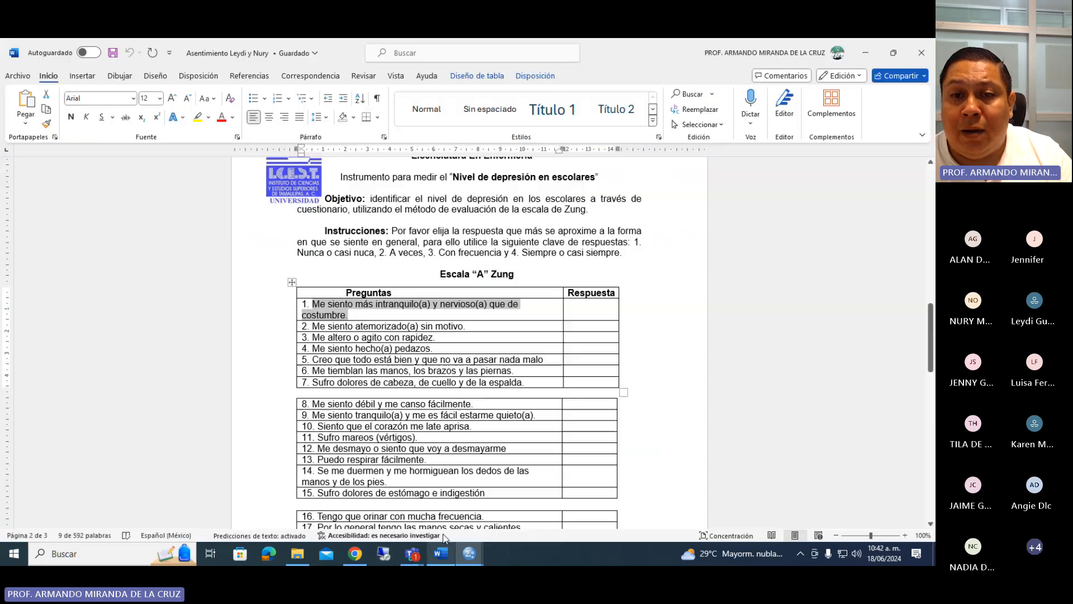
left_click(593, 235)
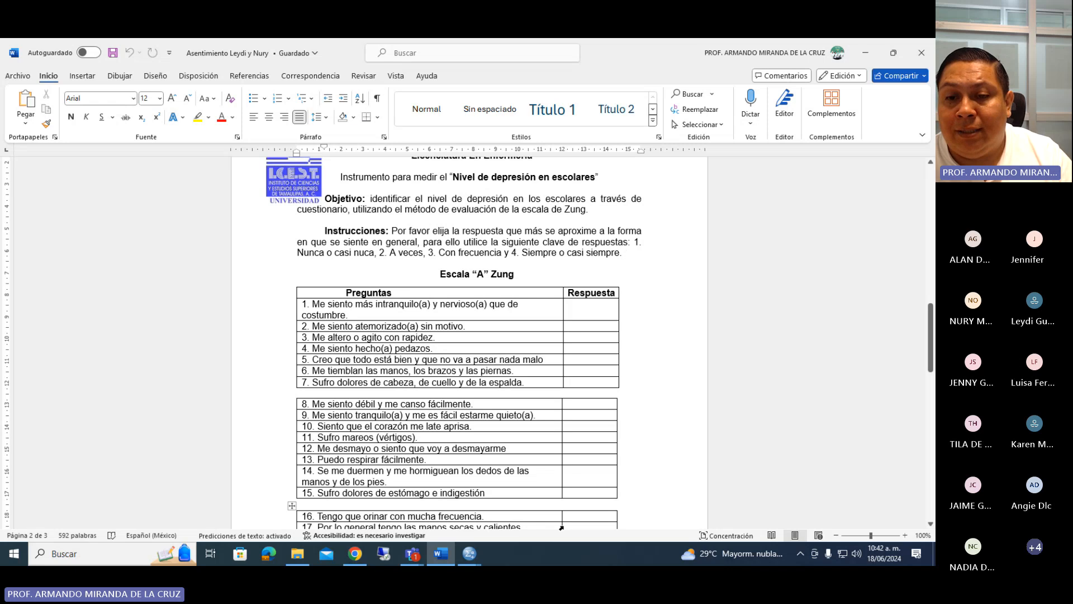
left_click(471, 554)
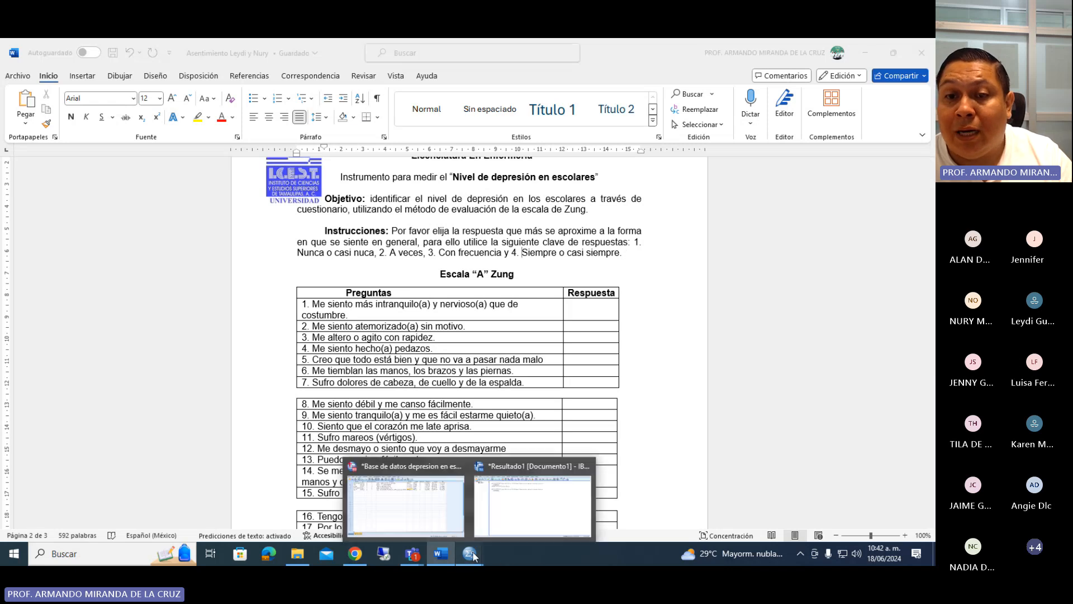
left_click(423, 518)
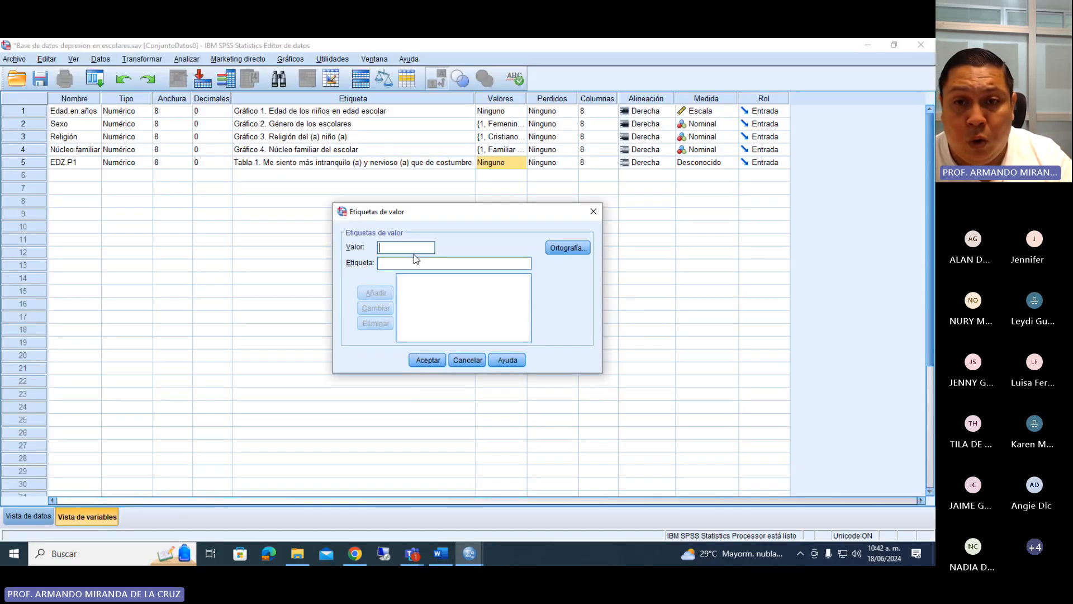
Add the value label 1 = "Nunca o casi nunca" to EDZ.P1.
left_click(413, 262)
type("nun")
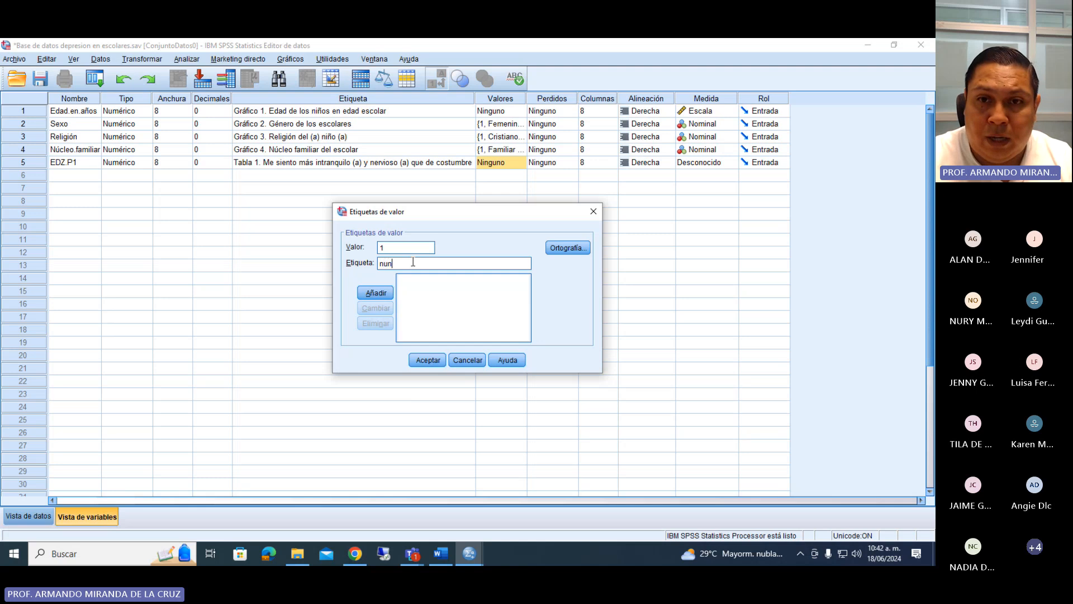
key("BackSpace")
key("BackSpace")
key("BackSpace")
type("Nunca")
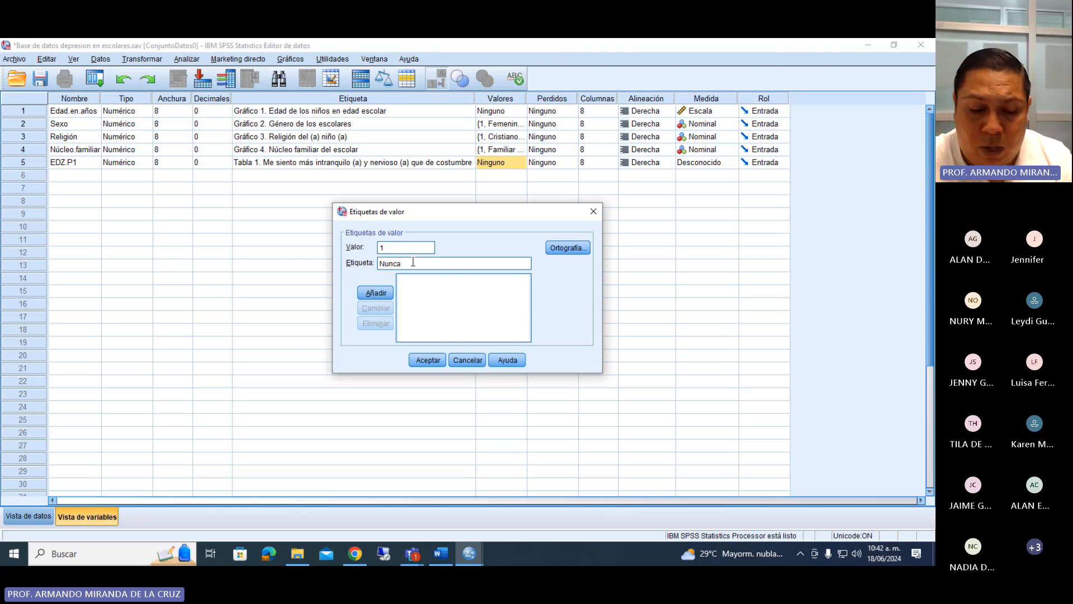
type("o c")
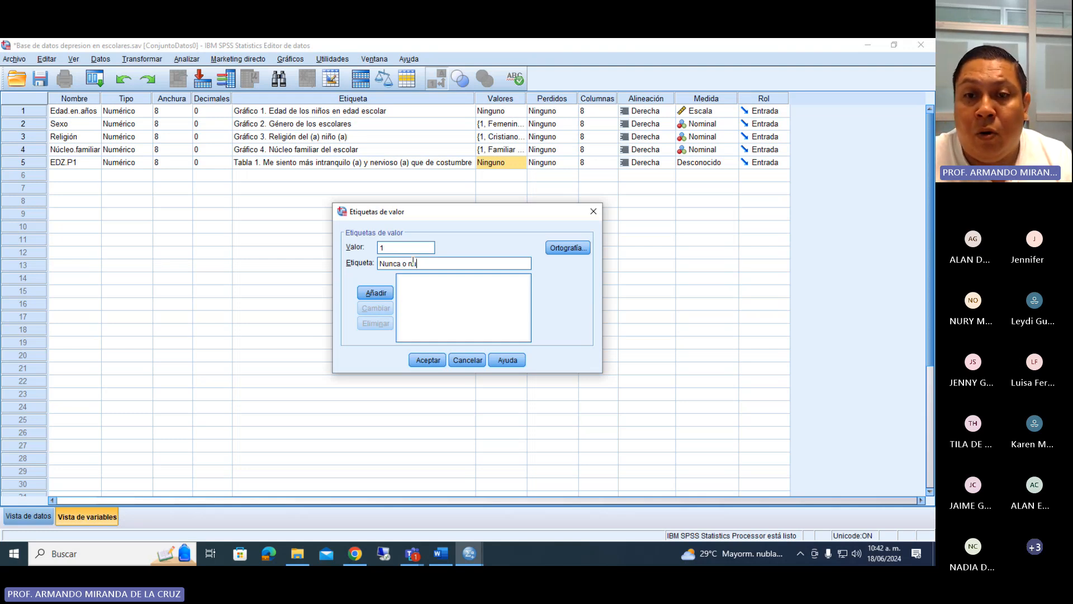
type("asi nunca")
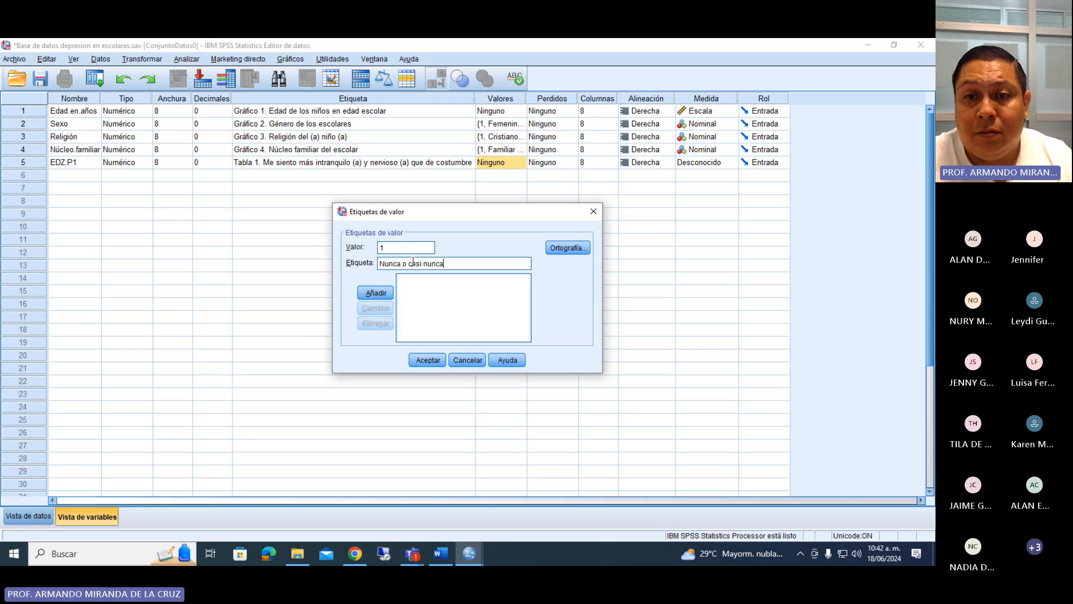
key("Return")
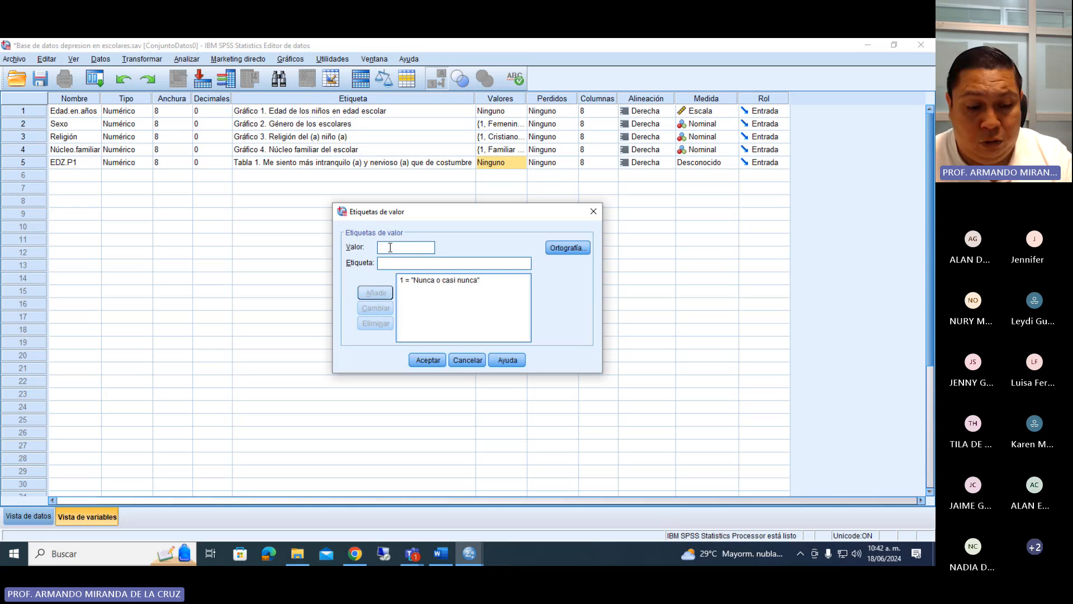
Add the value label 2 = "A veces" to EDZ.P1, checking the wording in the Word questionnaire.
type("2")
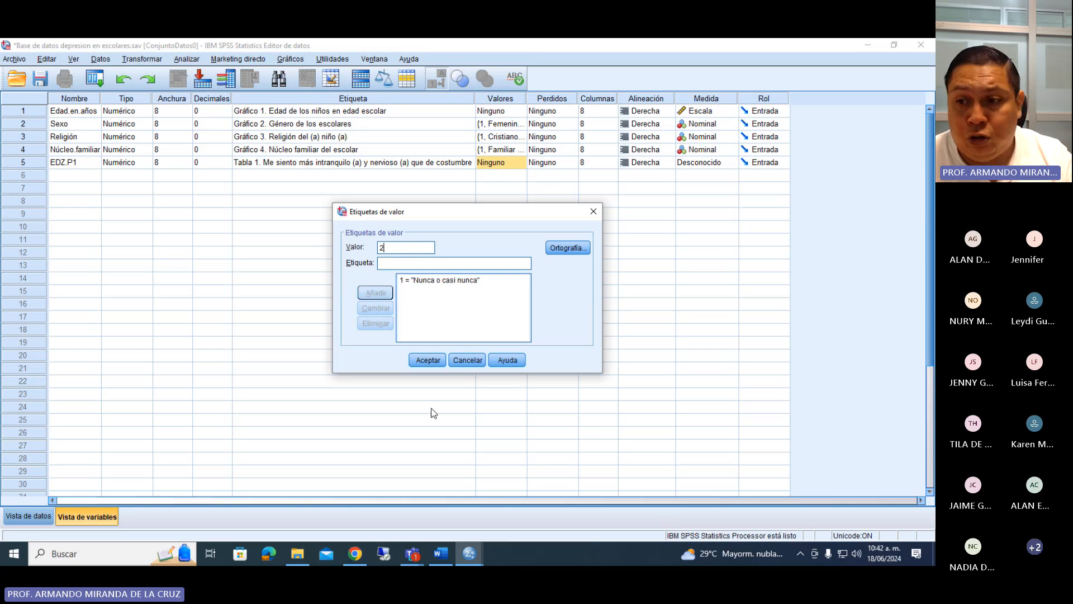
left_click(438, 553)
left_click(469, 553)
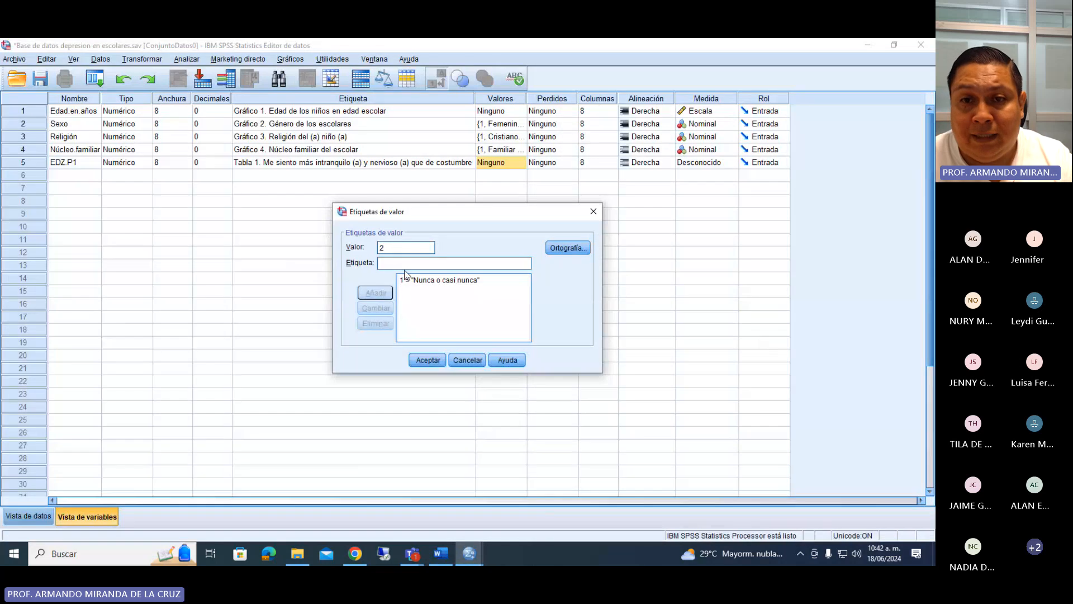
left_click(399, 262)
type("a")
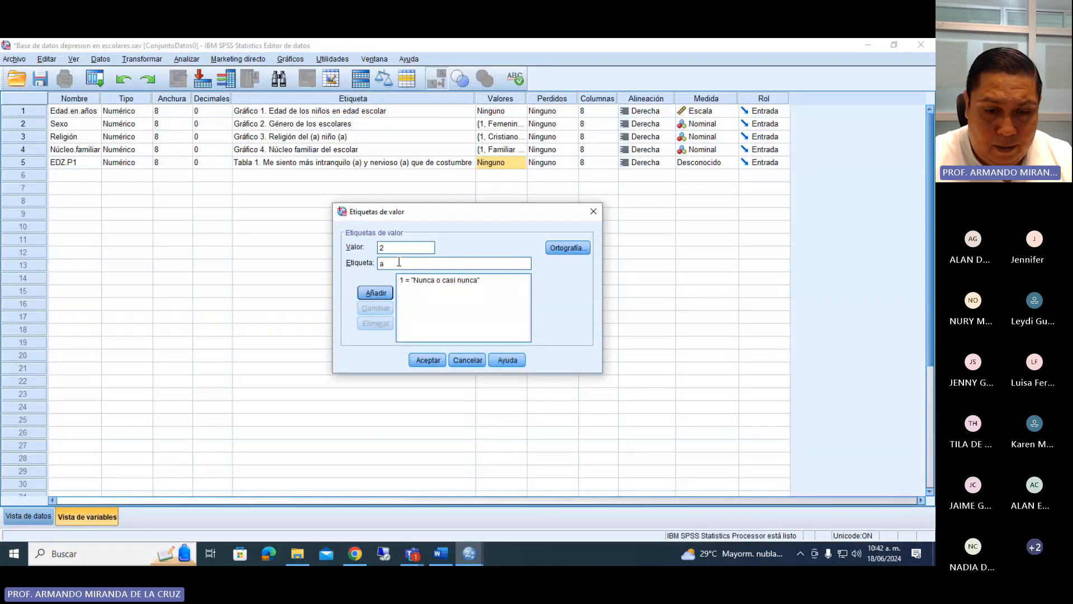
key("BackSpace")
type("A veces")
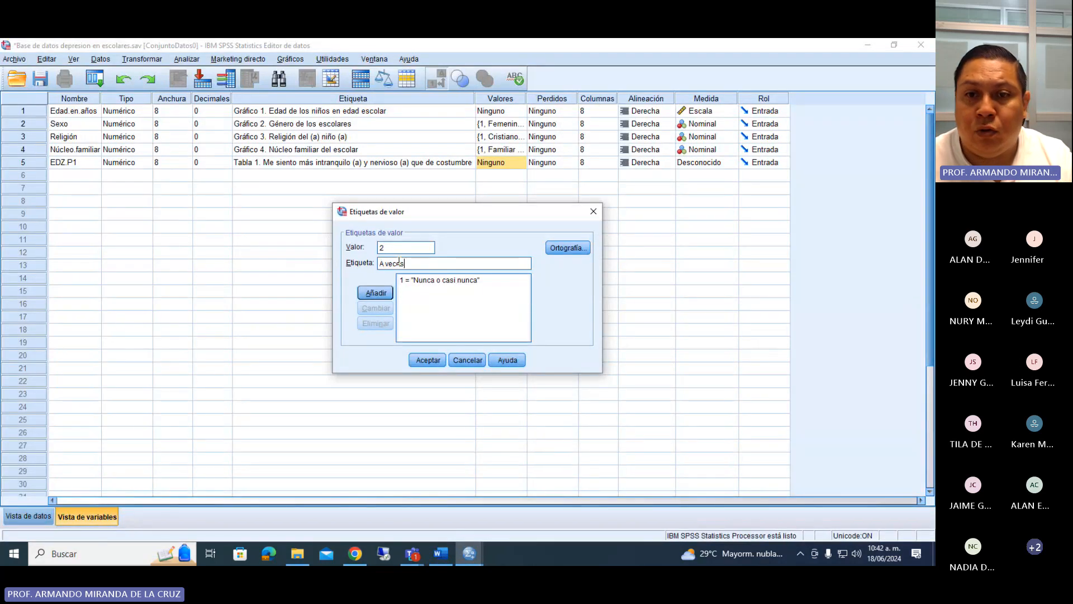
left_click(374, 291)
Check the third response option in the Word questionnaire and add the value label 3 = "Con frecuencia" to EDZ.P1.
type("3")
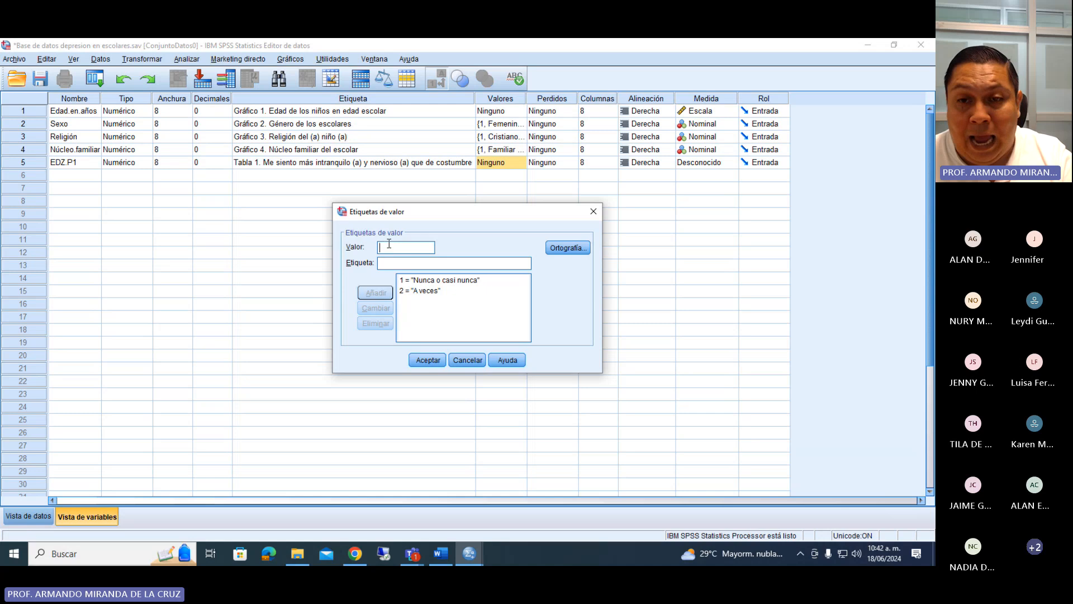
left_click(440, 559)
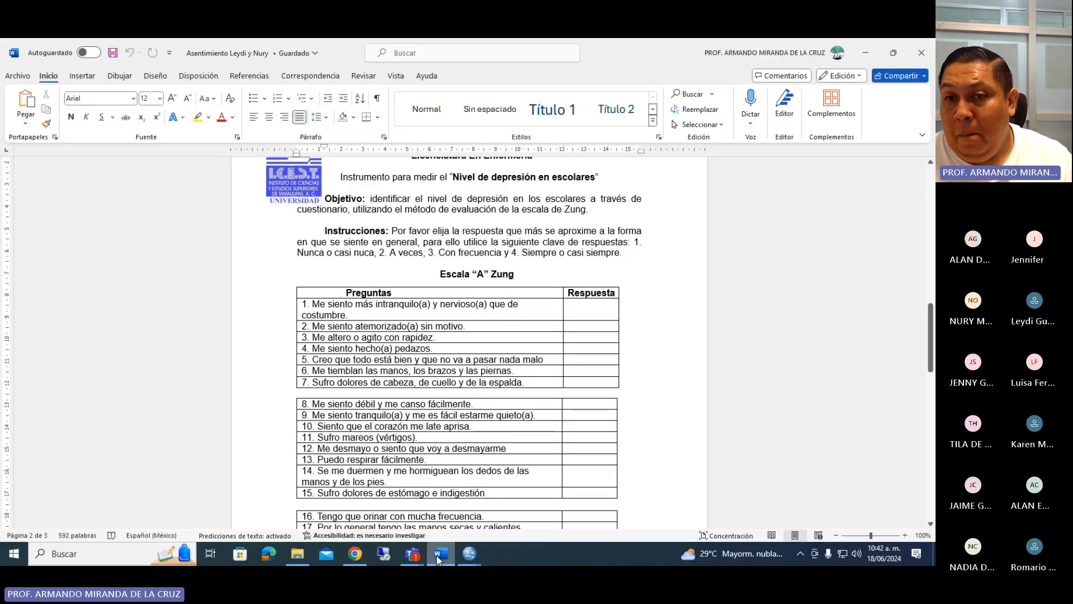
left_click(439, 558)
left_click(412, 262)
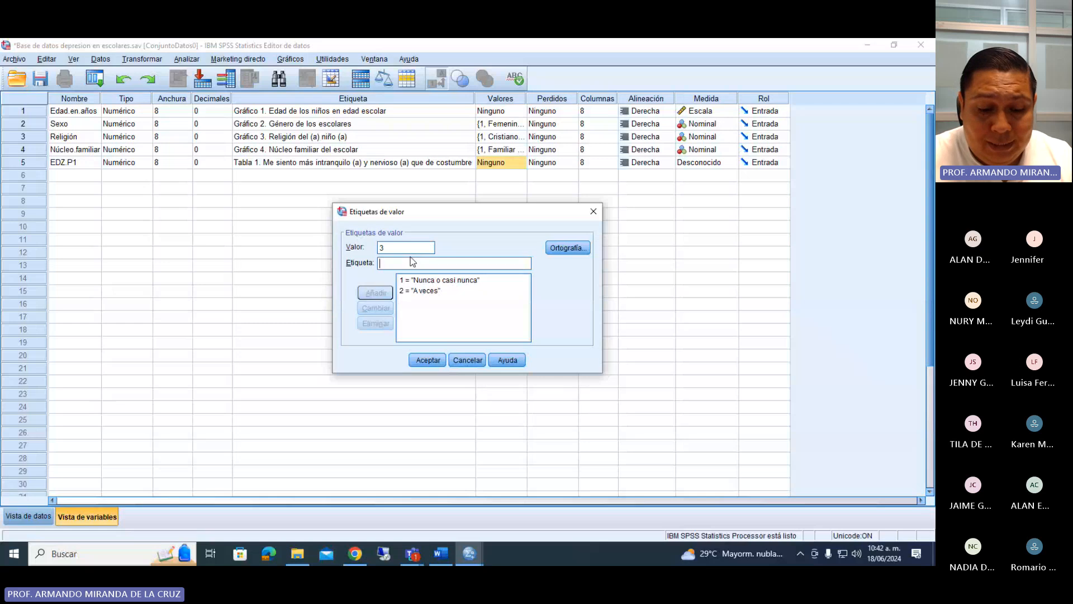
type("Con frecu")
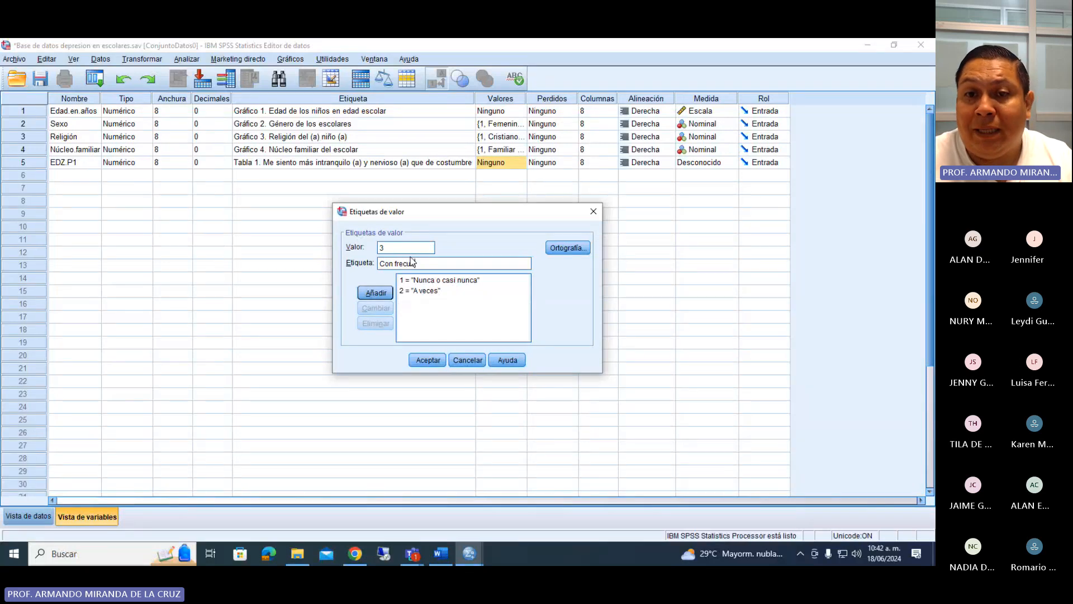
type("encia")
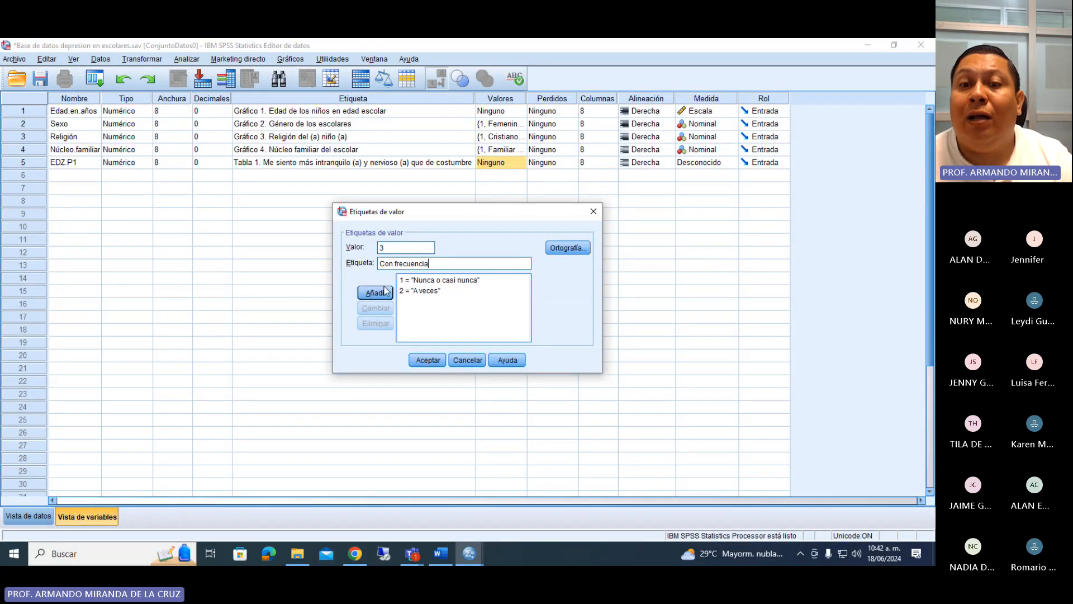
left_click(375, 292)
Check the fourth response option in the Word questionnaire and add the value label 4 = "Siempre o casi siempre" to EDZ.P1.
left_click(440, 556)
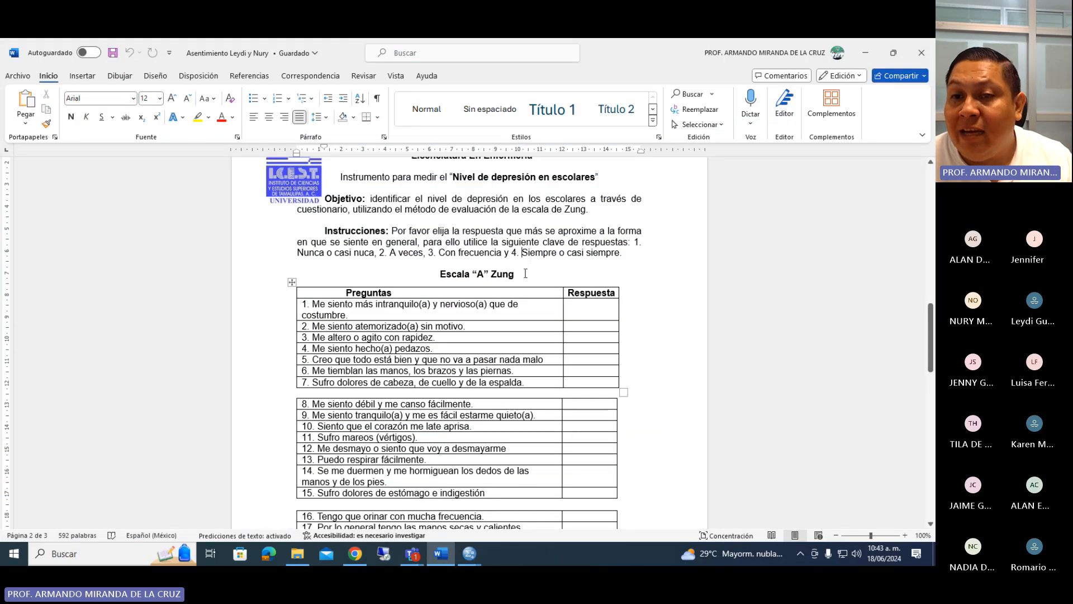
left_click(469, 554)
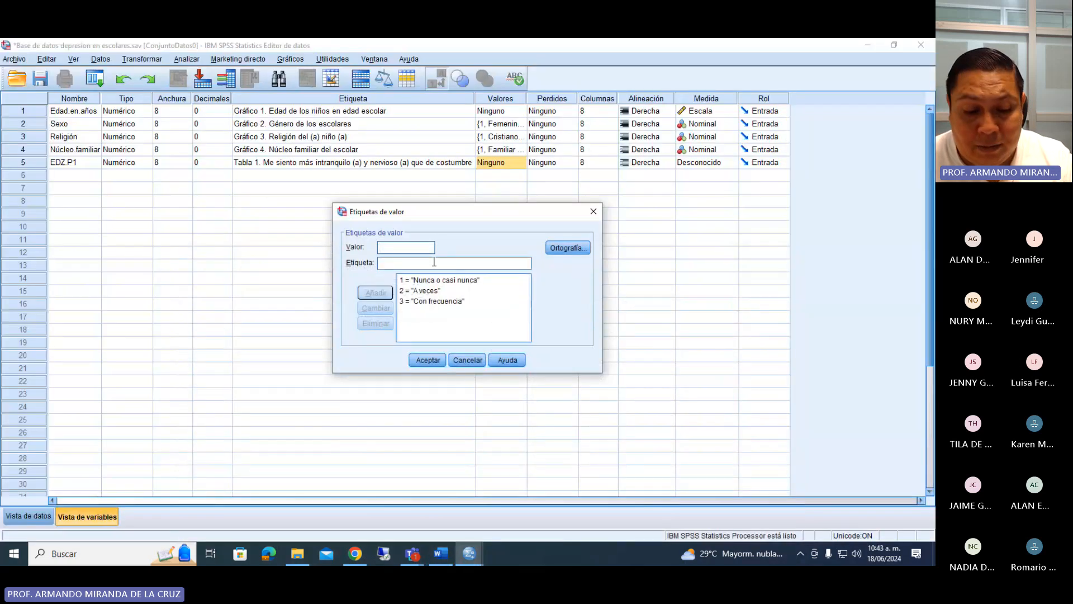
type("4")
left_click(430, 263)
type("S")
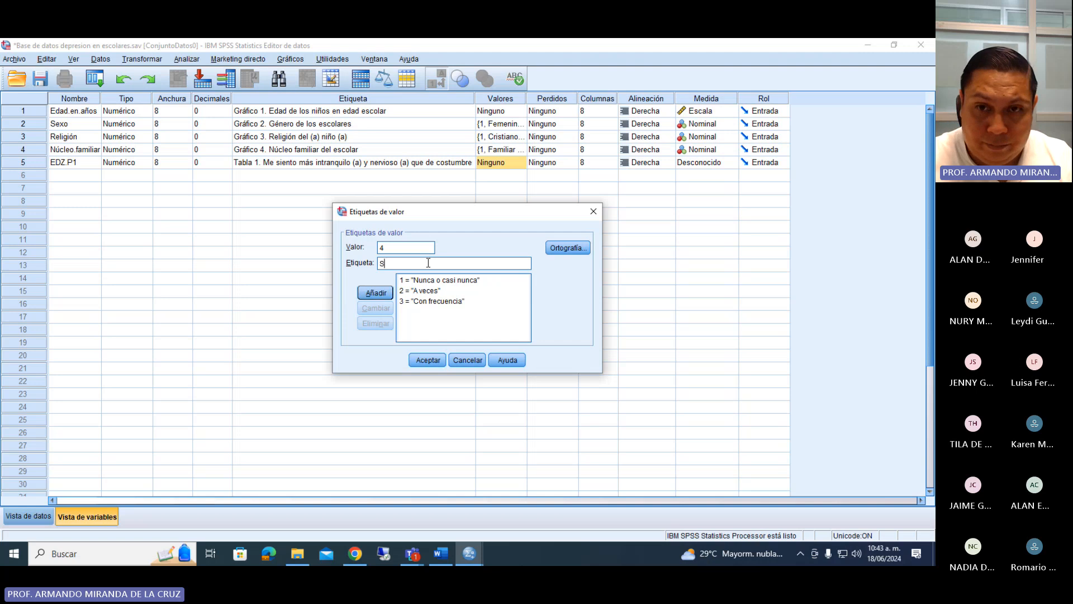
type("iempre o casi siem")
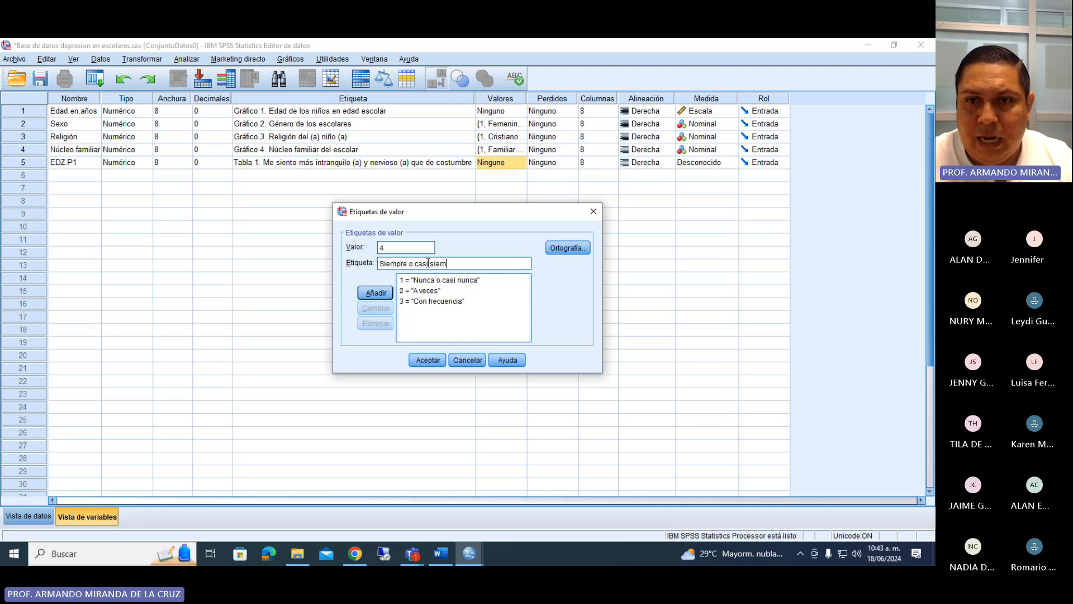
type("pre")
left_click(376, 292)
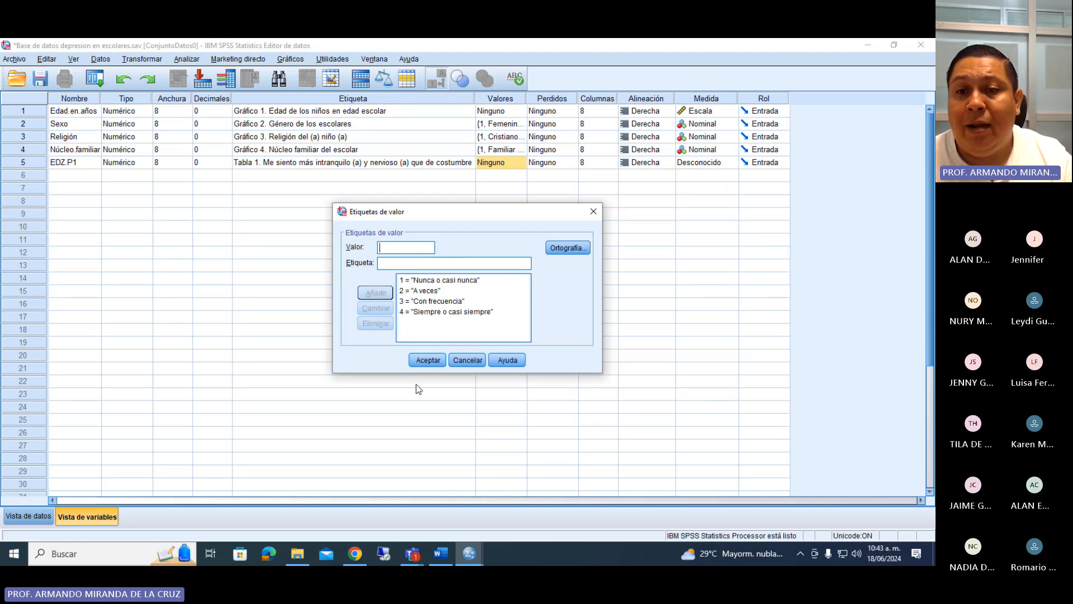
Accept the value labels of EDZ.P1 and set its measurement level to Escala.
left_click(422, 362)
left_click(707, 165)
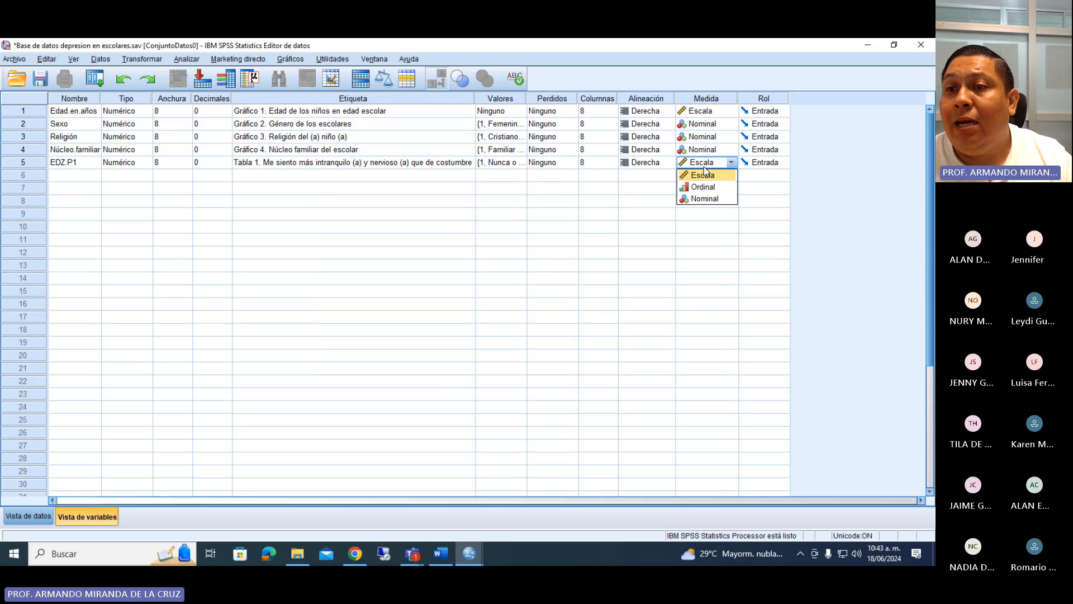
left_click(704, 173)
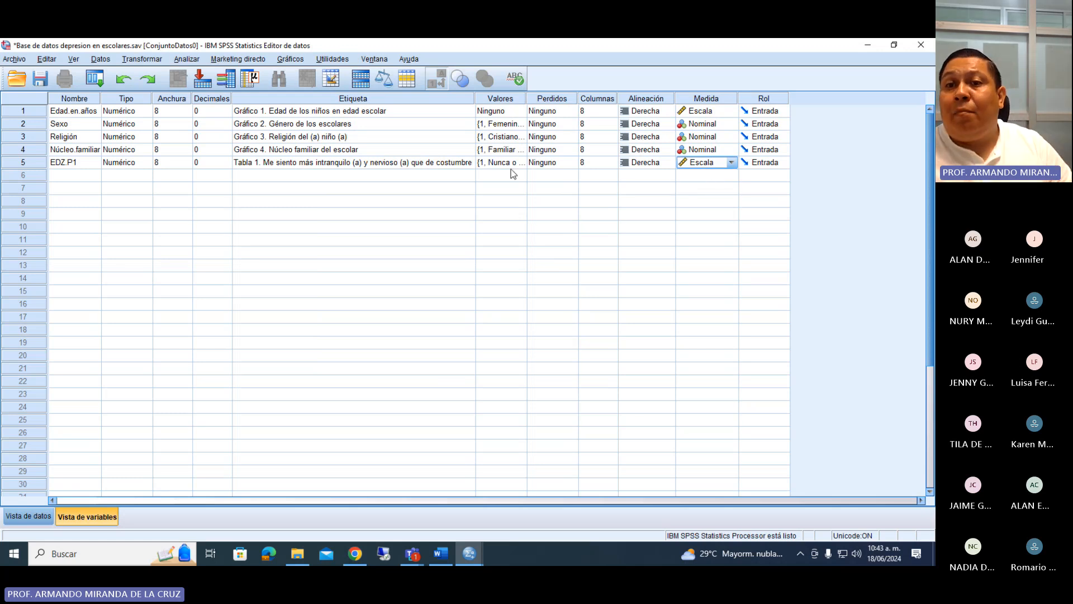
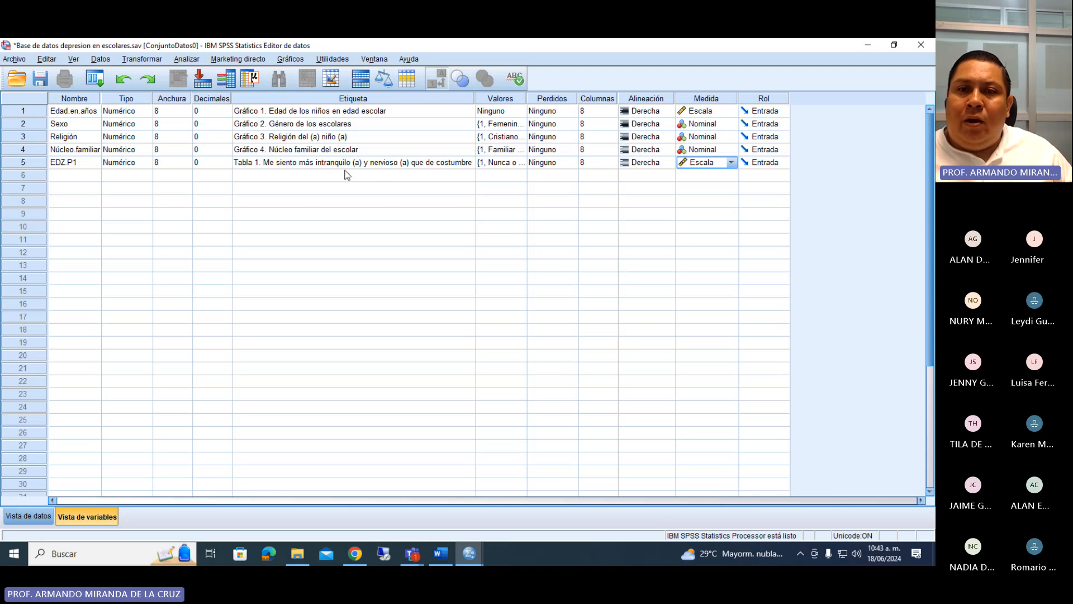
Add a sixth variable named EDZ.P2 and set its decimals to 0.
left_click(77, 176)
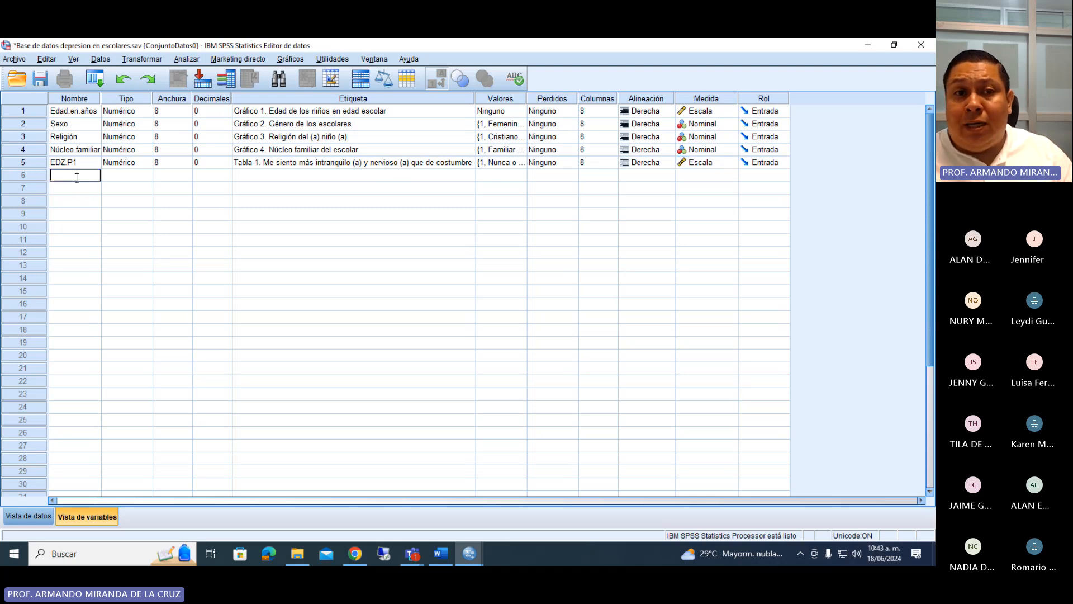
type("ED")
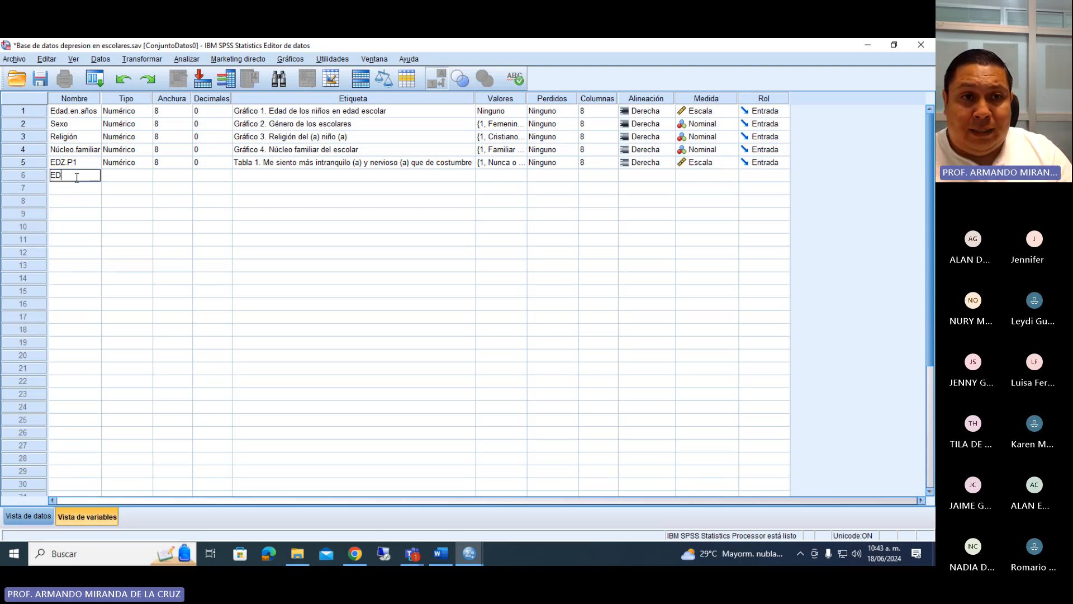
type("Z.P2")
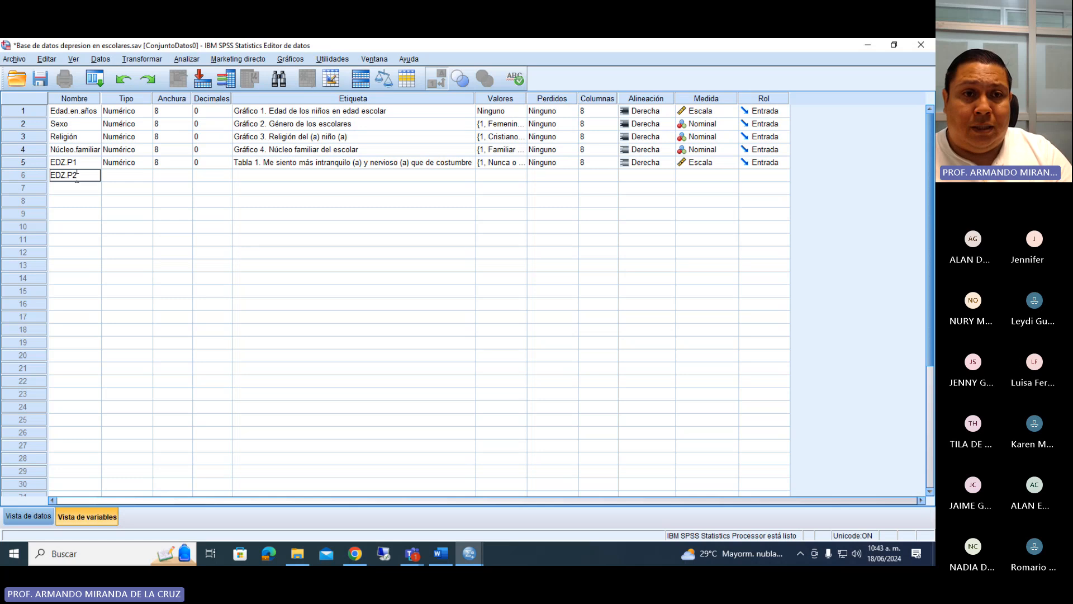
key("Return")
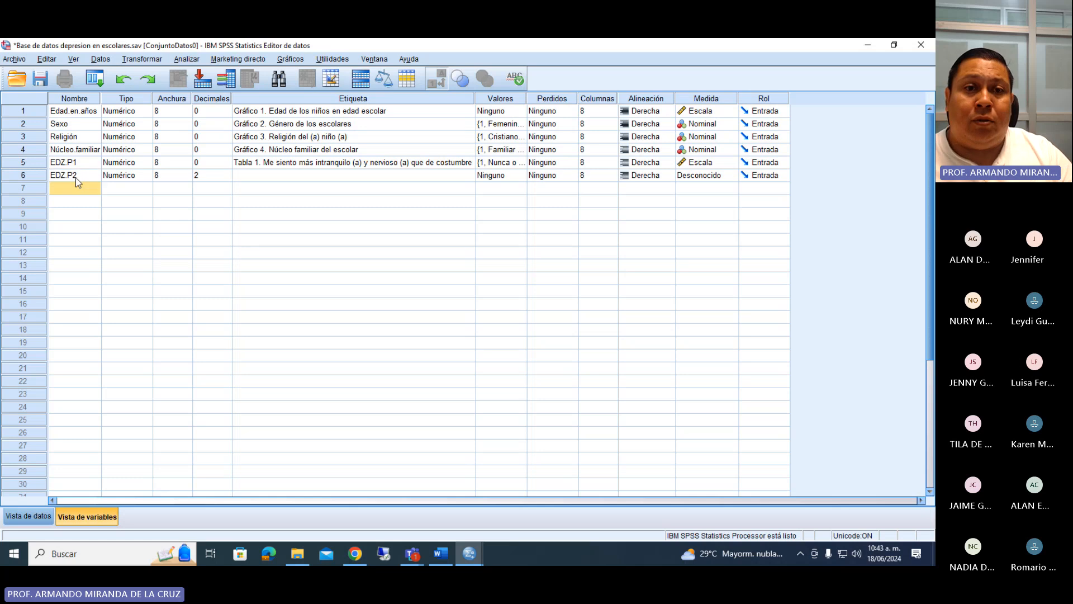
left_click(225, 177)
left_click(228, 178)
left_click(228, 178)
Label EDZ.P2 "Tabla 2. Me siento atemorizado (a) sin motivo", copying the wording of item 2 from the Word questionnaire.
double_click(248, 175)
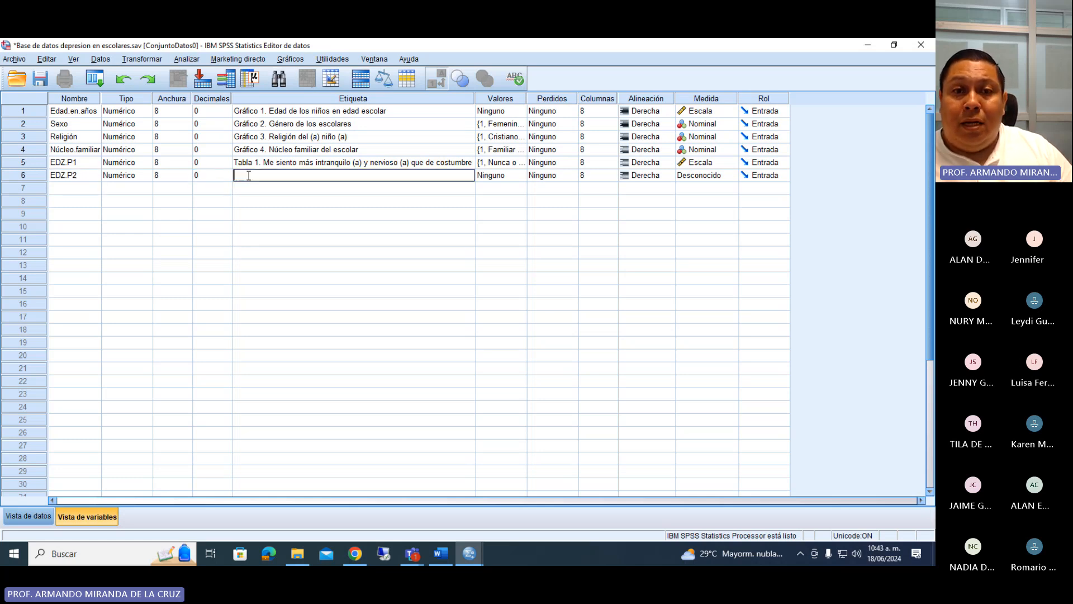
left_click(441, 554)
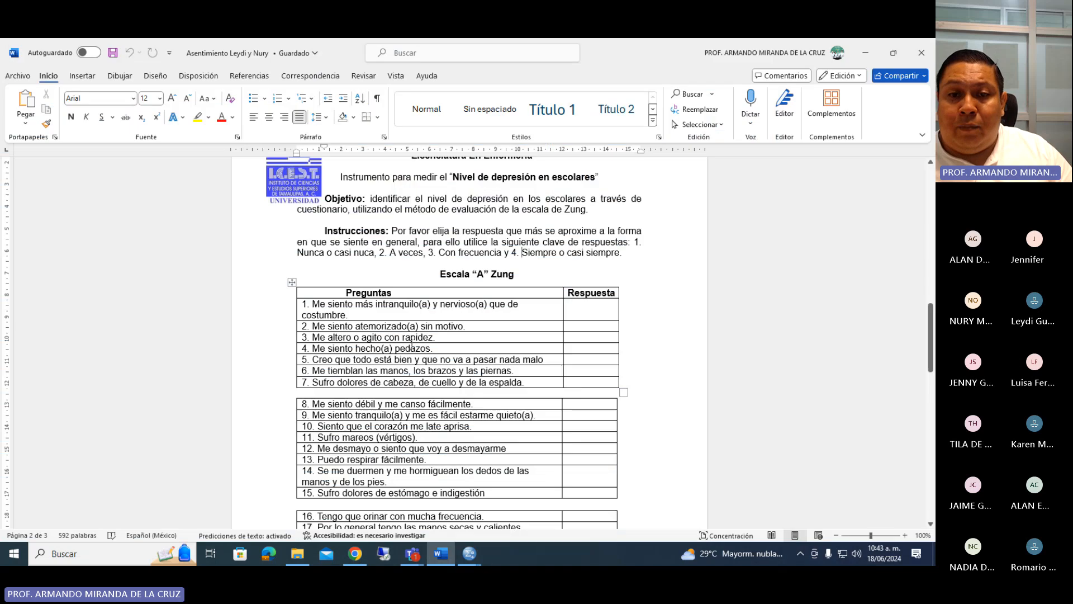
left_click_drag(313, 326, 463, 325)
key("ctrl+c")
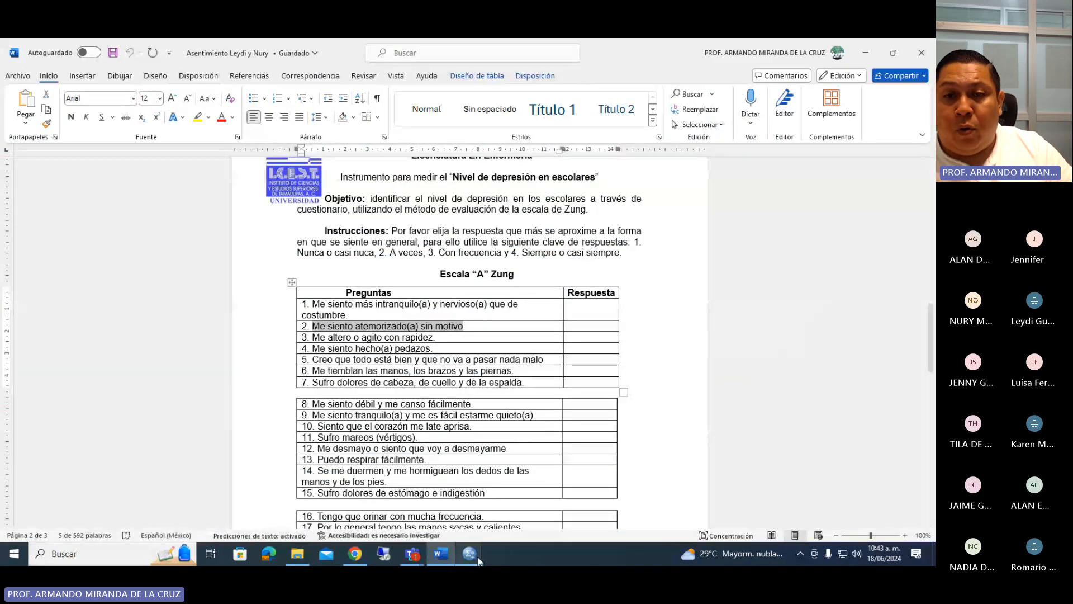
mouse_move(477, 559)
left_click(414, 508)
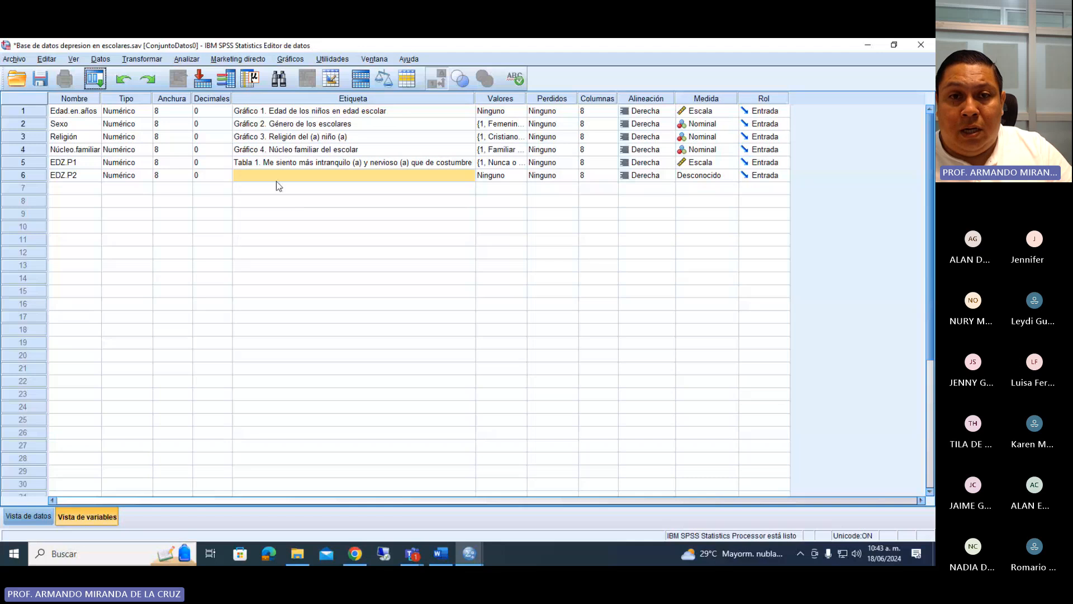
double_click(276, 178)
type("Tabl")
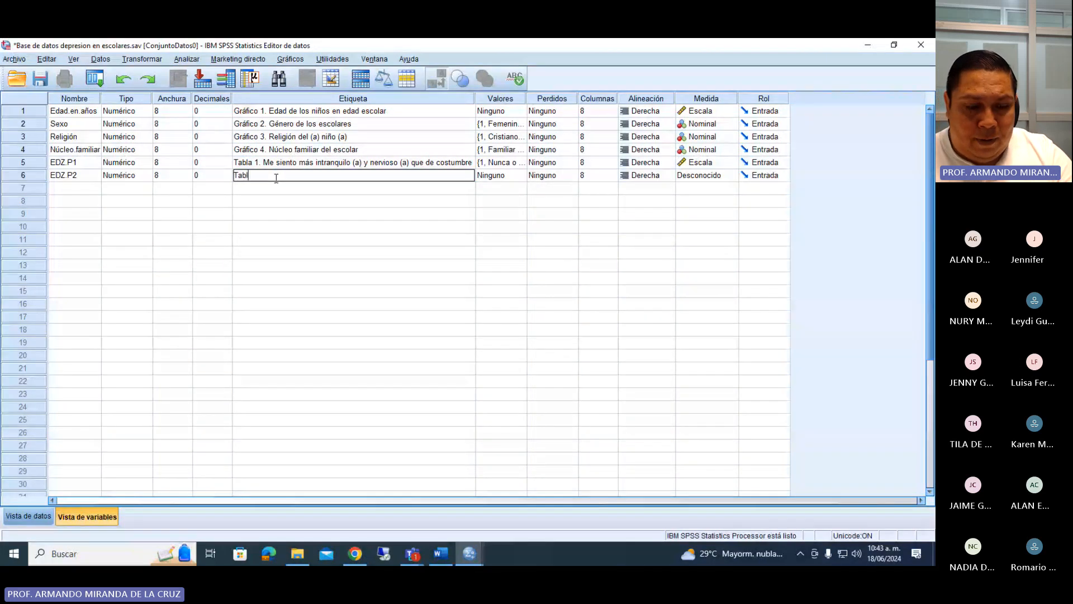
type("a 2.")
key("ctrl+v")
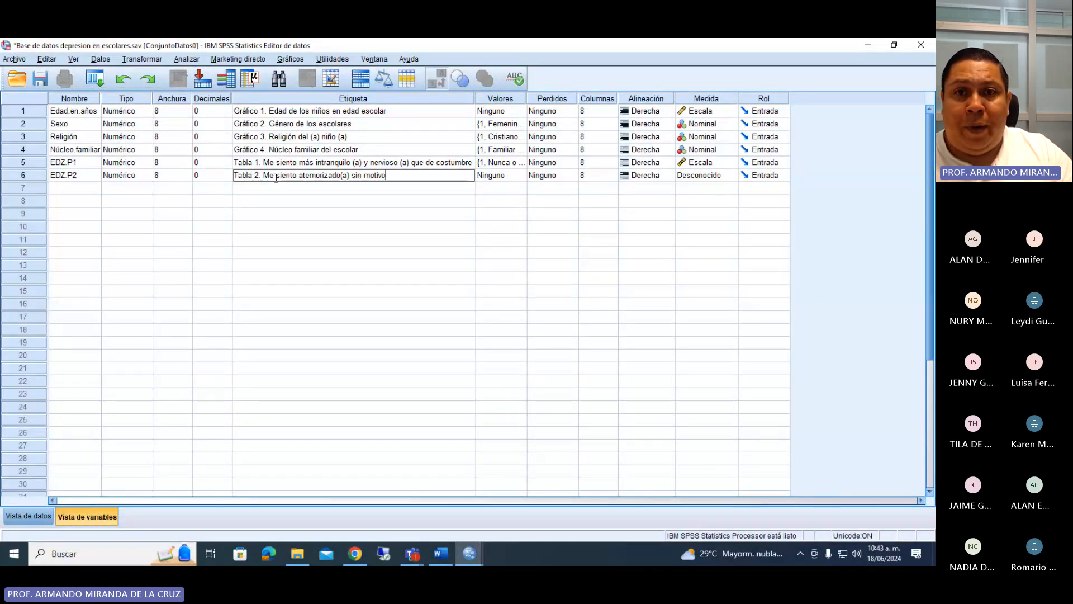
left_click(338, 176)
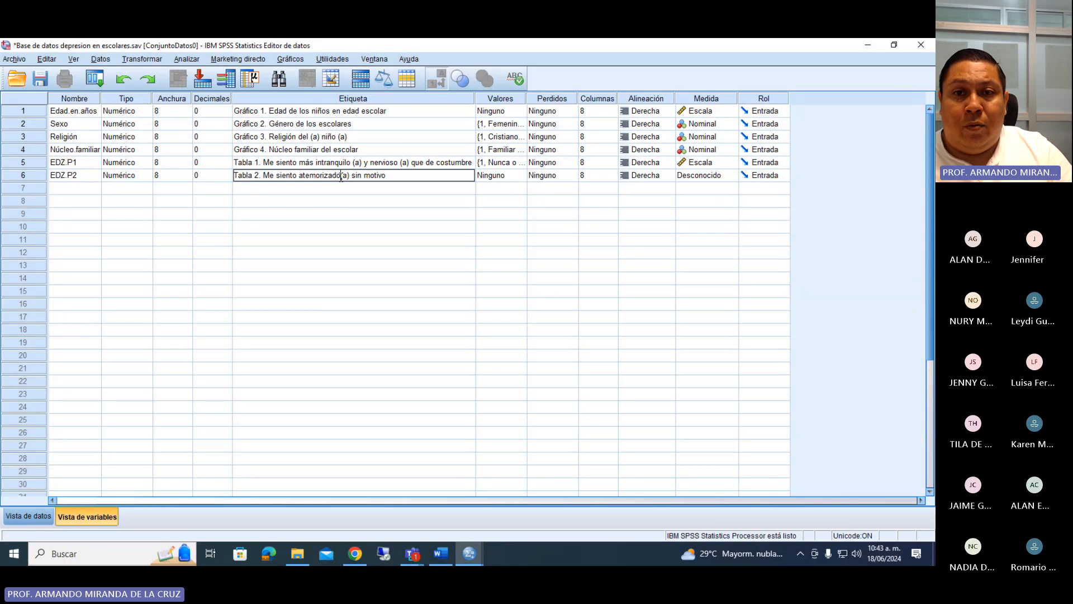
Copy the value labels of EDZ.P1 to EDZ.P2 and set the measurement level of EDZ.P2 to Escala.
left_click(513, 164)
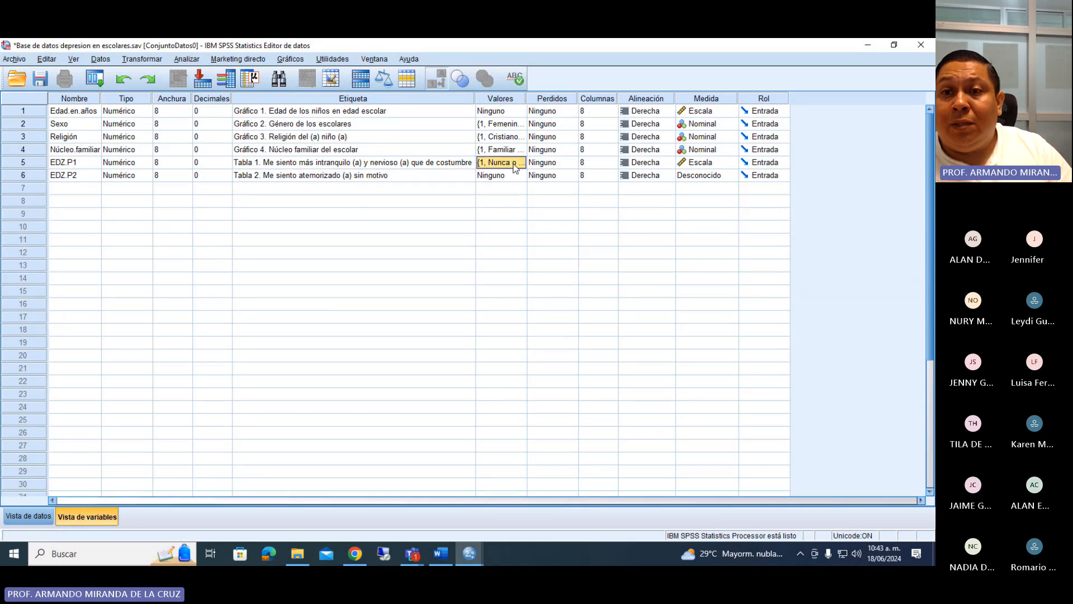
right_click(513, 164)
left_click(507, 179)
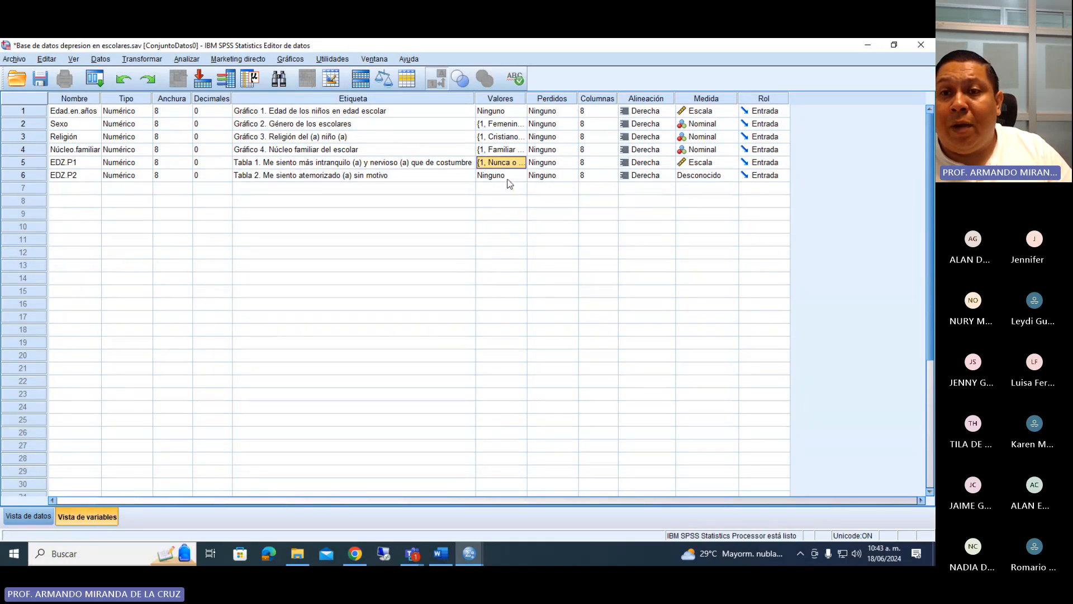
right_click(509, 179)
left_click(511, 204)
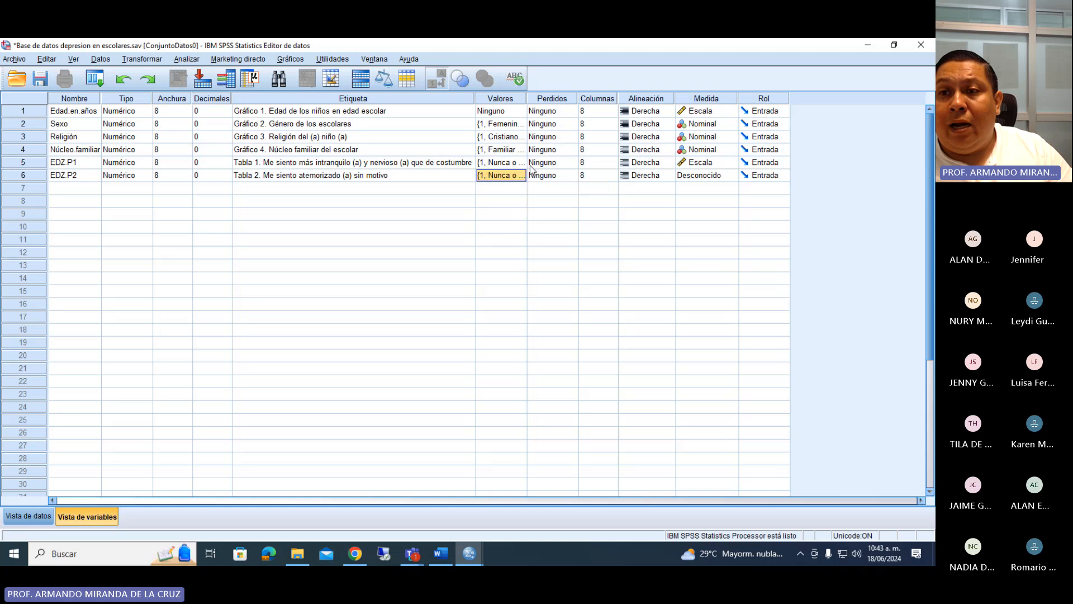
right_click(703, 177)
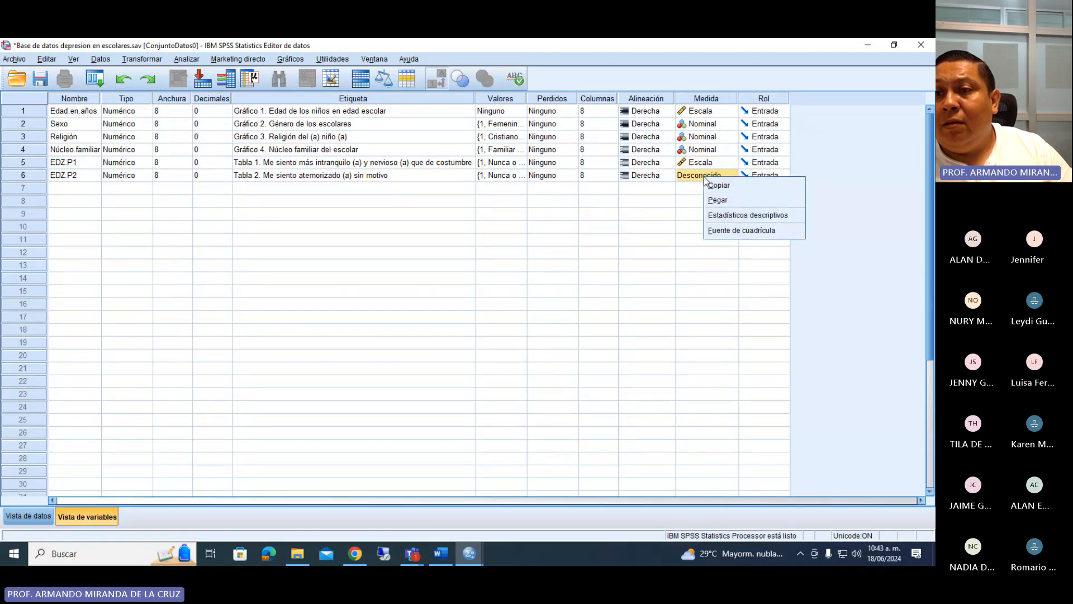
left_click(717, 200)
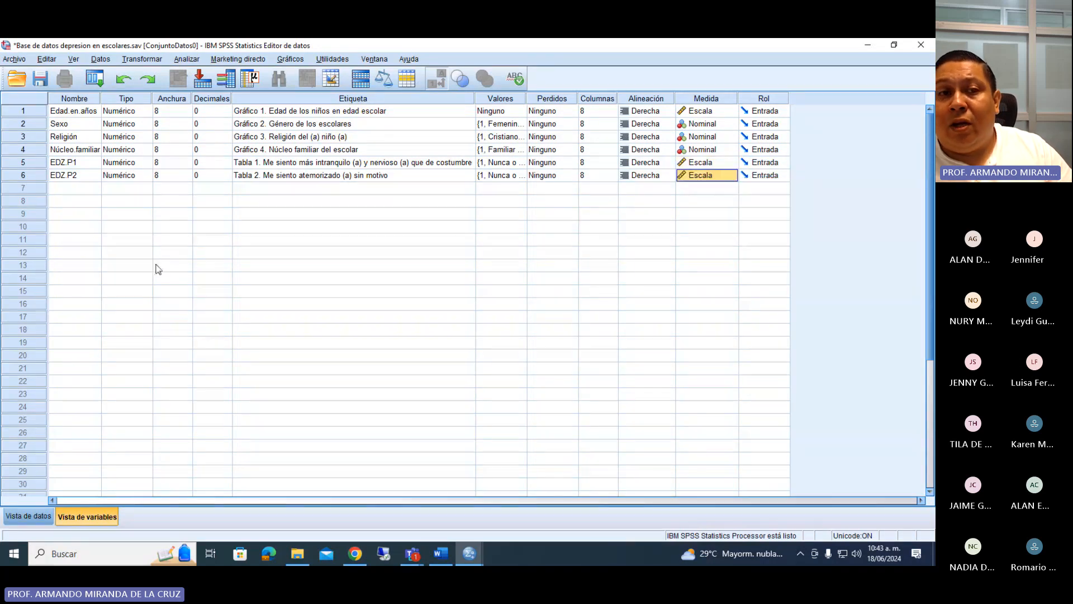
Add three more variables named EDZ.P3, EDZ.P4 and EDZ.P5 below EDZ.P2.
left_click(62, 190)
type("E")
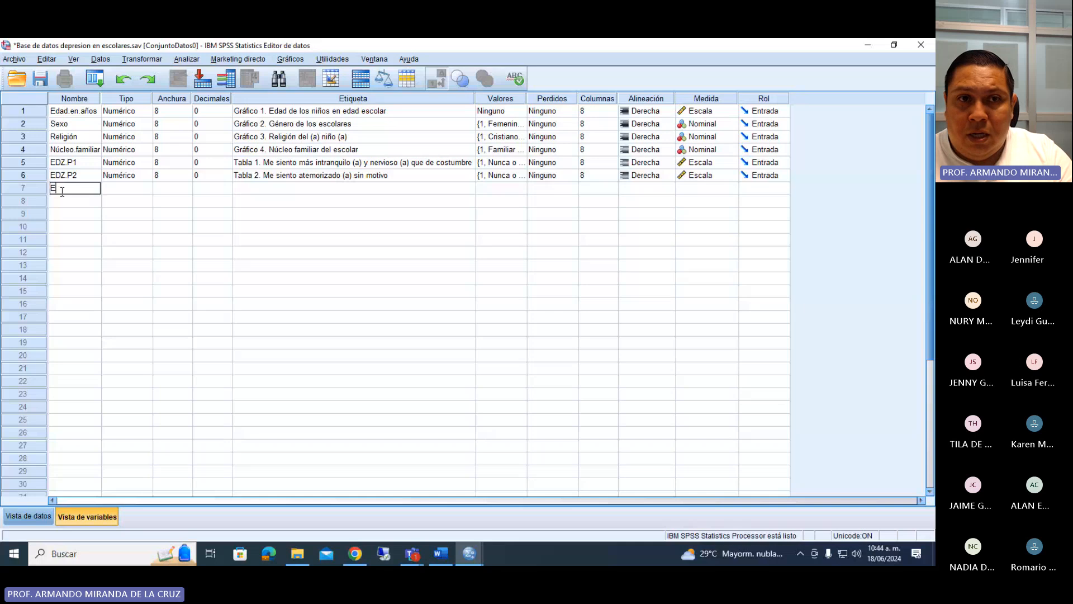
type("DZ.P")
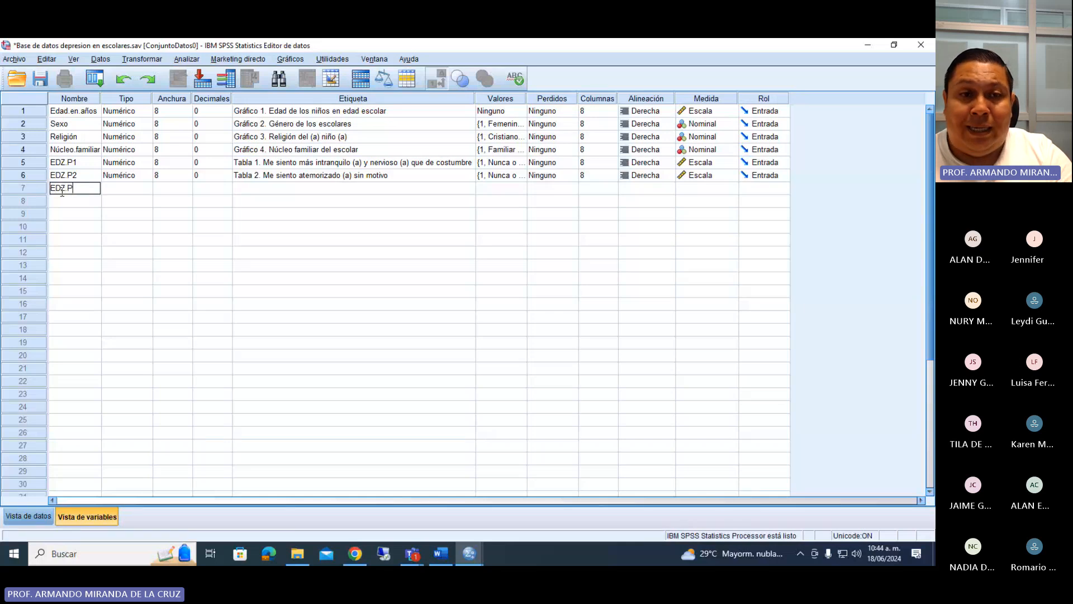
type("3")
key("Return")
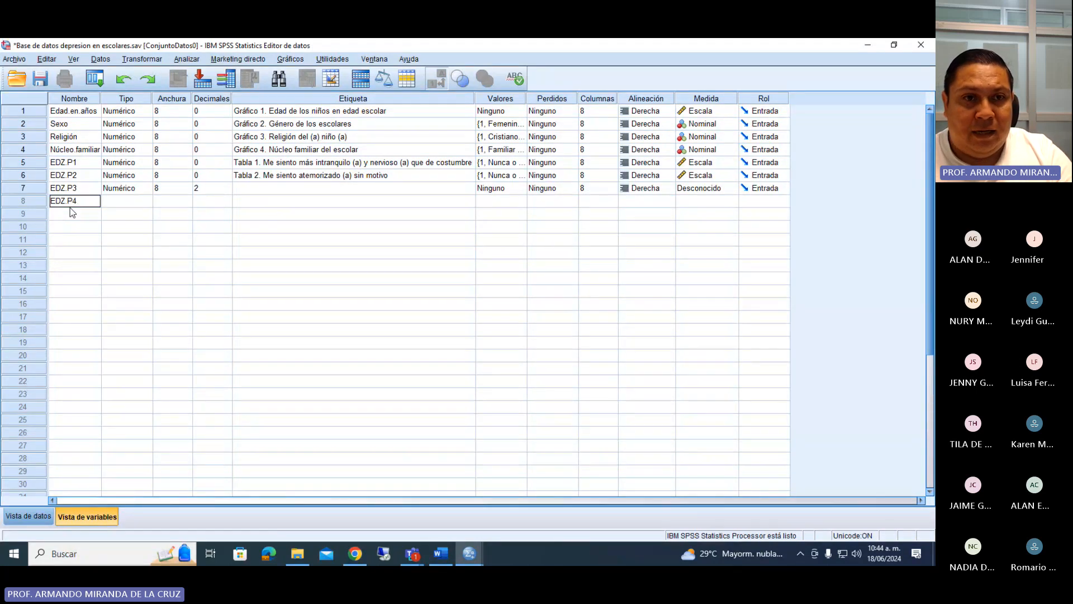
key("Return")
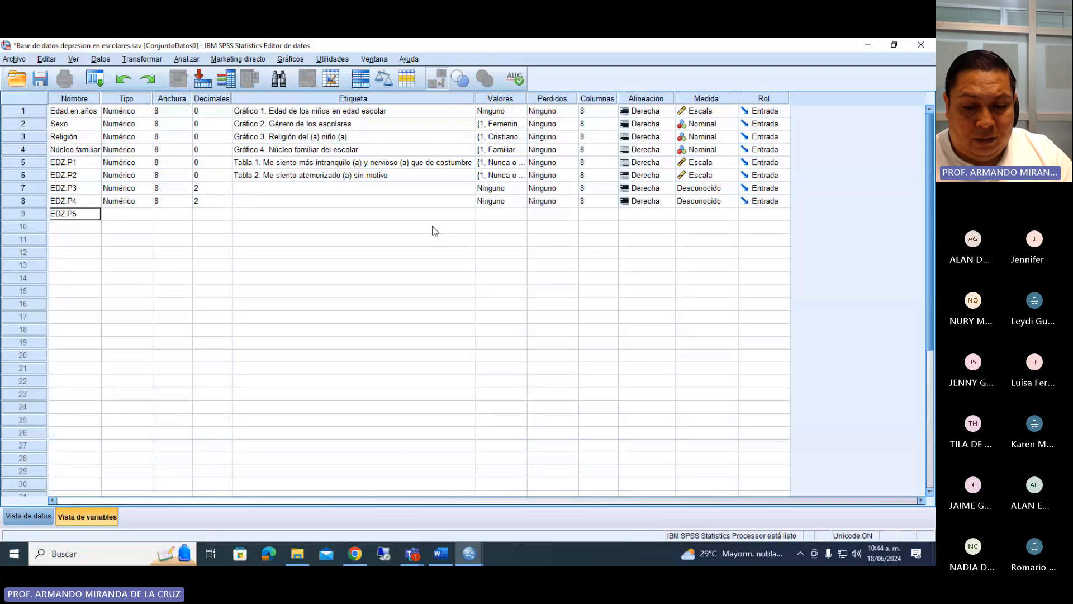
type("EDZ.P5")
key("Return")
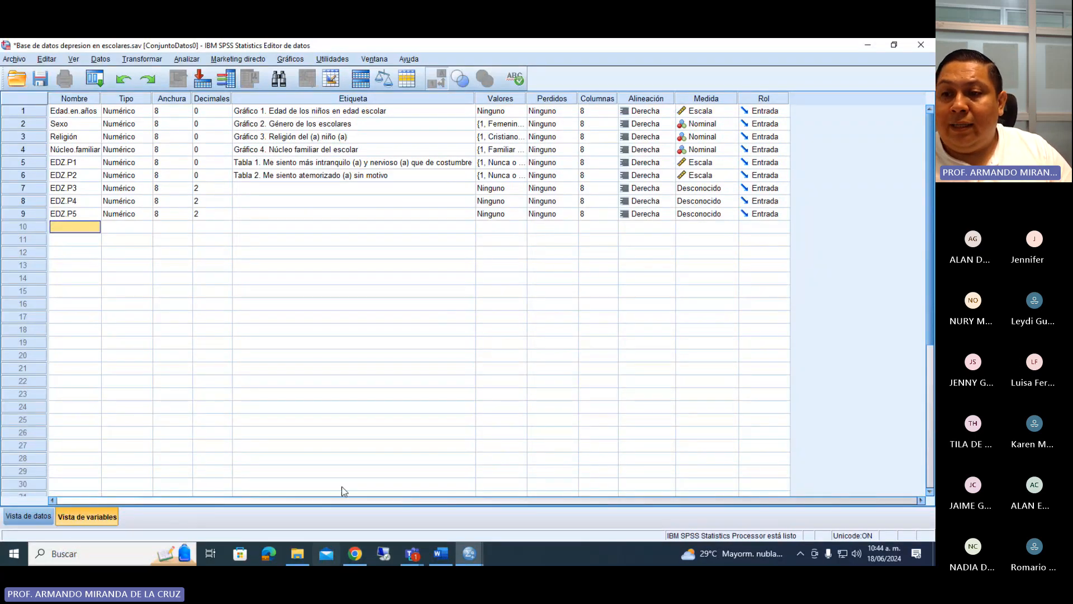
Set the decimals of EDZ.P3, EDZ.P4 and EDZ.P5 to 0.
left_click(900, 471)
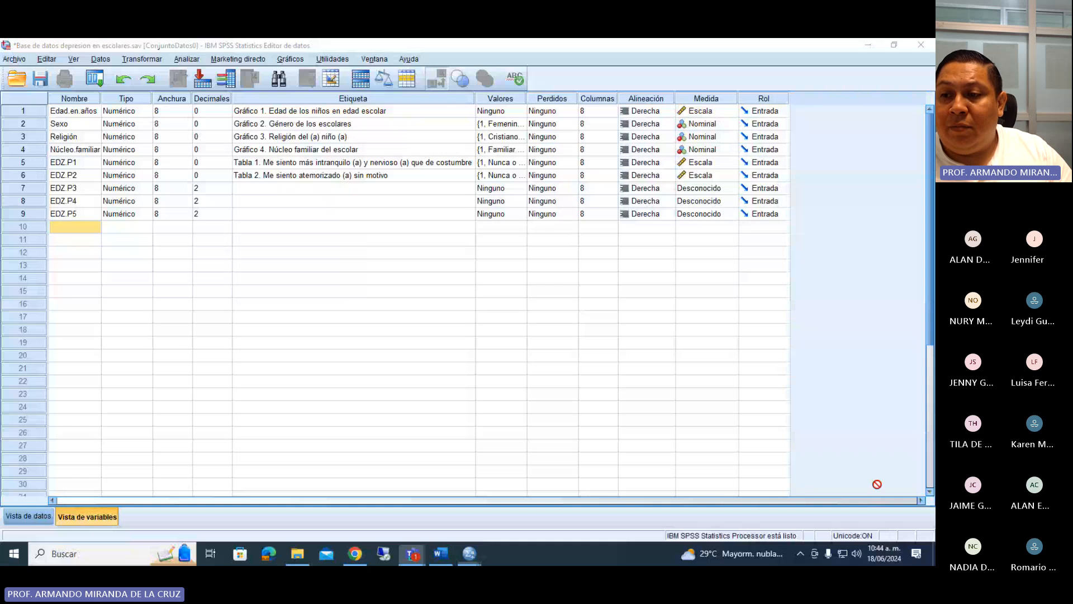
left_click(224, 192)
left_click(225, 191)
left_click(225, 192)
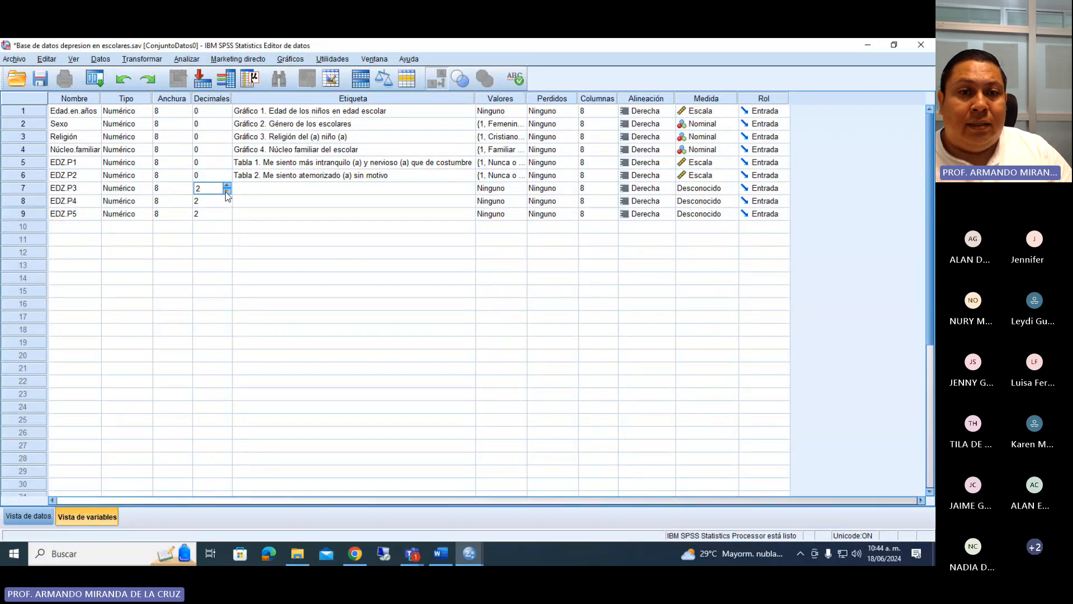
left_click(227, 204)
left_click(227, 205)
left_click(227, 205)
left_click(228, 218)
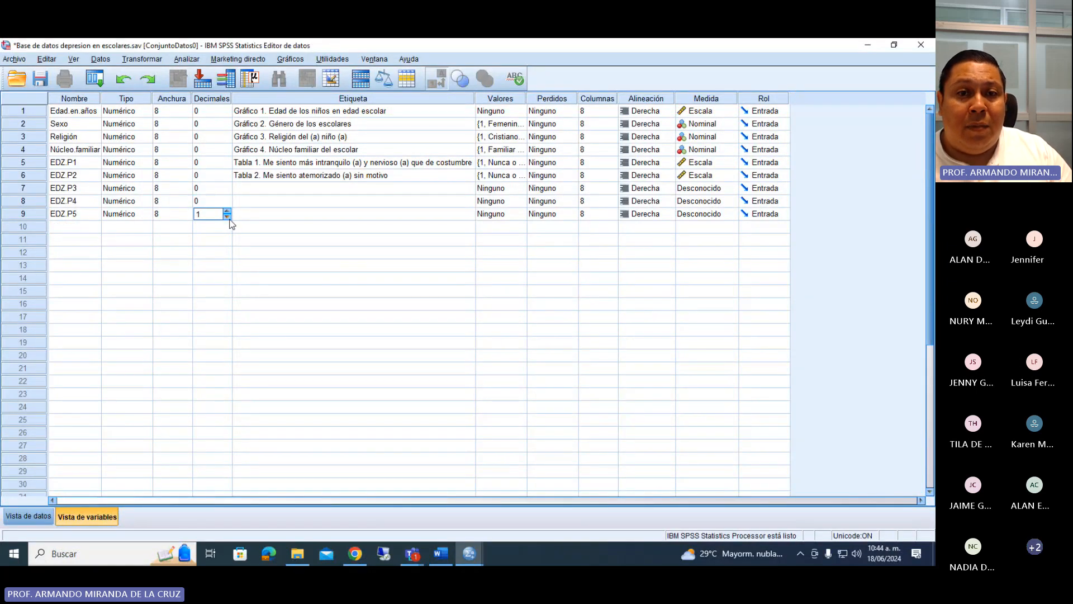
double_click(254, 189)
left_click(227, 217)
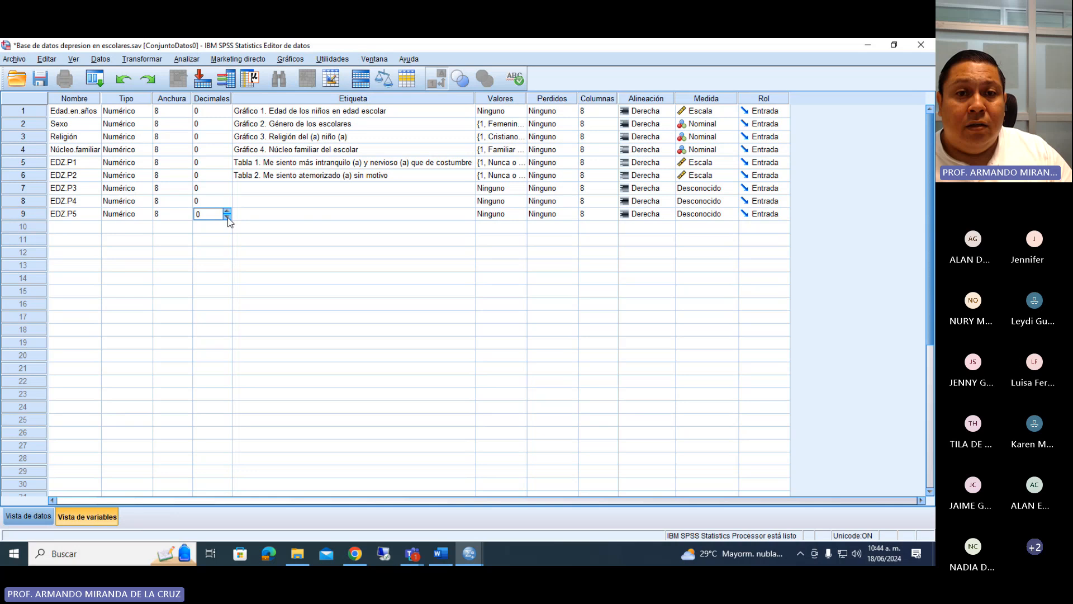
Enter the label prefixes "Tabla 3.", "Tabla 4." and "Tabla 5." for EDZ.P3, EDZ.P4 and EDZ.P5.
double_click(247, 187)
type("Tabla")
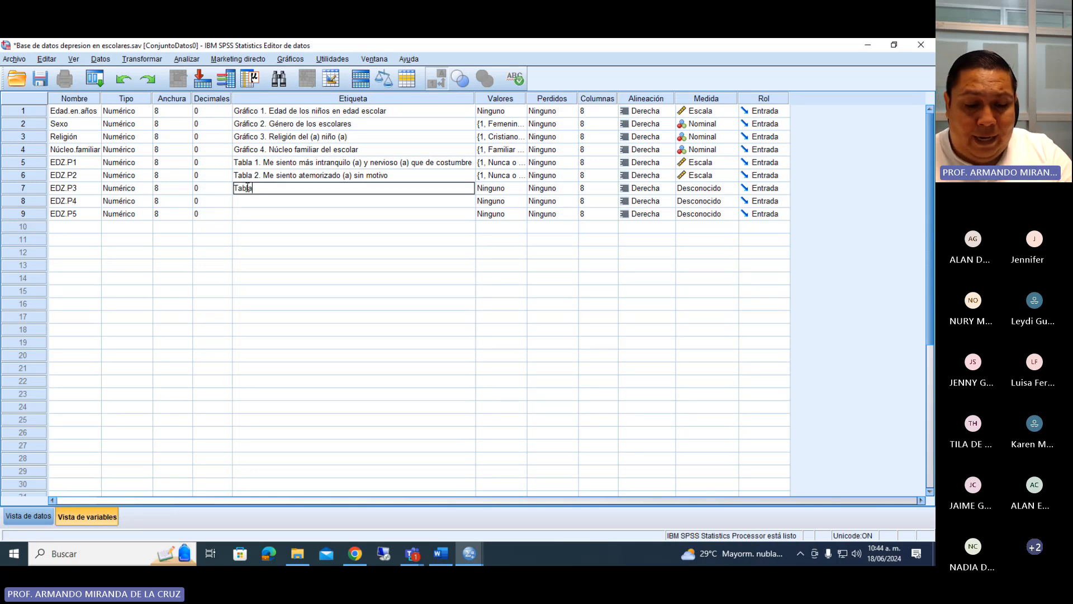
type(" 4.")
key("BackSpace")
key("BackSpace")
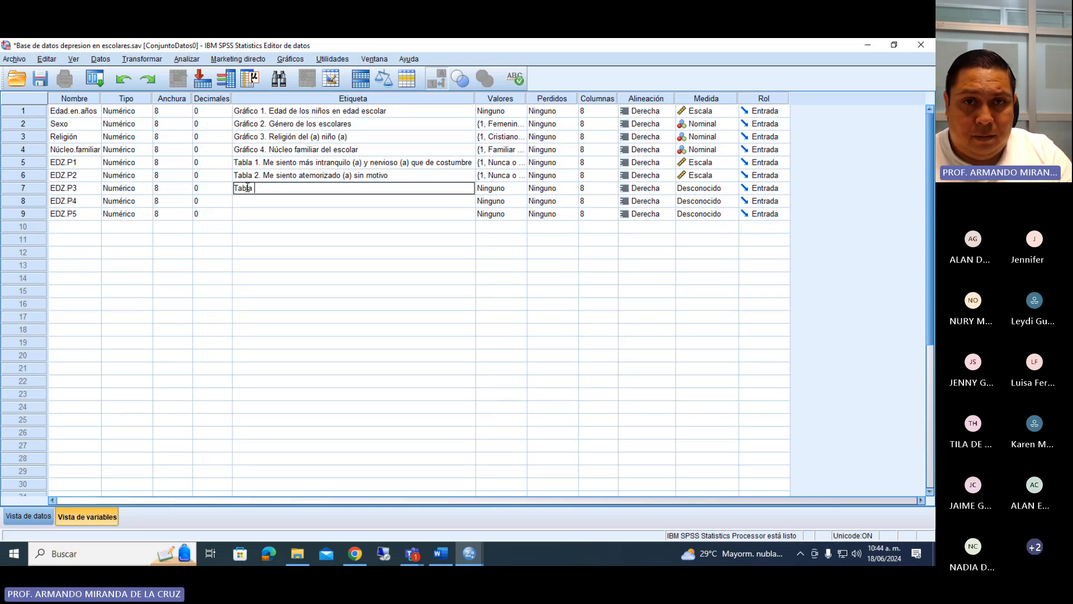
type("3.")
double_click(243, 202)
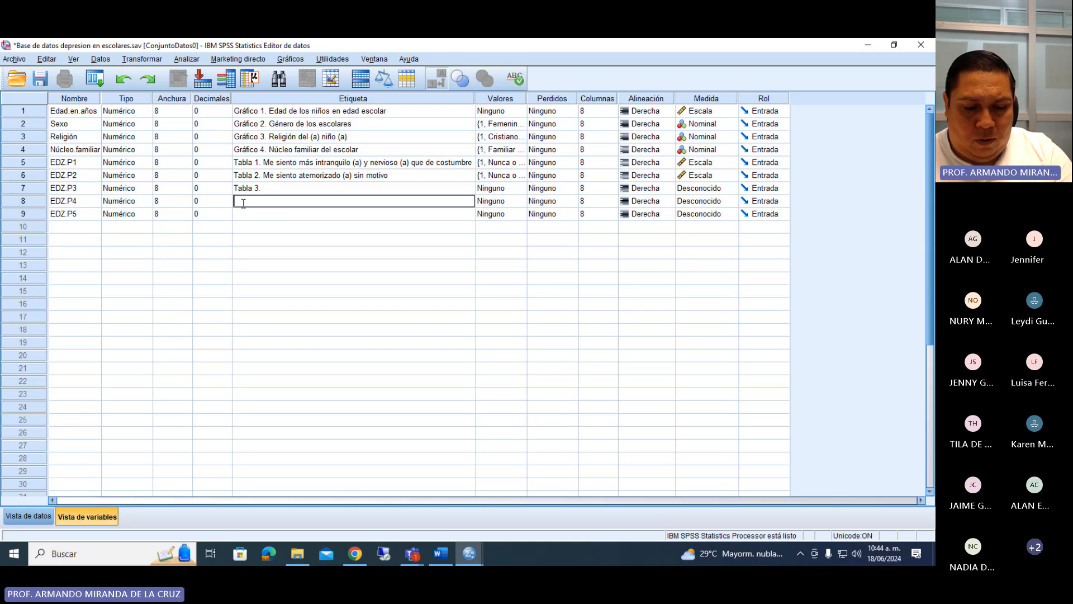
type("Tabla 4.")
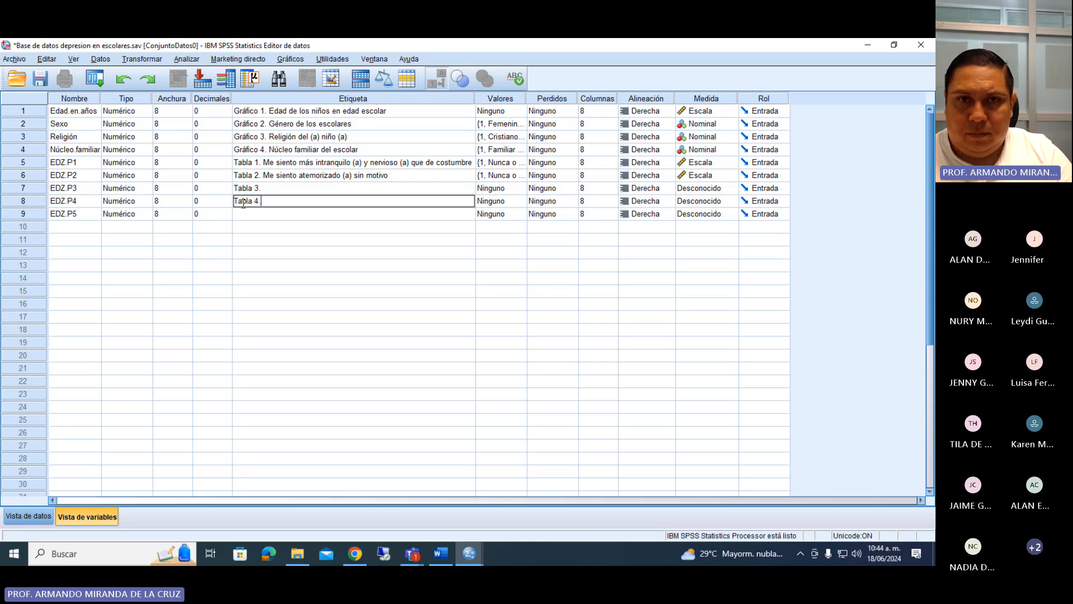
key("Return")
type("Tabla 5.")
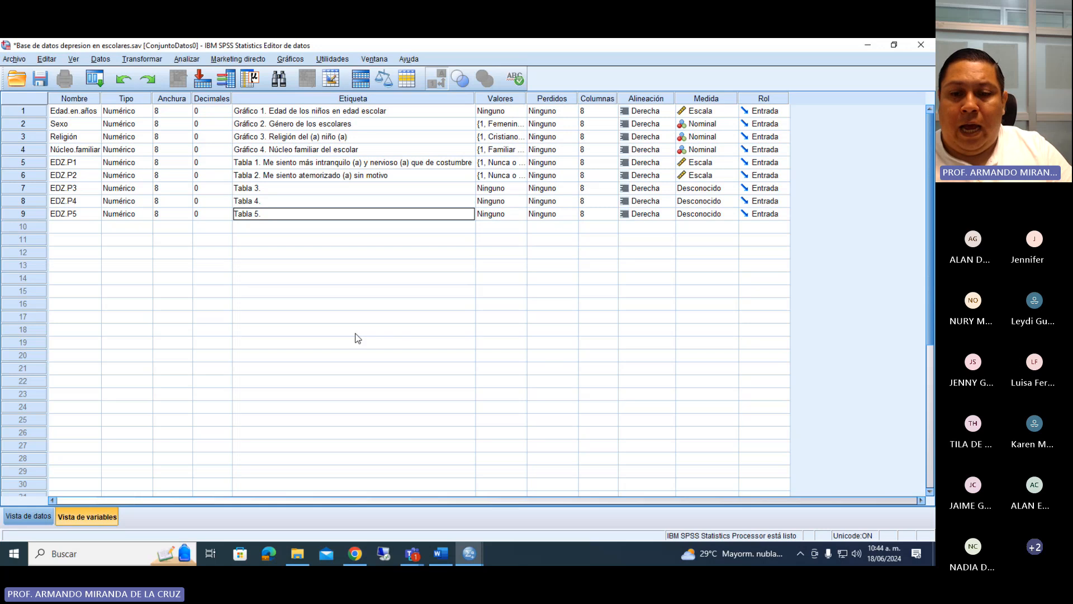
Copy question 3 from the Word questionnaire into the label of EDZ.P3, giving "Tabla 3. Me altero o agito con rapidez.".
left_click(441, 554)
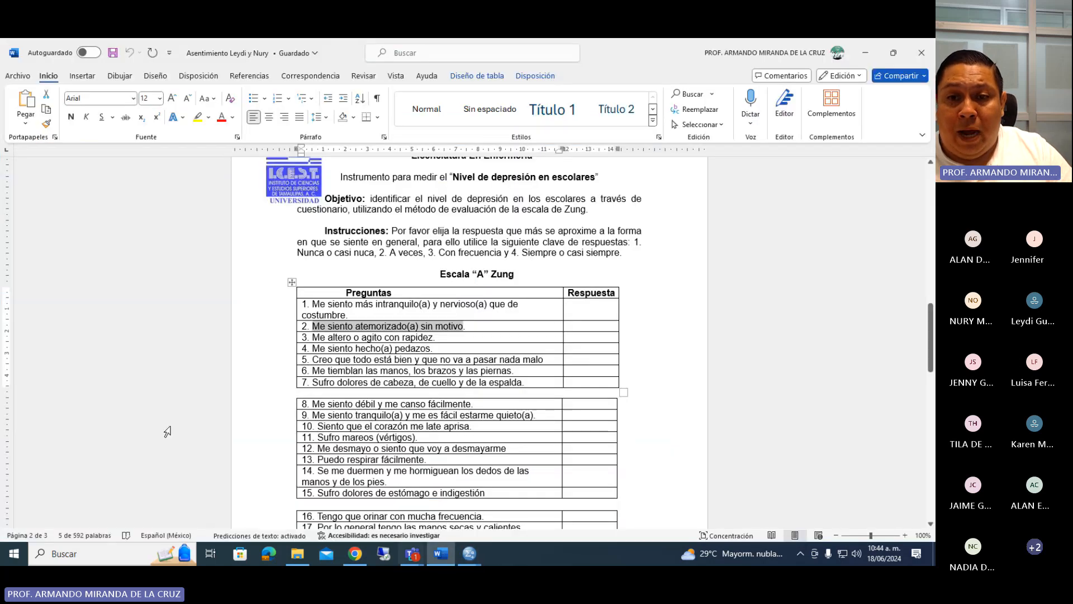
left_click_drag(435, 337, 312, 336)
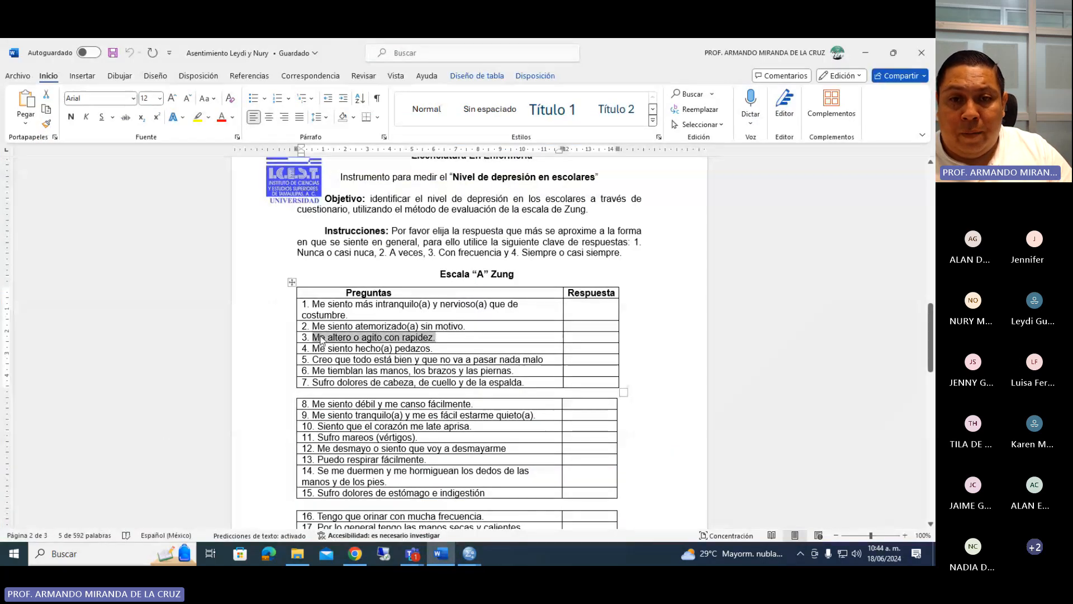
right_click(315, 337)
left_click(349, 291)
left_click(470, 554)
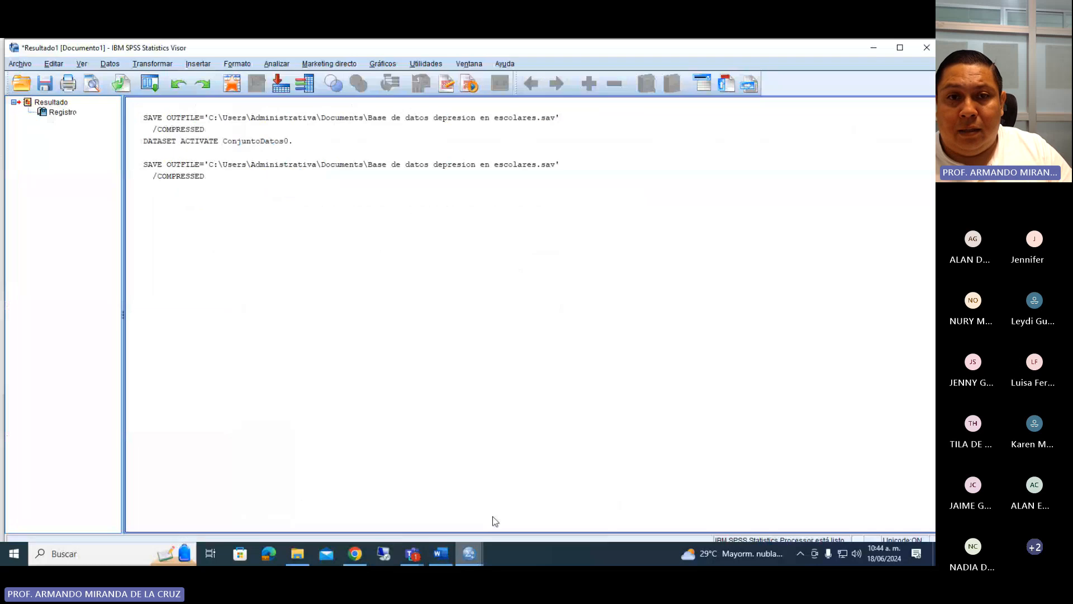
left_click(440, 505)
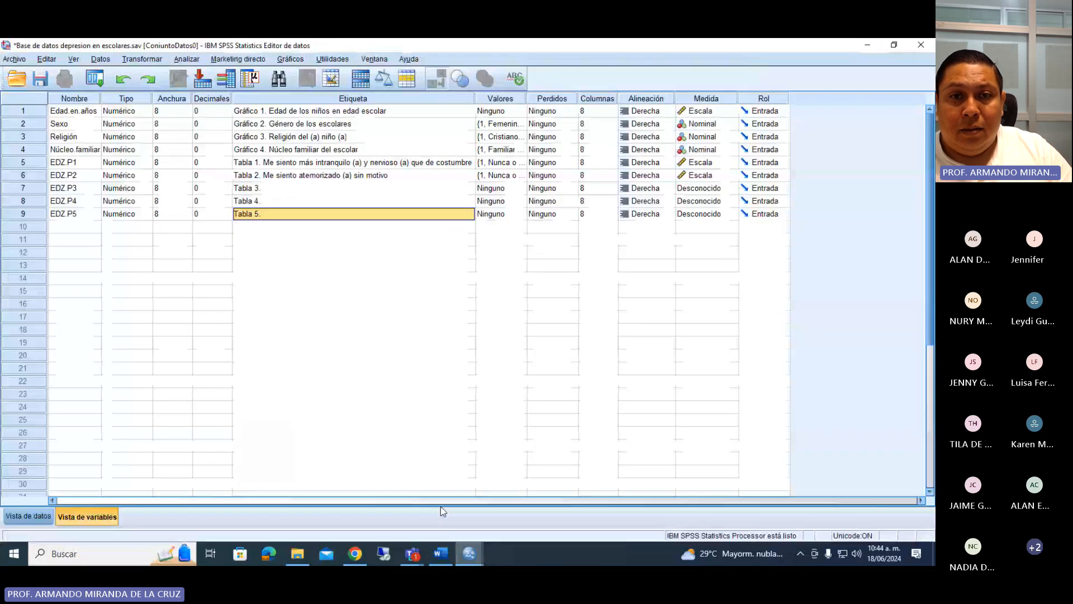
double_click(270, 186)
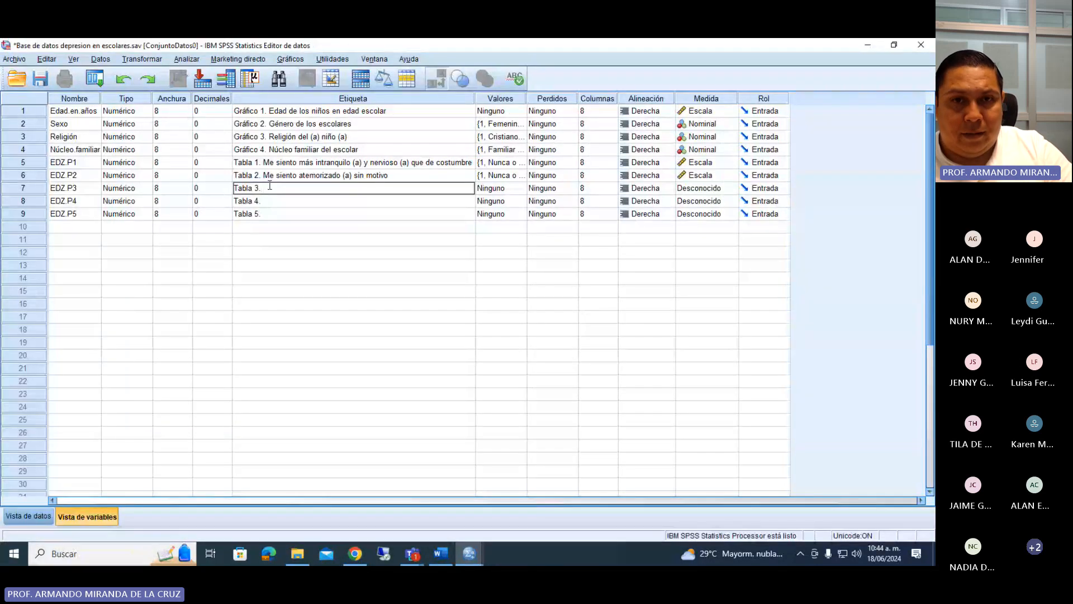
key("ctrl+v")
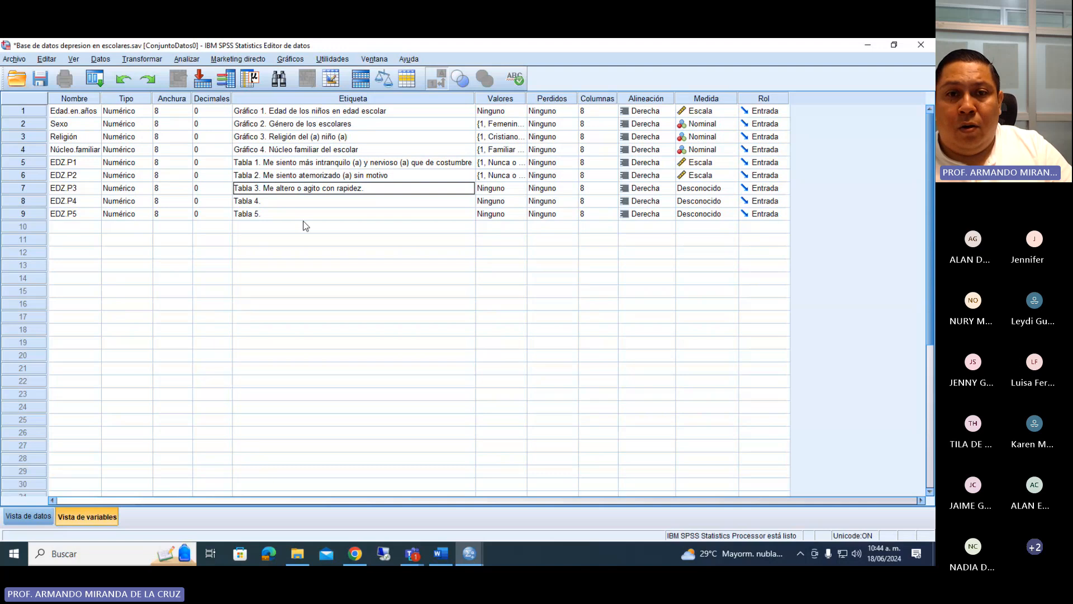
key("Return")
Copy question 4 from Word into the EDZ.P4 label and tidy it to read "Tabla 4. Me siento hecho (a) pedazos".
left_click(441, 553)
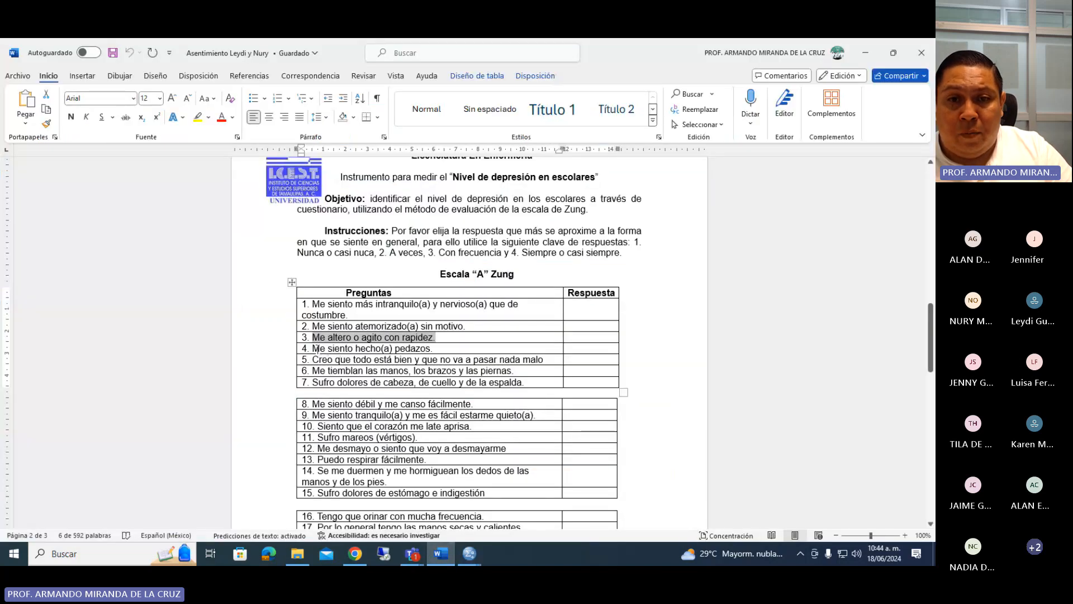
left_click_drag(318, 348, 433, 349)
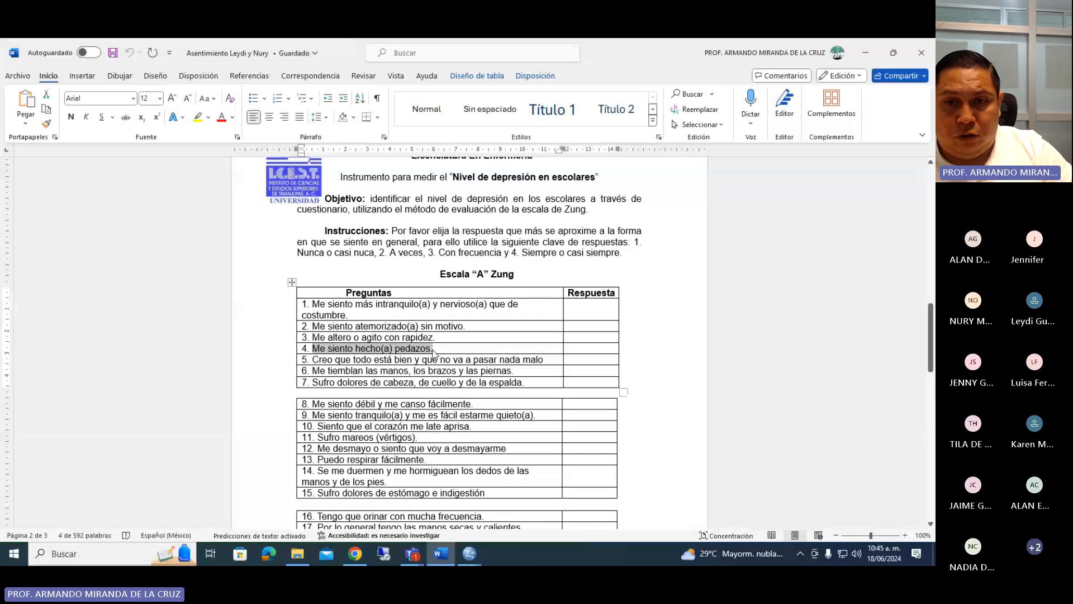
left_click(469, 553)
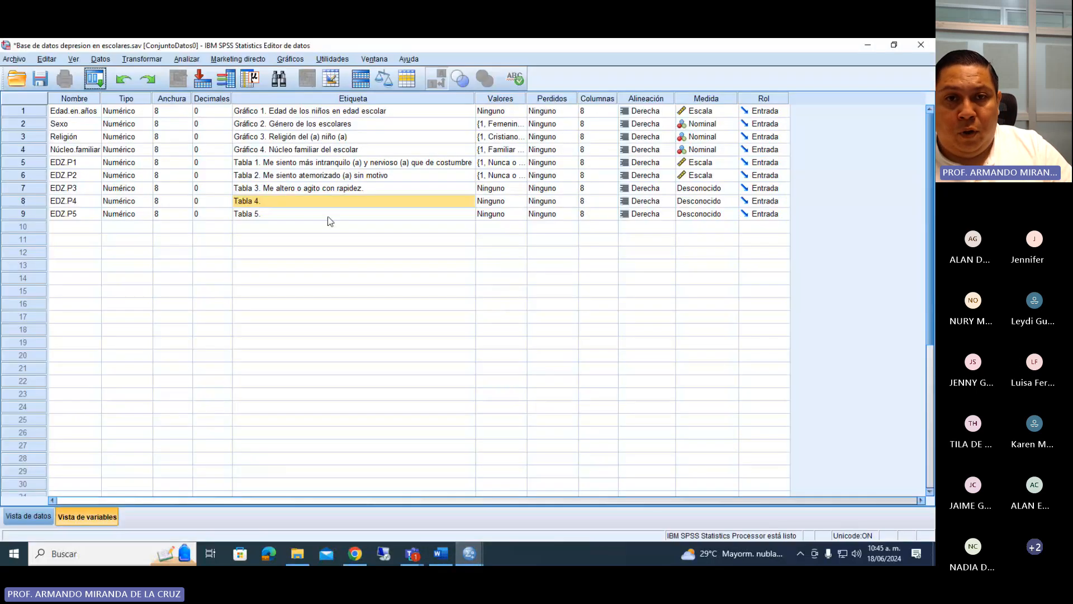
double_click(302, 200)
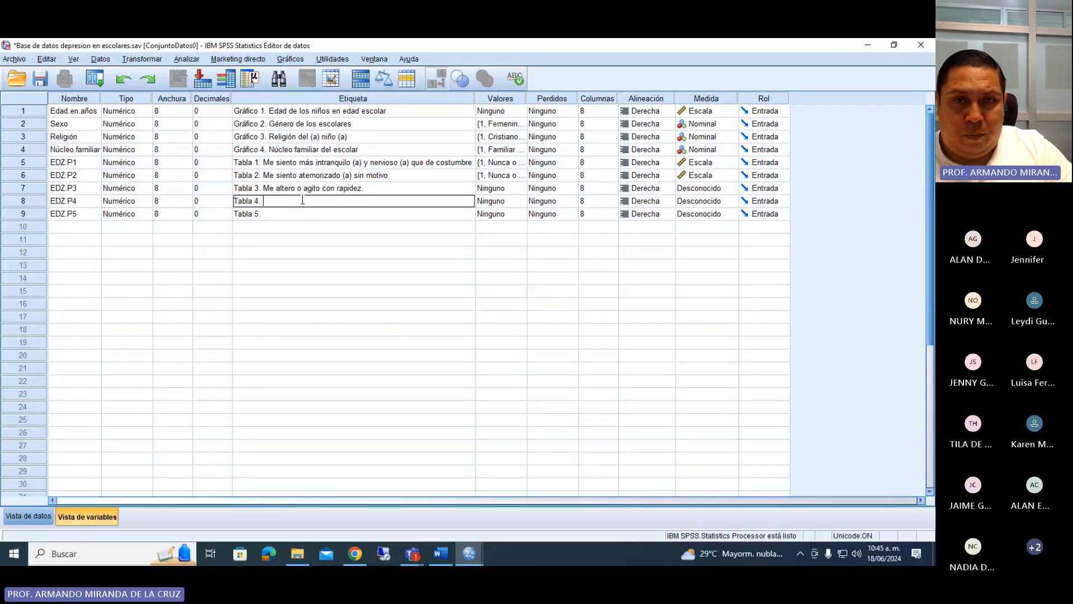
key("ctrl+v")
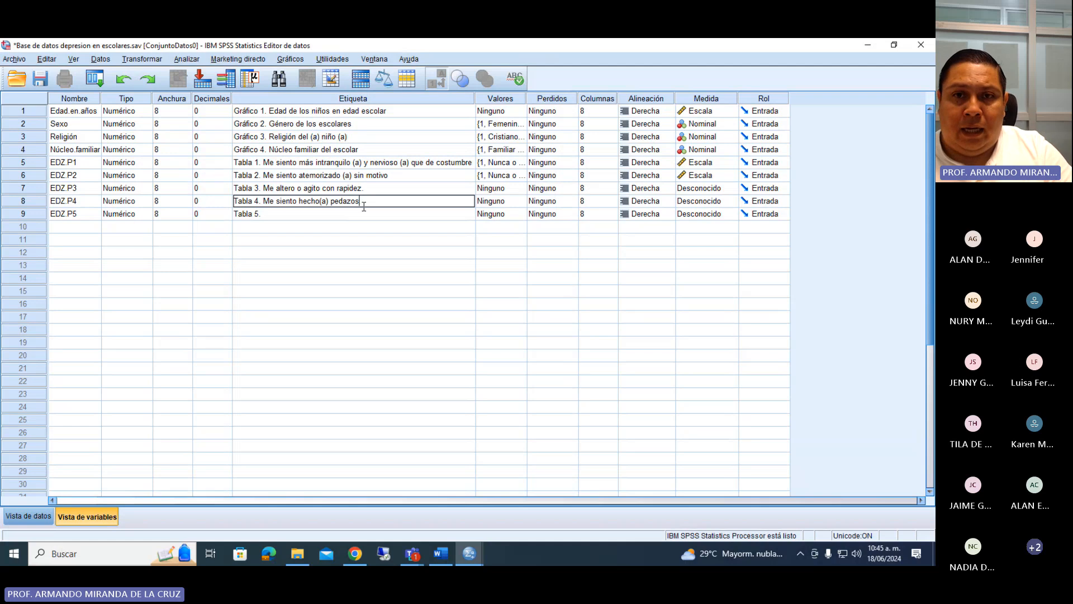
left_click(321, 201)
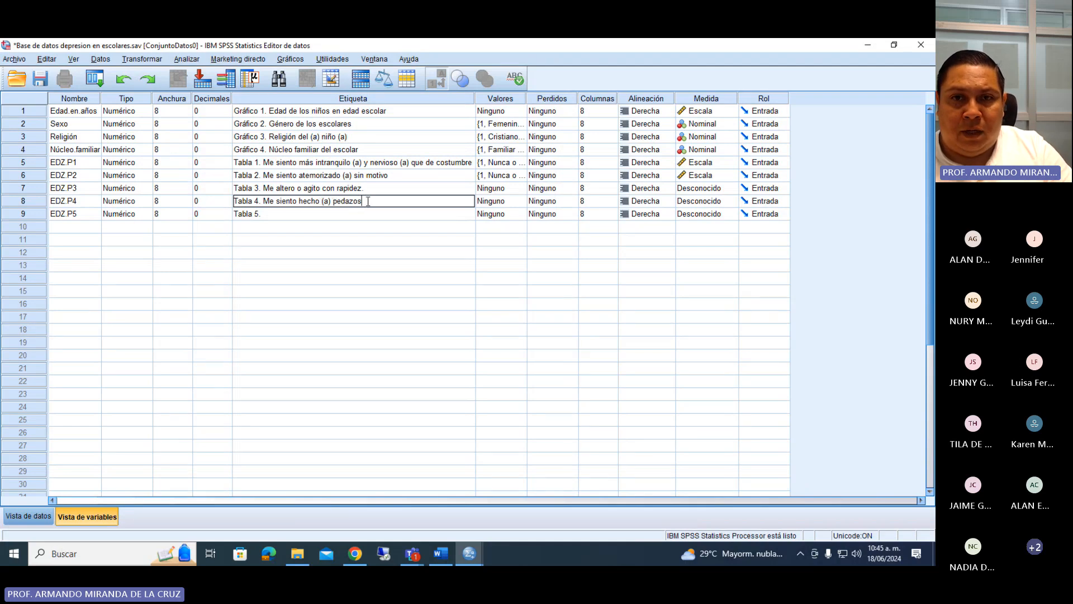
Complete the EDZ.P5 label with question 5 from Word as "Tabla 5. Creo que todo está bien y que no va a pasar nada malo".
left_click(313, 214)
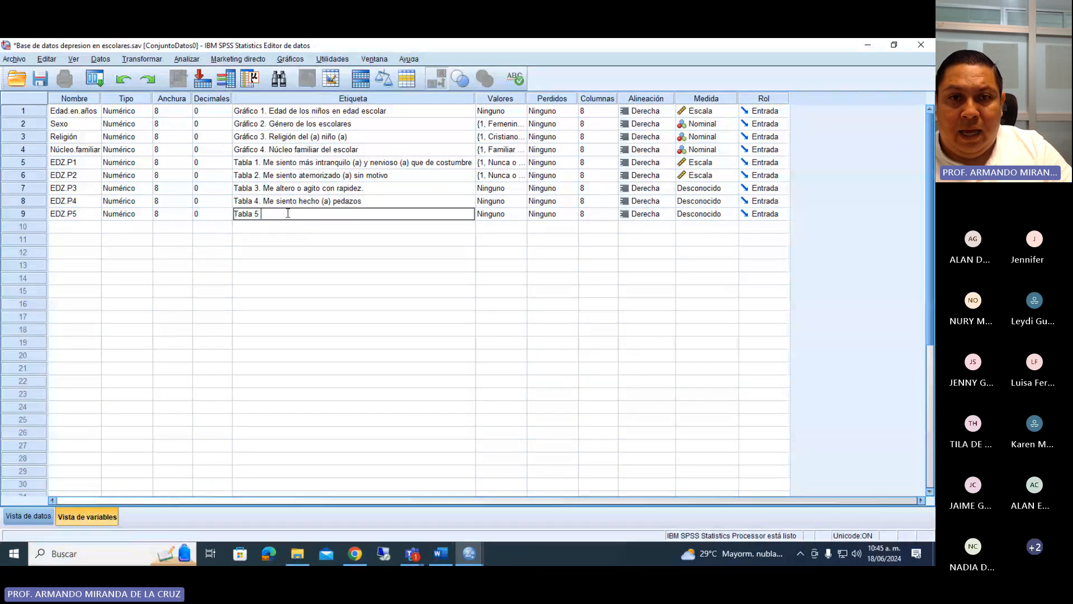
type(".")
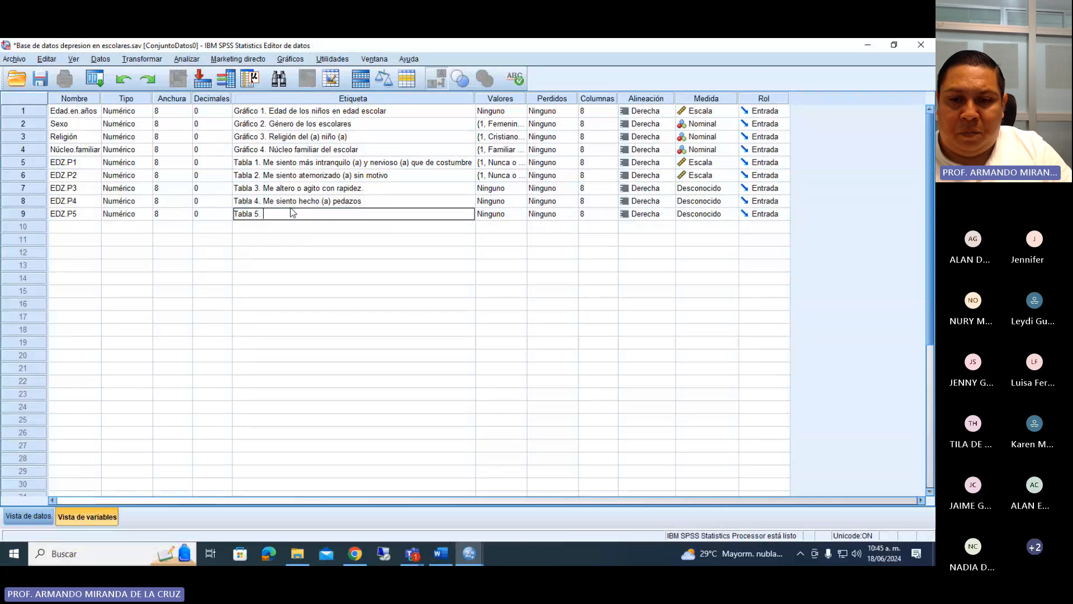
left_click(450, 558)
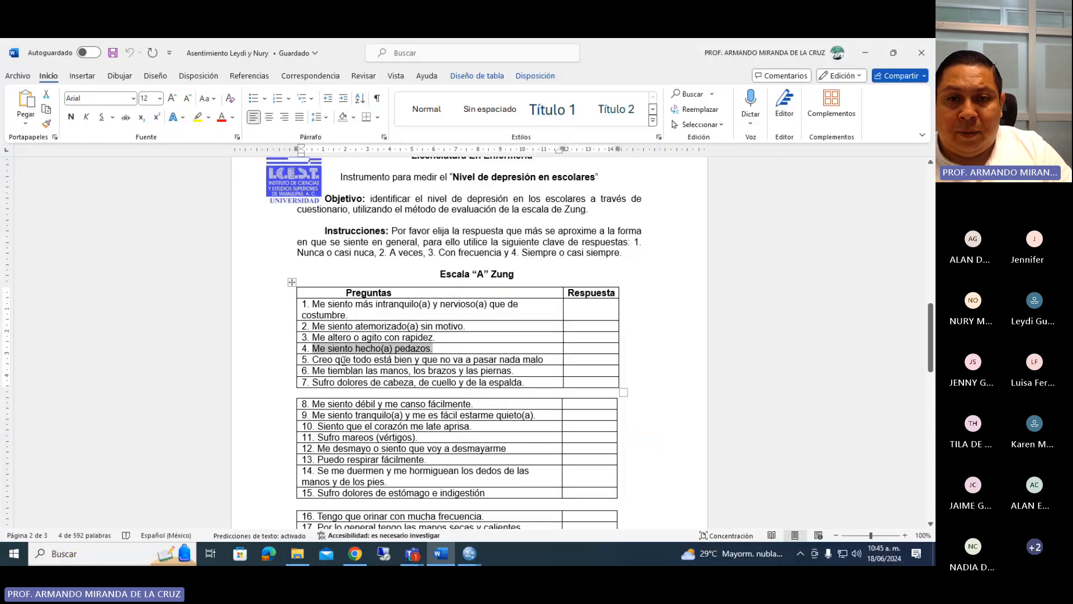
left_click_drag(312, 360, 542, 361)
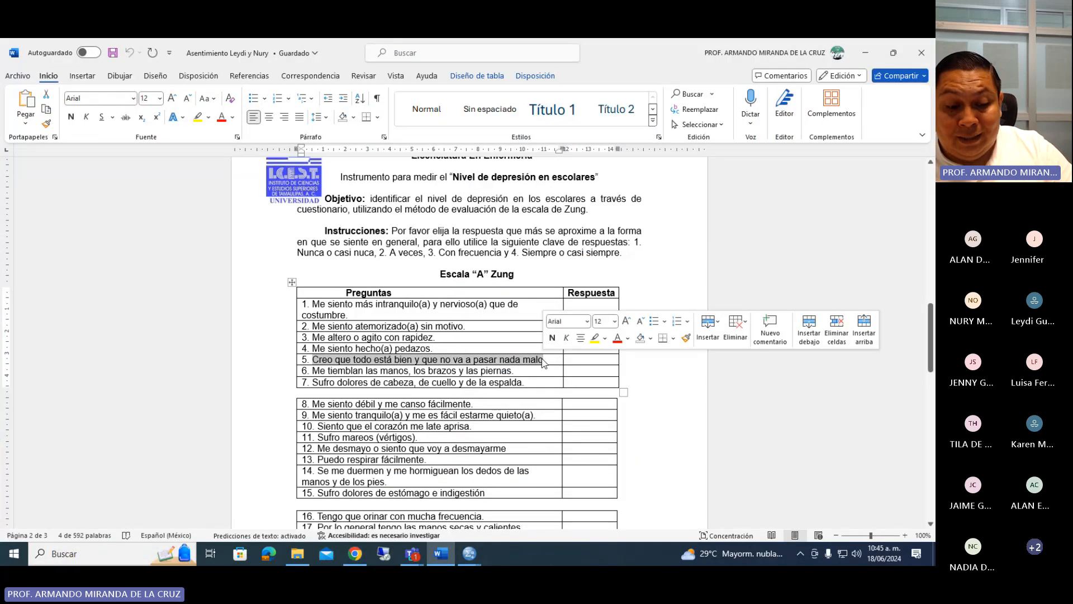
left_click(478, 543)
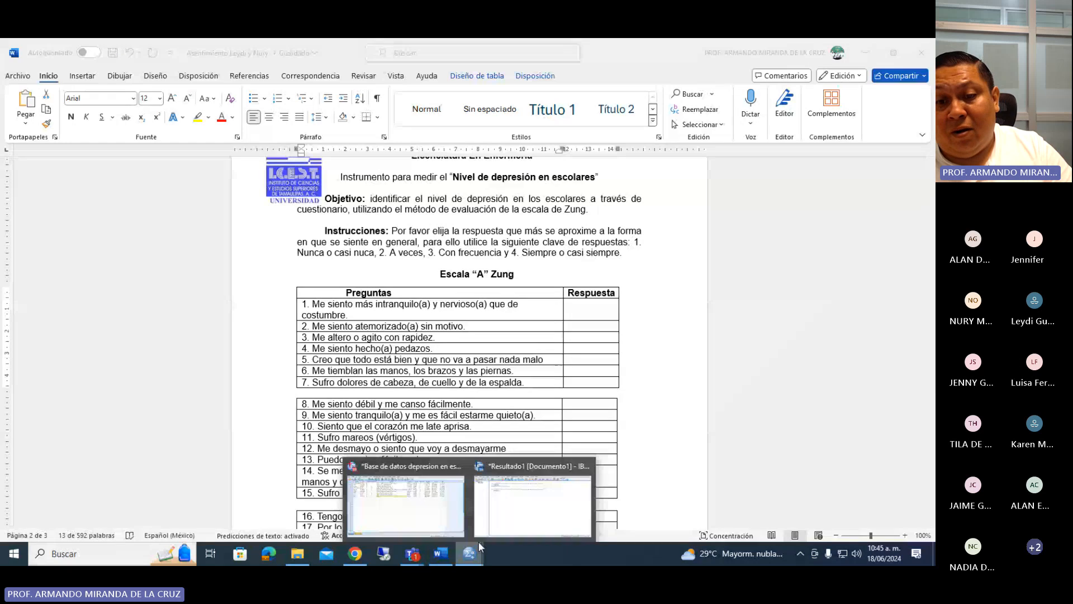
left_click(405, 503)
left_click(282, 216)
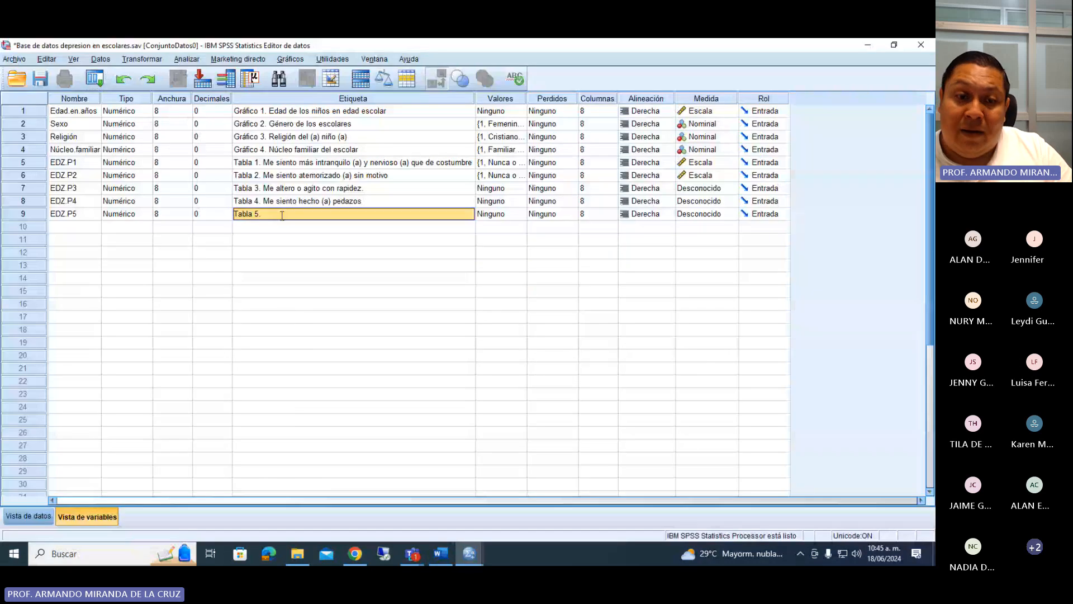
key("ctrl+v")
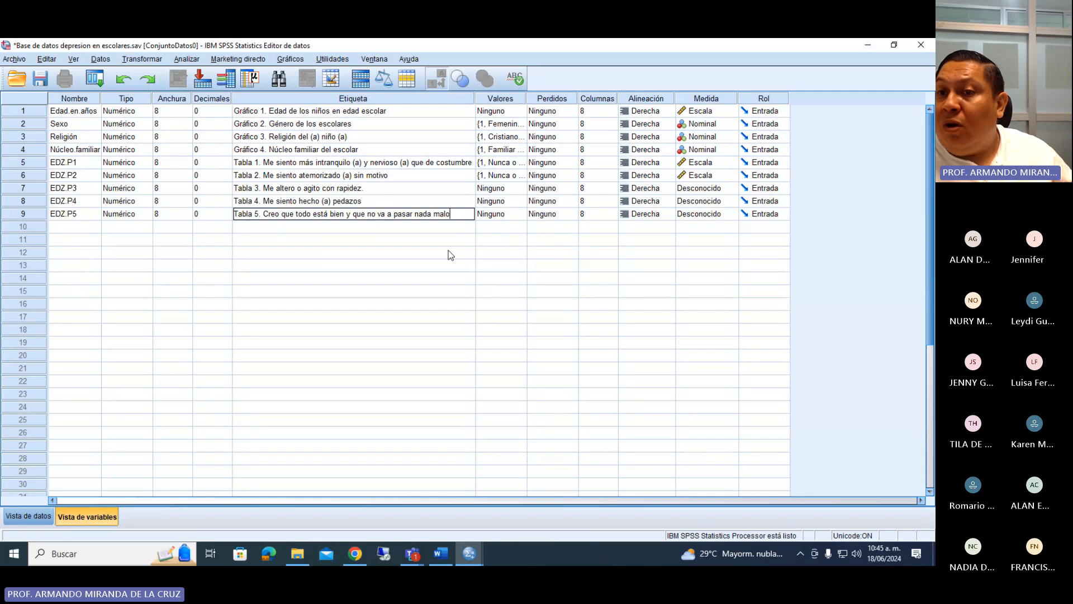
left_click(879, 477)
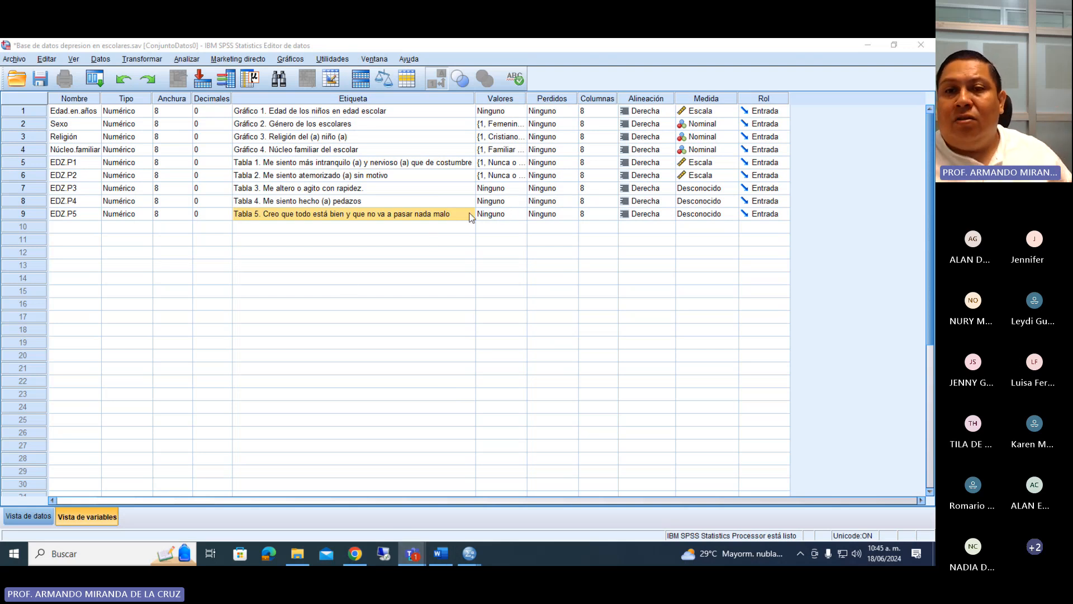
Copy the value labels of EDZ.P2 to EDZ.P3, EDZ.P4 and EDZ.P5.
right_click(510, 178)
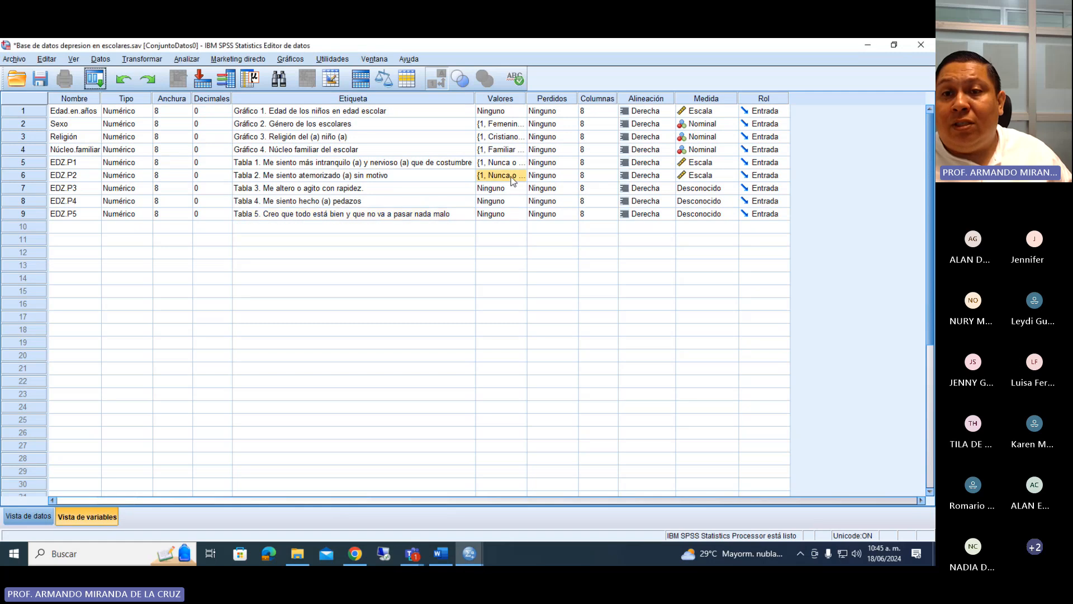
left_click(516, 183)
left_click_drag(504, 192, 505, 211)
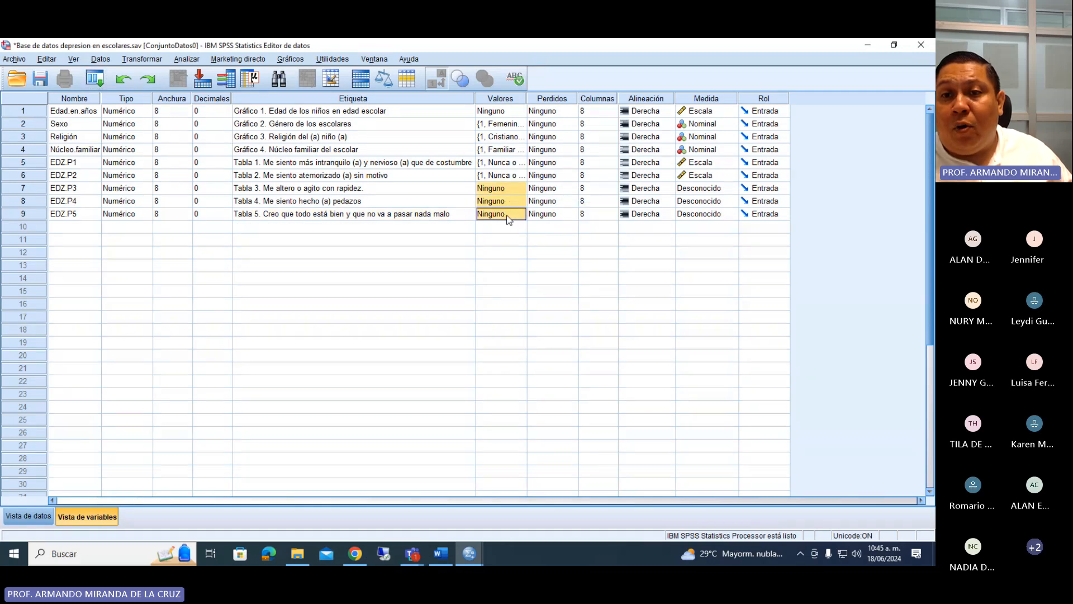
right_click(505, 211)
left_click(530, 228)
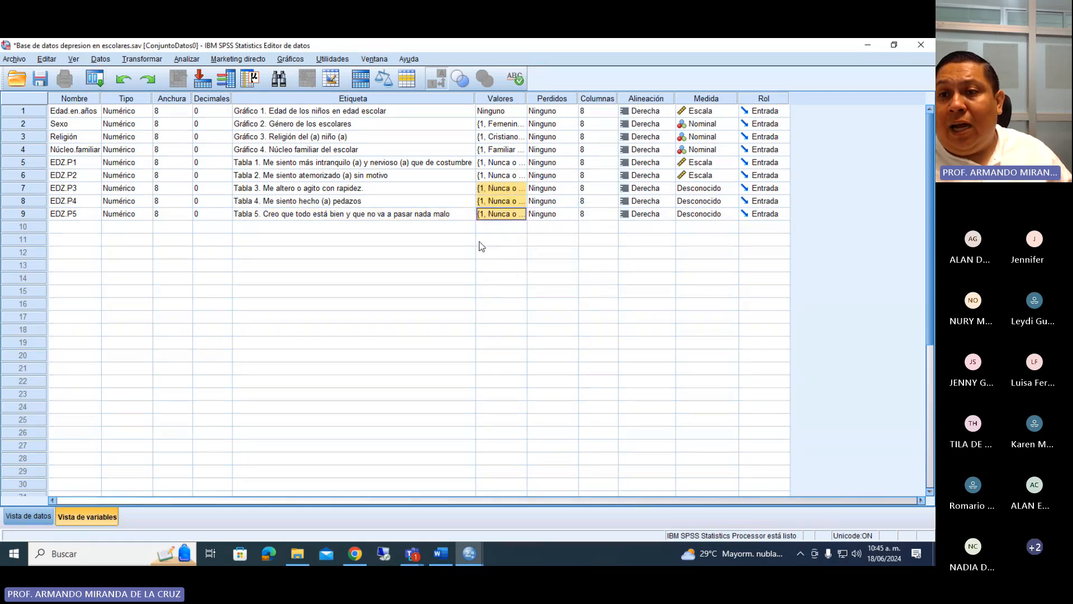
Copy the Escala measurement level from EDZ.P2 to EDZ.P3, EDZ.P4 and EDZ.P5, and save the database.
right_click(711, 177)
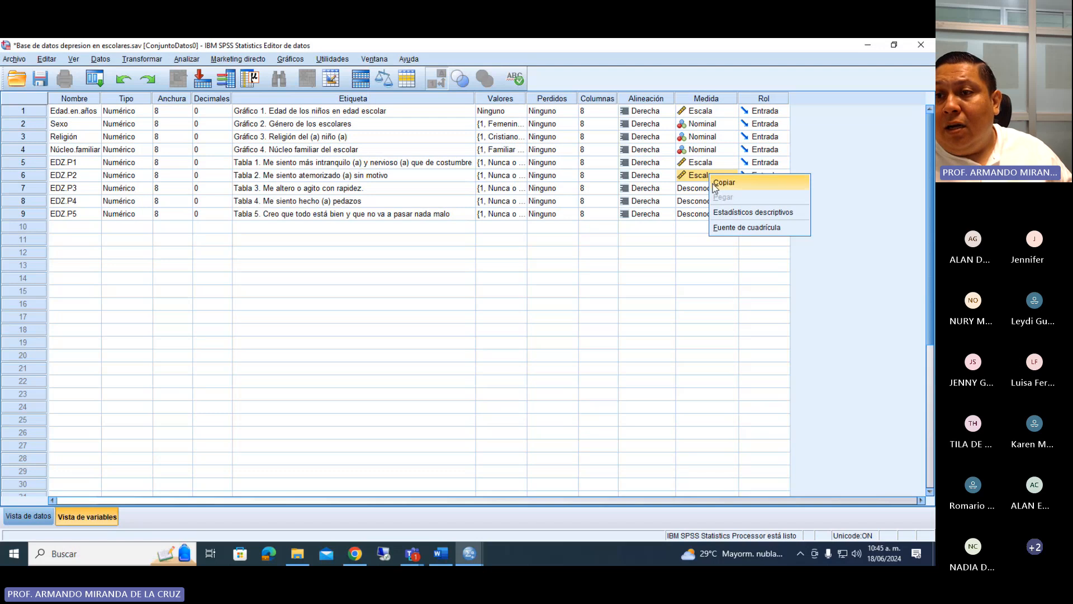
left_click(721, 183)
left_click_drag(708, 189, 710, 217)
right_click(710, 217)
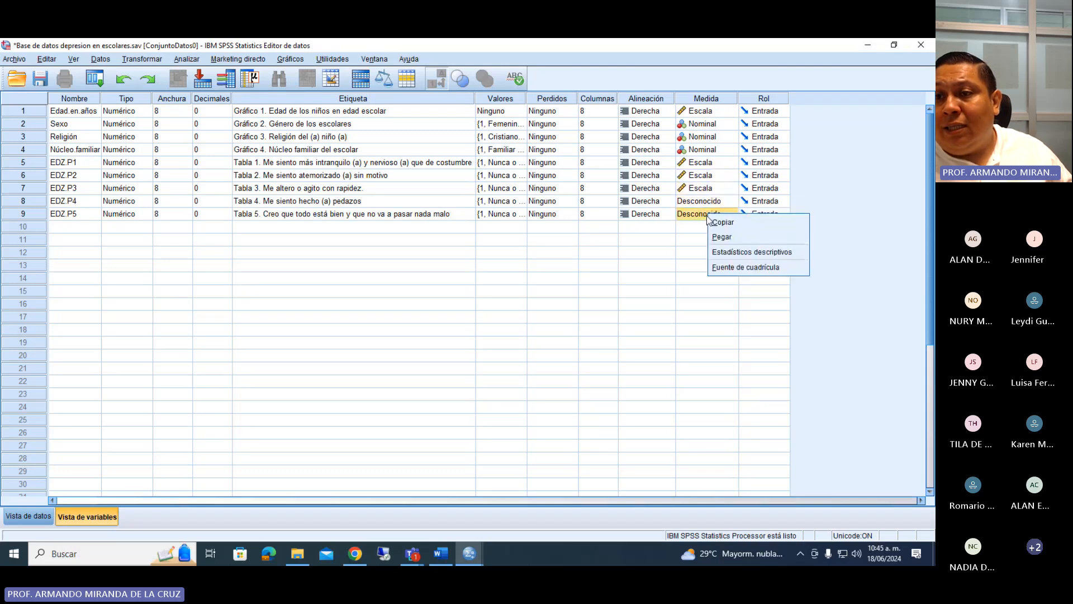
left_click(725, 238)
right_click(714, 203)
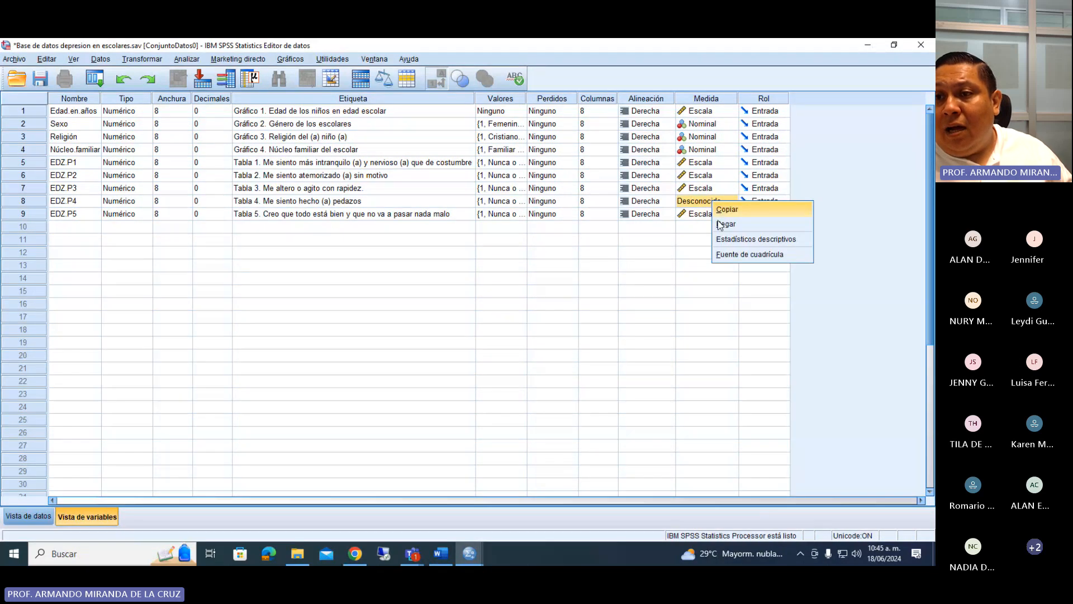
left_click(721, 223)
left_click(705, 239)
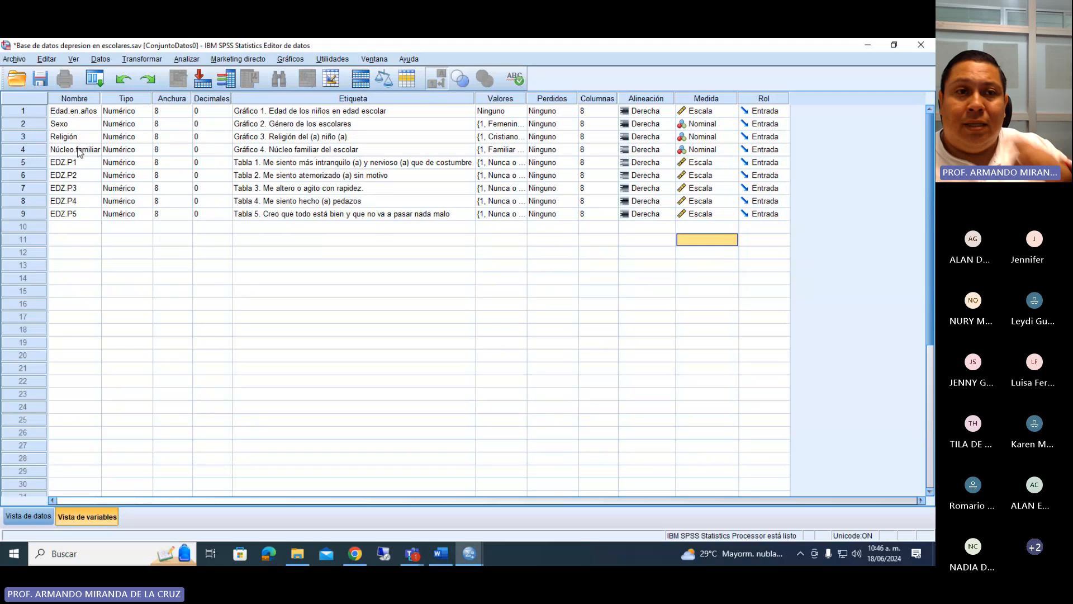
left_click(46, 84)
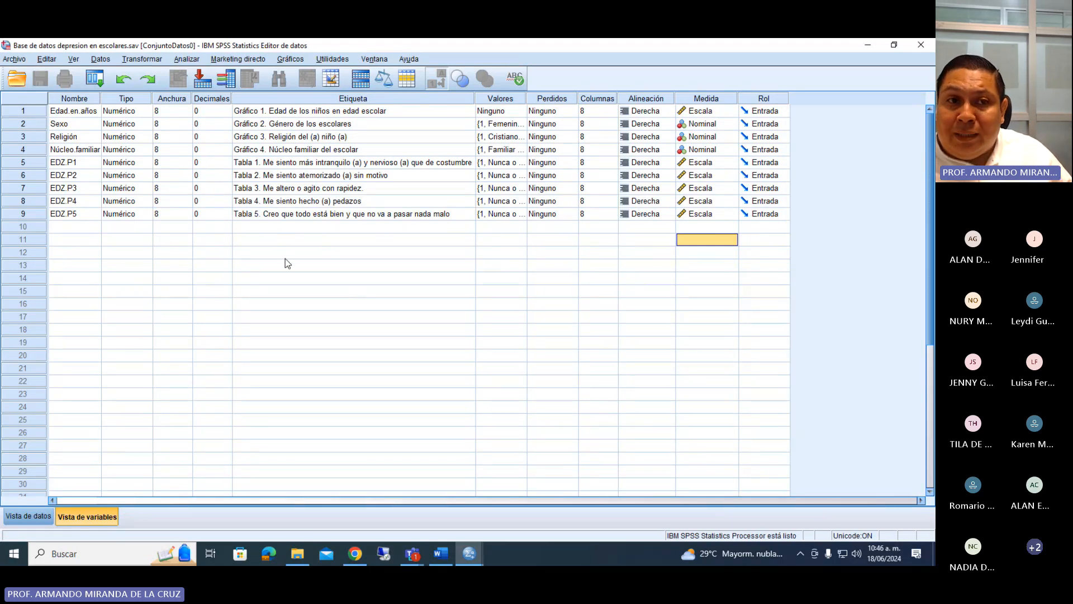
Review the remaining Zung scale questions up to number 20 in the Word questionnaire and return to the SPSS data editor.
left_click(448, 553)
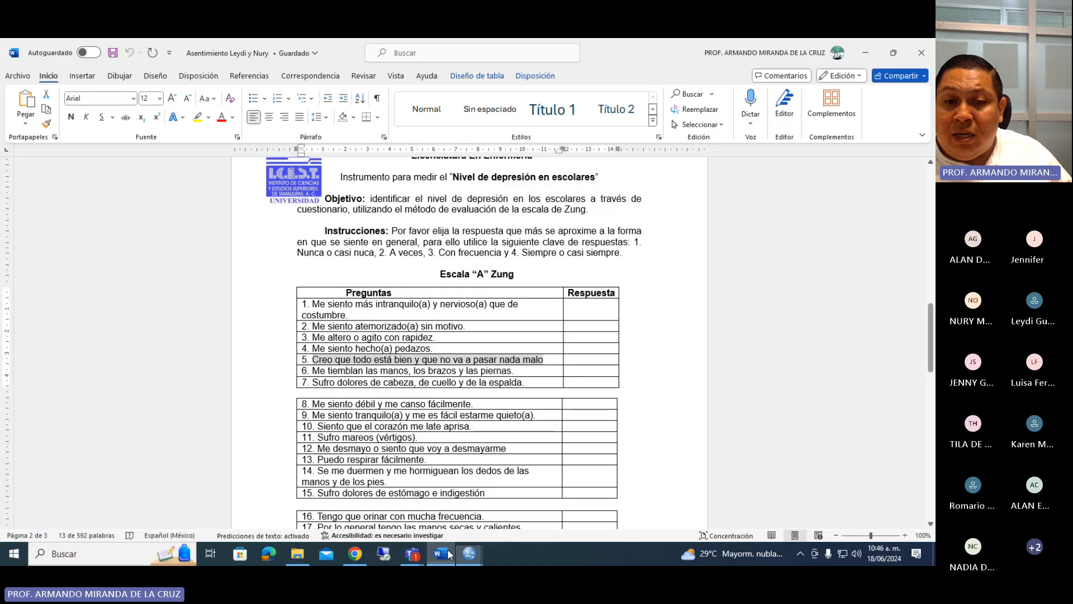
scroll(920, 499, "down", 3)
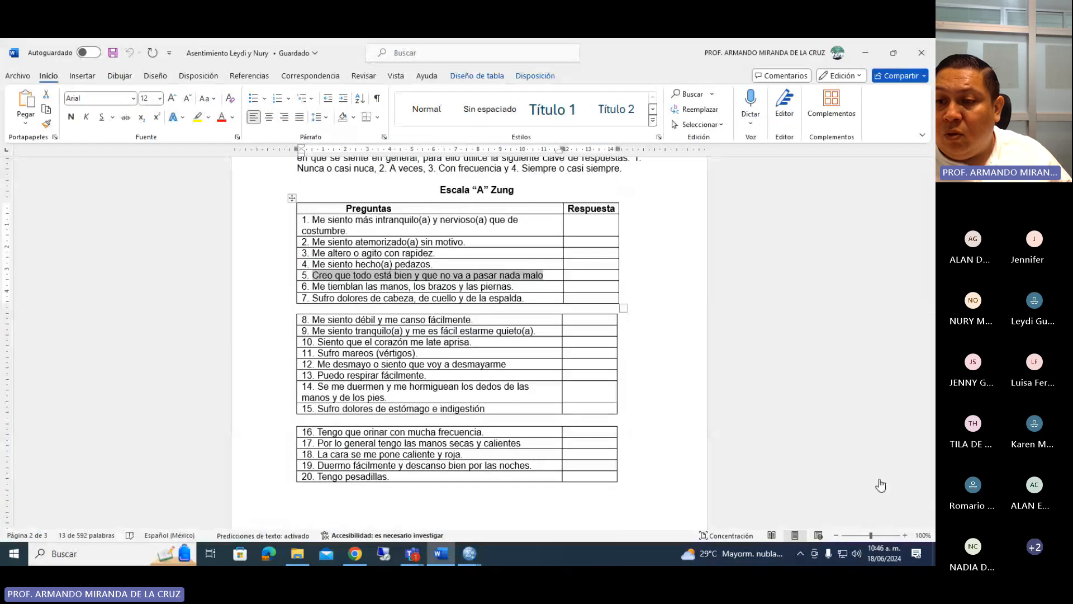
left_click(881, 482)
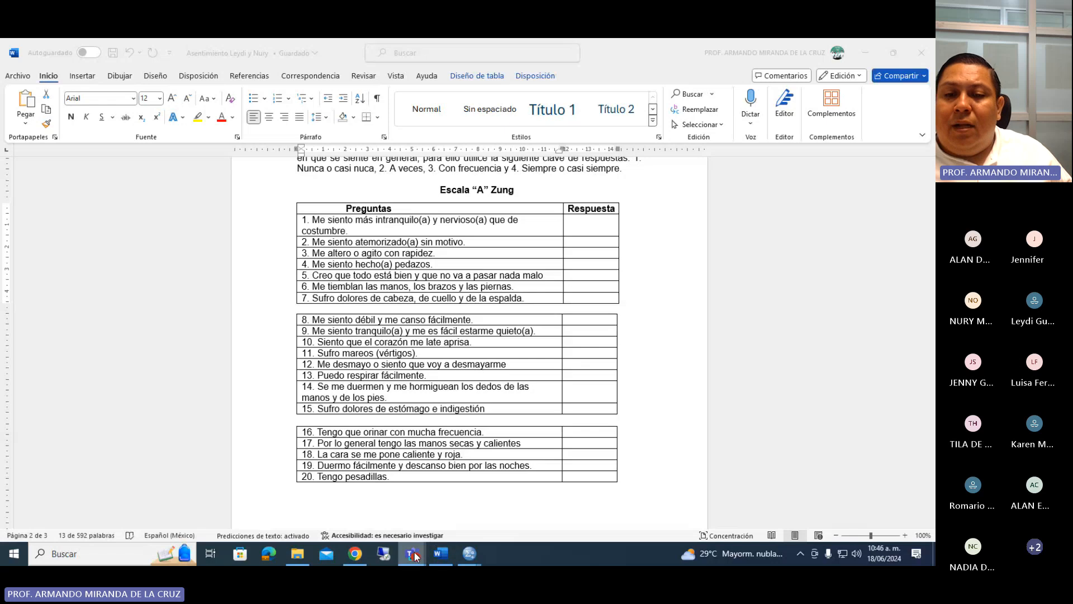
left_click(441, 552)
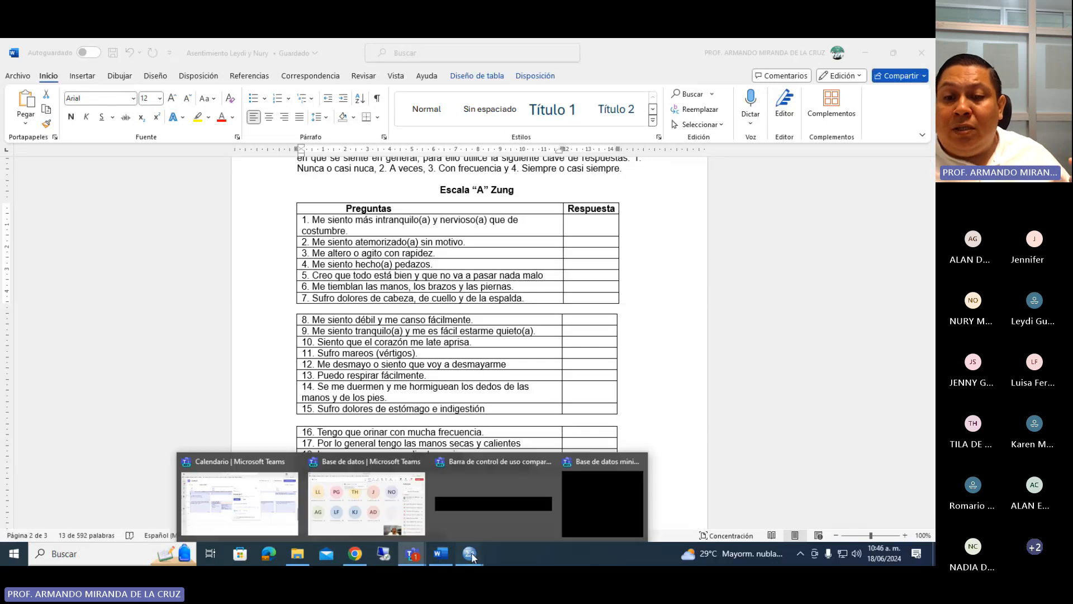
mouse_move(470, 553)
left_click(449, 515)
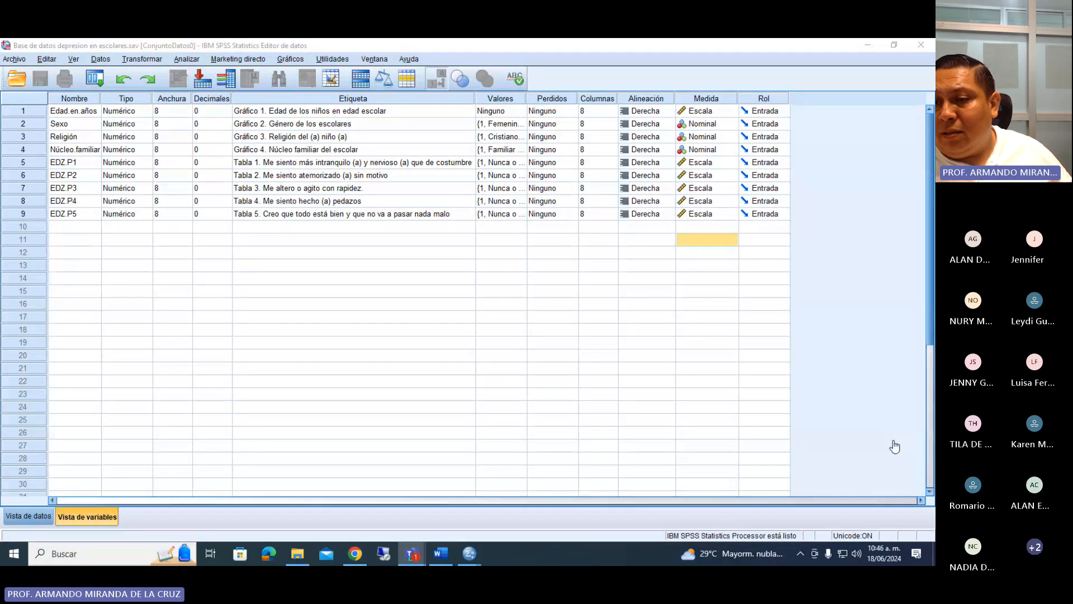
Switch to the Teams meeting, show the participants list and admit the two people in the waiting room.
left_click(416, 554)
left_click(490, 95)
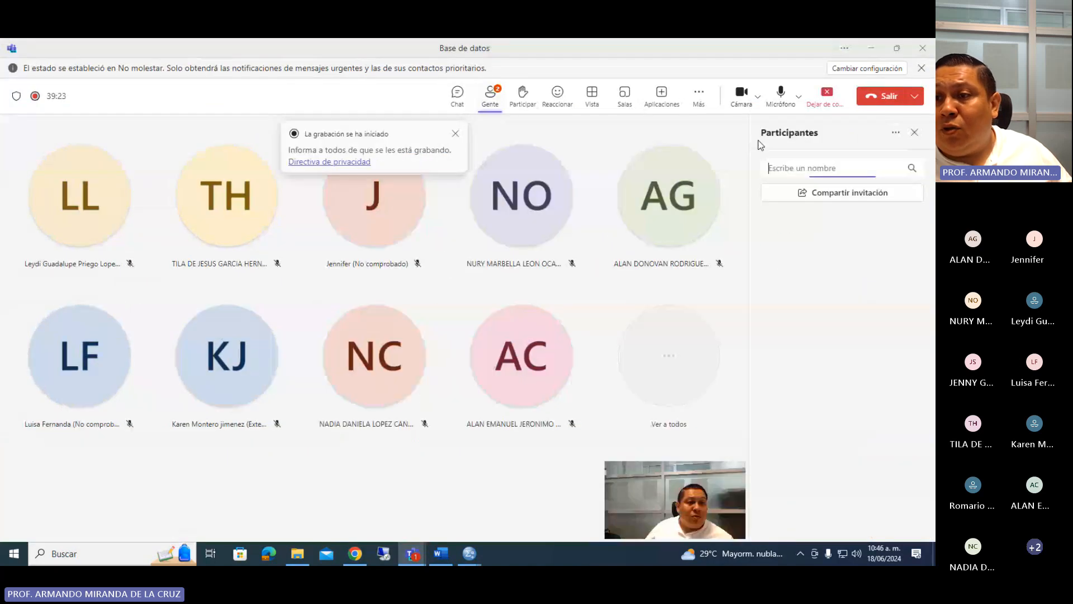
left_click(887, 241)
left_click(887, 272)
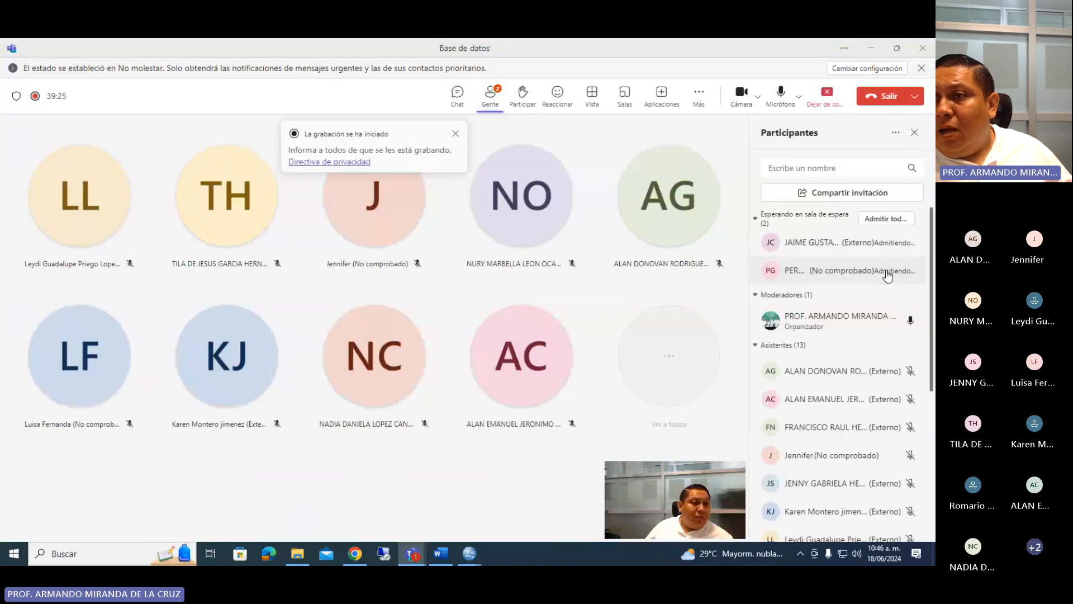
Return to the SPSS data editor, examine the value labels of EDZ.P5 and close them without changes.
left_click(871, 48)
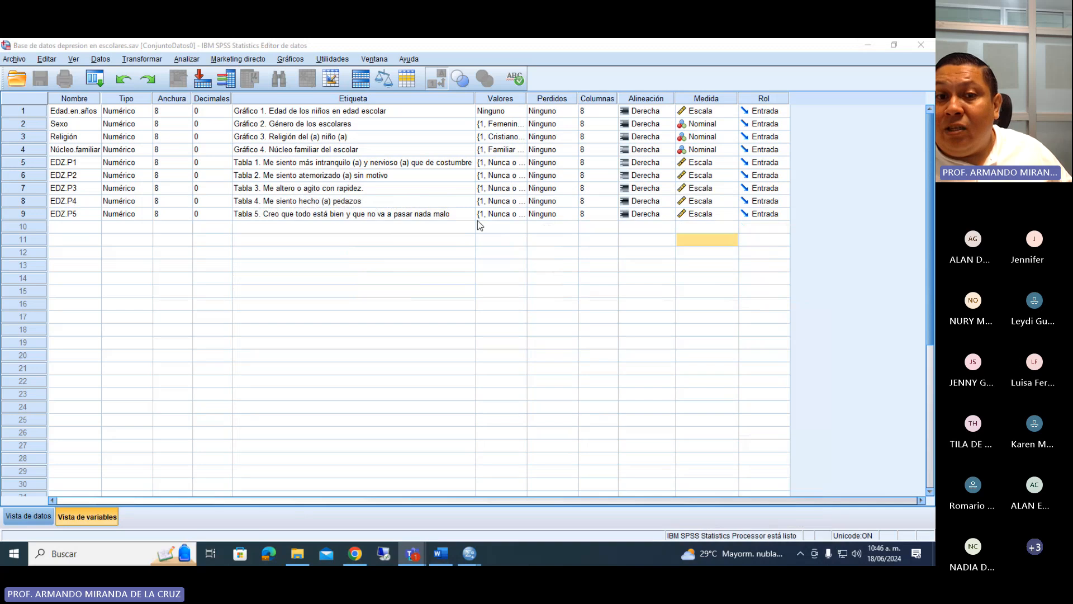
left_click(331, 216)
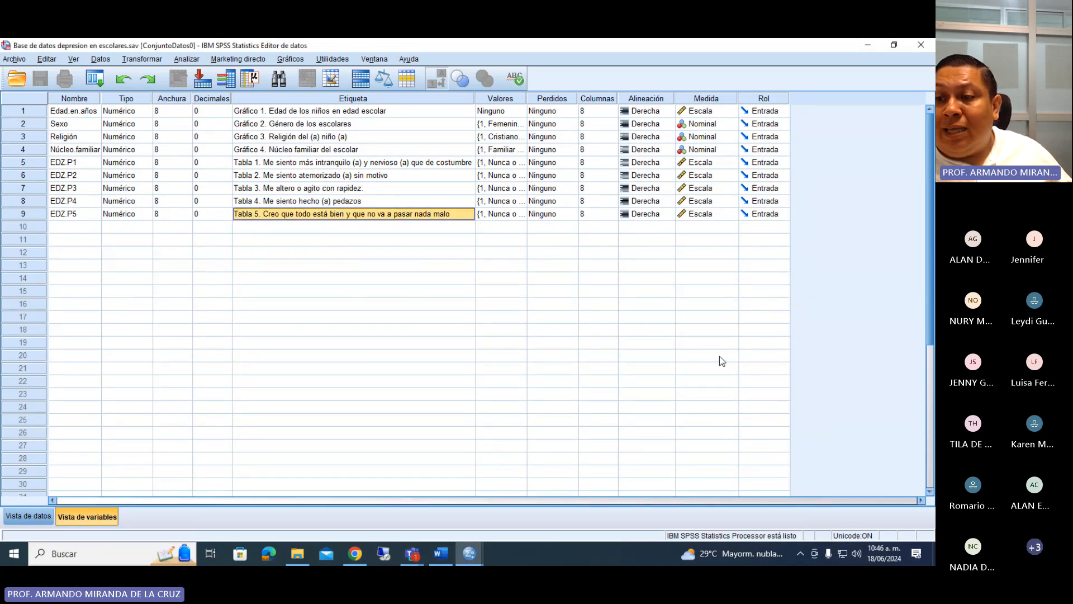
left_click(836, 479)
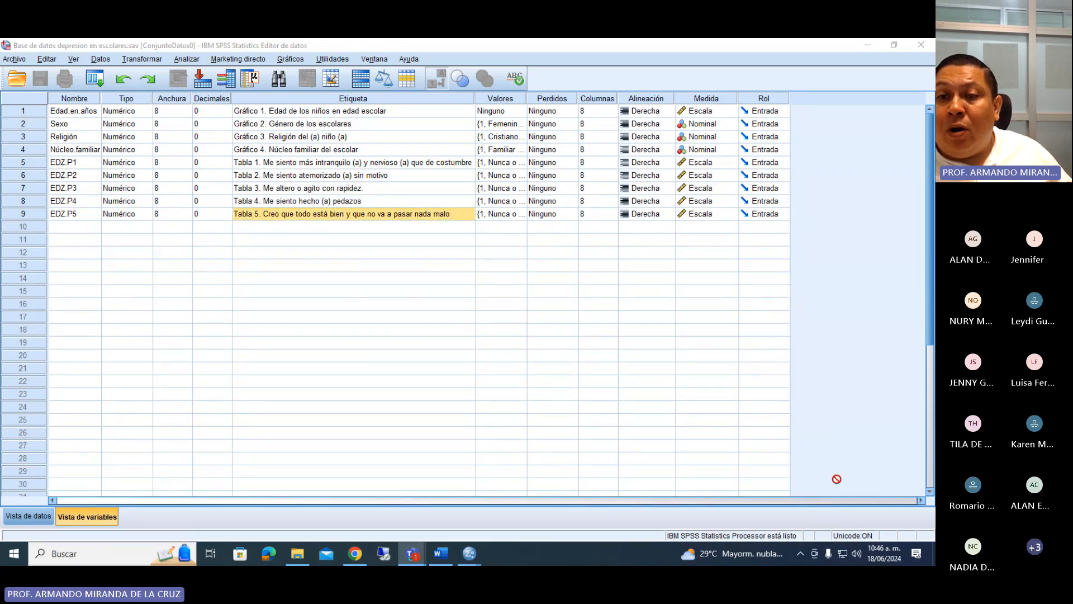
left_click(522, 216)
left_click(427, 315)
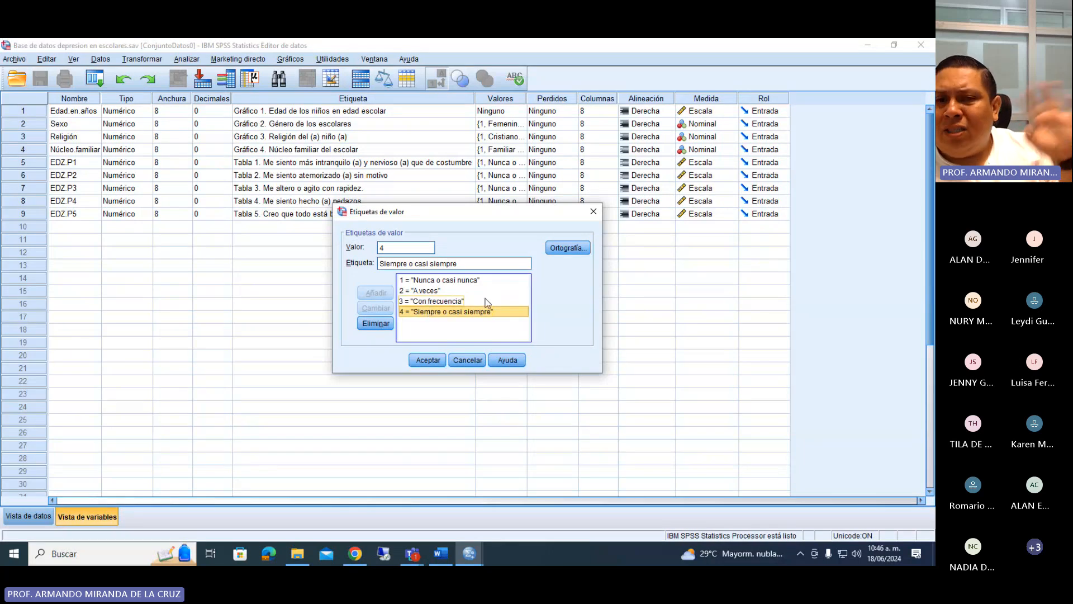
left_click(593, 212)
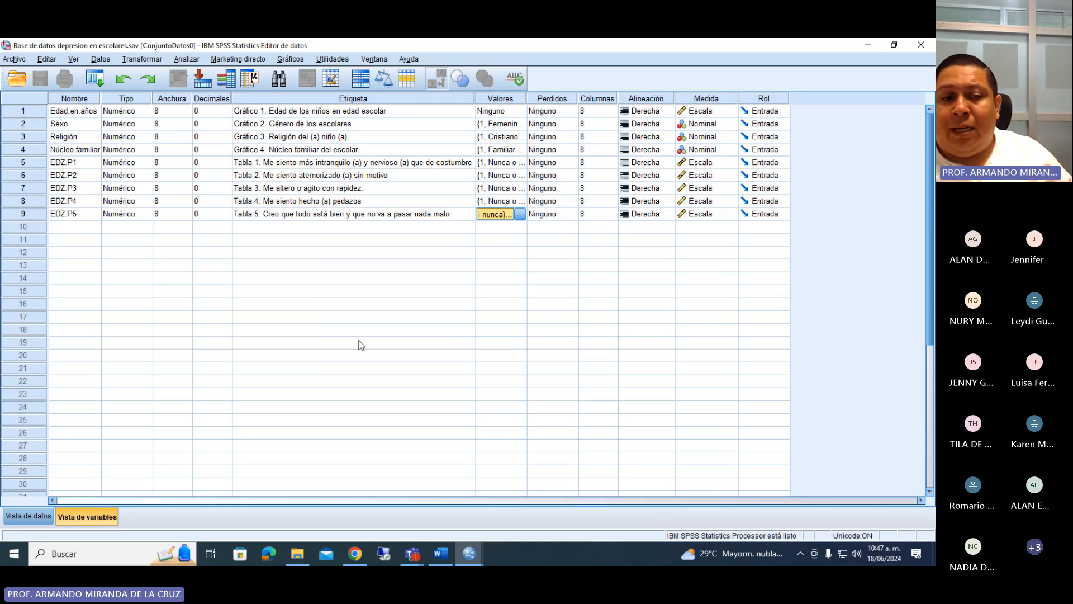
Show the data view and go through the variable columns from Edad.en.años to EDZ.P2.
left_click(21, 517)
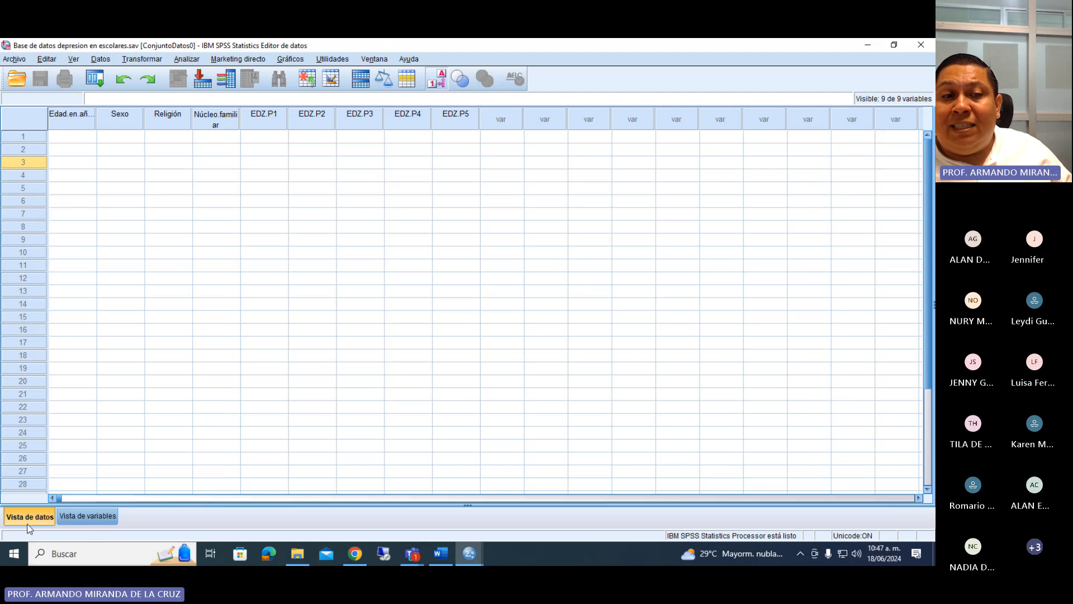
left_click(90, 126)
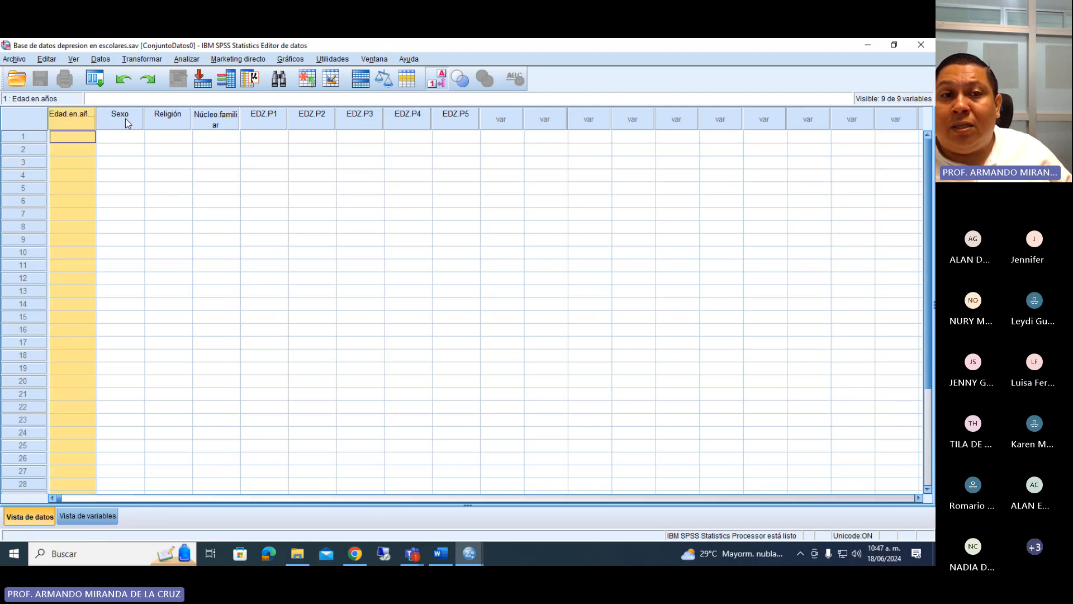
left_click(128, 122)
left_click(162, 119)
left_click(223, 121)
left_click(262, 121)
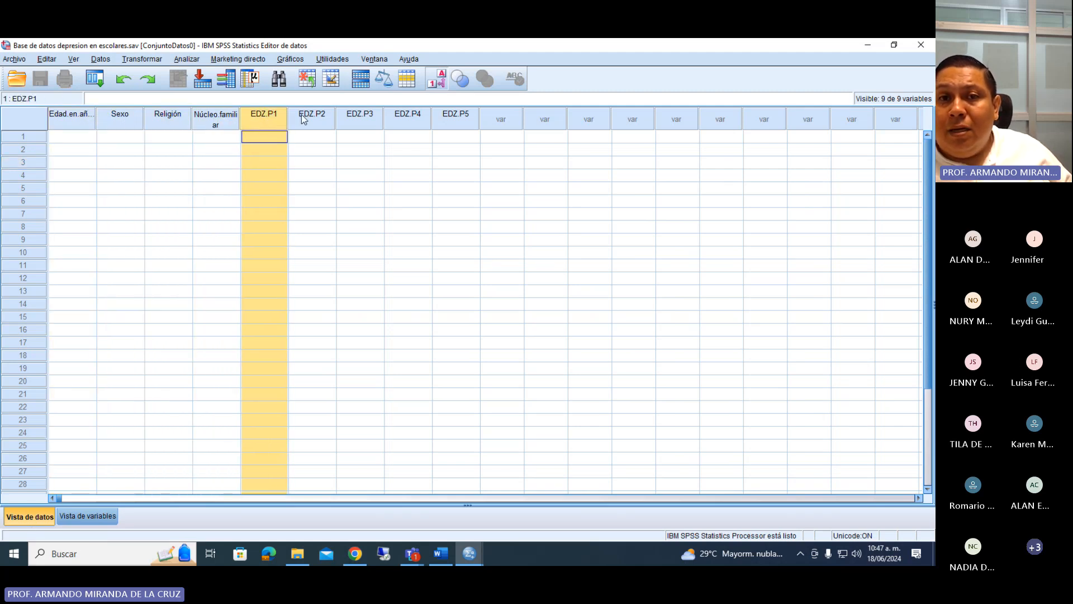
left_click(305, 119)
Enter age 12 and sex Femenino for case 1.
left_click(78, 138)
left_click(79, 140)
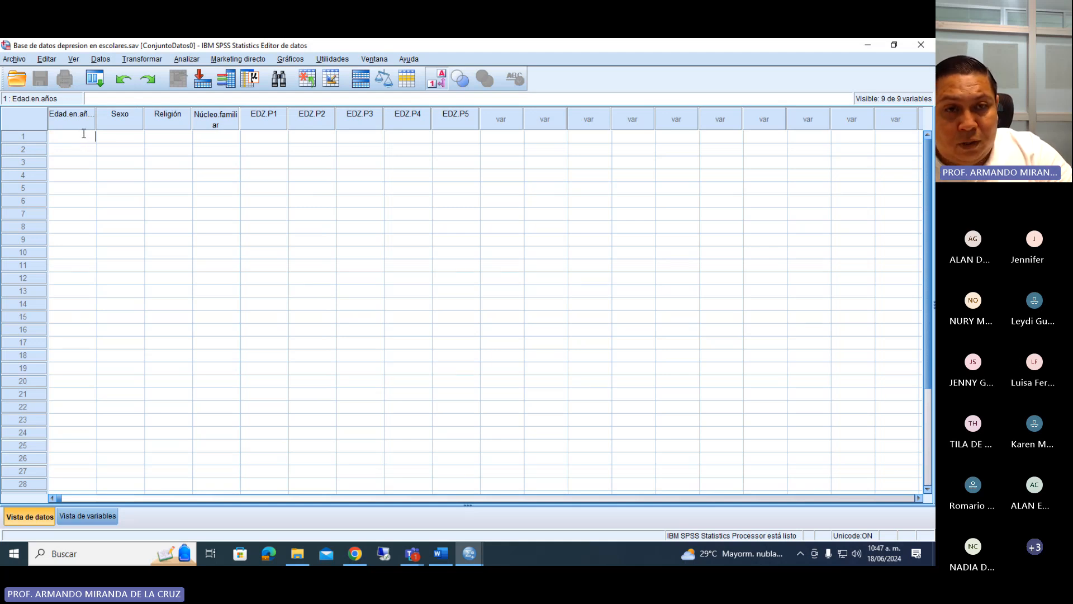
type("12")
left_click(121, 136)
left_click(137, 138)
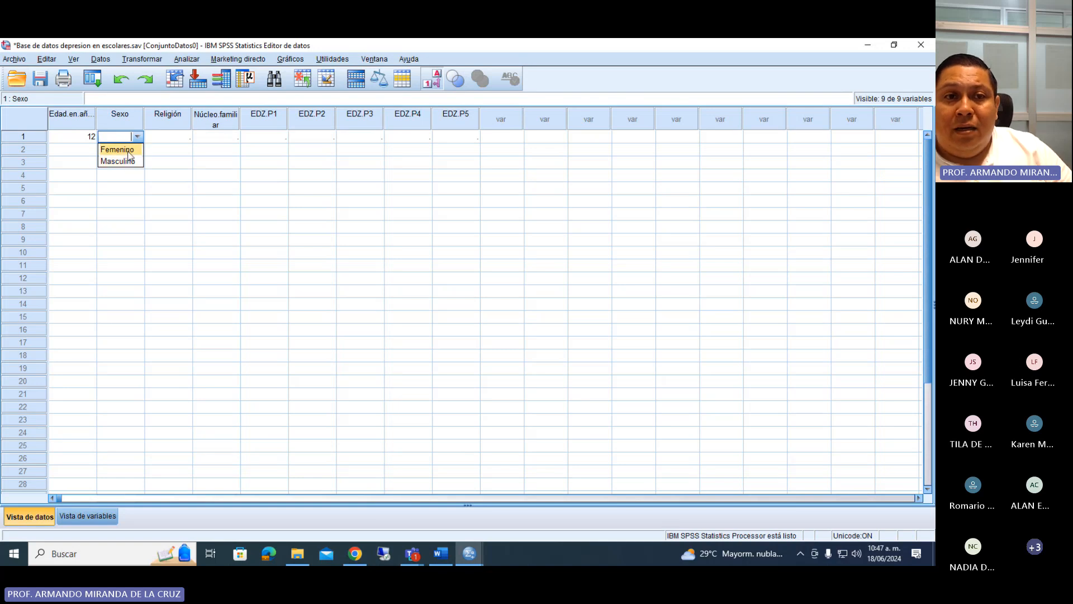
left_click(128, 149)
Set case 1's Religión to Cristiano (a) and its Núcleo.familiar to the first family type, "Familiar nuc...".
left_click(187, 138)
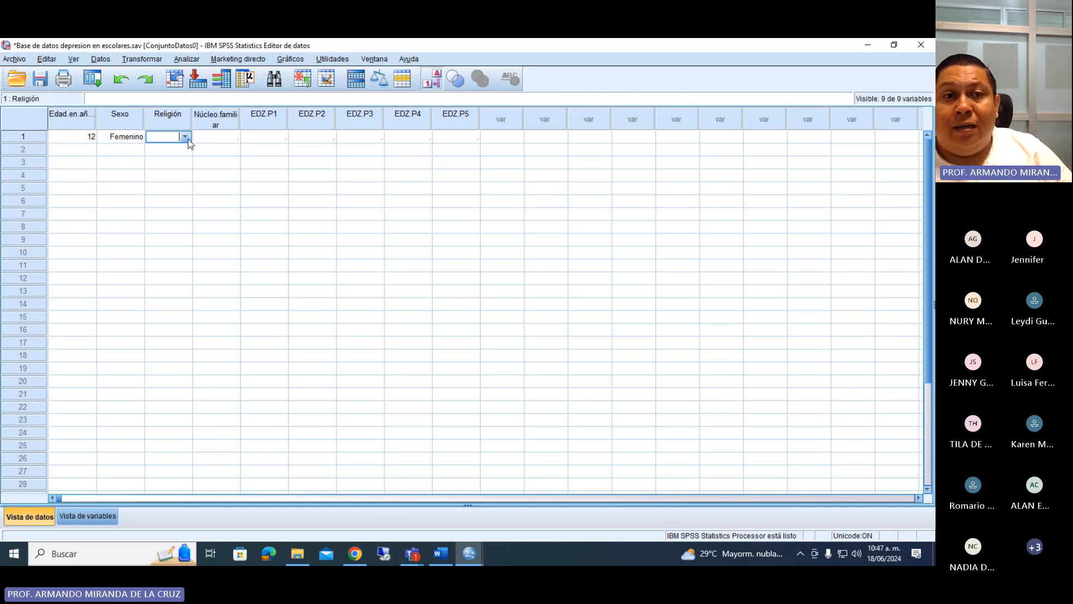
left_click(186, 138)
left_click(163, 150)
left_click(230, 138)
left_click(234, 138)
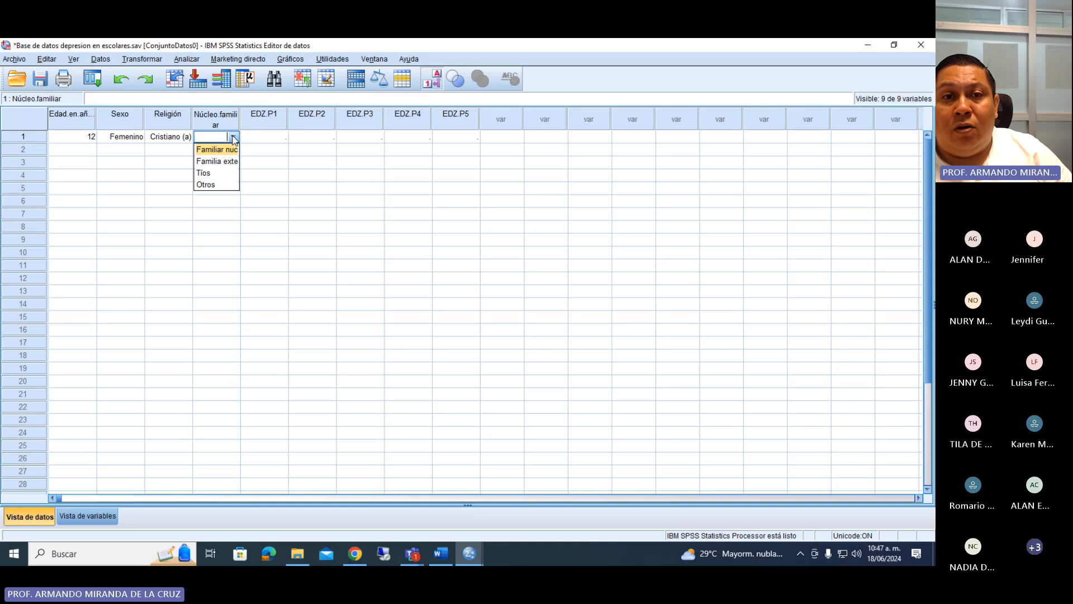
left_click(217, 149)
Check the EDZ.P1 question in the variable list and answer it with A veces for case 1.
left_click(262, 138)
left_click(283, 138)
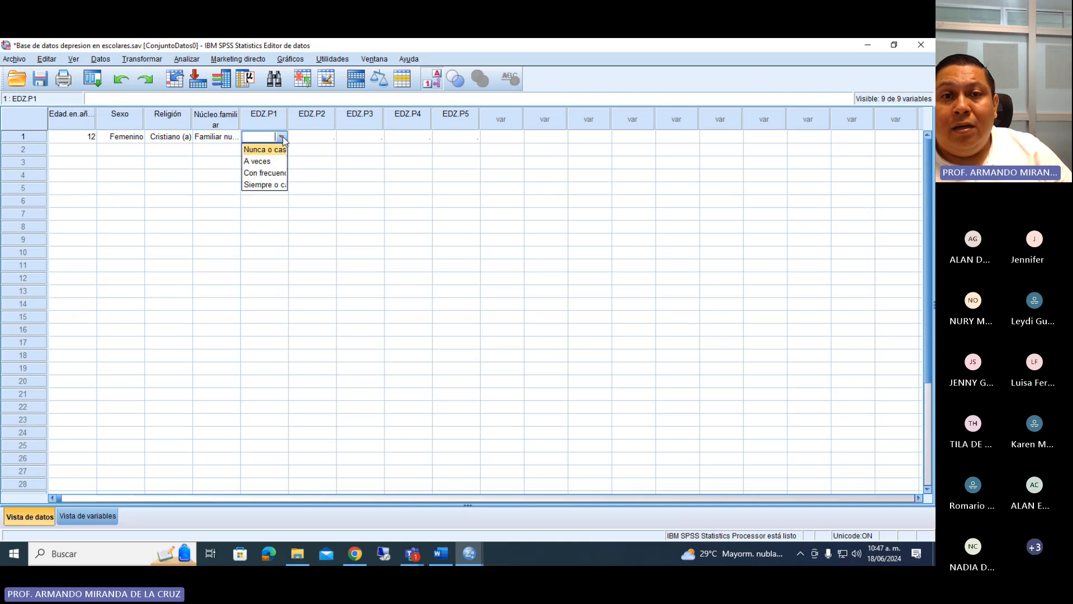
left_click(96, 517)
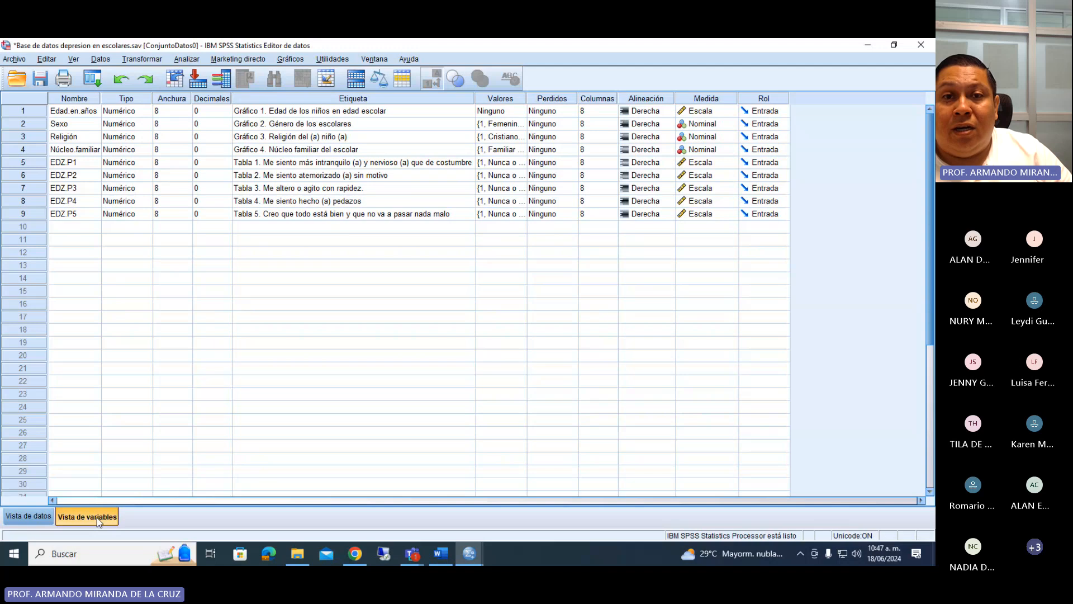
left_click(28, 516)
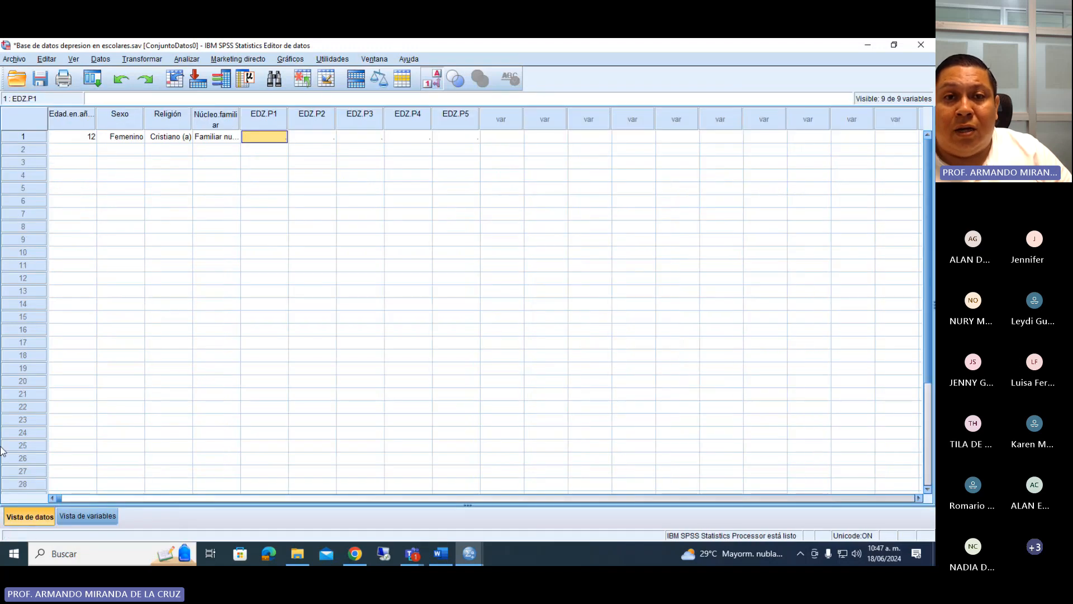
left_click(282, 140)
left_click(281, 137)
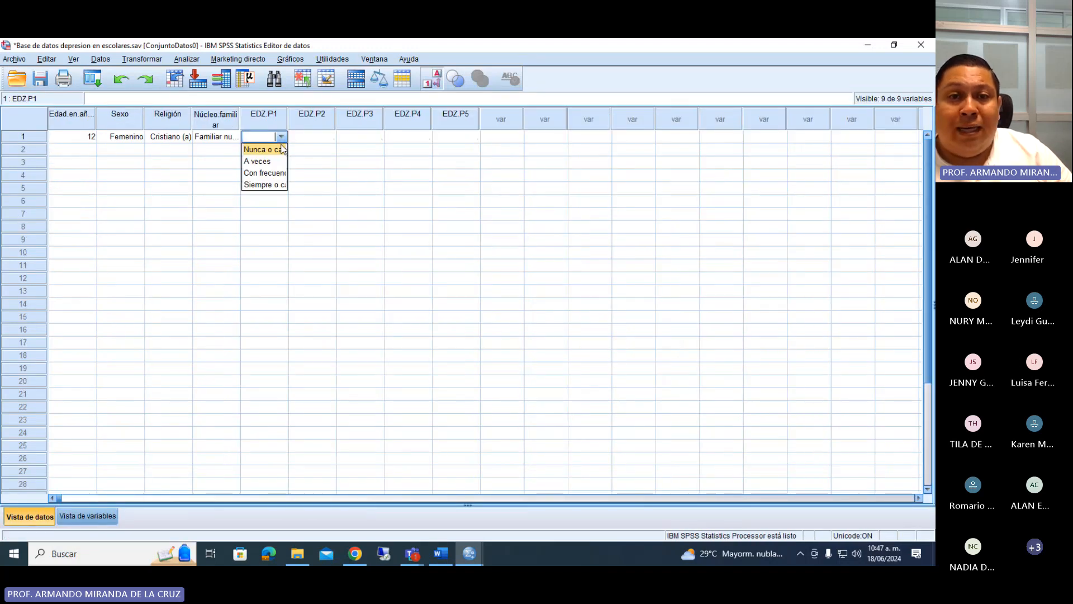
left_click(262, 160)
Check the EDZ.P2 question in the variable list and answer it with A veces for case 1.
left_click(89, 516)
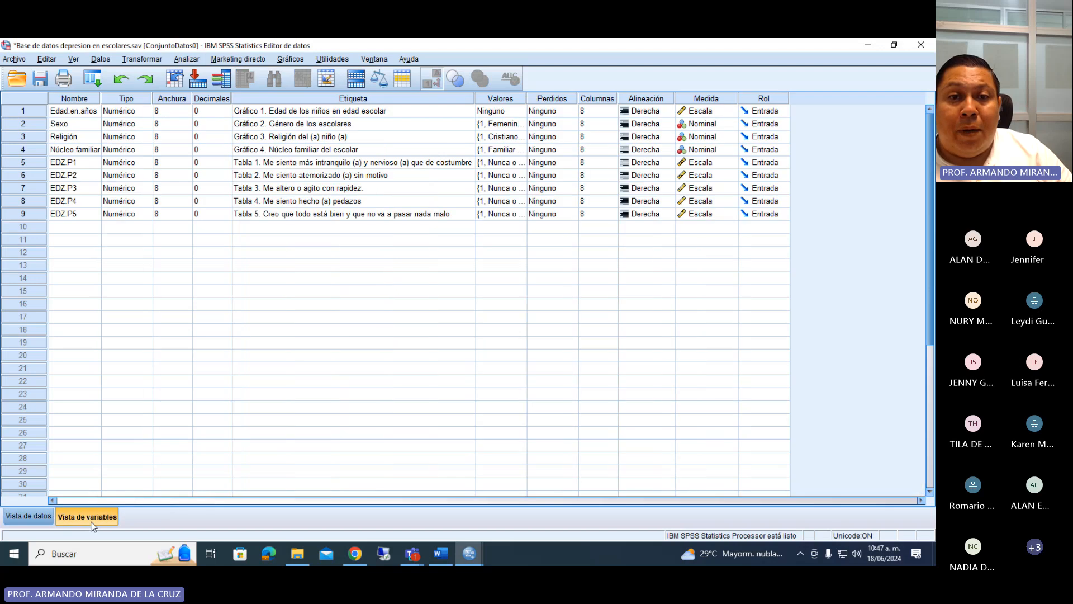
left_click(30, 516)
left_click(329, 137)
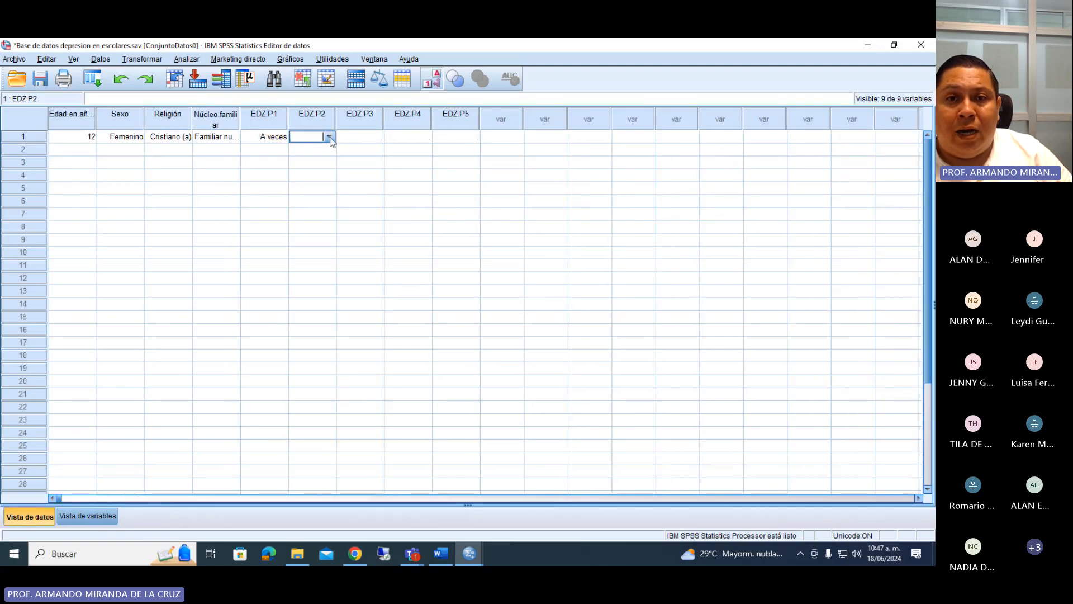
left_click(330, 138)
left_click(305, 149)
Check the EDZ.P3 question in the variable list and answer it with Con frecuencia for case 1.
left_click(101, 523)
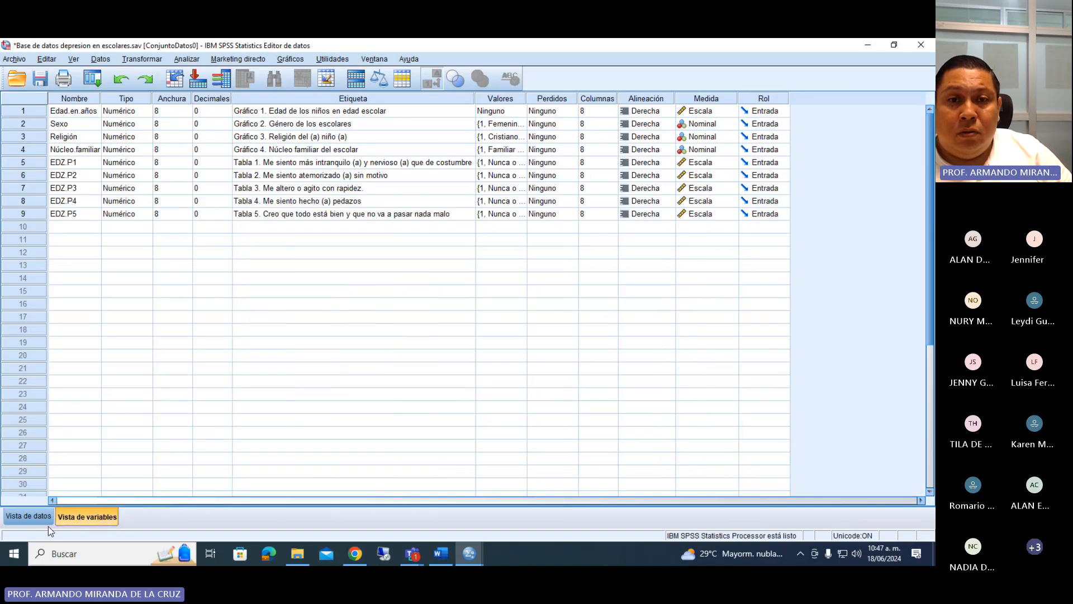
left_click(27, 515)
left_click(380, 137)
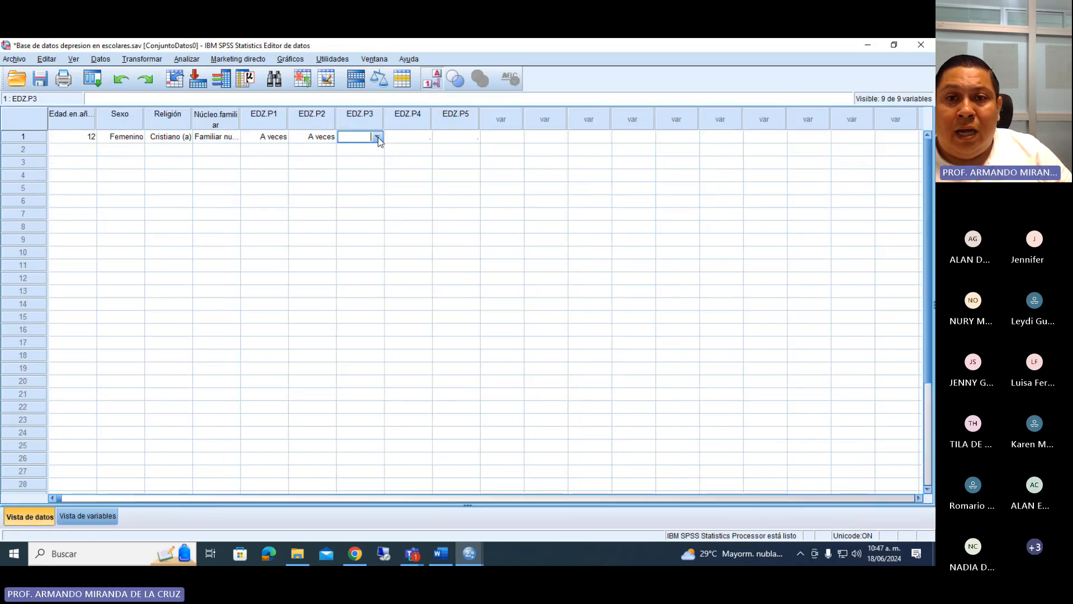
left_click(377, 137)
left_click(369, 173)
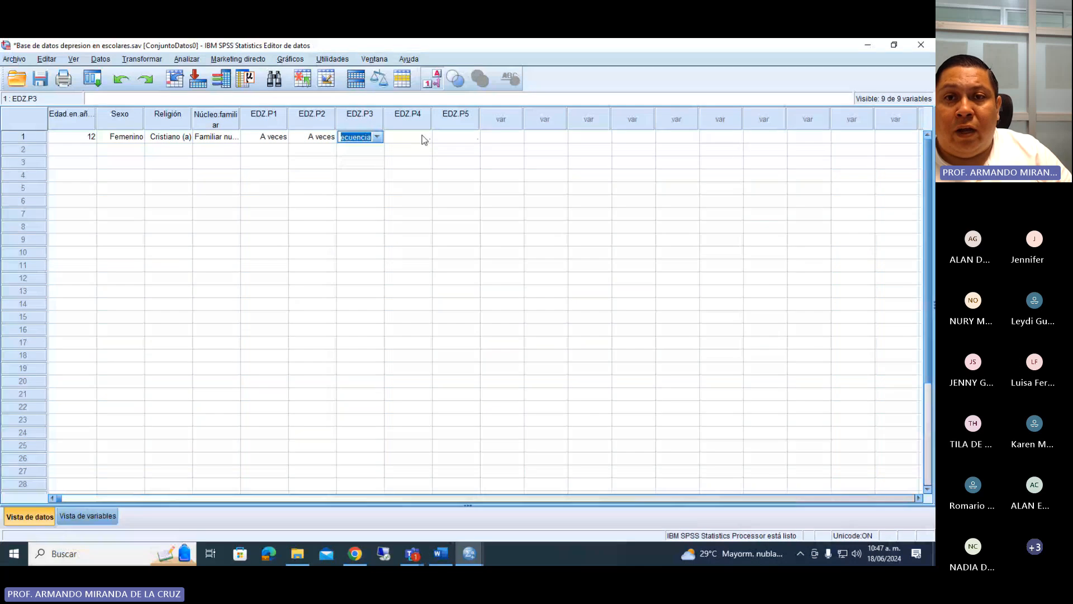
Check the EDZ.P4 question in the variable list and answer it with A veces for case 1.
left_click(422, 139)
left_click(102, 522)
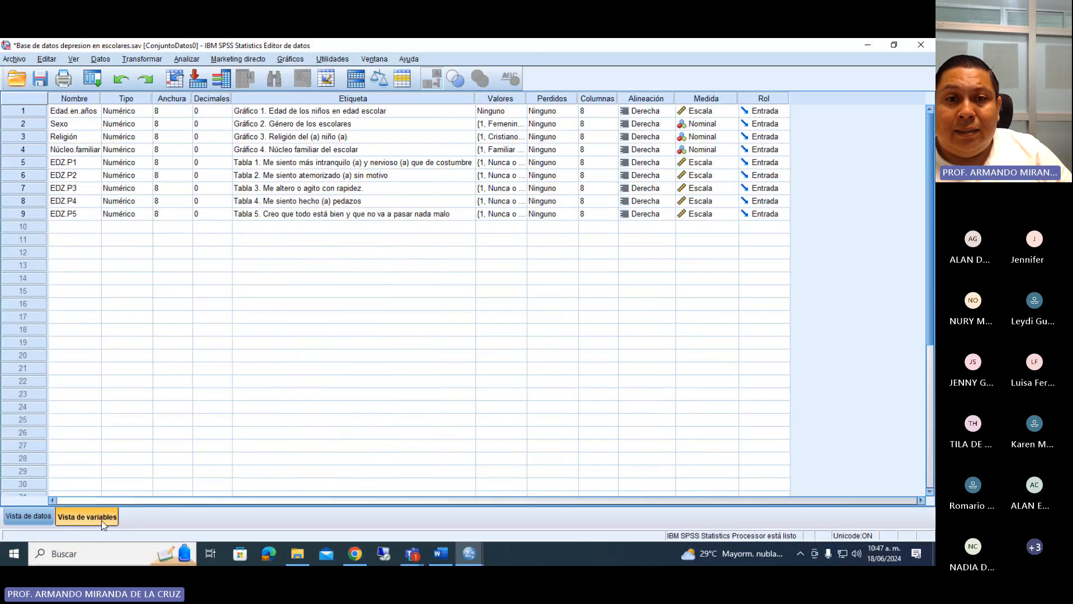
left_click(44, 517)
left_click(424, 137)
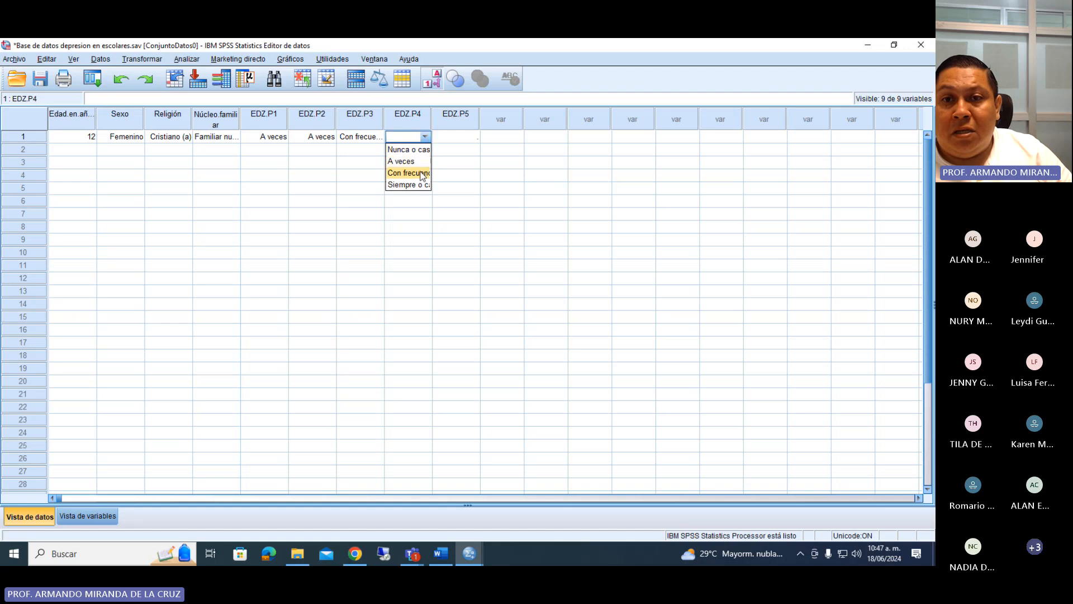
left_click(405, 160)
Check the EDZ.P5 question in the variable list and answer it with A veces for case 1.
left_click(110, 515)
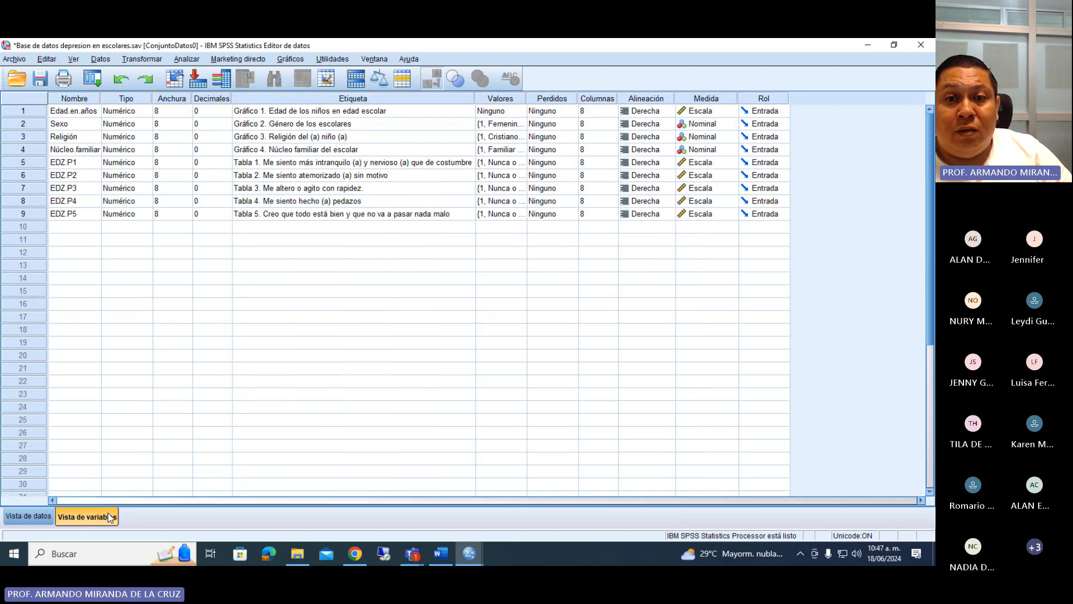
left_click(46, 518)
left_click(453, 137)
left_click(452, 137)
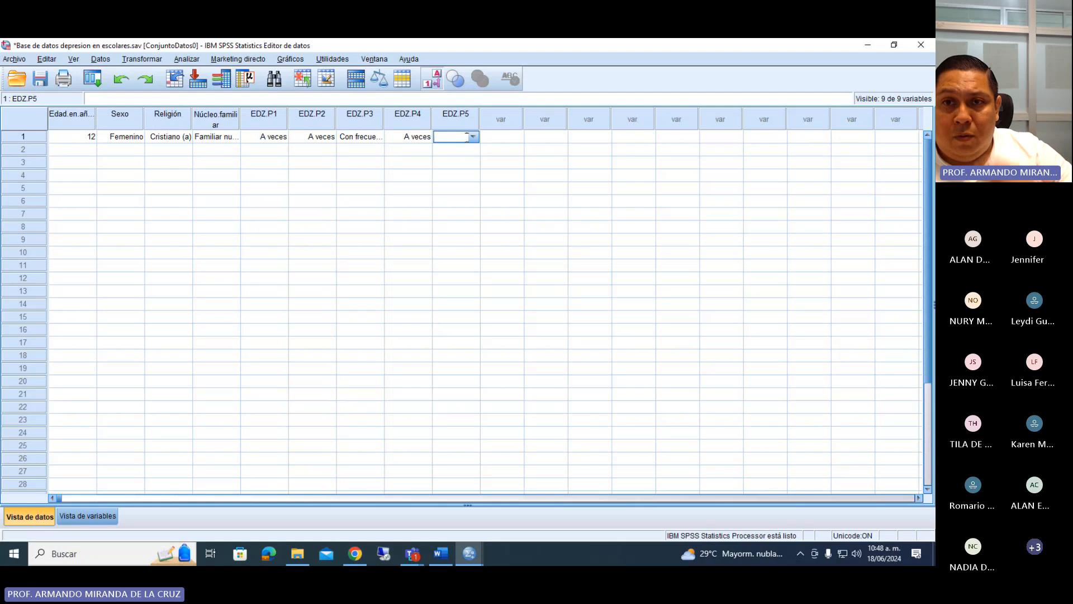
left_click(473, 136)
left_click(464, 161)
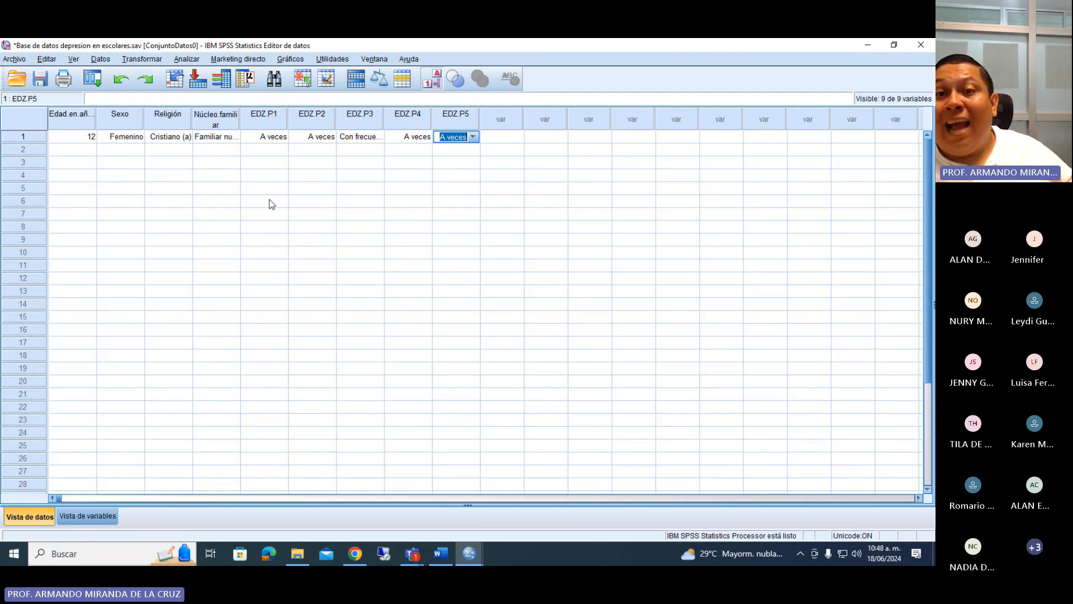
Review the variable list and go through case rows 1 to 5 in the data view.
left_click(85, 517)
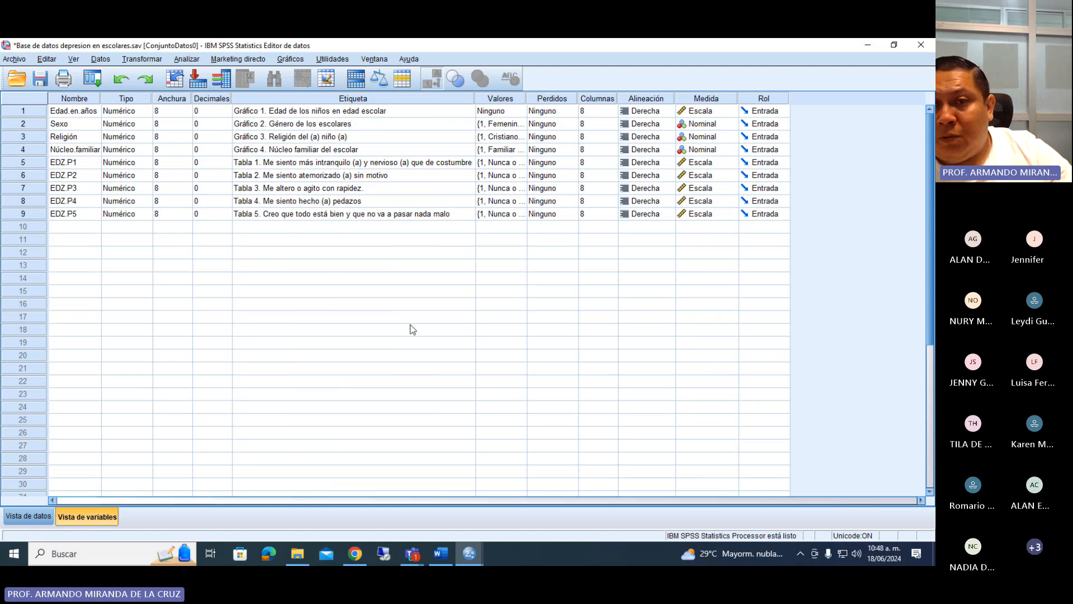
left_click(28, 516)
left_click(31, 137)
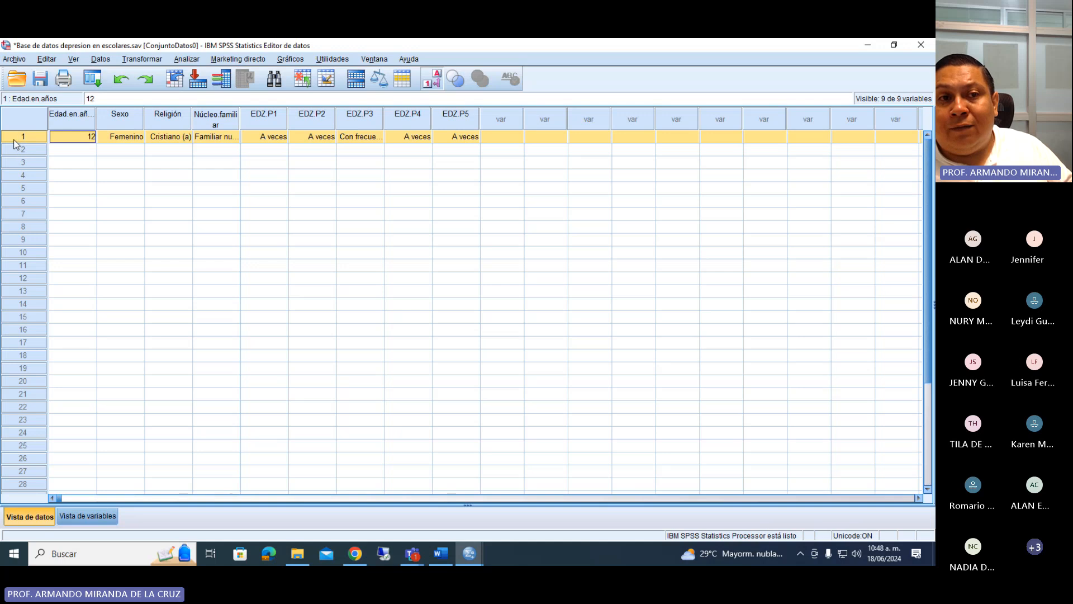
left_click(24, 149)
left_click(27, 162)
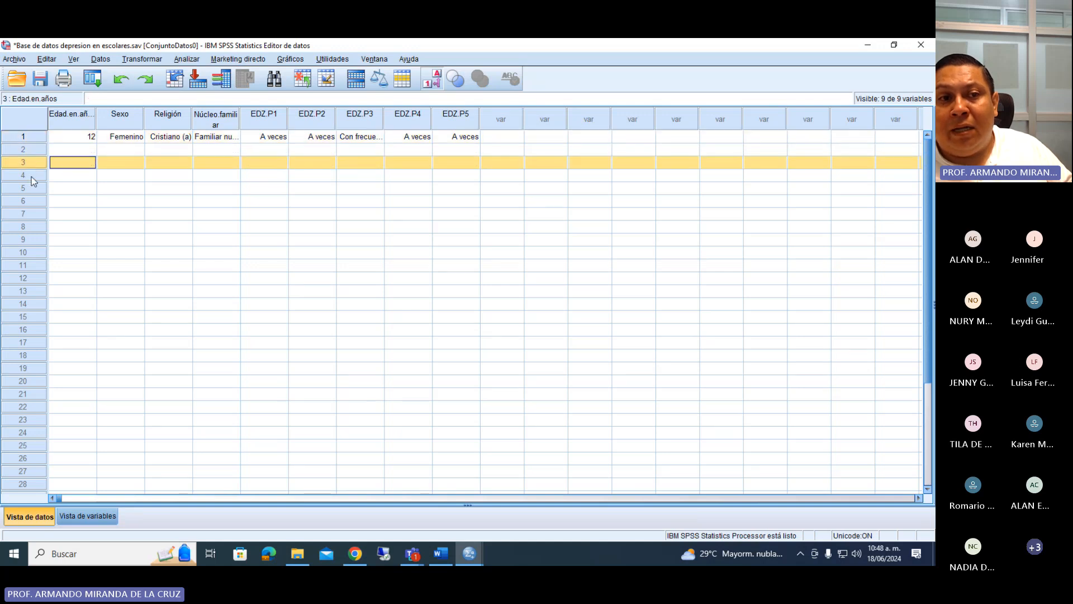
left_click(30, 176)
left_click(25, 138)
left_click(24, 149)
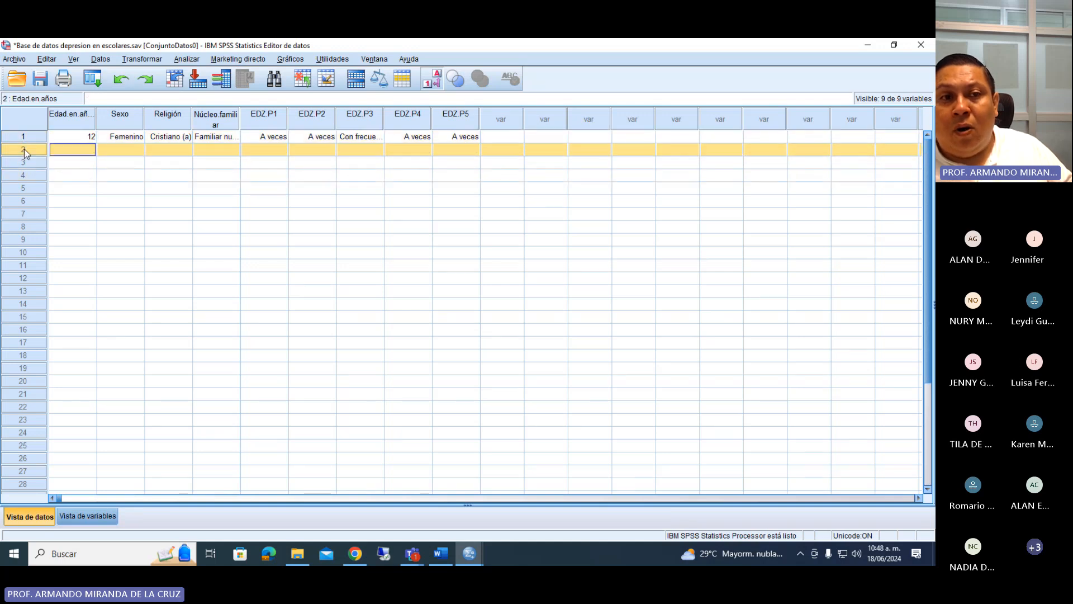
left_click(28, 162)
left_click(33, 176)
left_click(36, 188)
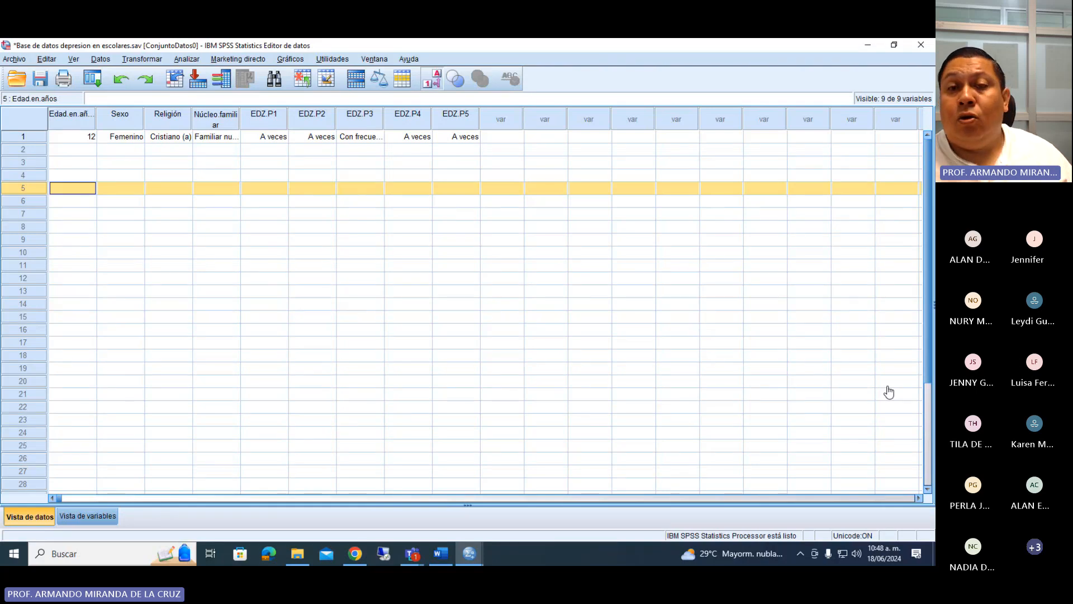
Bring the variable list back up, switch to the Teams meeting and admit the person in the waiting room.
left_click(76, 517)
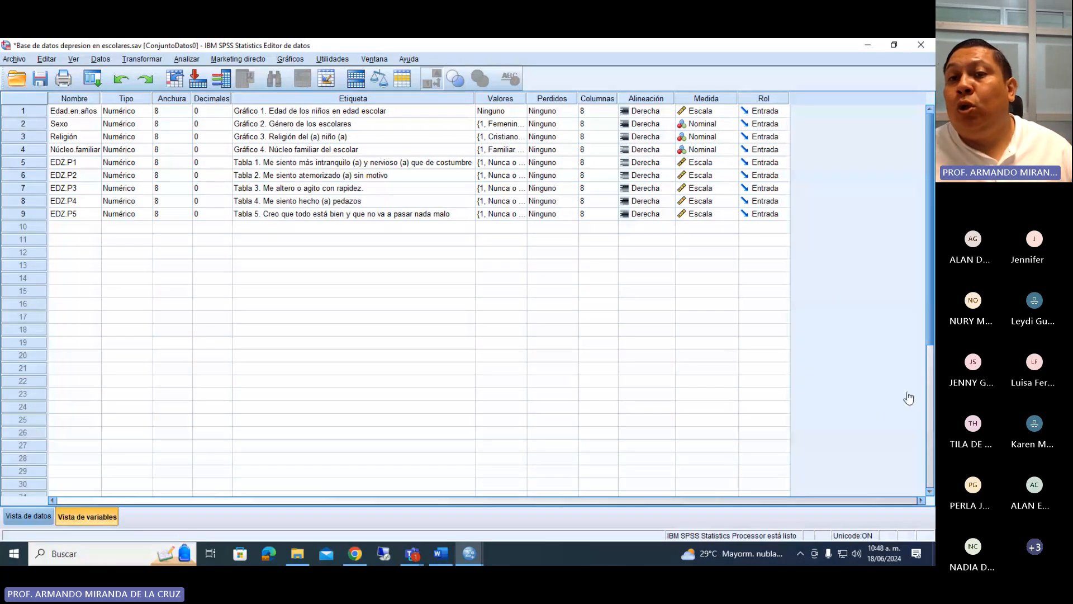
key("alt+Tab")
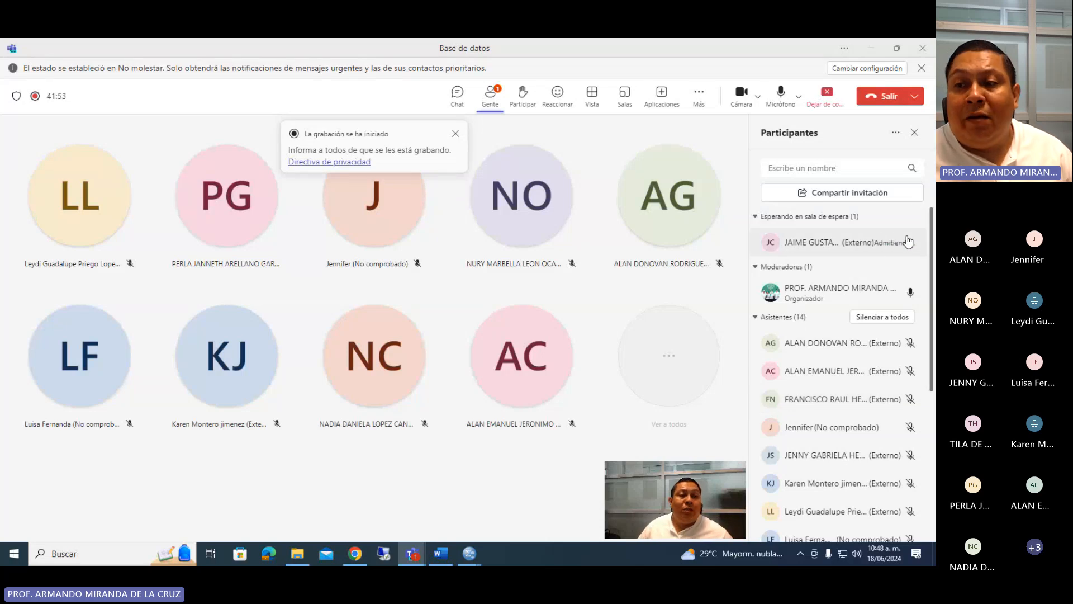
left_click(890, 242)
Close the attendee's profile card in Teams and stop sharing the screen.
left_click(663, 265)
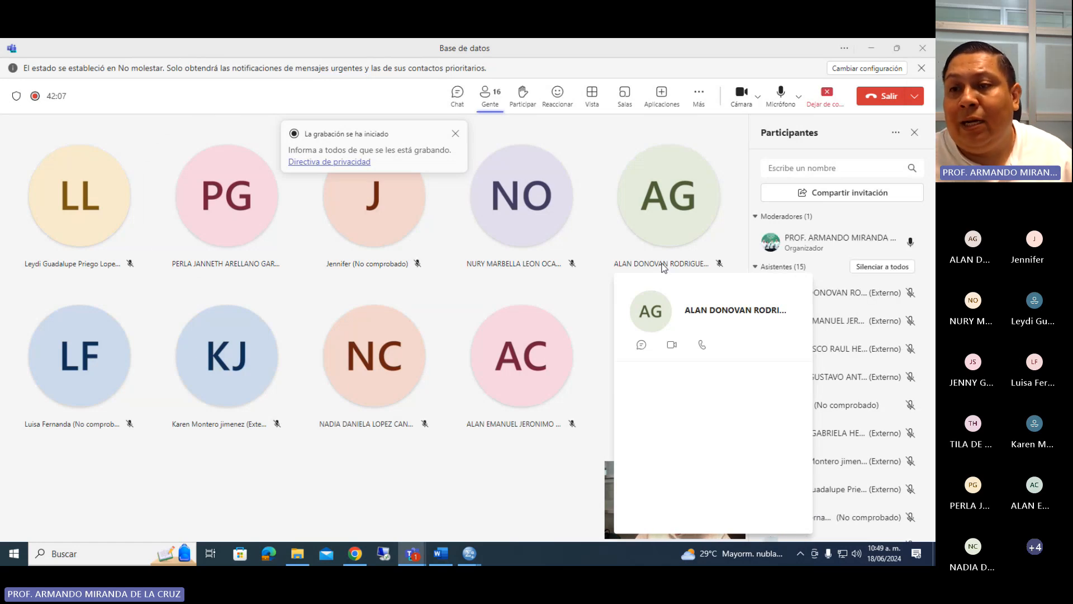
left_click(676, 226)
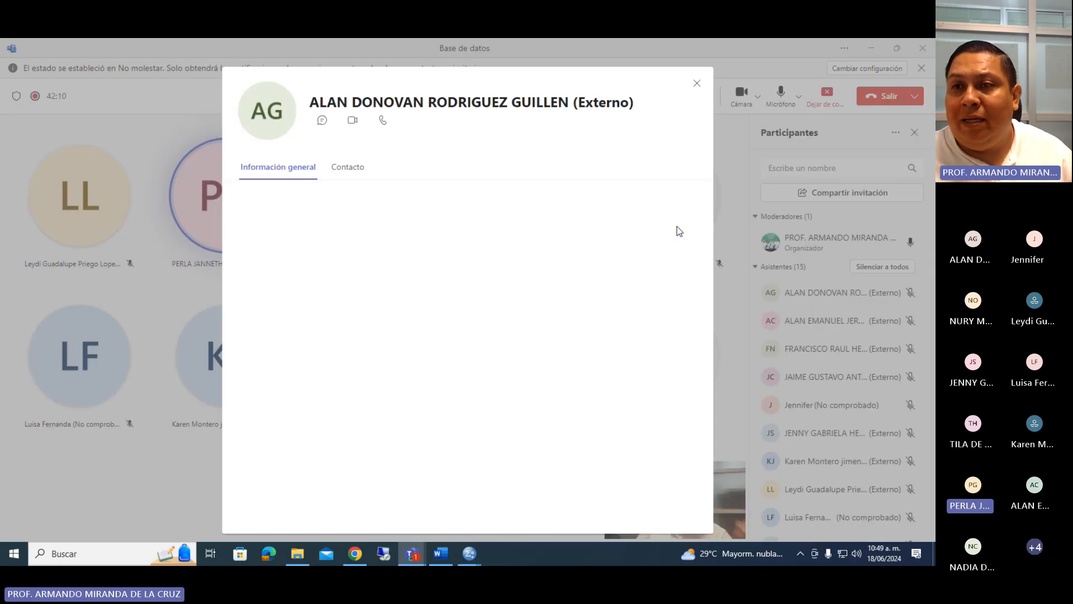
left_click(696, 86)
left_click(825, 94)
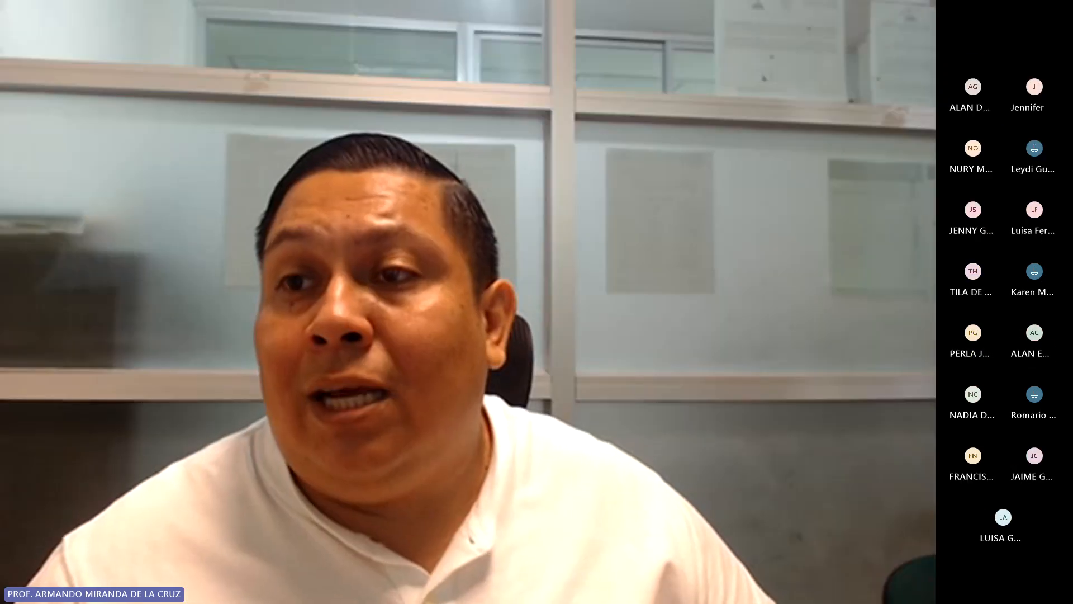
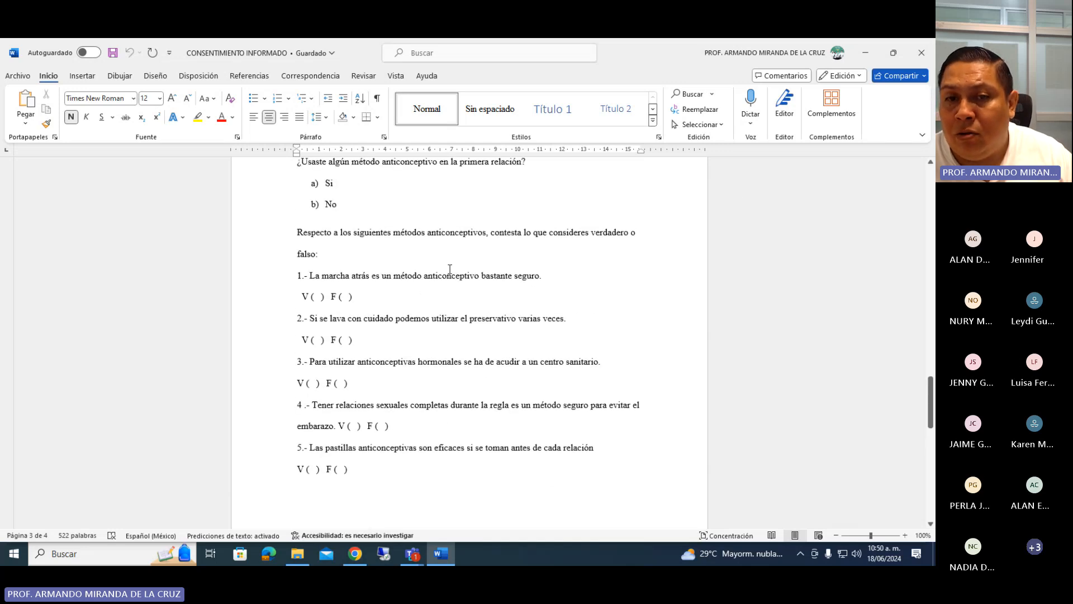
Examine the first true/false item on contraceptive methods and its V and F answer options in the questionnaire.
left_click(423, 291)
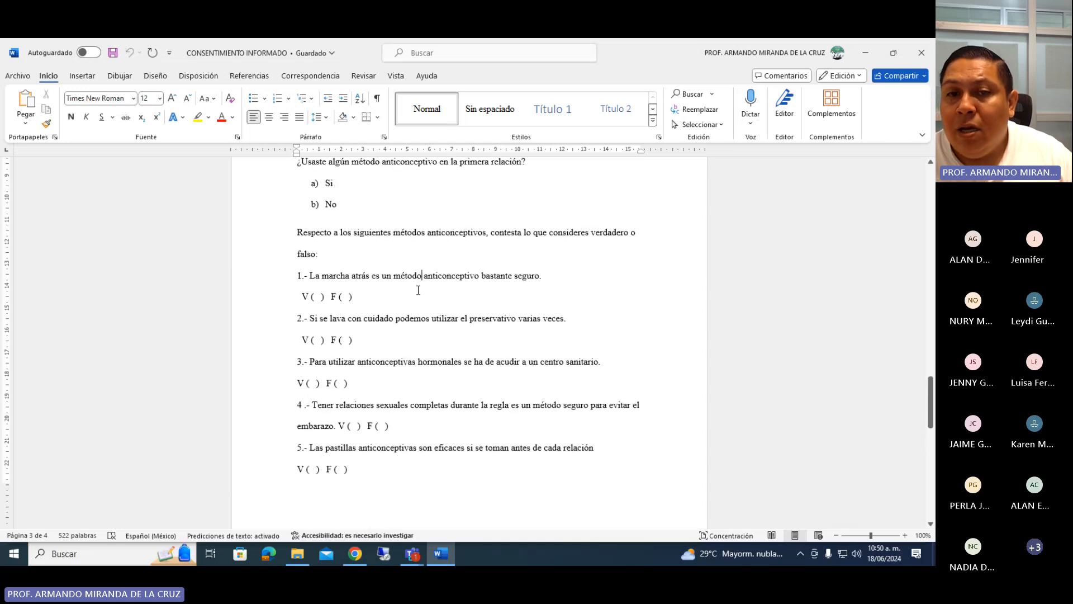
left_click_drag(367, 297, 290, 280)
left_click(347, 298)
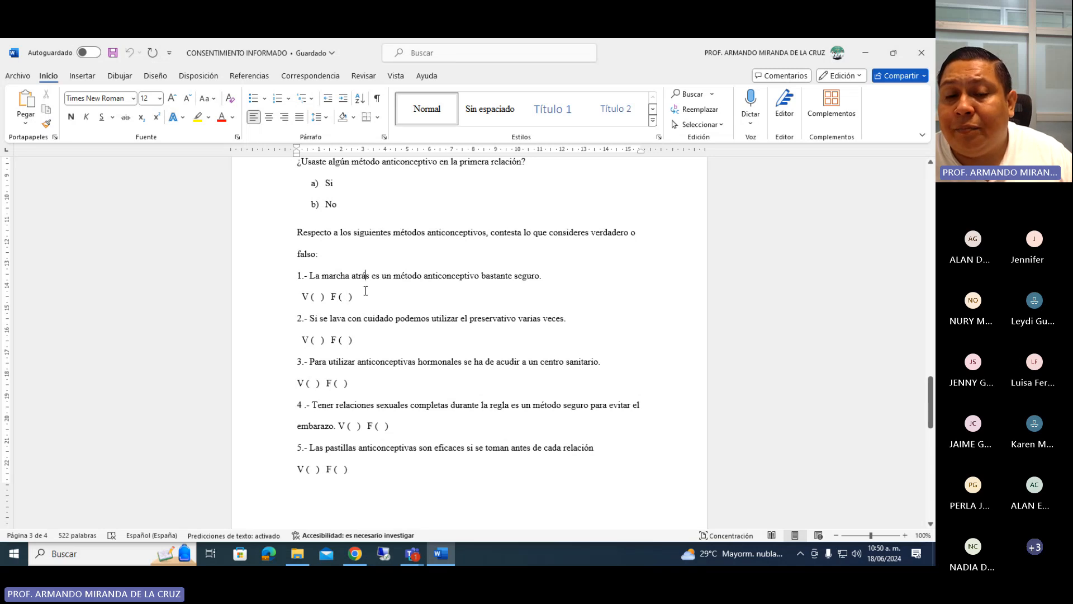
left_click(366, 291)
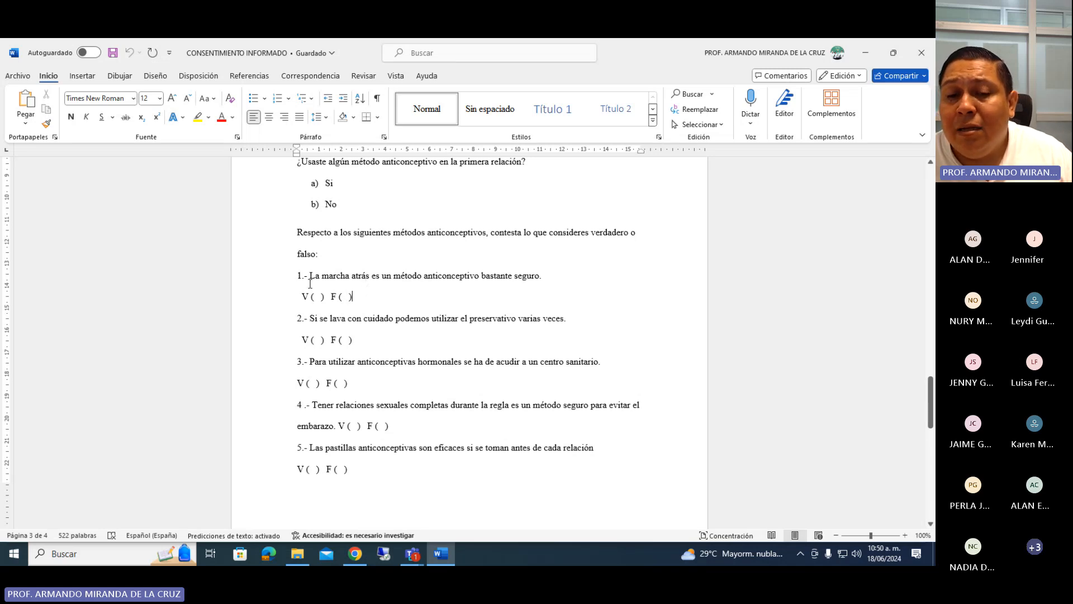
left_click_drag(297, 276, 324, 282)
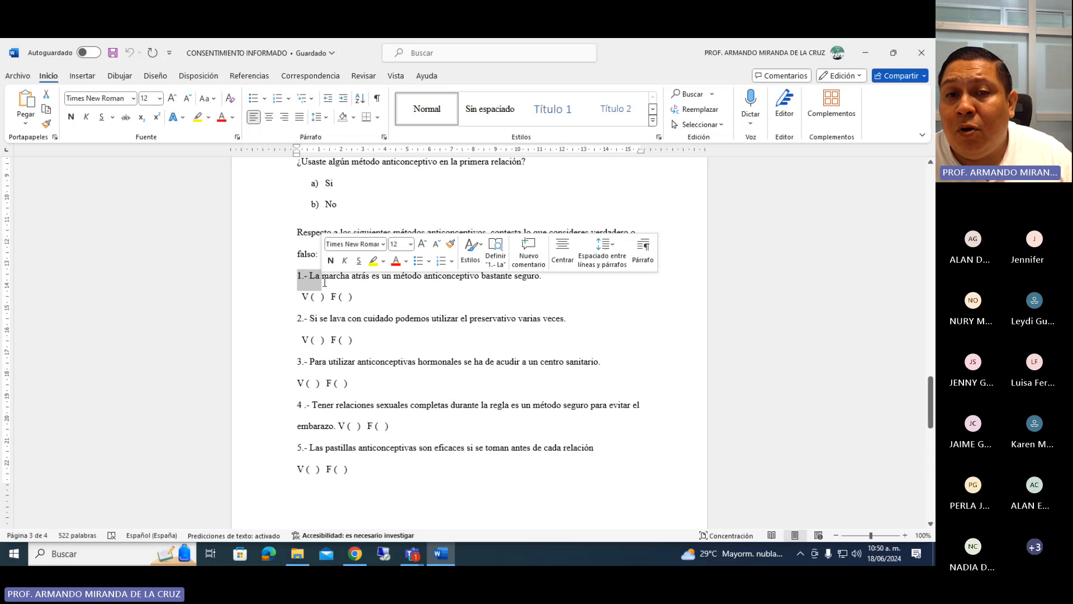
left_click(411, 288)
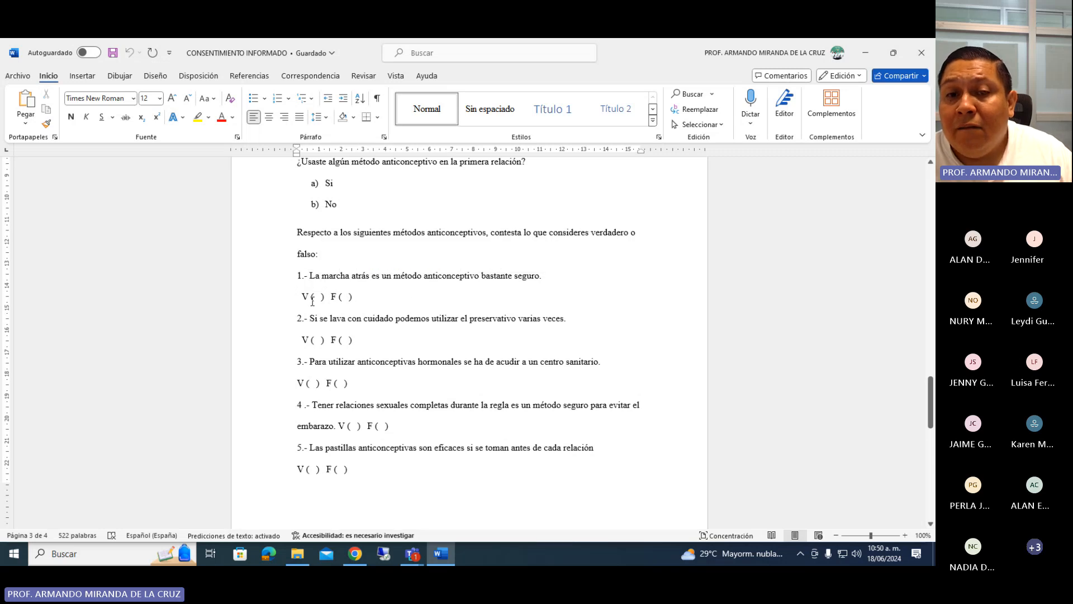
left_click_drag(298, 296, 382, 300)
left_click(360, 304)
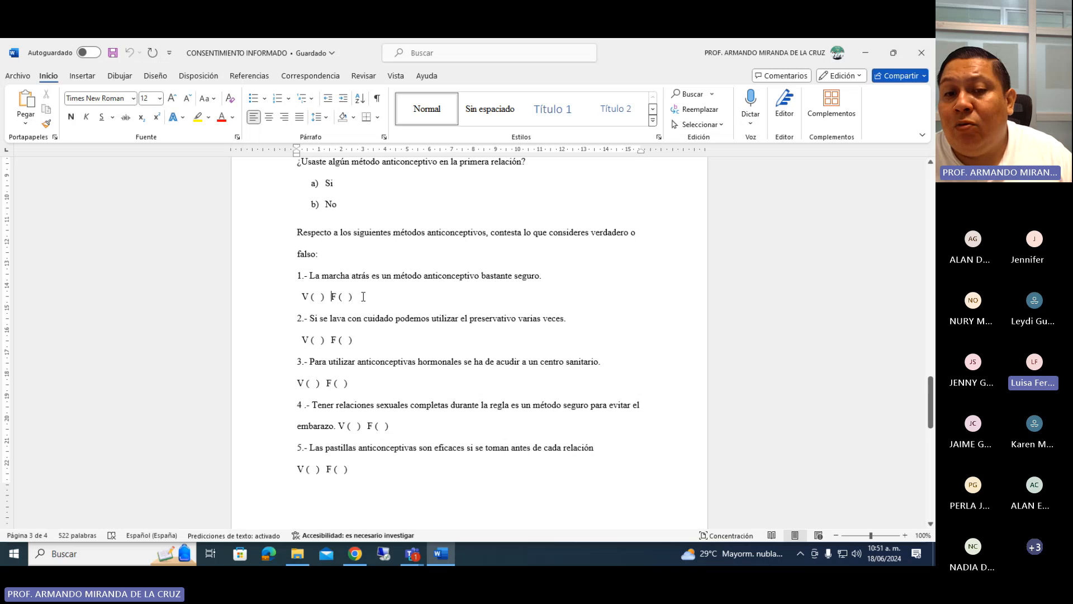
Review the questionnaire's questions from the contraceptive items back up to the Cédula de Datos Personales section.
scroll(369, 295, "up", 5)
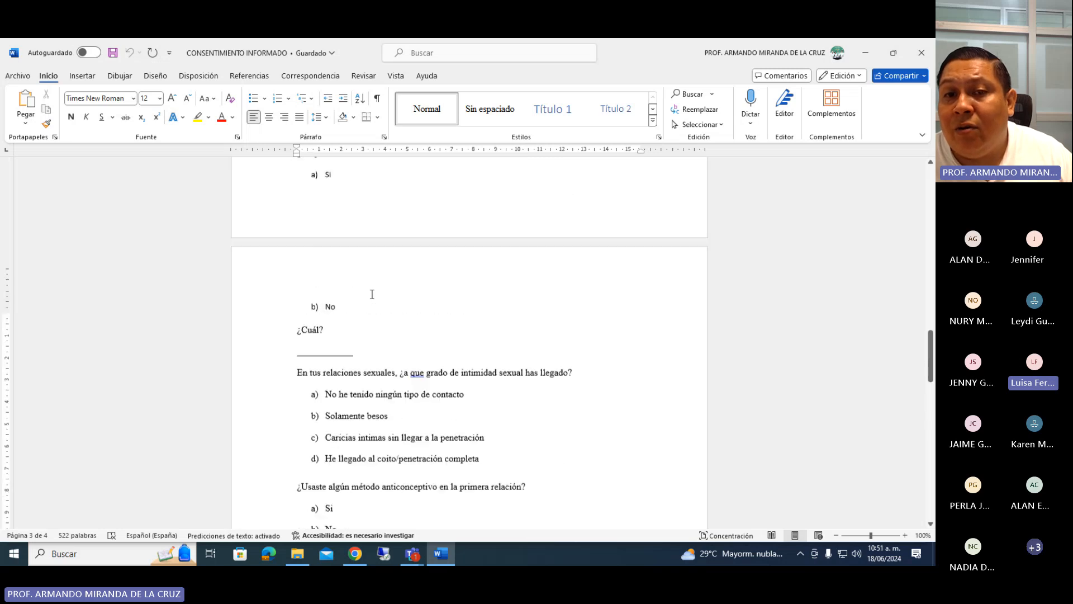
scroll(371, 294, "up", 1)
scroll(371, 294, "down", 1)
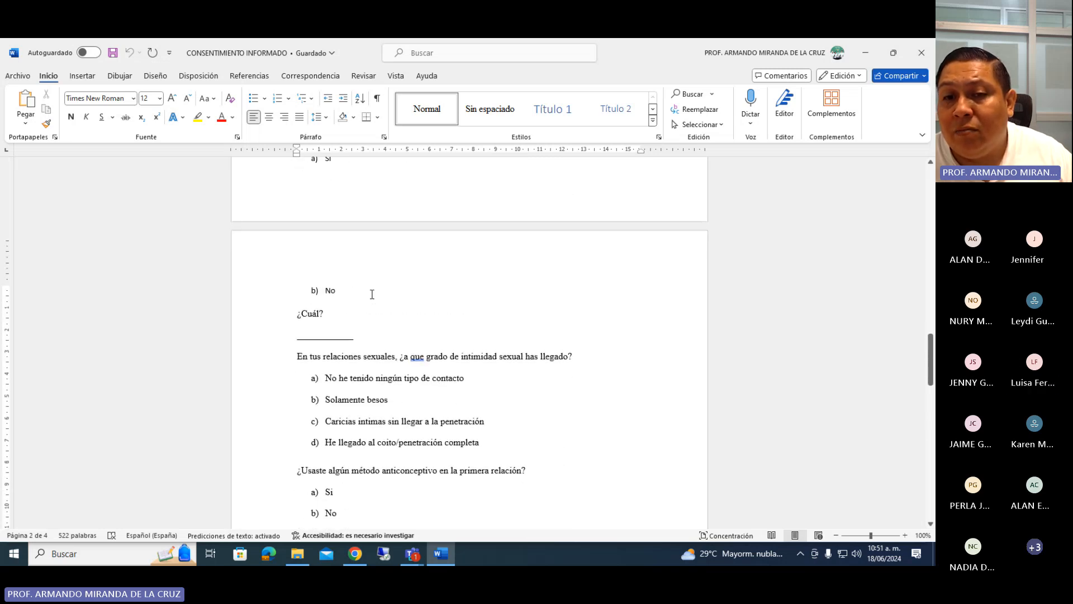
scroll(371, 294, "down", 1)
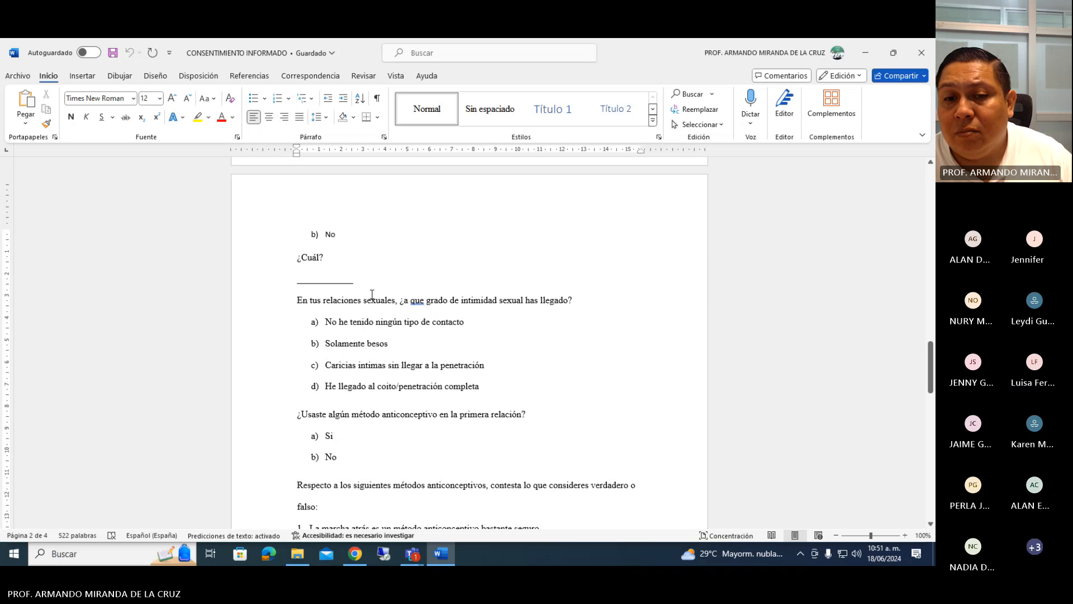
scroll(371, 294, "down", 1)
scroll(372, 294, "up", 8)
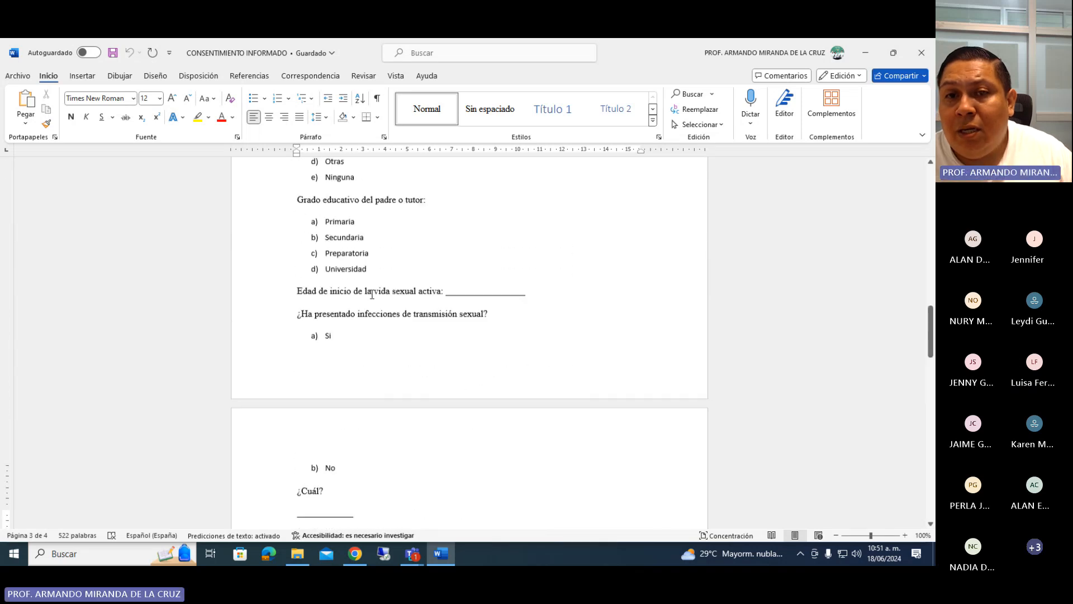
scroll(372, 294, "down", 3)
scroll(372, 294, "up", 8)
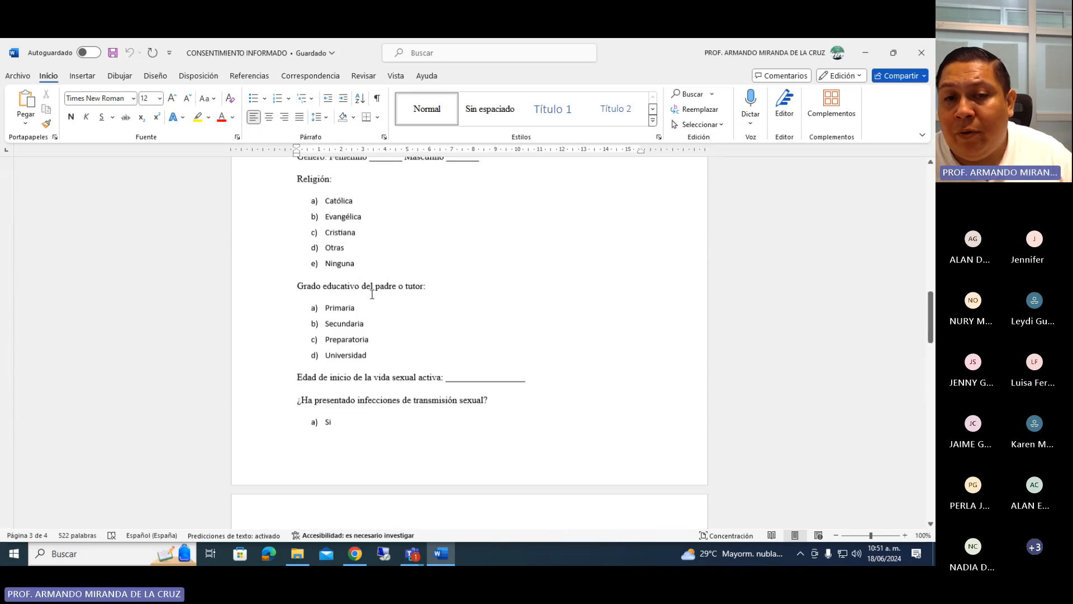
scroll(371, 294, "down", 3)
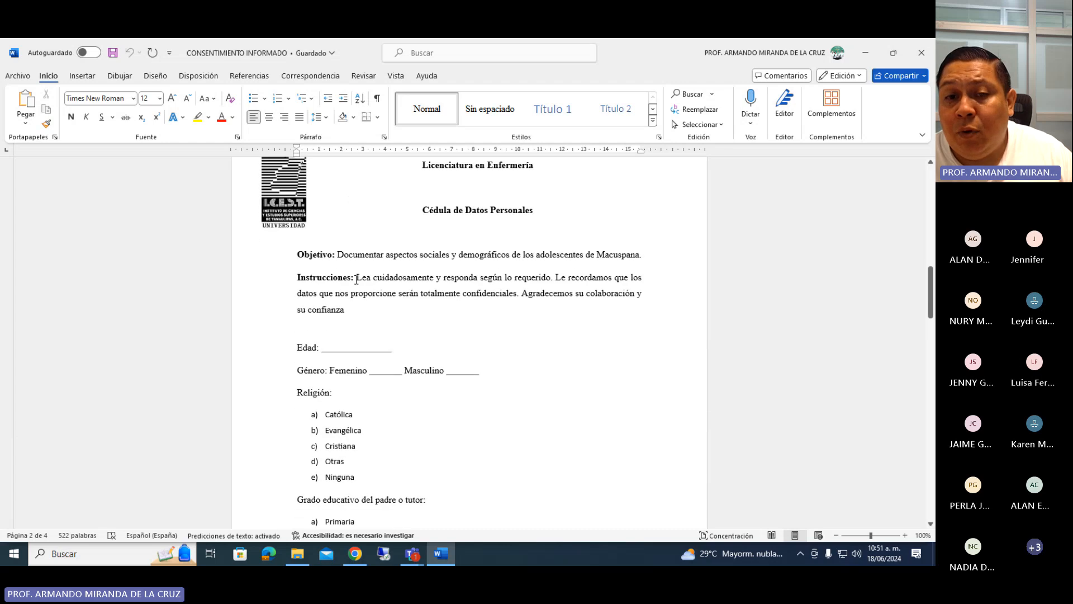
Launch IBM SPSS Statistics 23 and dismiss its welcome dialog to work in an empty dataset.
left_click(417, 555)
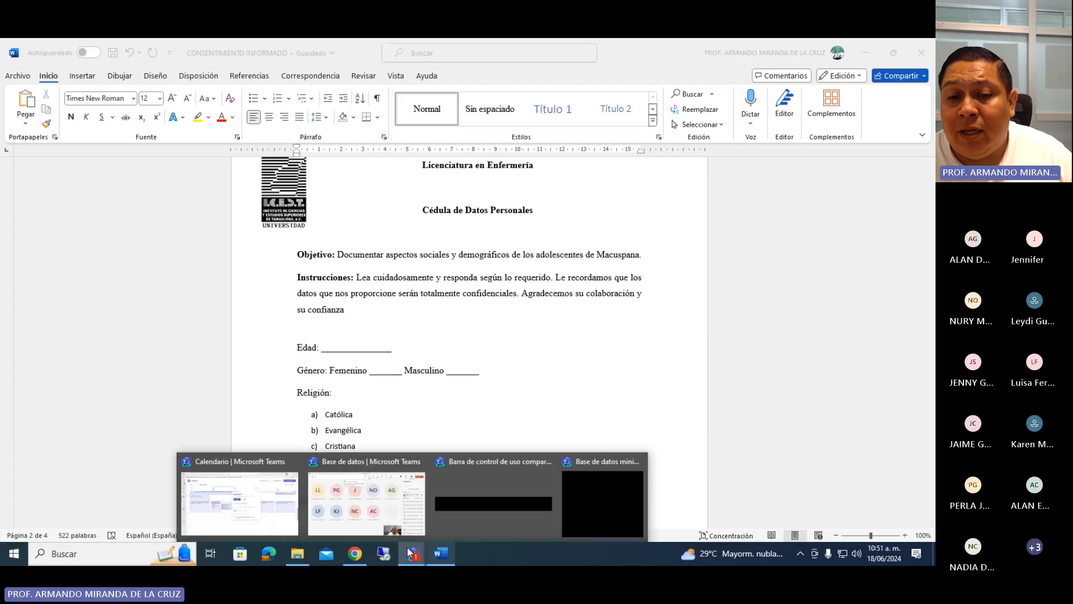
left_click(66, 550)
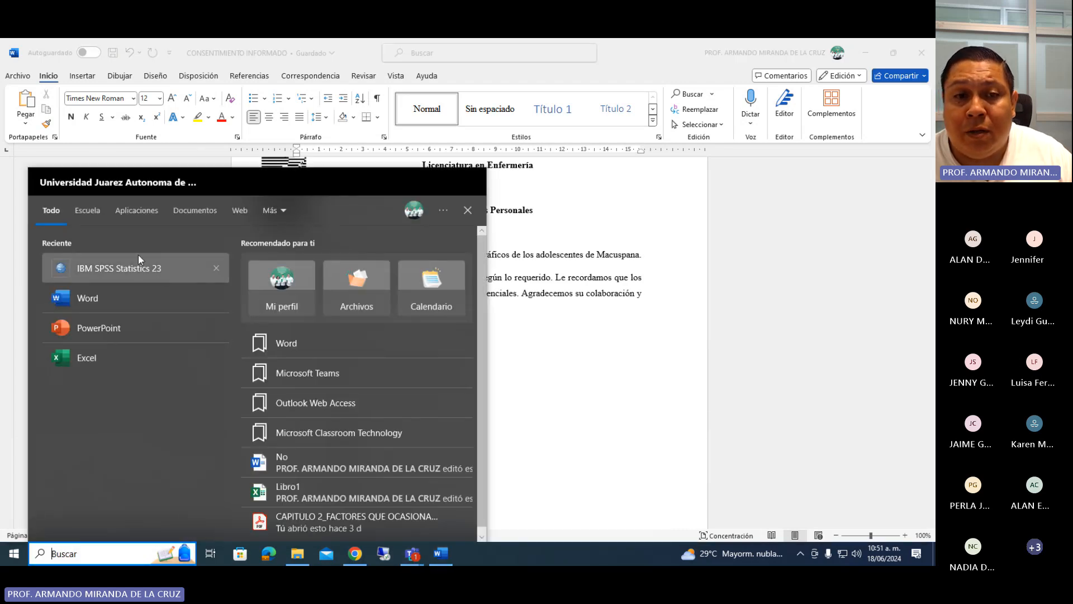
left_click(138, 265)
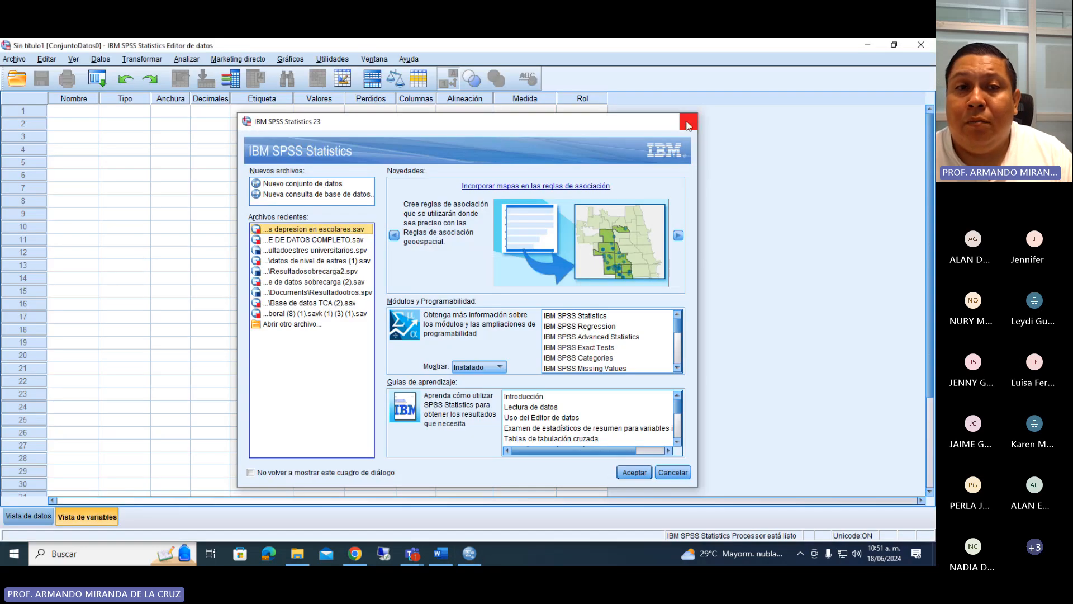
left_click(689, 121)
Define the first variable as Edad with 0 decimals.
left_click(70, 111)
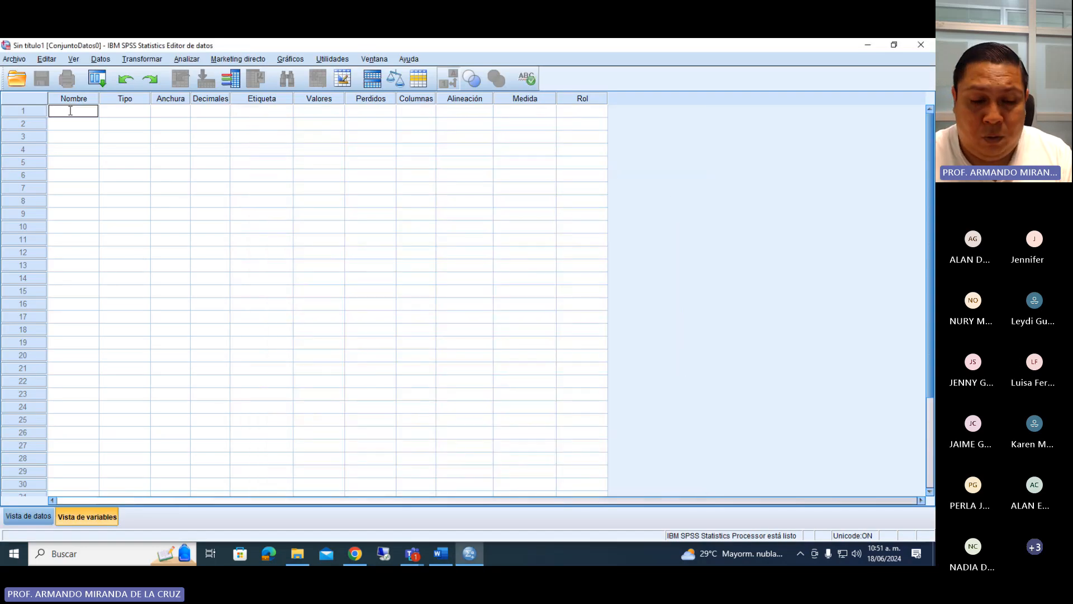
type("Edad")
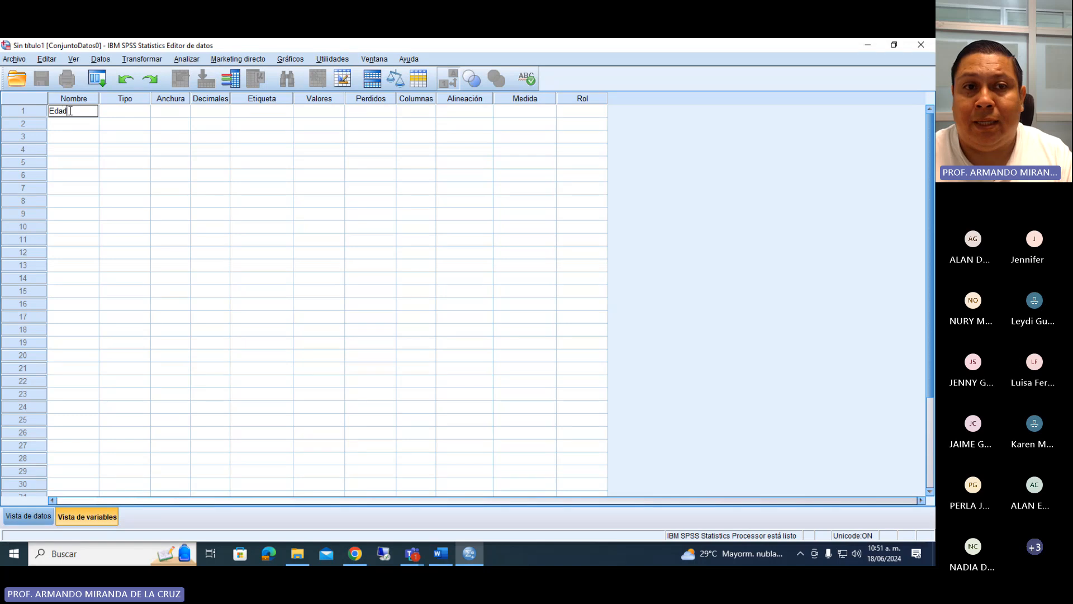
key("Return")
left_click(208, 114)
left_click(224, 114)
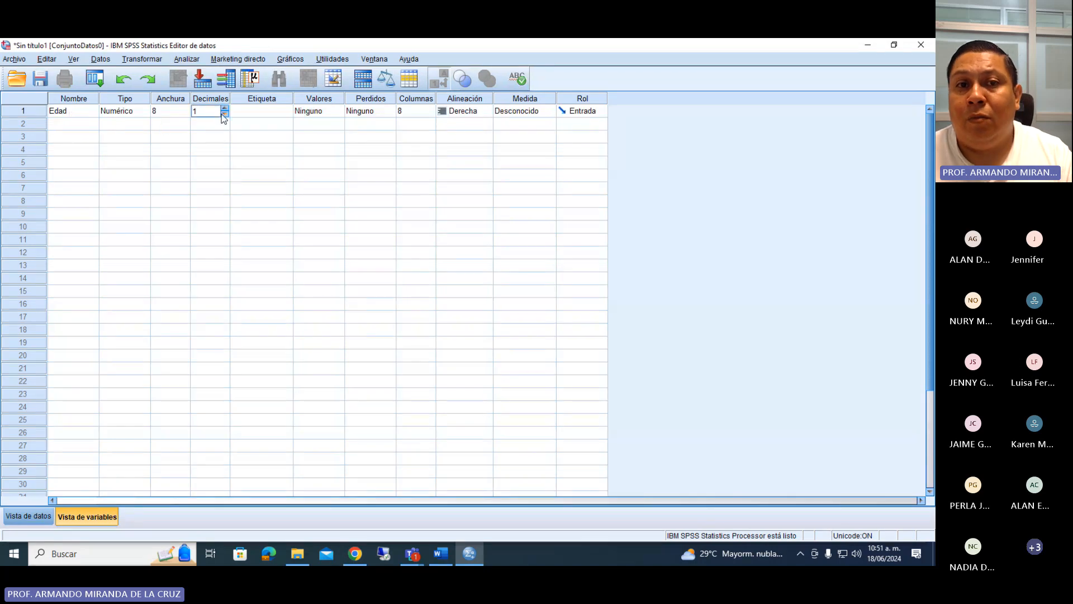
Label the Edad variable "Gráfico 1. Edad de los adolescentes" and set its measurement level to Escala.
left_click(250, 113)
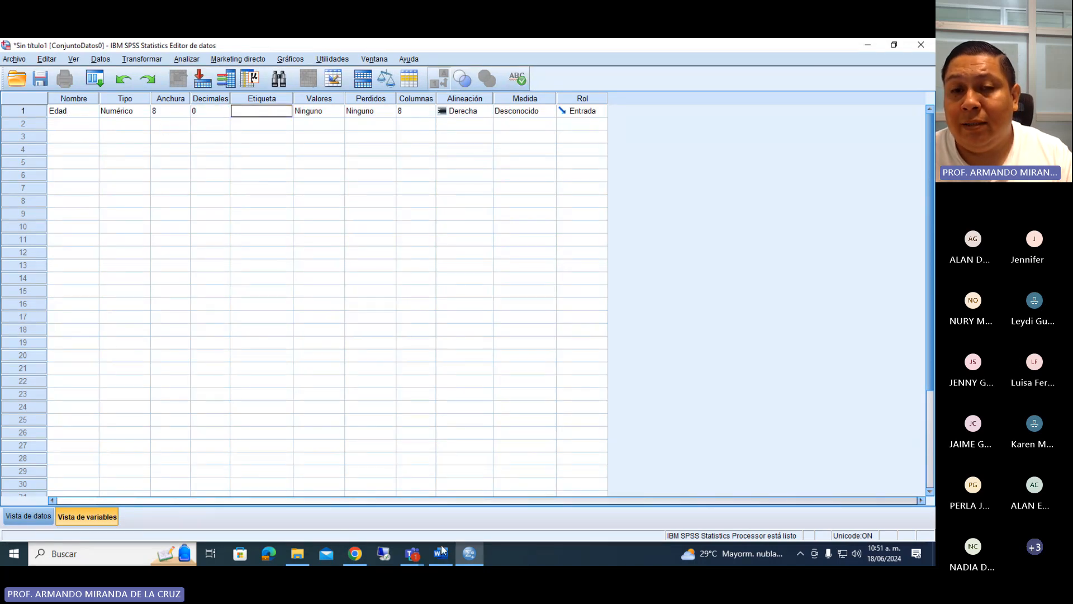
type("Grpa")
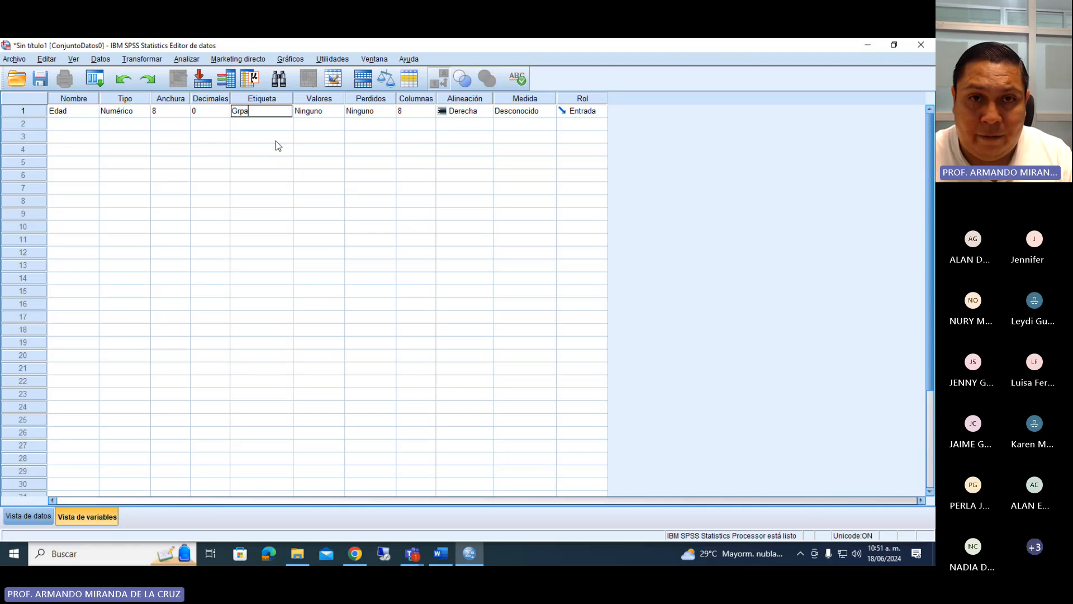
type("i")
type("áfico 1. ")
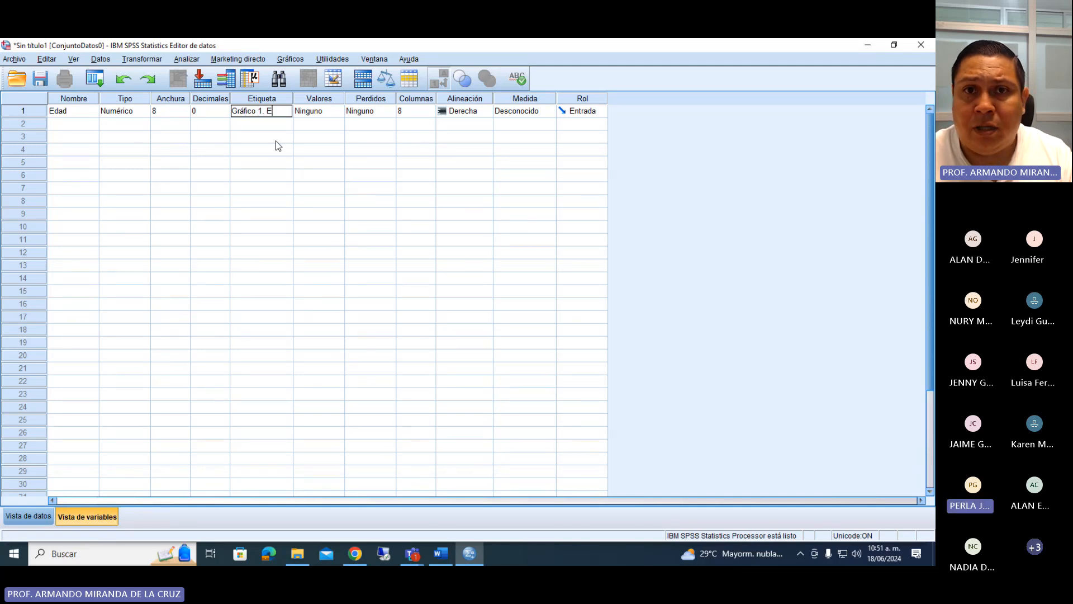
type("Edad de")
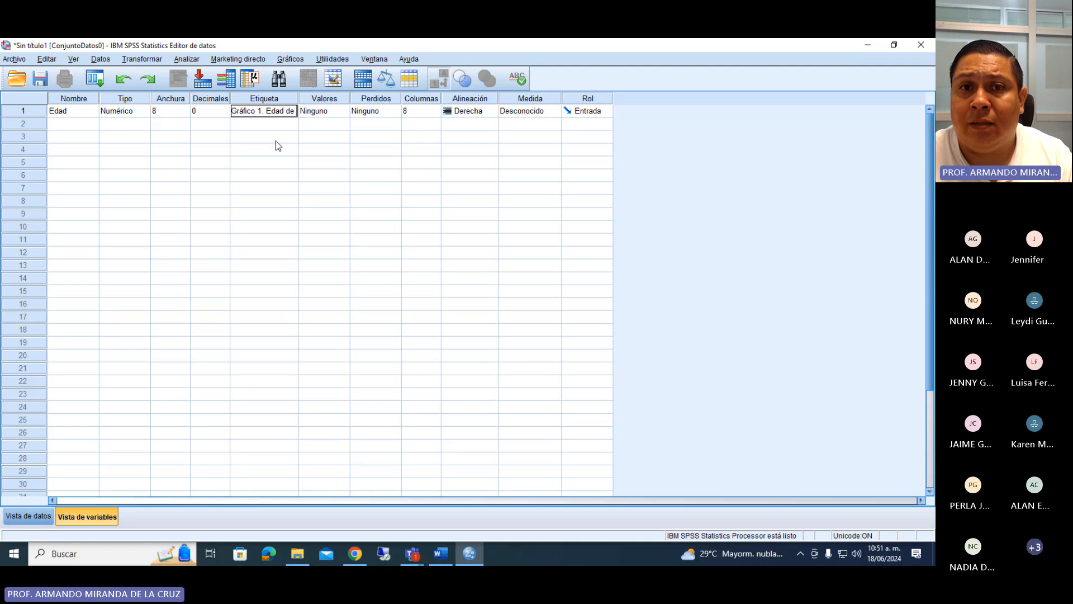
type(" los adolescentes")
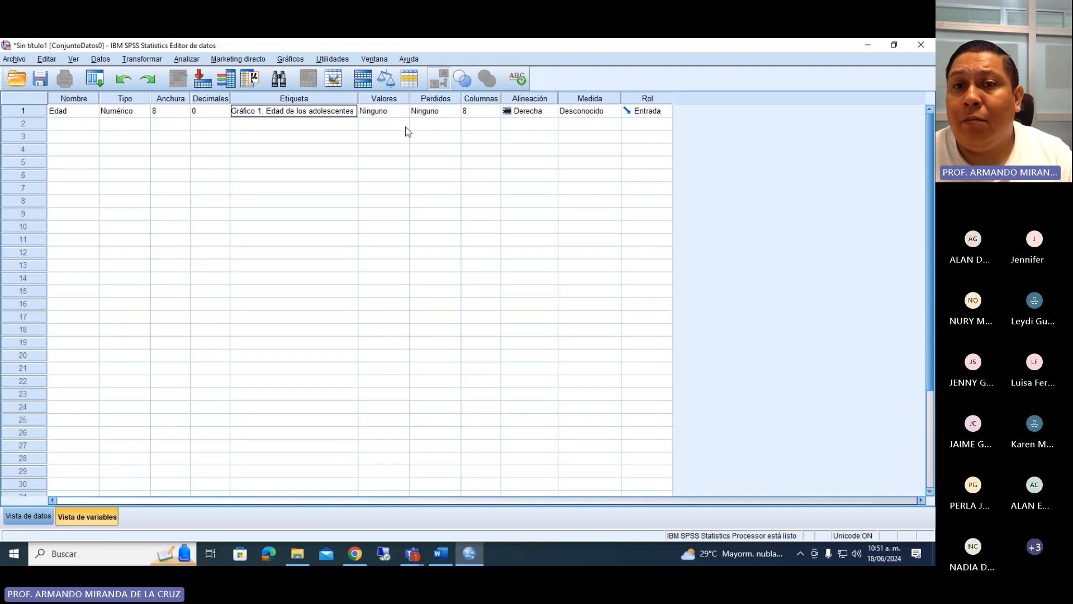
left_click(609, 110)
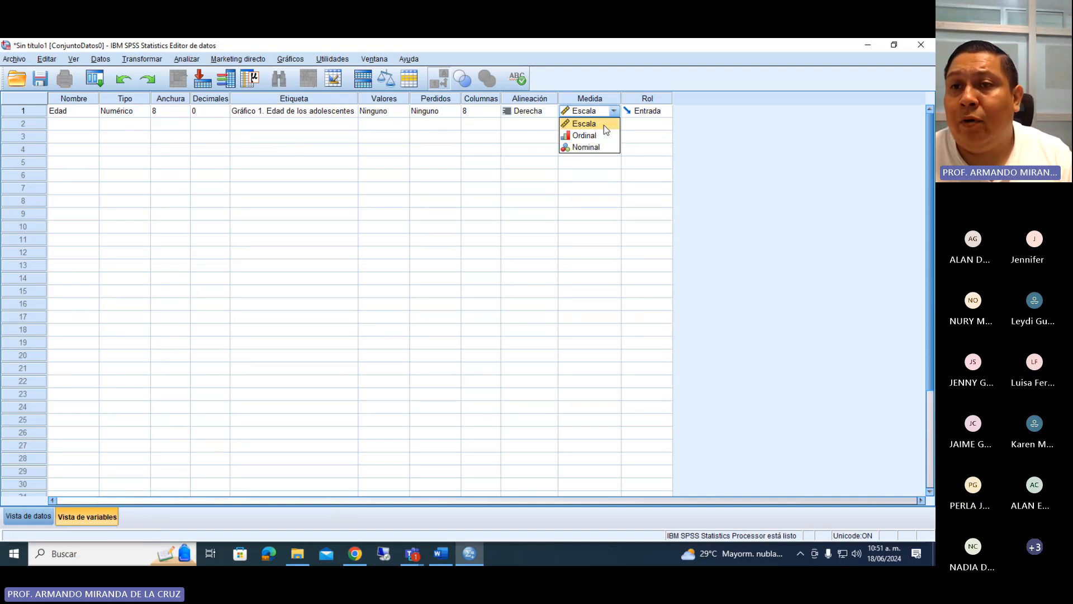
left_click(604, 124)
Check the next item in the Word questionnaire and add Género as the second SPSS variable with 0 decimals.
left_click(66, 124)
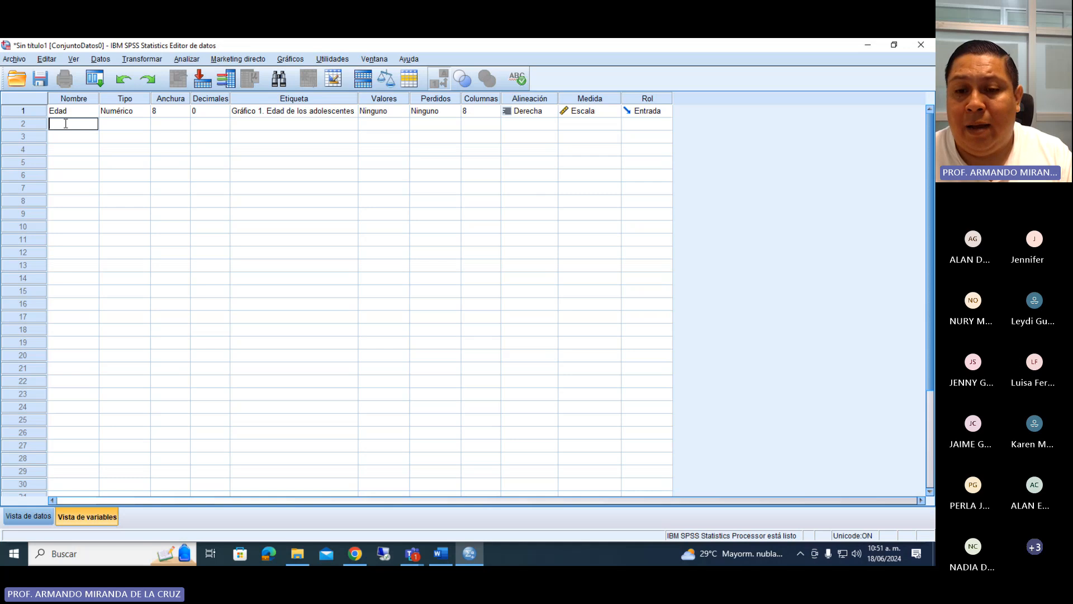
left_click(441, 554)
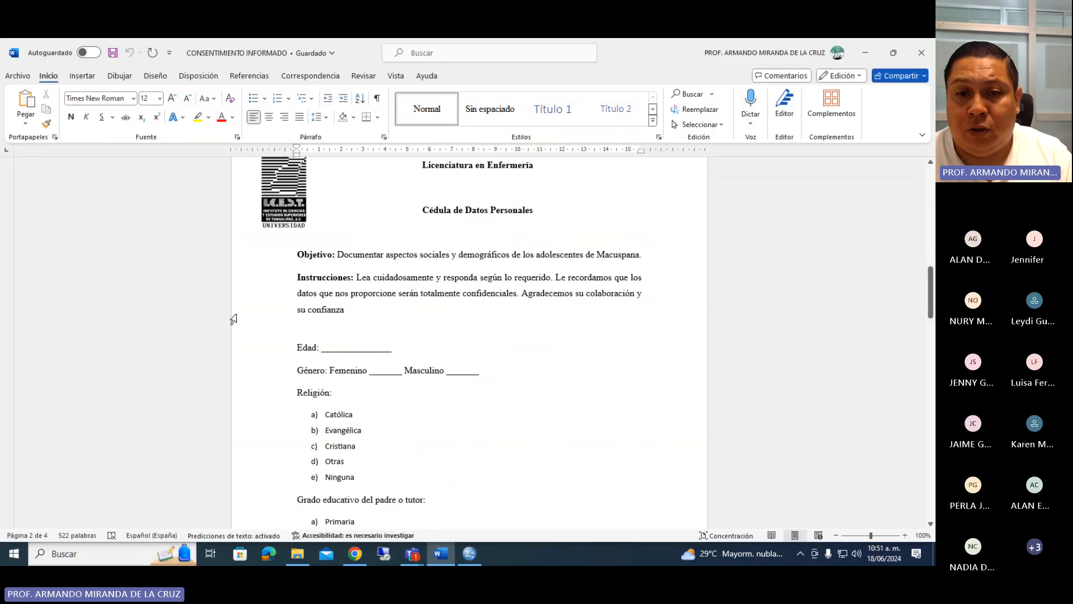
left_click(470, 553)
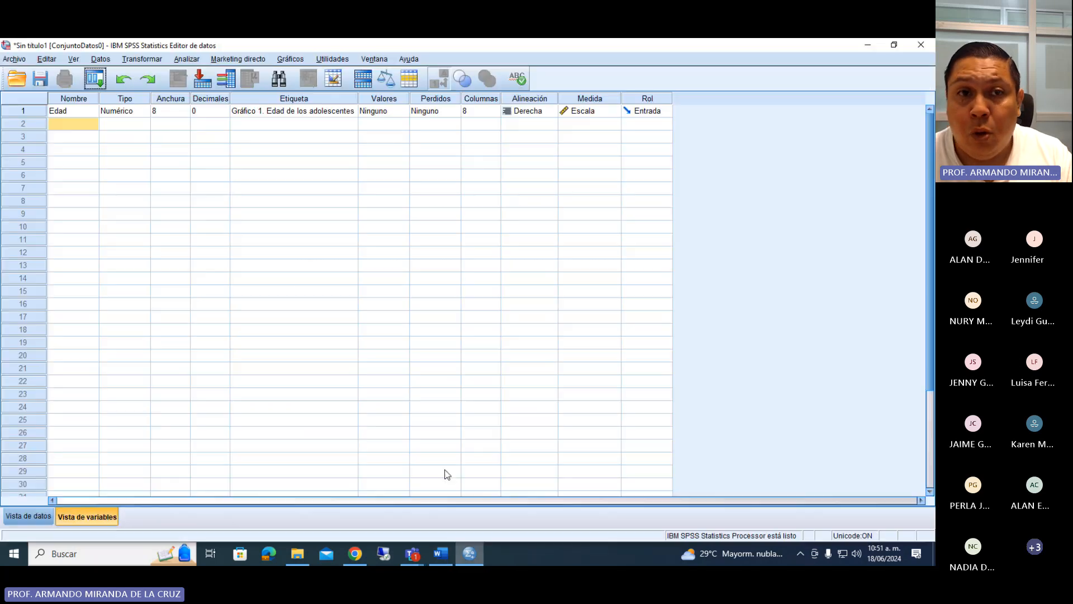
left_click(58, 127)
type("G")
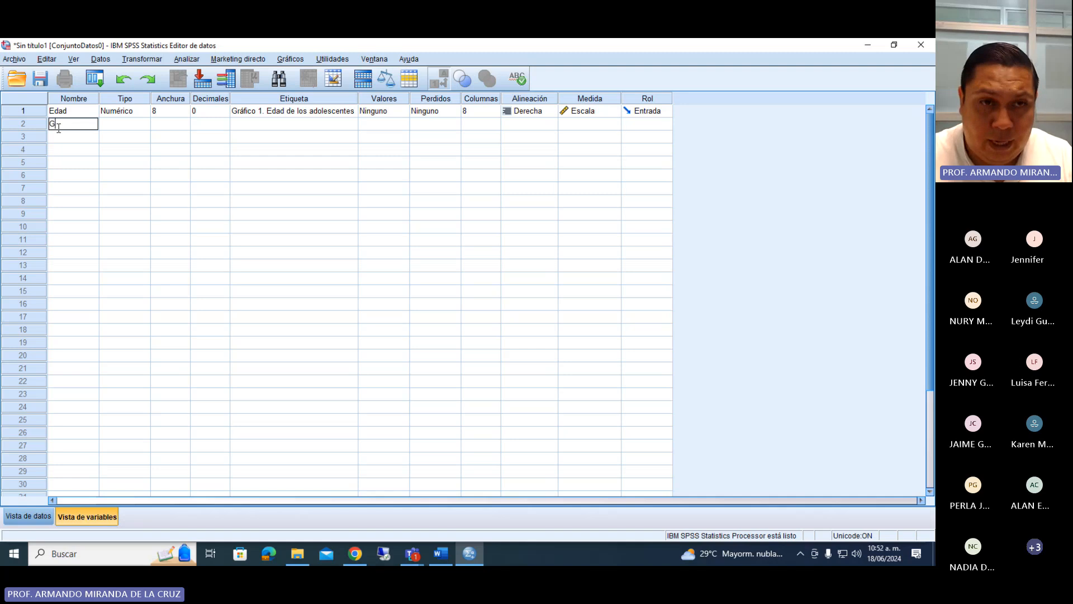
type("énero")
key("Return")
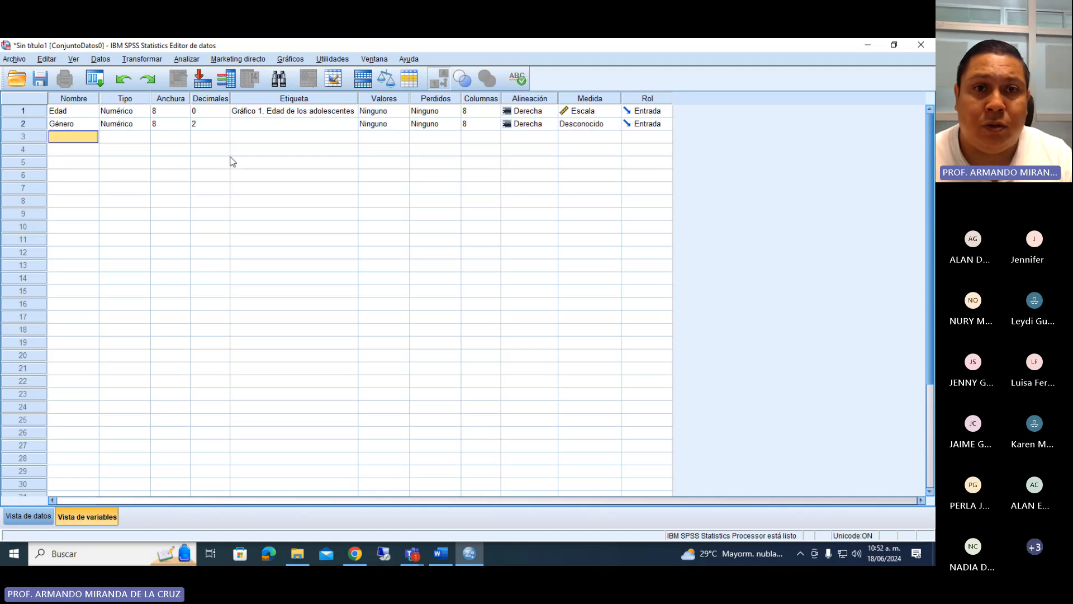
double_click(226, 127)
Label the Género variable "Gráfico 2. Género del participante".
double_click(248, 124)
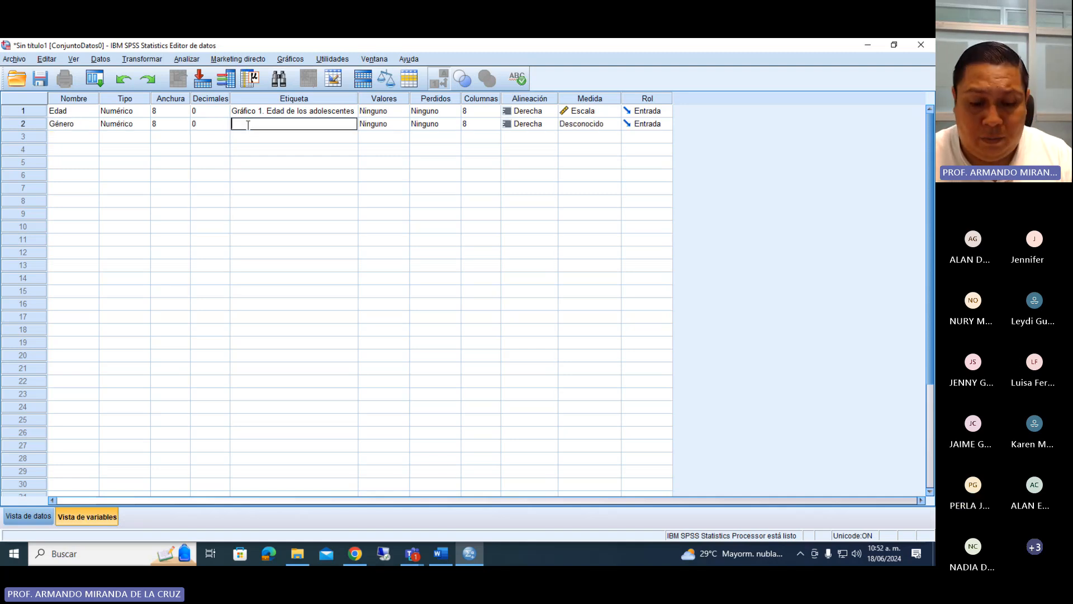
type("Gráfico ")
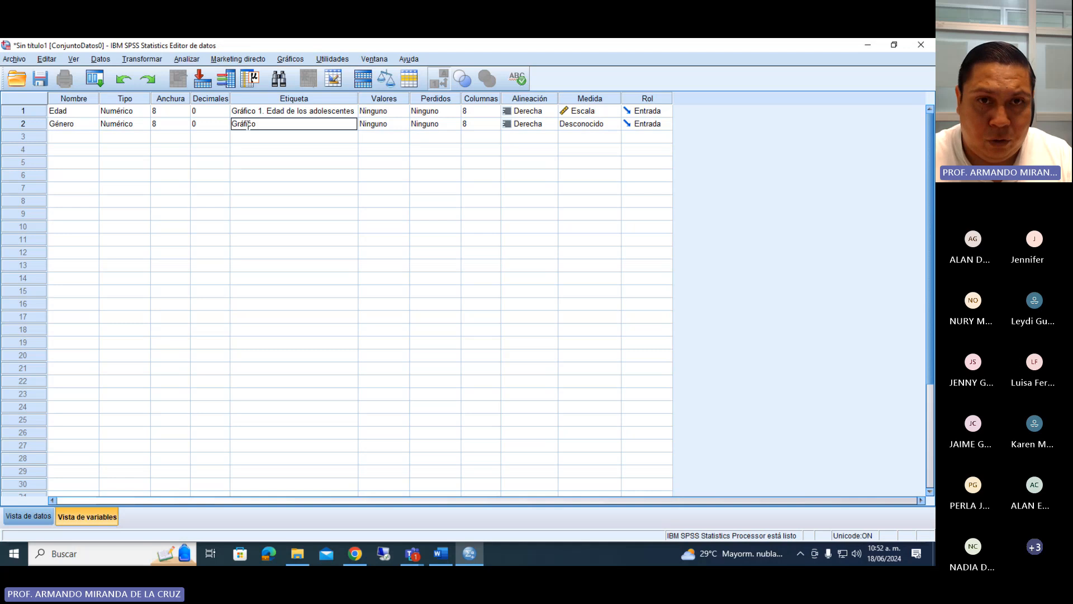
type("2. Género")
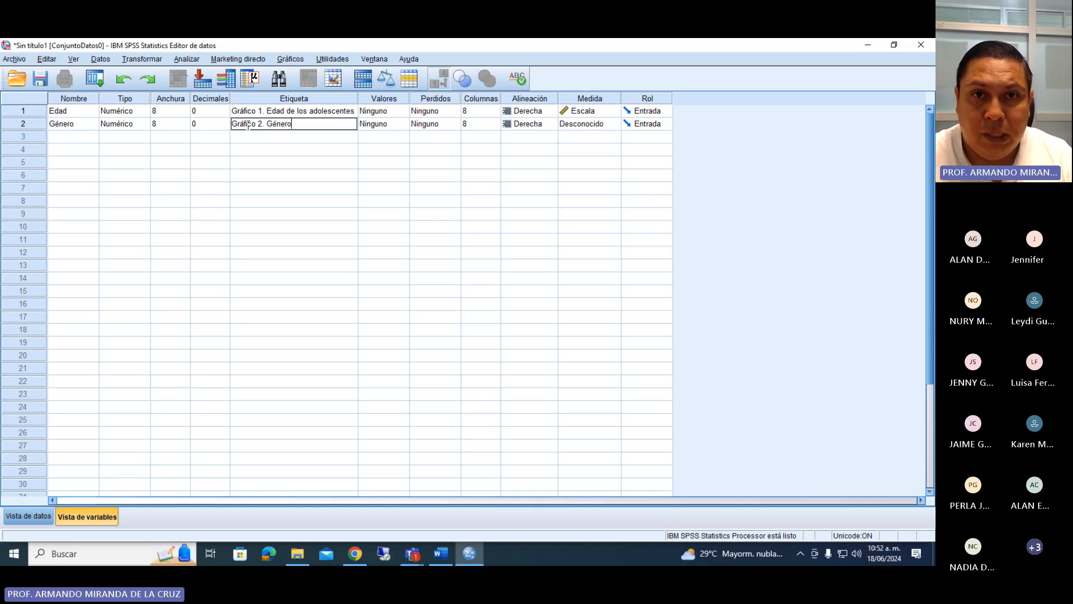
type(" del part")
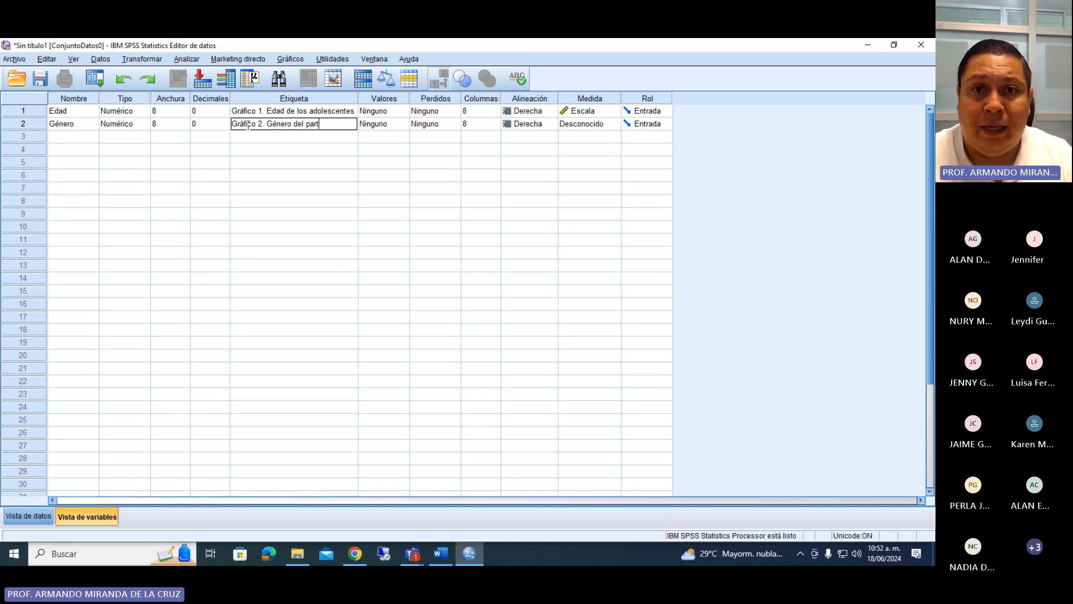
type("icipante")
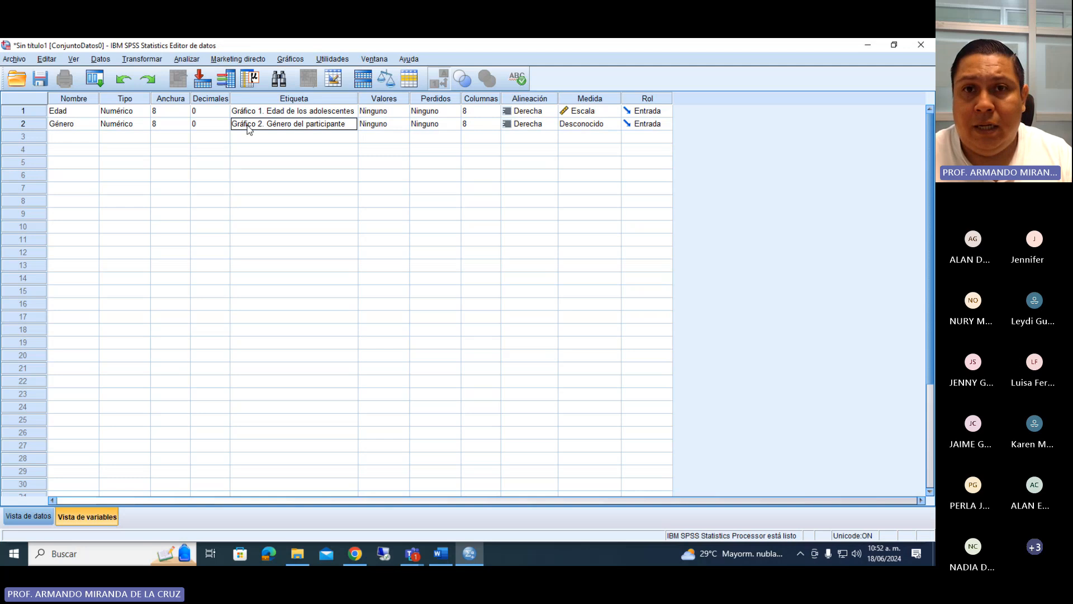
left_click(294, 136)
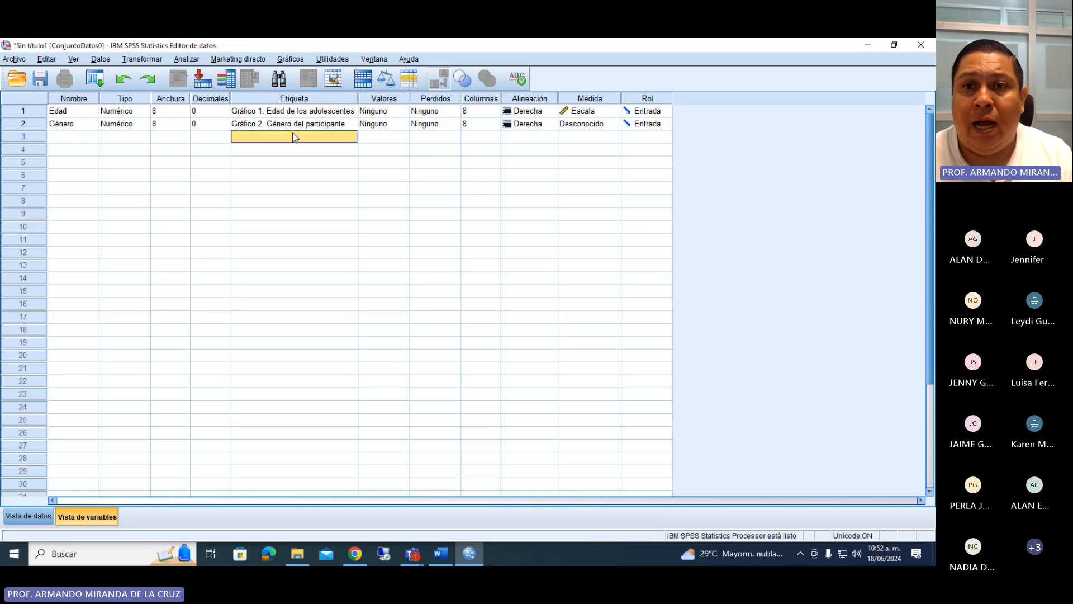
Assign the Género variable the value labels 1 = Masculino and 2 = Femenino, and set its measurement level to Escala.
left_click(404, 124)
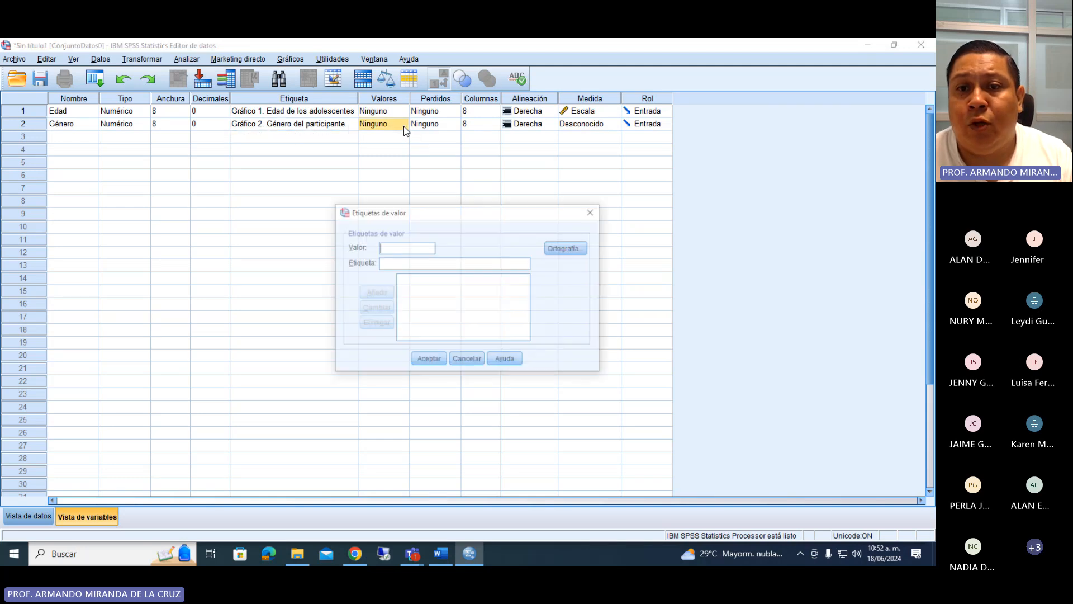
left_click(394, 263)
type("Masculino")
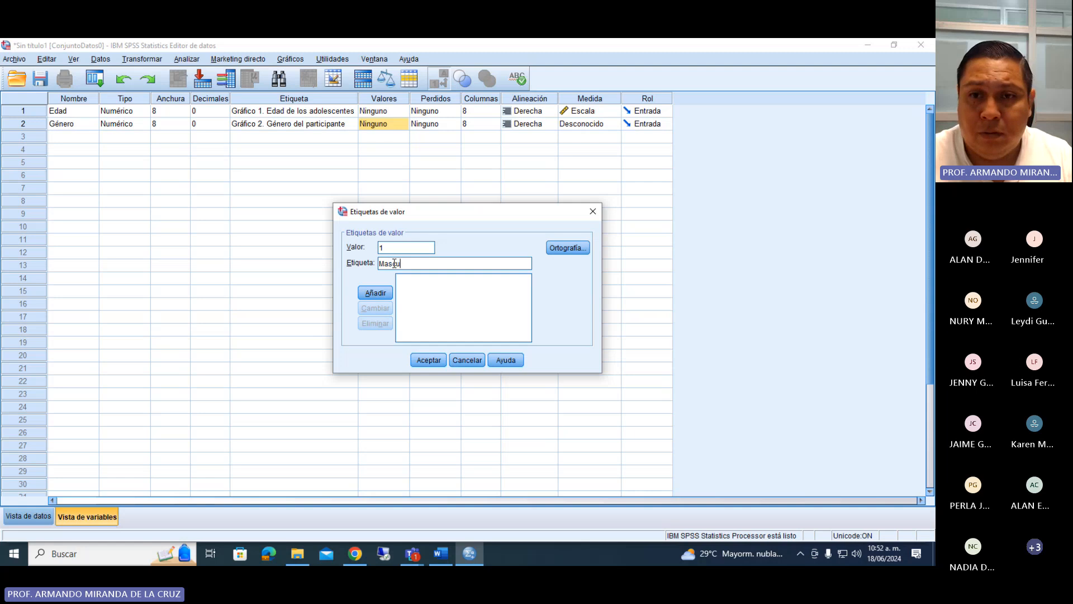
key("Return")
type("2")
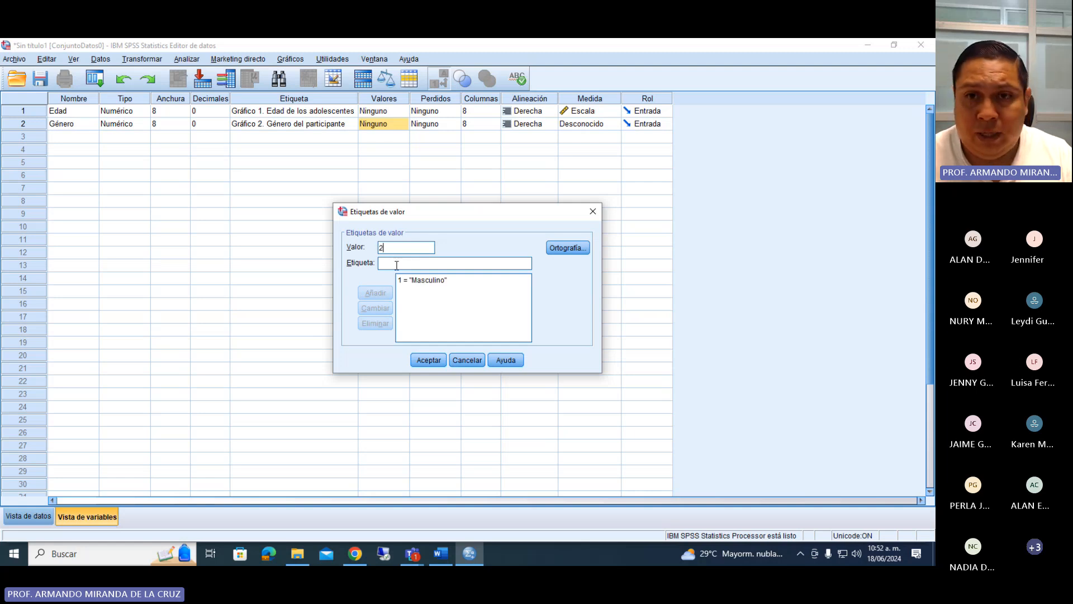
left_click(398, 266)
type("Femen")
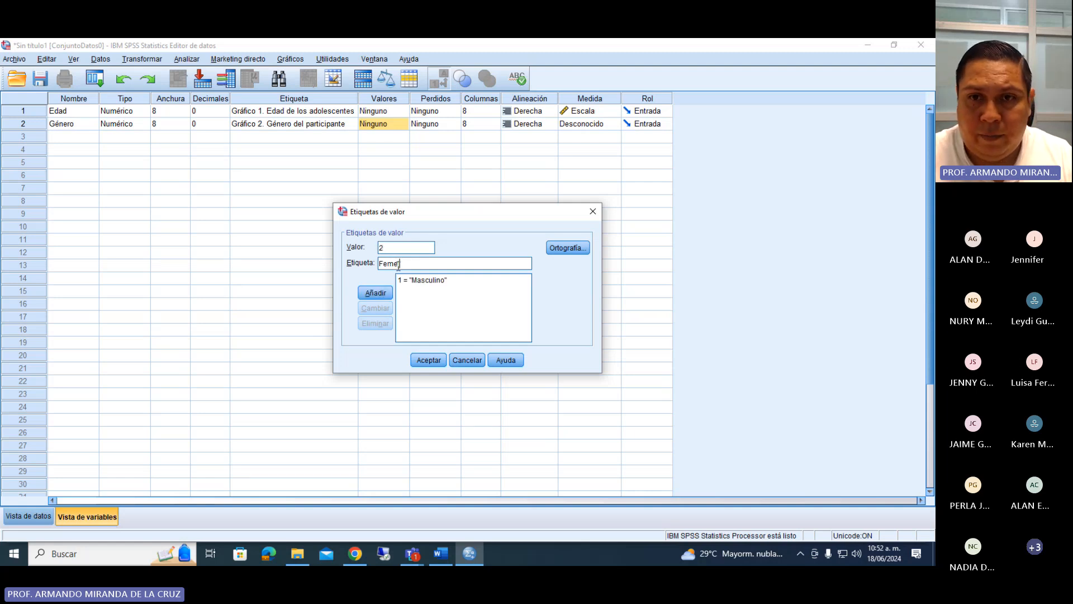
type("ino")
key("Return")
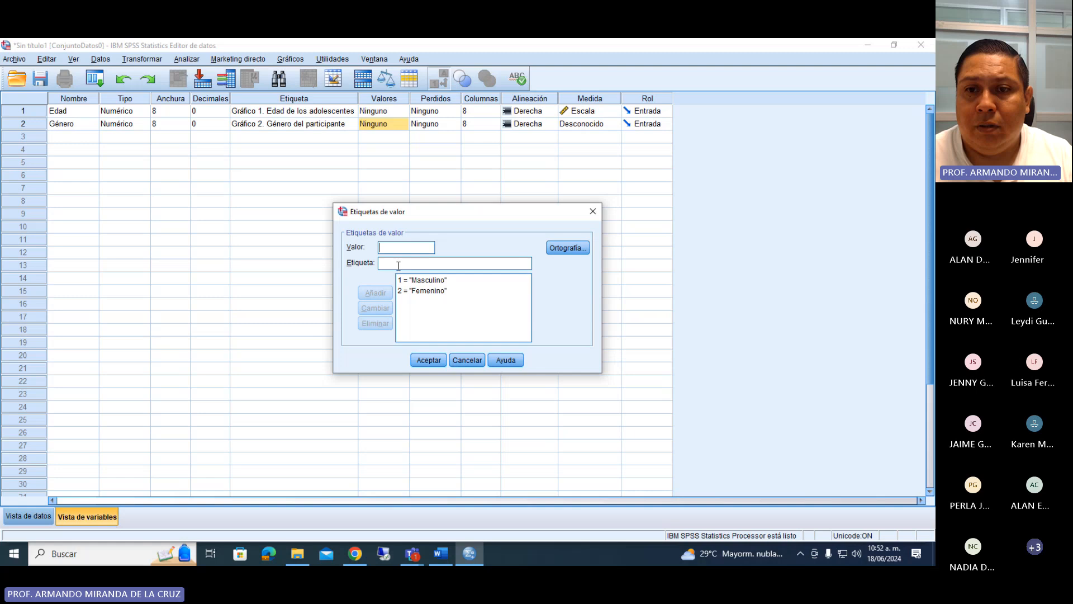
left_click(428, 360)
left_click(587, 126)
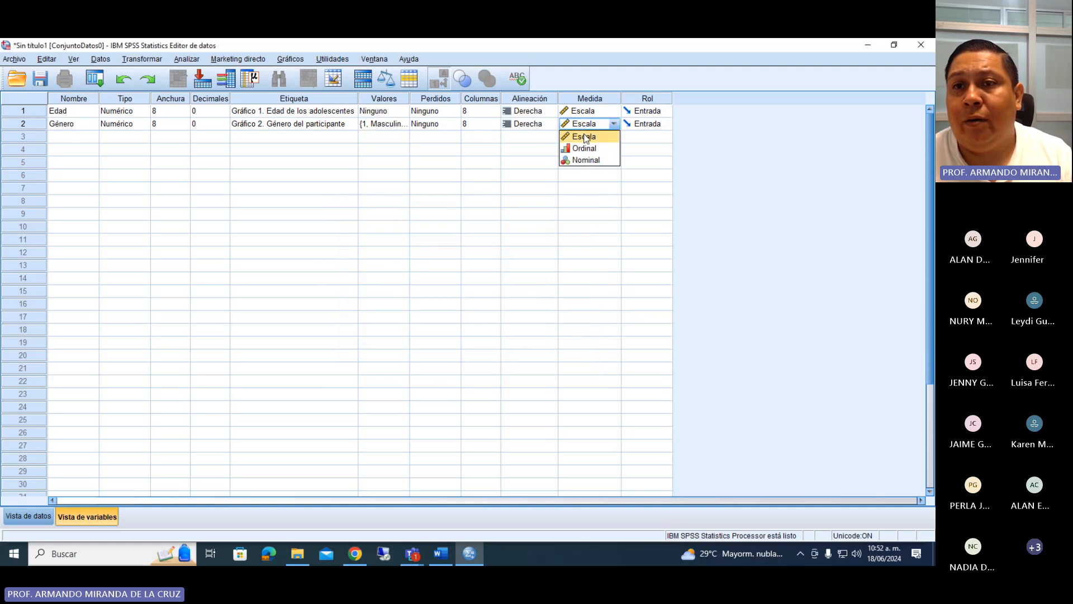
left_click(586, 138)
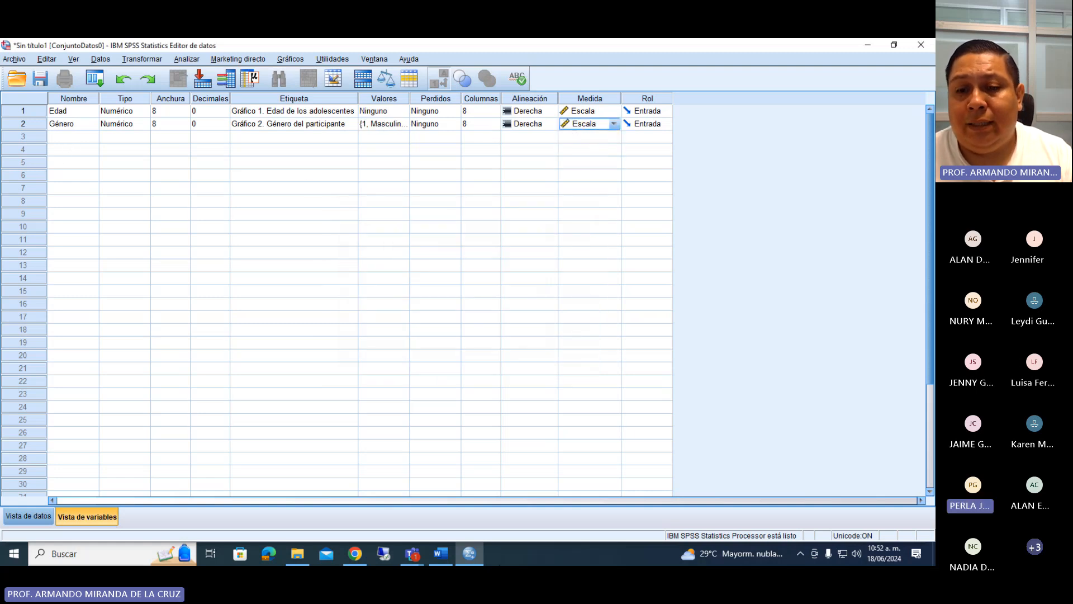
Check the next item in the Word questionnaire and add Religión as the third SPSS variable with 0 decimals.
left_click(440, 553)
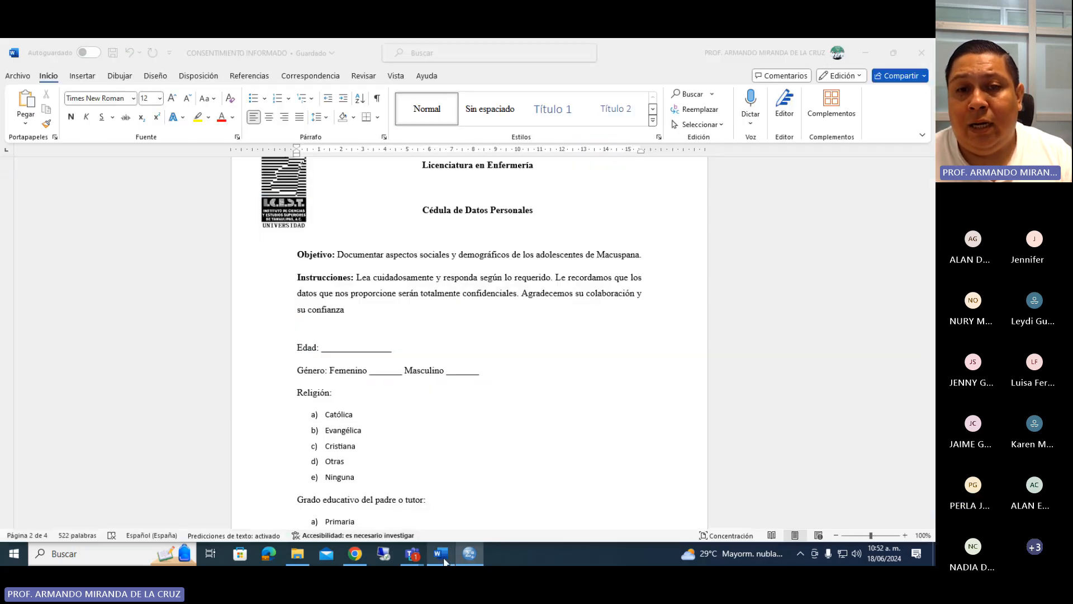
scroll(365, 376, "down", 3)
left_click(358, 330)
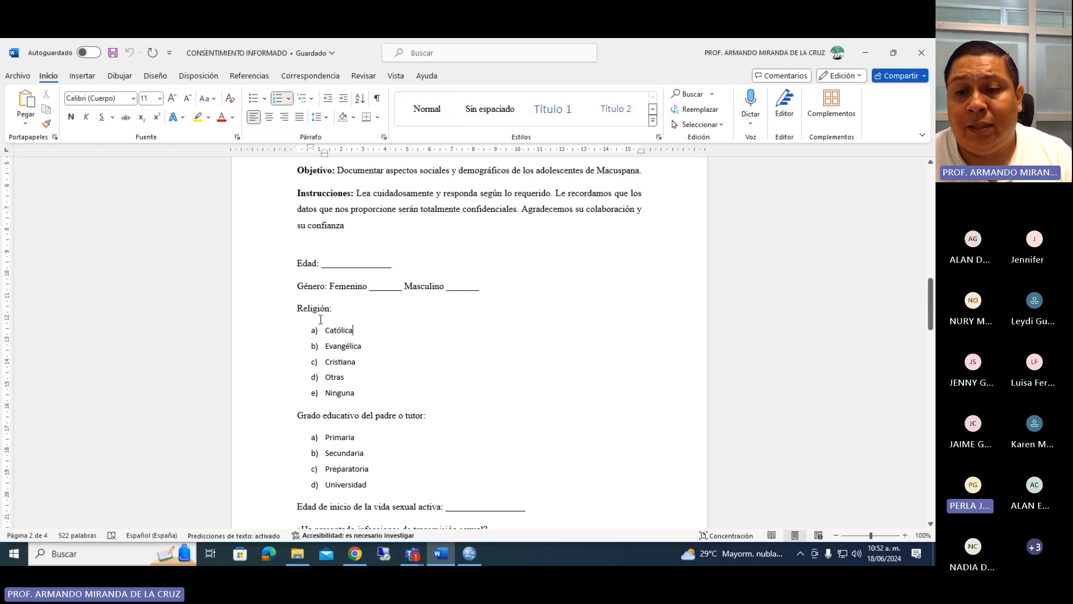
left_click(469, 553)
left_click(81, 136)
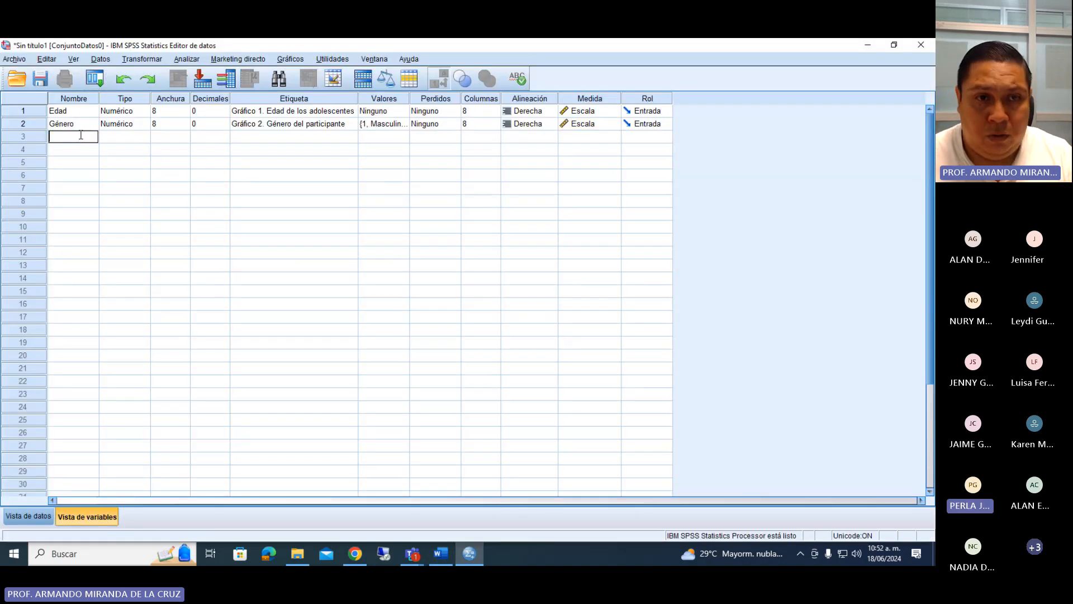
type("Religi")
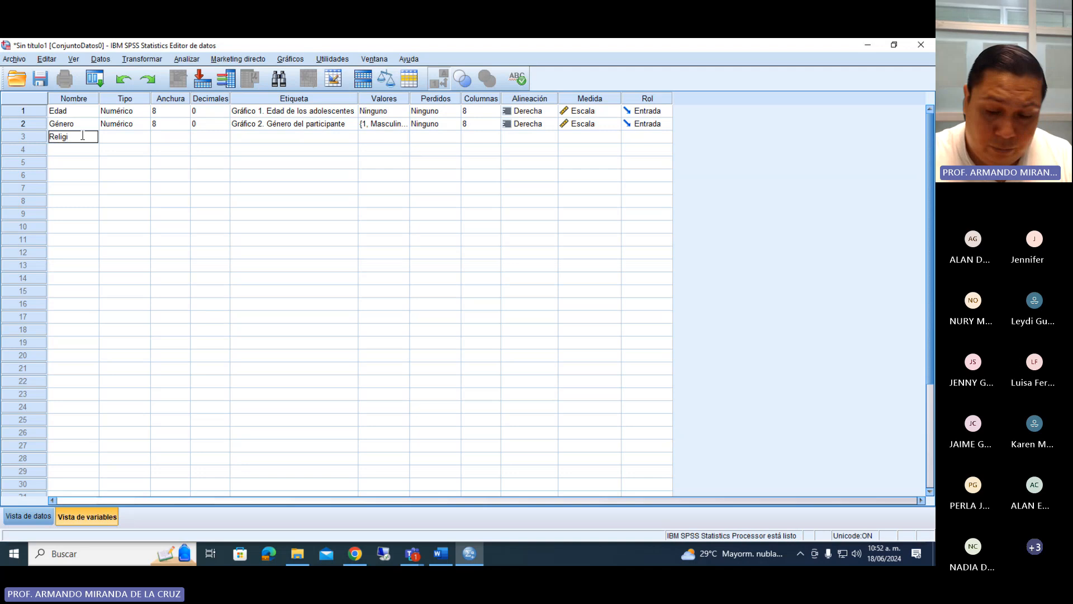
type("ón")
key("Return")
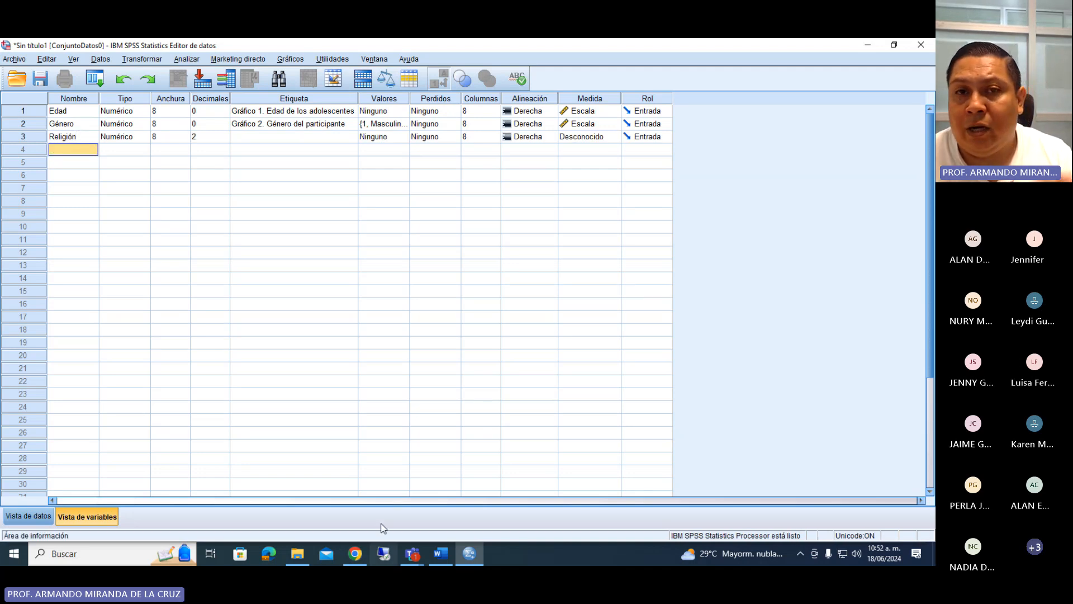
left_click(215, 137)
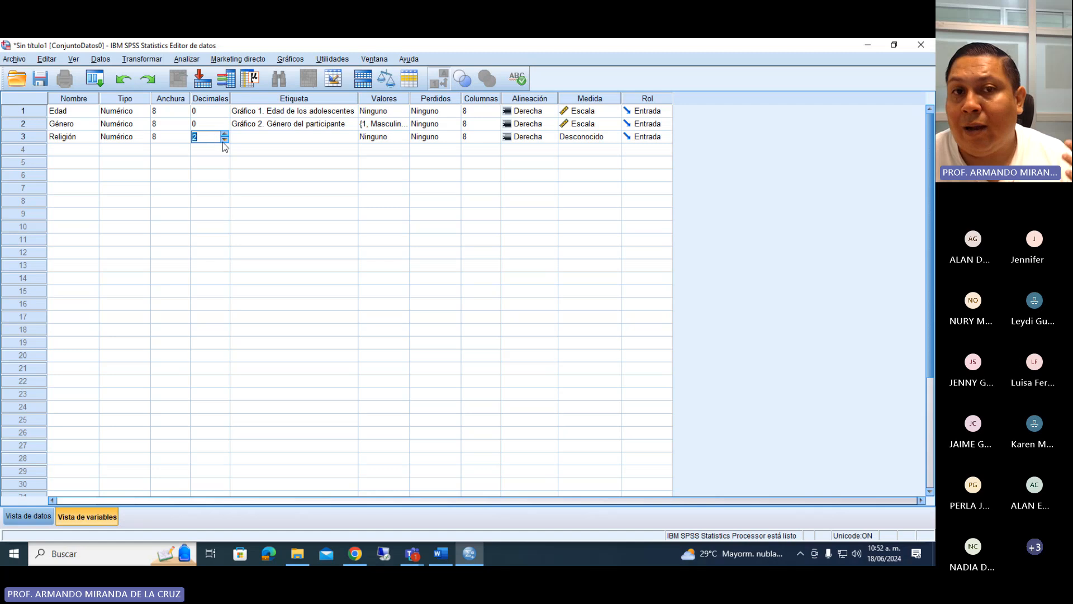
double_click(224, 139)
Label the Religión variable "Gráfico 3. Religión de los (las) adolescentes".
left_click(244, 138)
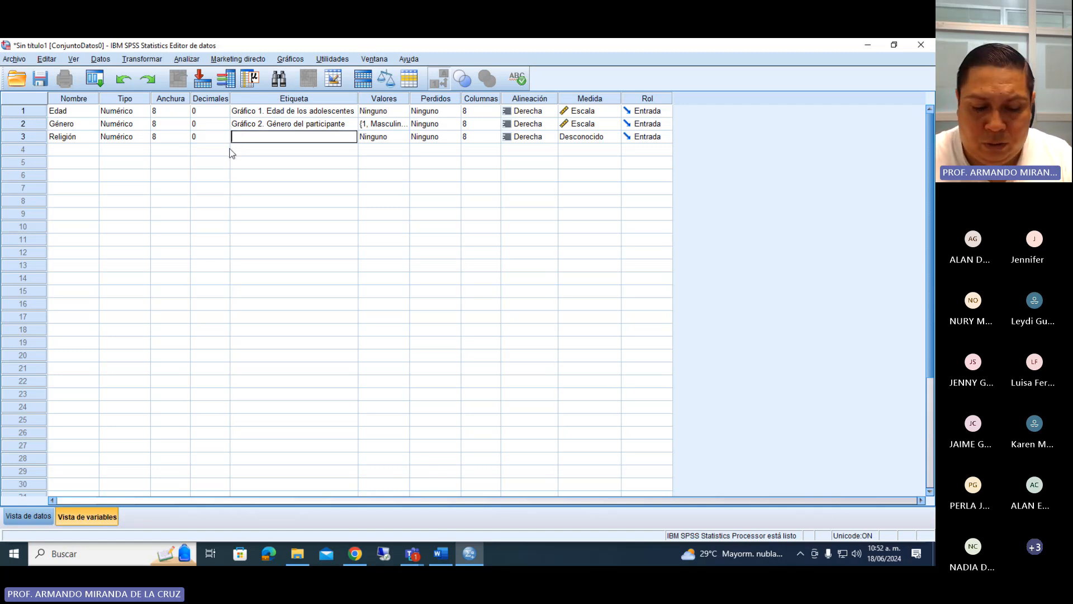
type("Gráfico 3.")
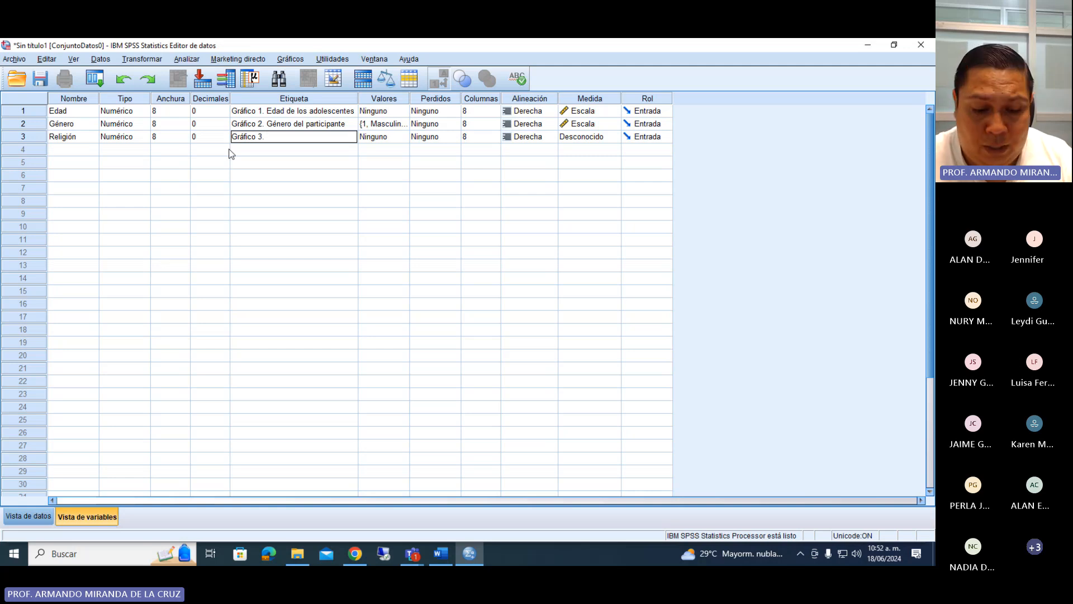
type(" Religión de los ")
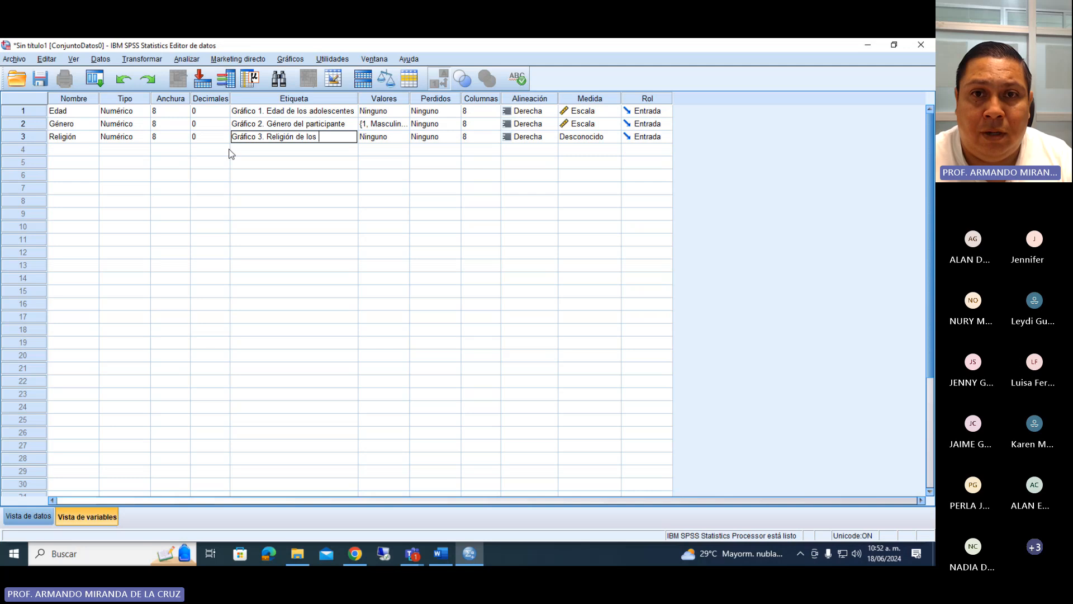
type("(la")
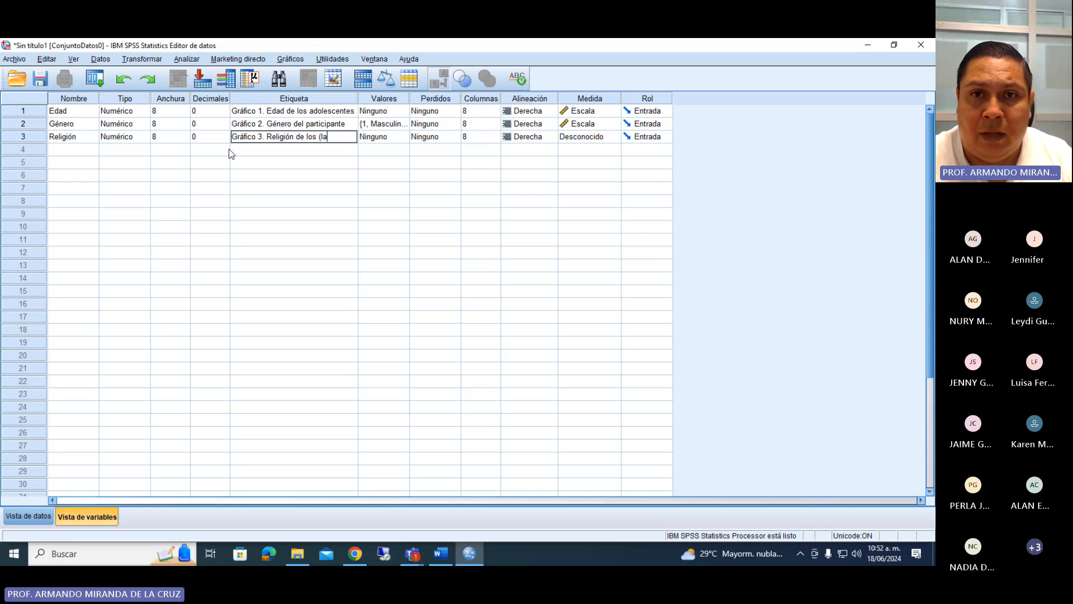
type("s) adolescentes")
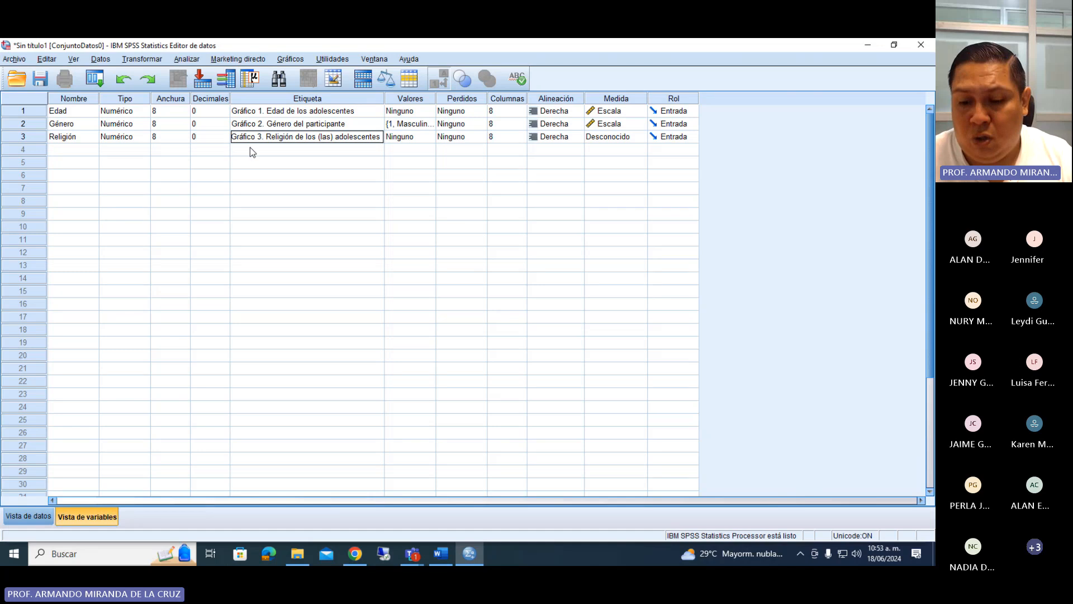
left_click(249, 148)
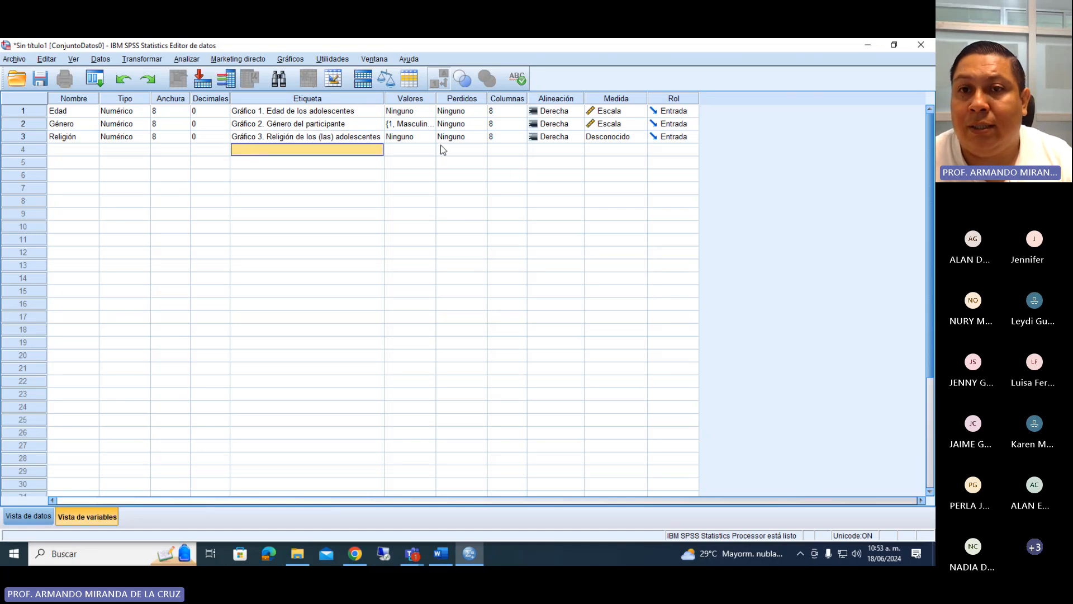
Check the religion options in the Word questionnaire and add the value label 1 = "Católica (o)" to the Religión variable.
left_click(416, 137)
left_click(432, 136)
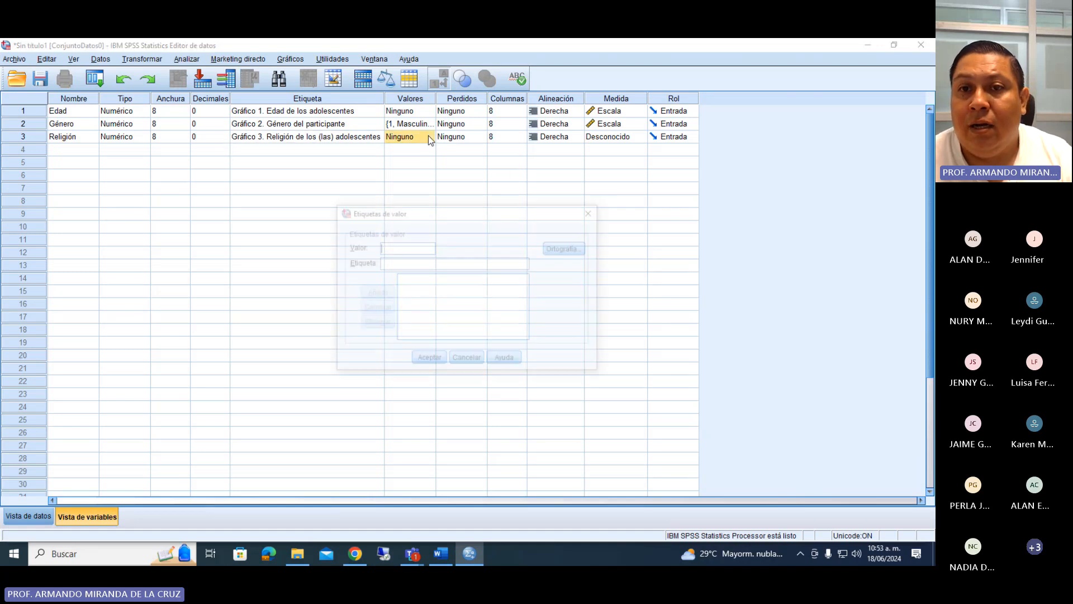
left_click(440, 556)
left_click(442, 555)
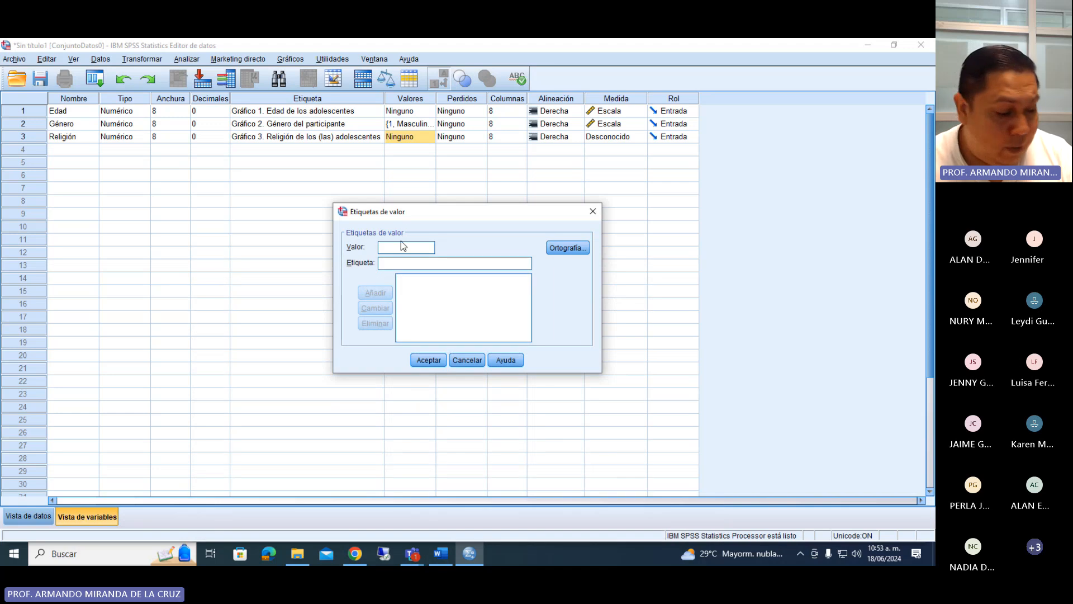
type("1")
left_click(409, 262)
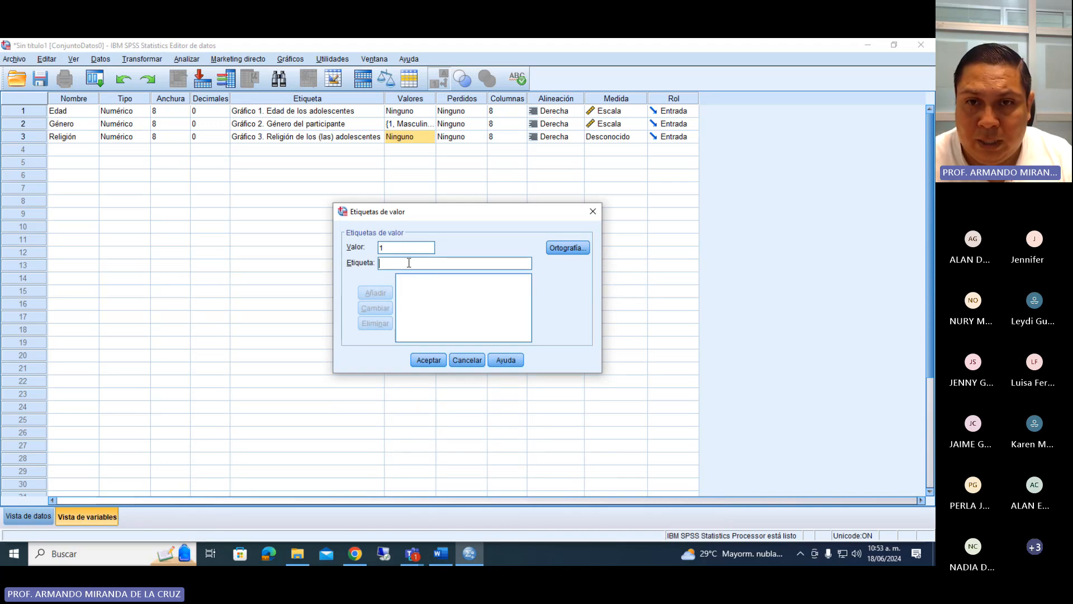
type("Cato")
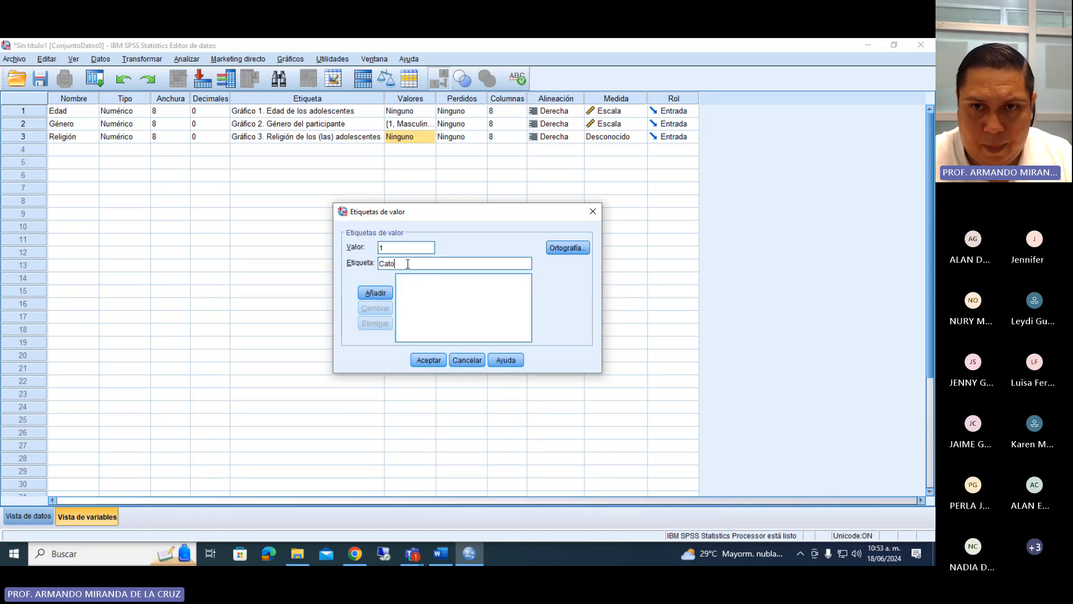
type("ólic")
key("BackSpace")
key("BackSpace")
key("BackSpace")
key("BackSpace")
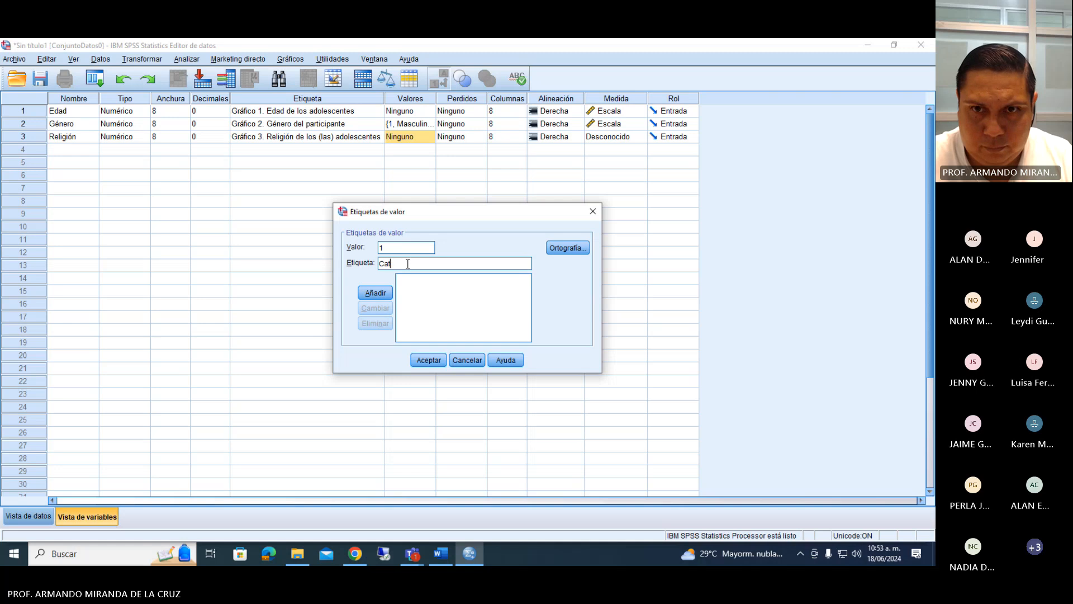
type("tólica")
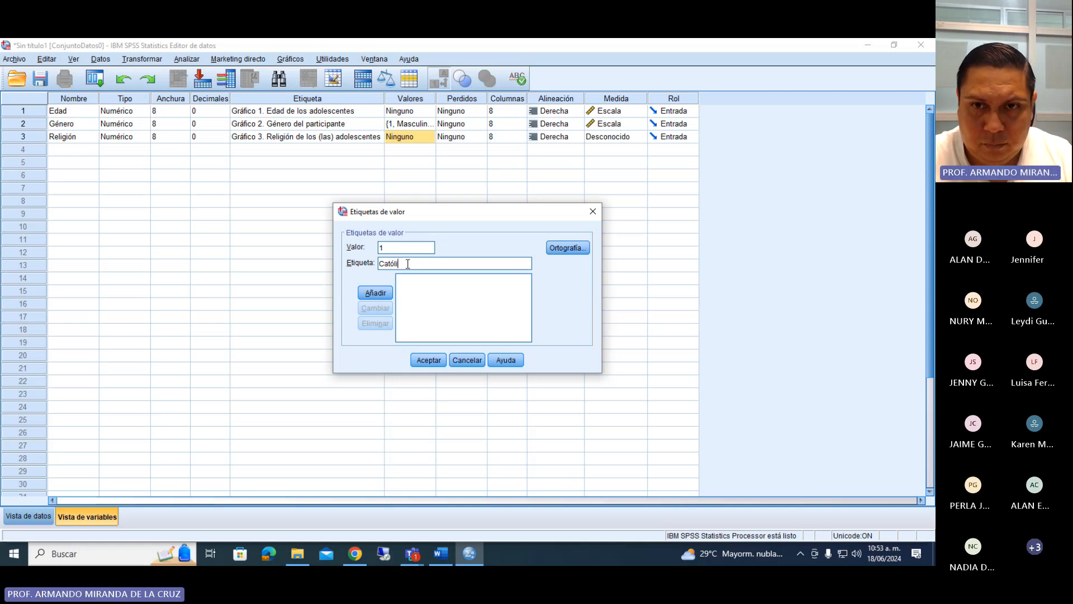
key("BackSpace")
key("BackSpace")
key("BackSpace")
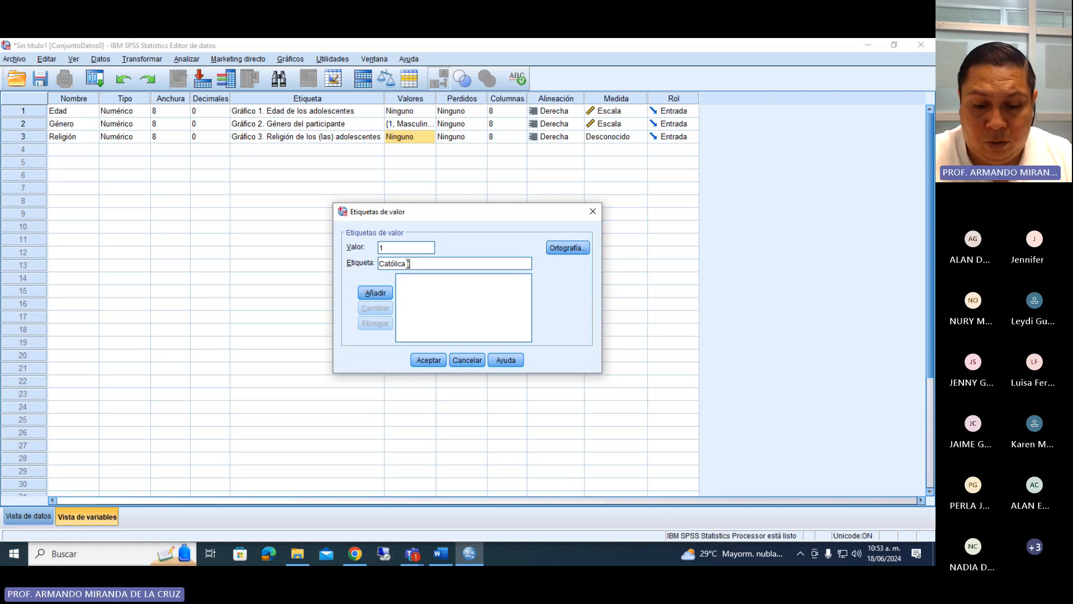
key("Return")
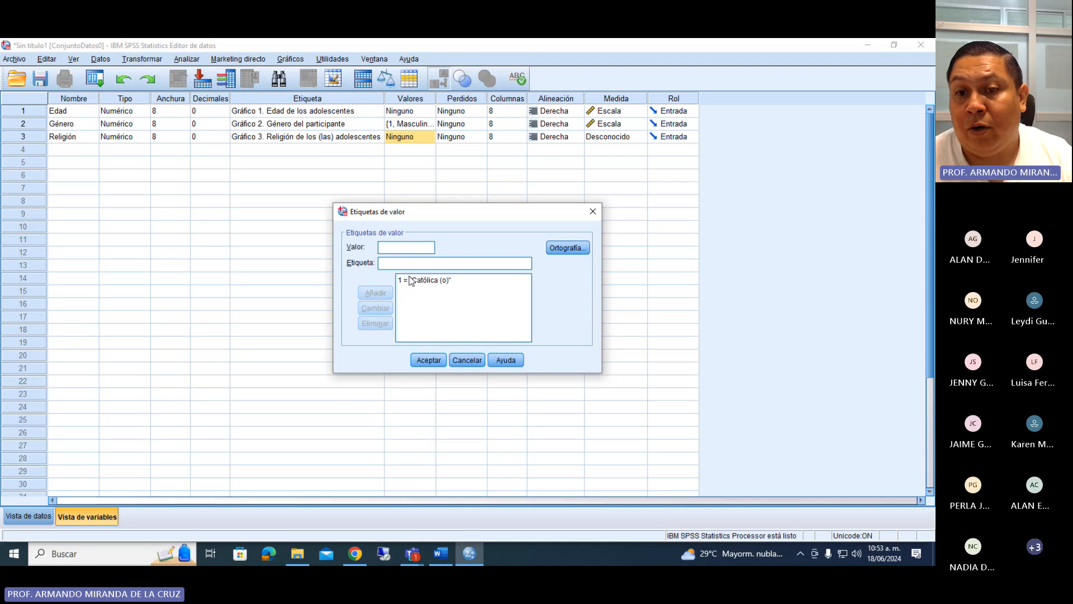
Check the religion options in the Word questionnaire and add the value label 2 = "Evangélico (a)" to the Religión variable.
left_click(446, 558)
left_click(446, 558)
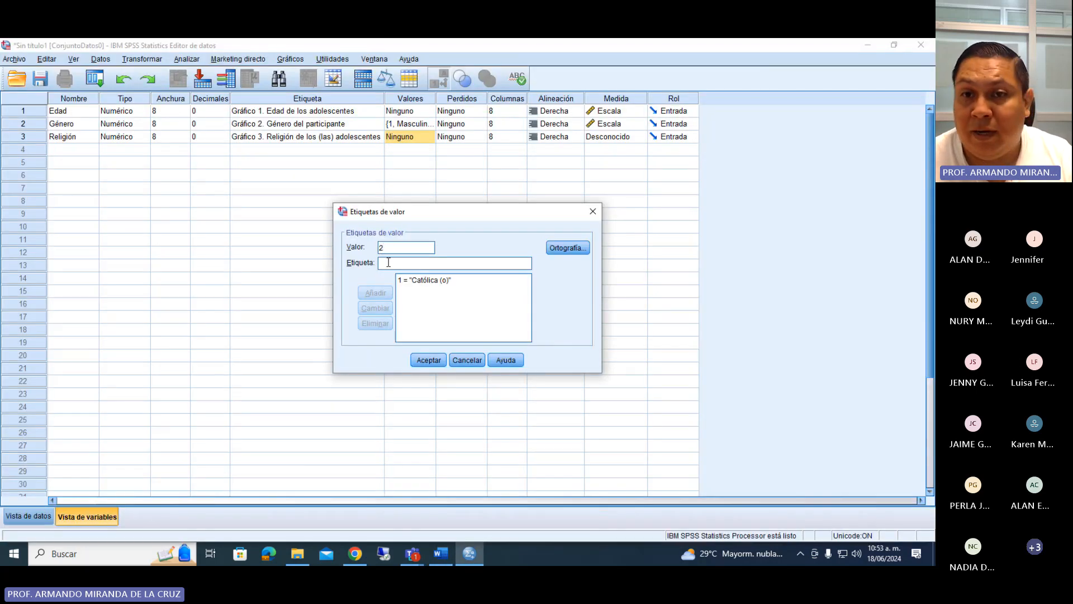
type("E")
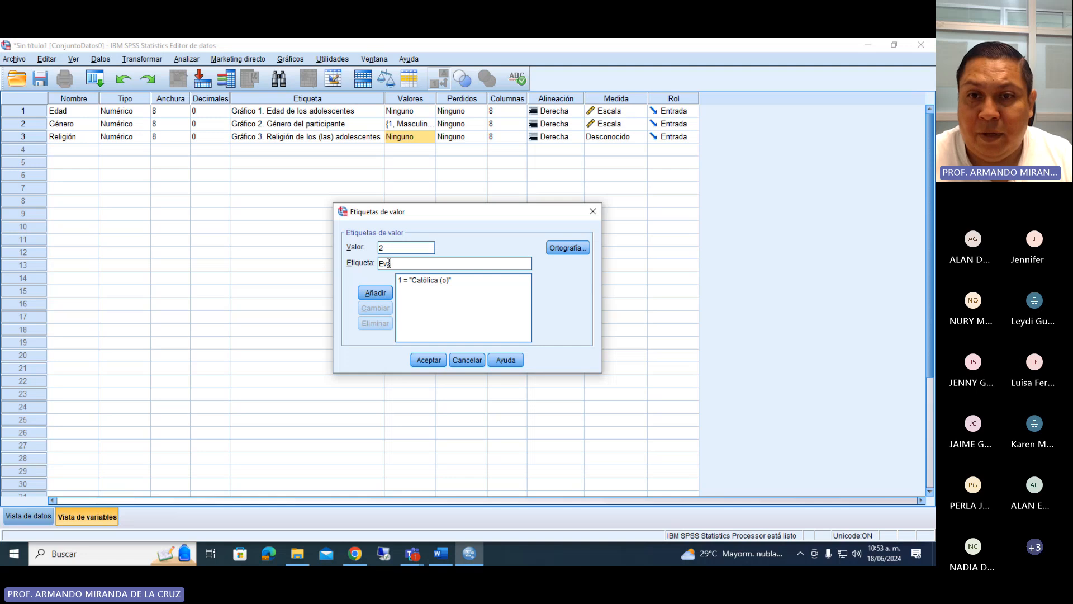
type("vangelico")
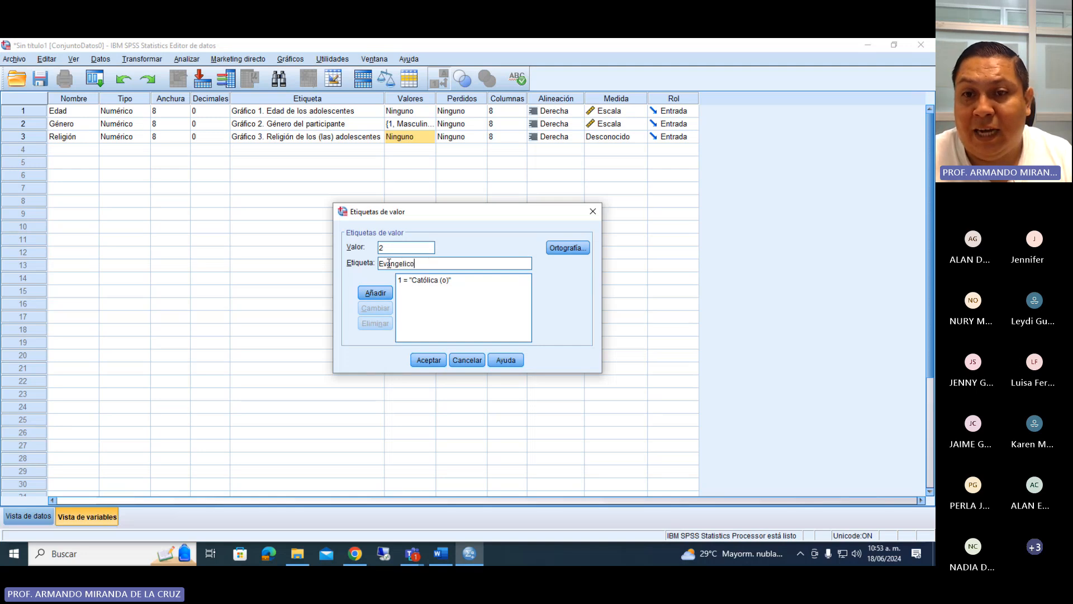
type(" (a")
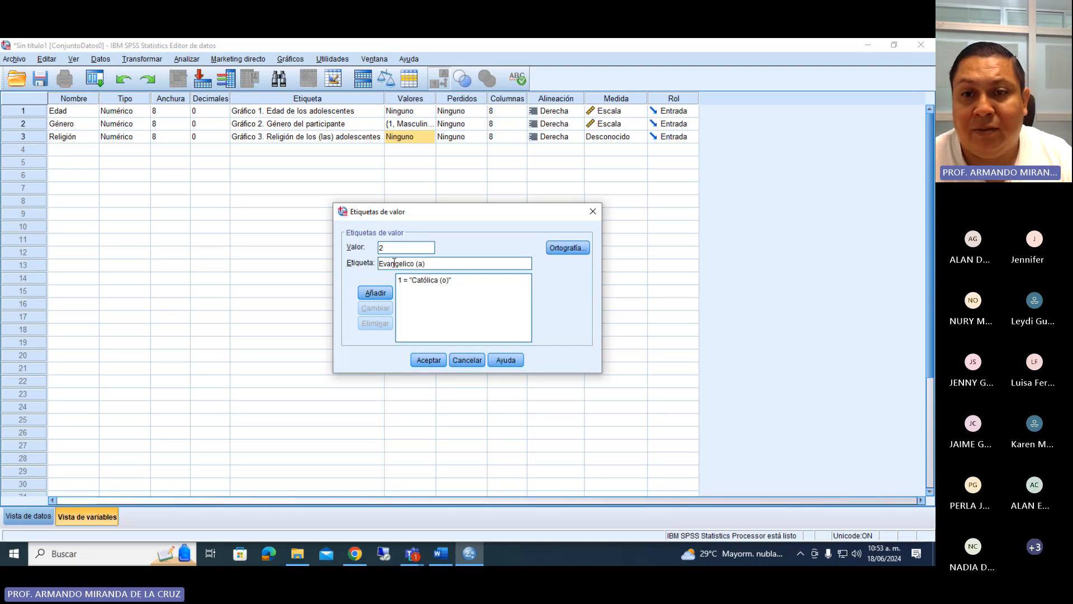
left_click(403, 264)
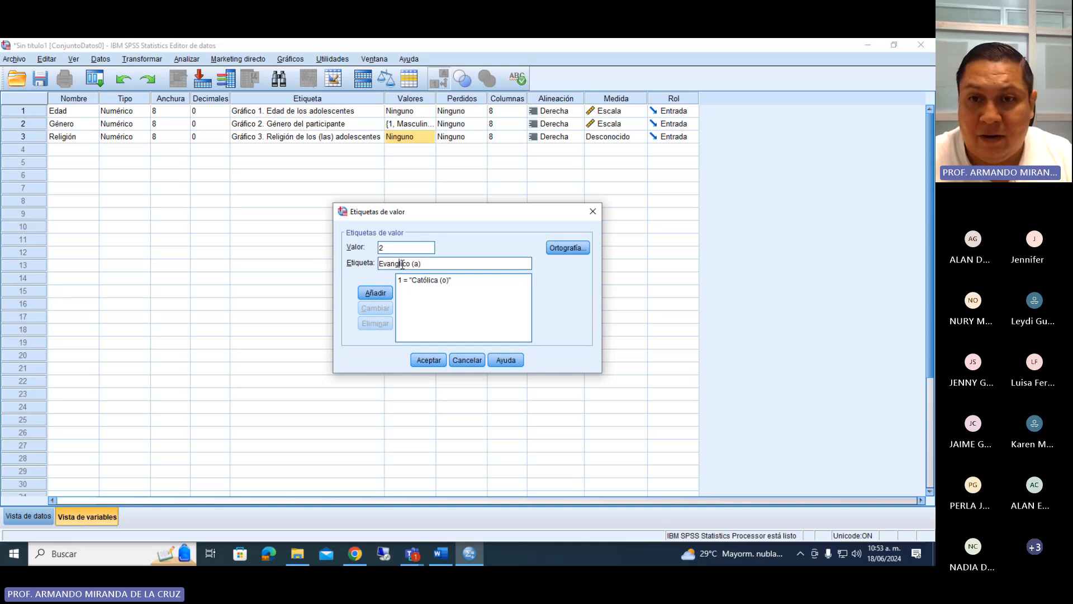
key("BackSpace")
type("é")
left_click(441, 553)
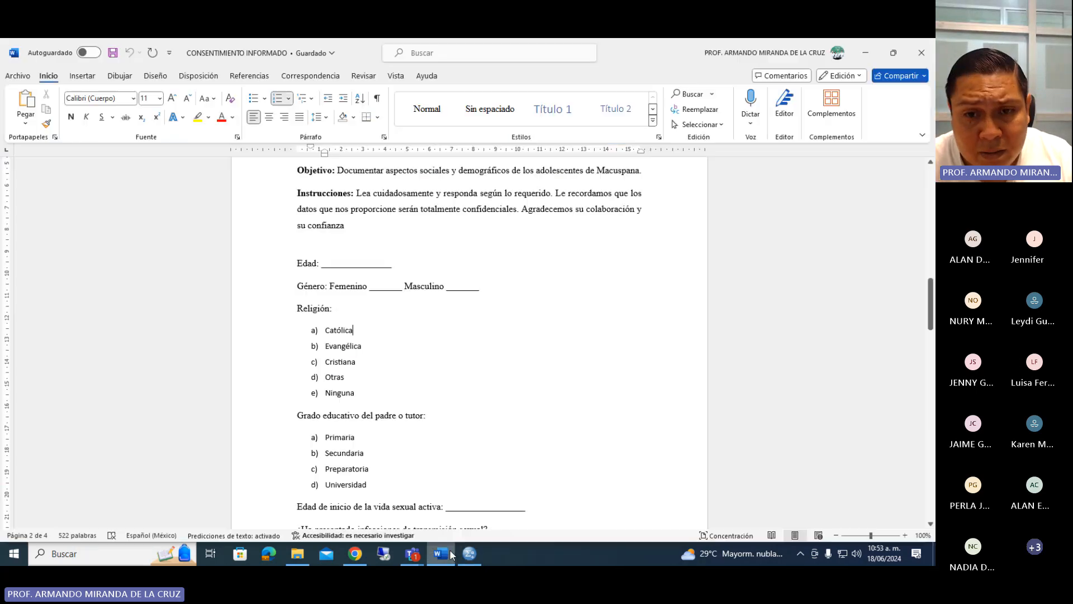
left_click(452, 553)
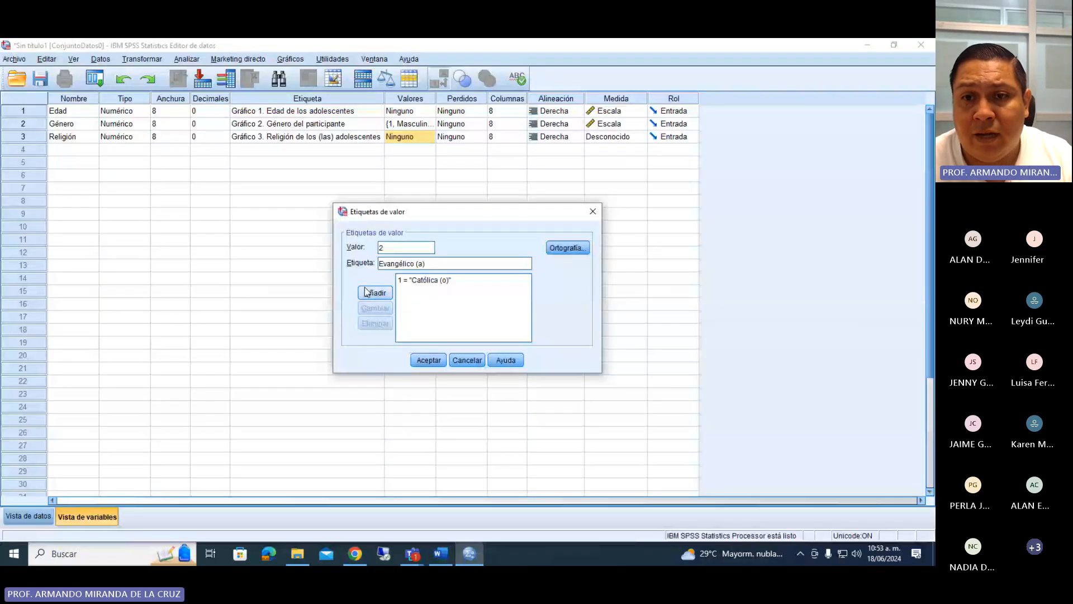
Look up the third religion option in the Word questionnaire and add the value label 3 = "Cristiana (o)" to Religión.
left_click(441, 554)
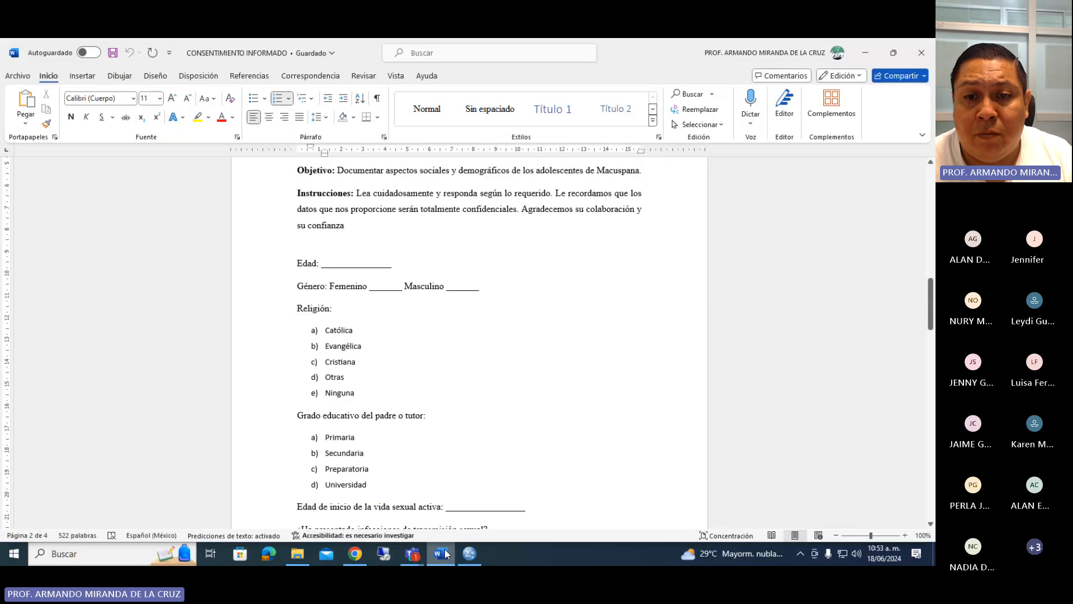
left_click(441, 550)
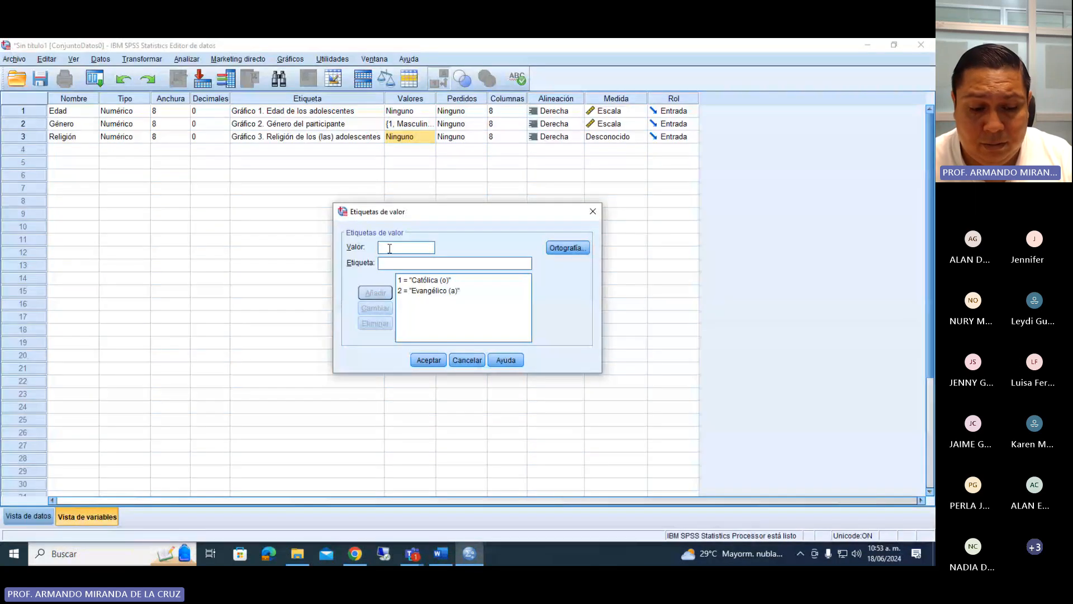
type("3")
left_click(386, 262)
type("C")
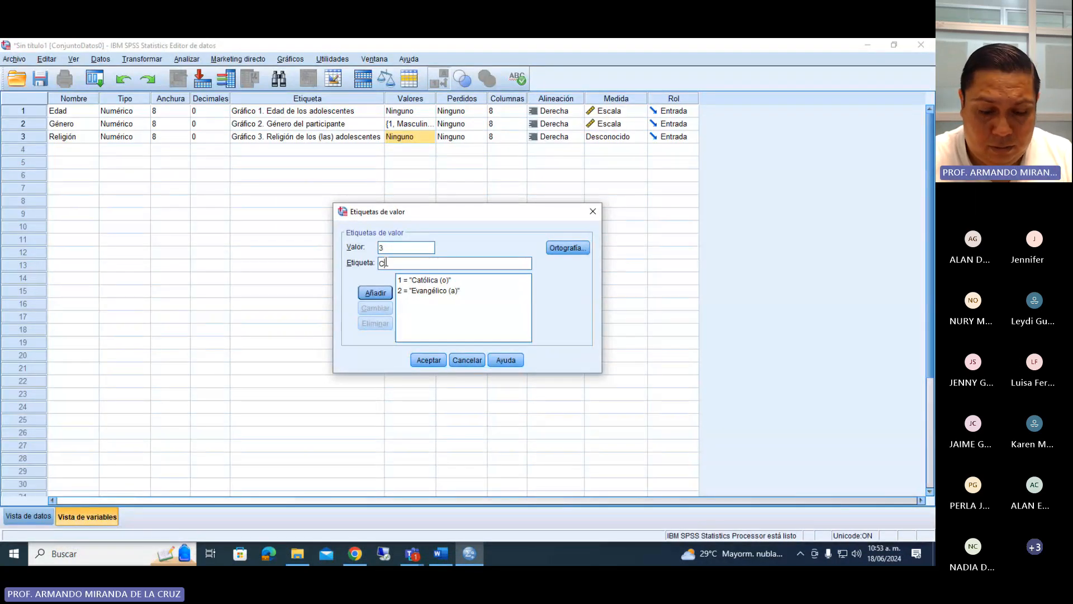
type("ristiana")
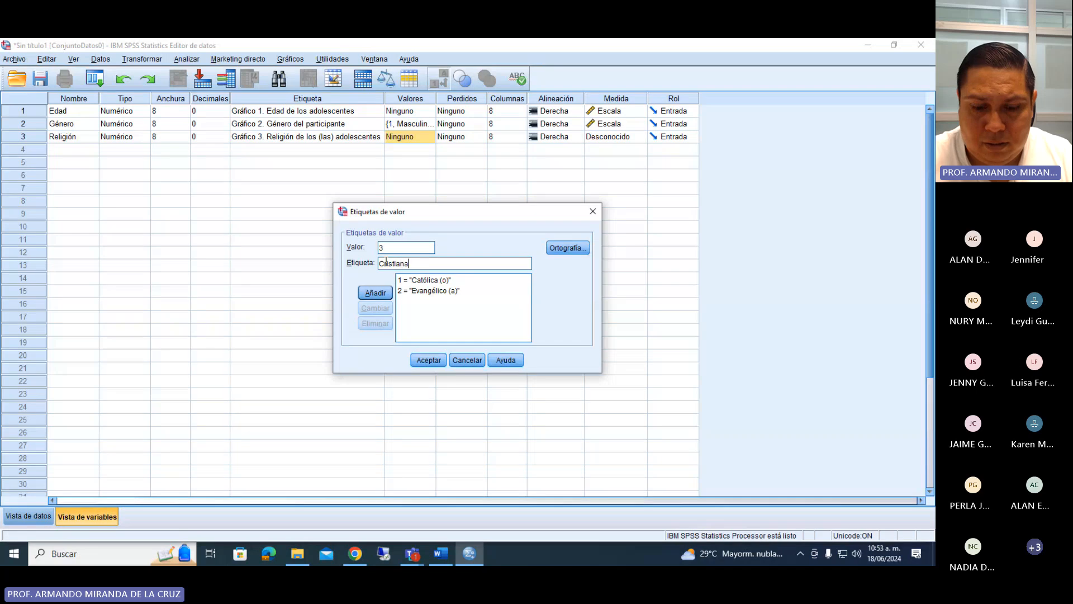
type(" (o")
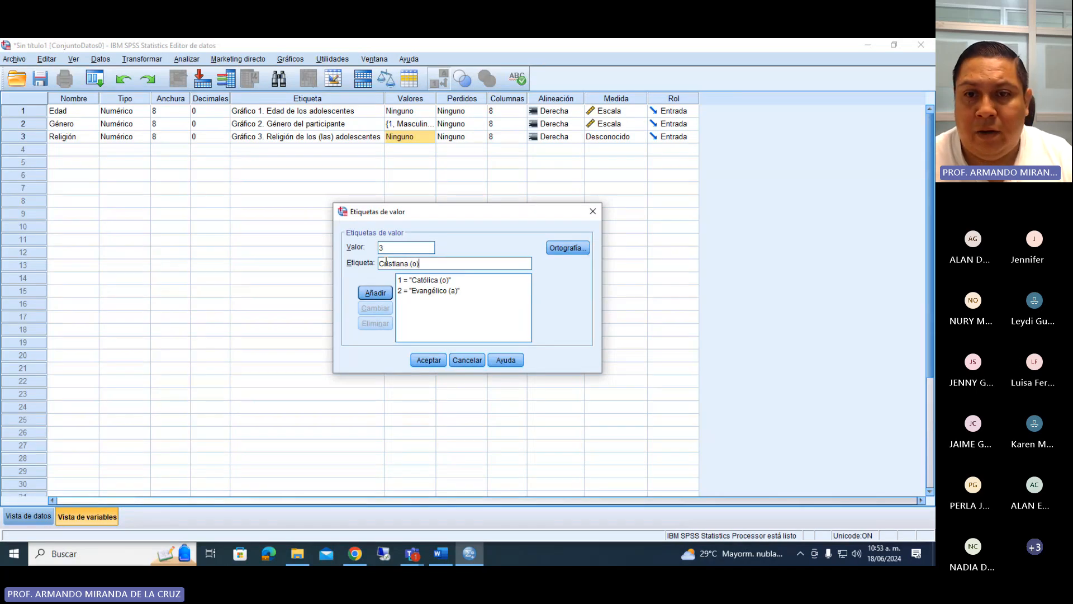
type(")")
left_click(375, 293)
Look up the fourth religion option in the Word questionnaire and add the value label 4 = "Otros (as)" to Religión.
left_click(441, 555)
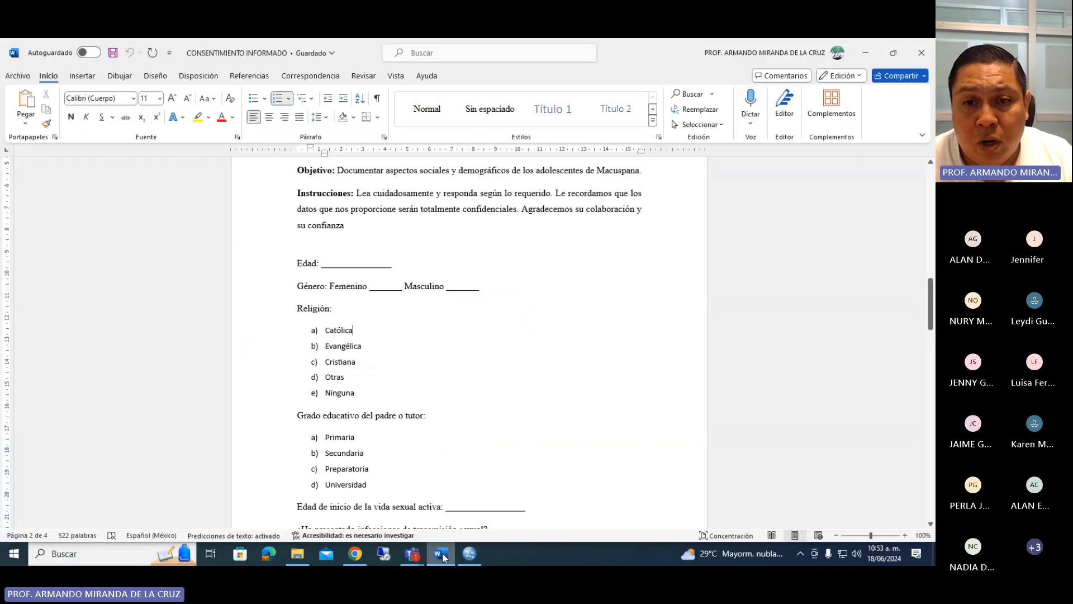
left_click(442, 555)
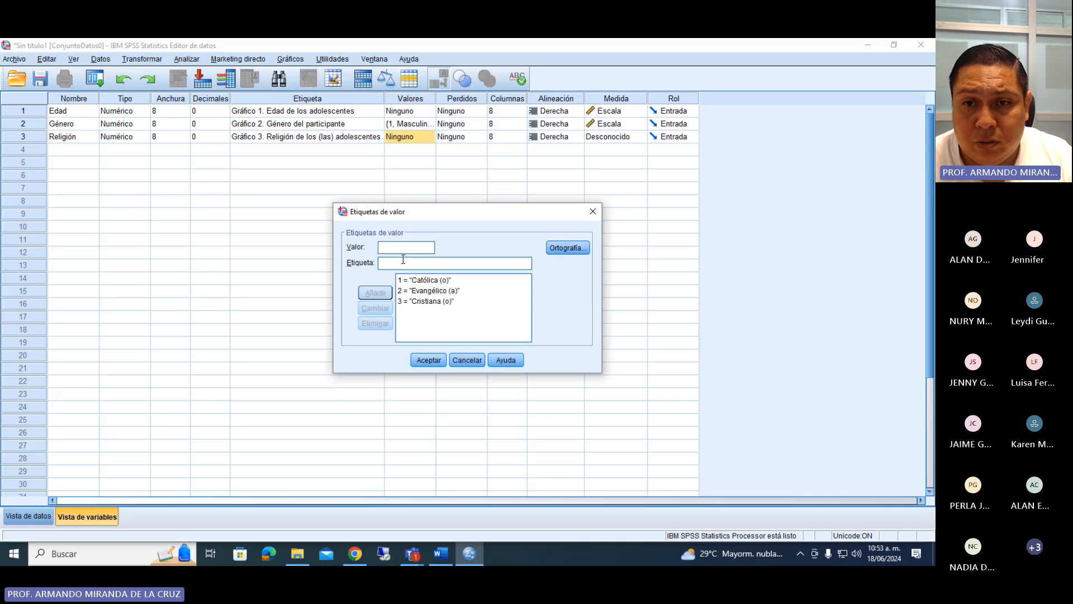
type("4")
left_click(403, 263)
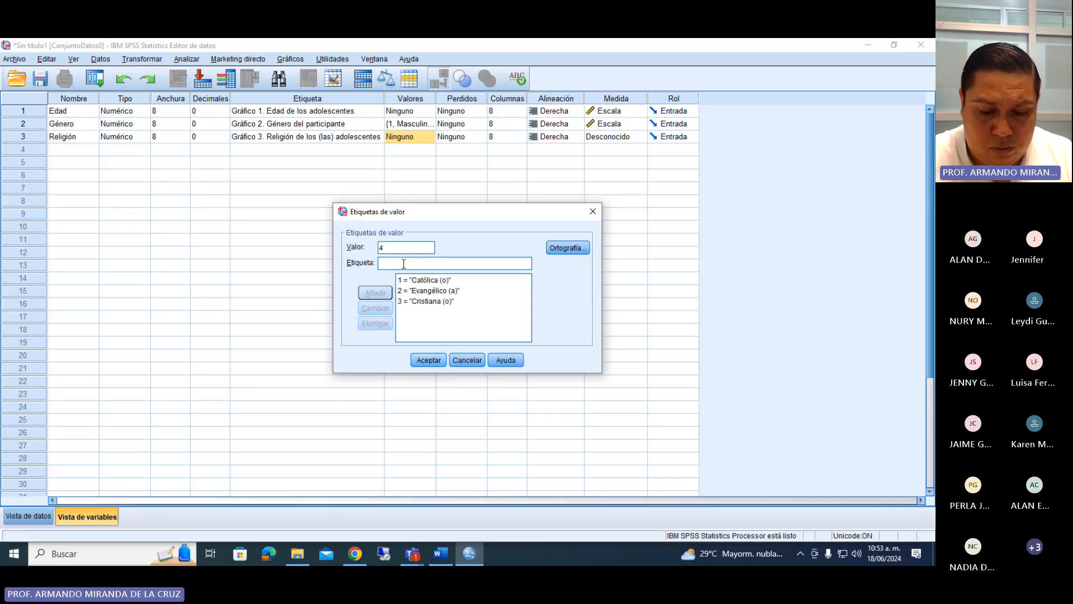
type("Otros")
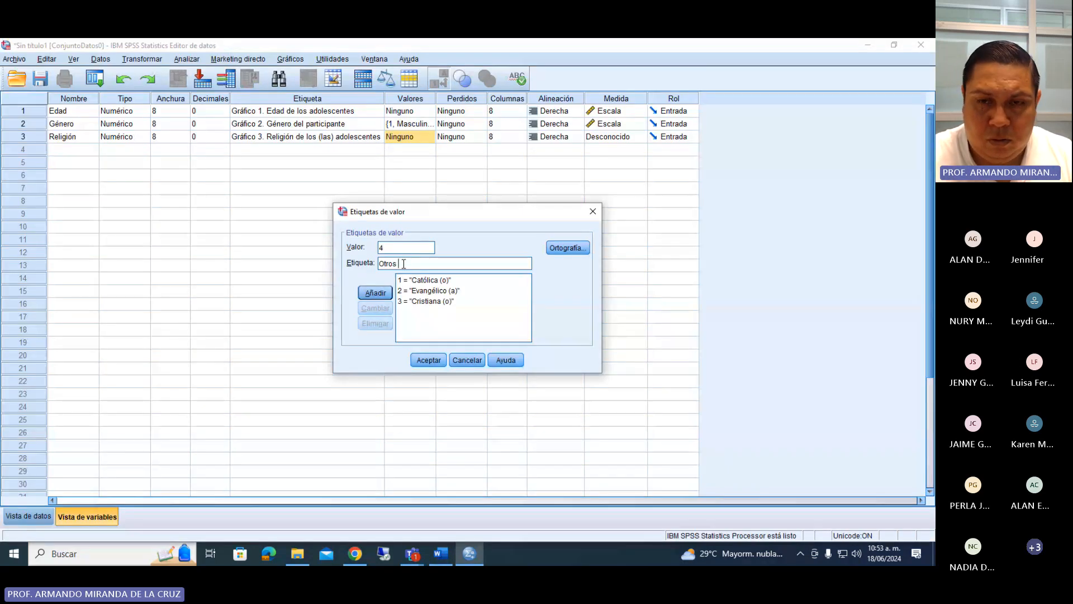
type(" (as)")
key("Return")
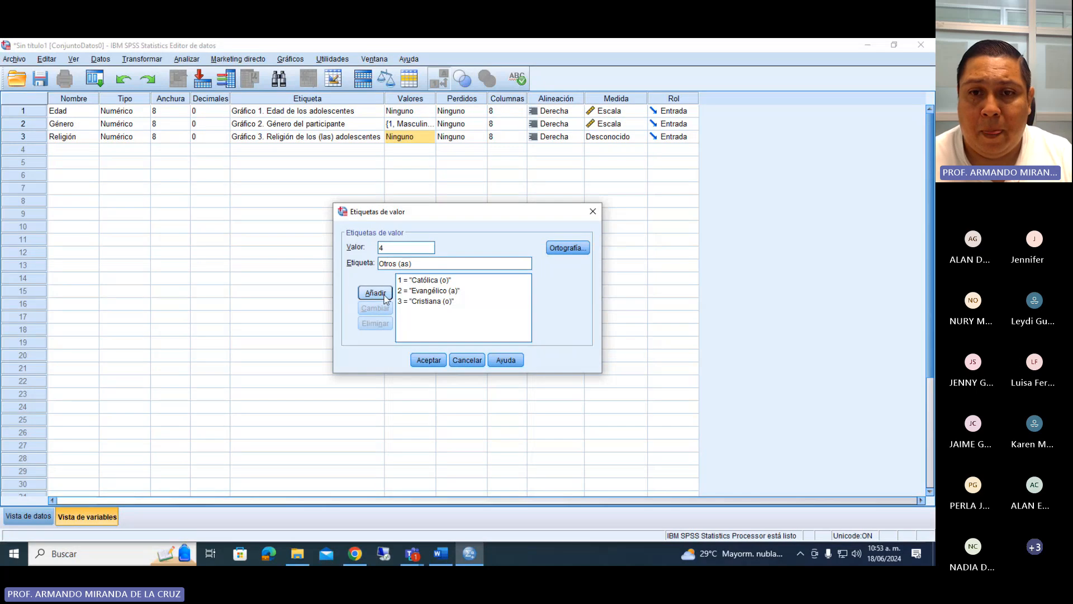
Add the value label 5 = "Ninguno (a)" to Religión, accept the labels, and set the variable's measurement level to Nominal.
type("5")
left_click(390, 262)
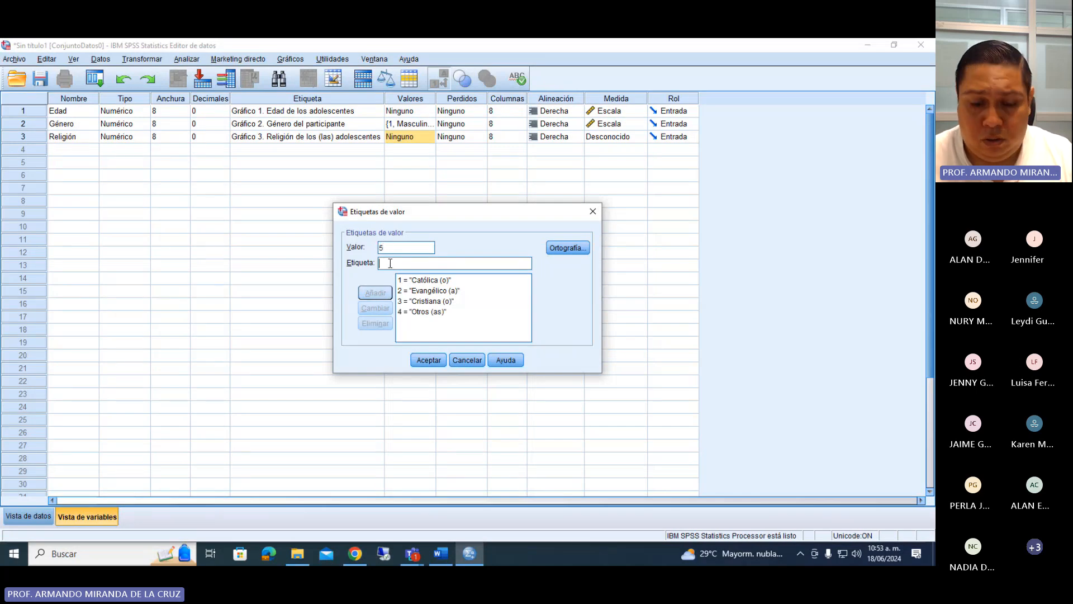
type("Ninguno A(")
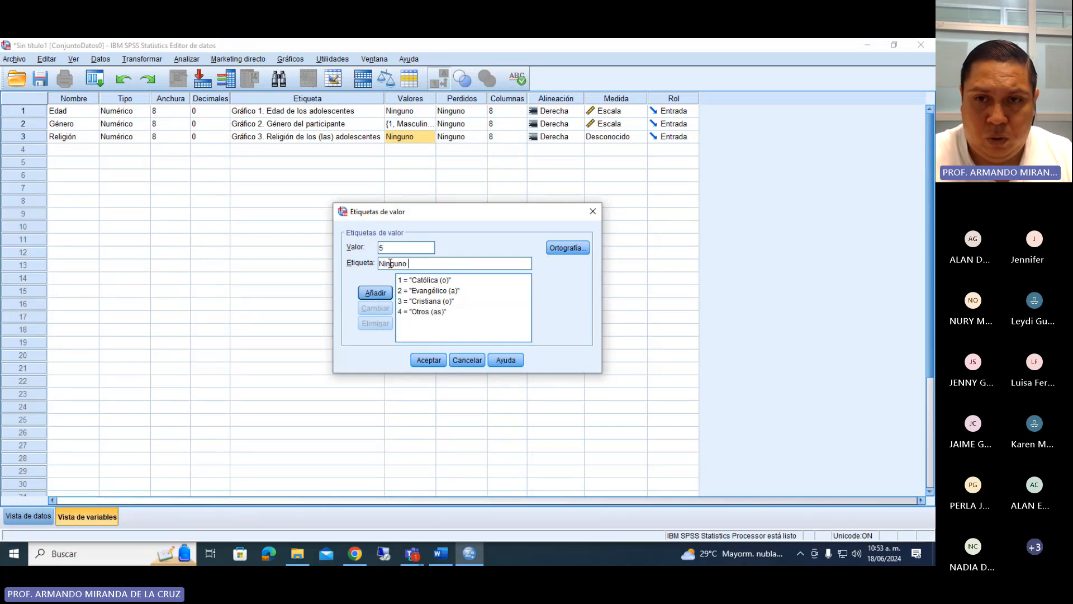
key("BackSpace")
key("BackSpace")
type("(a")
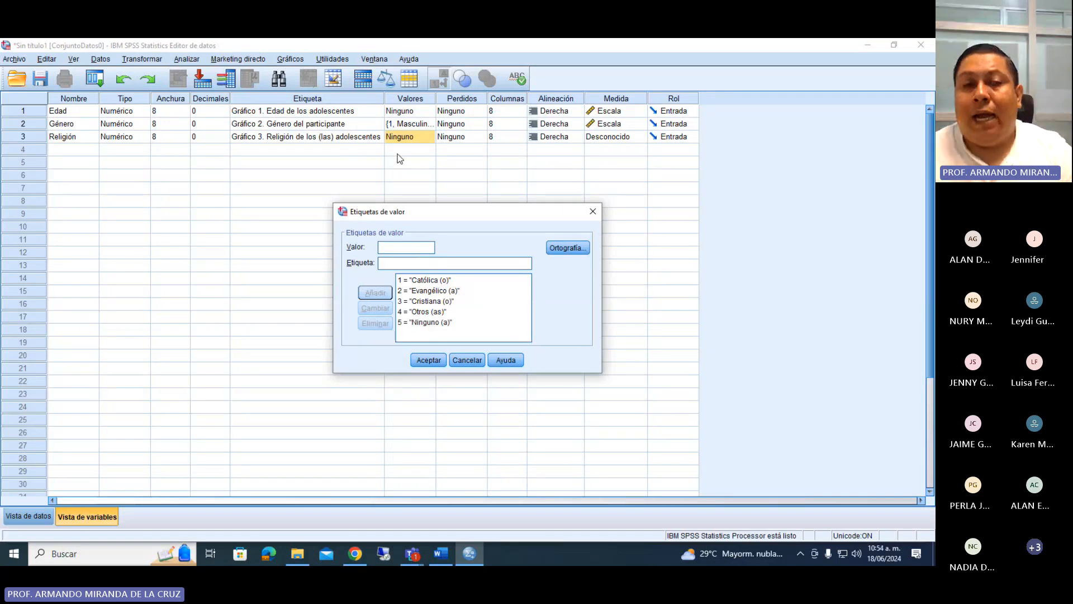
left_click(428, 360)
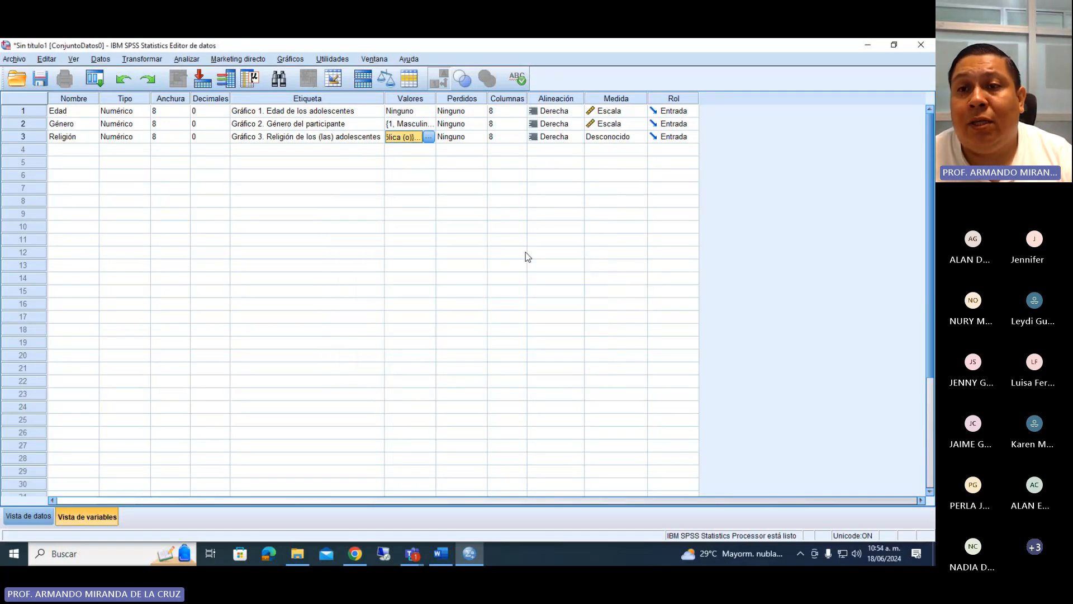
left_click(604, 137)
left_click(606, 173)
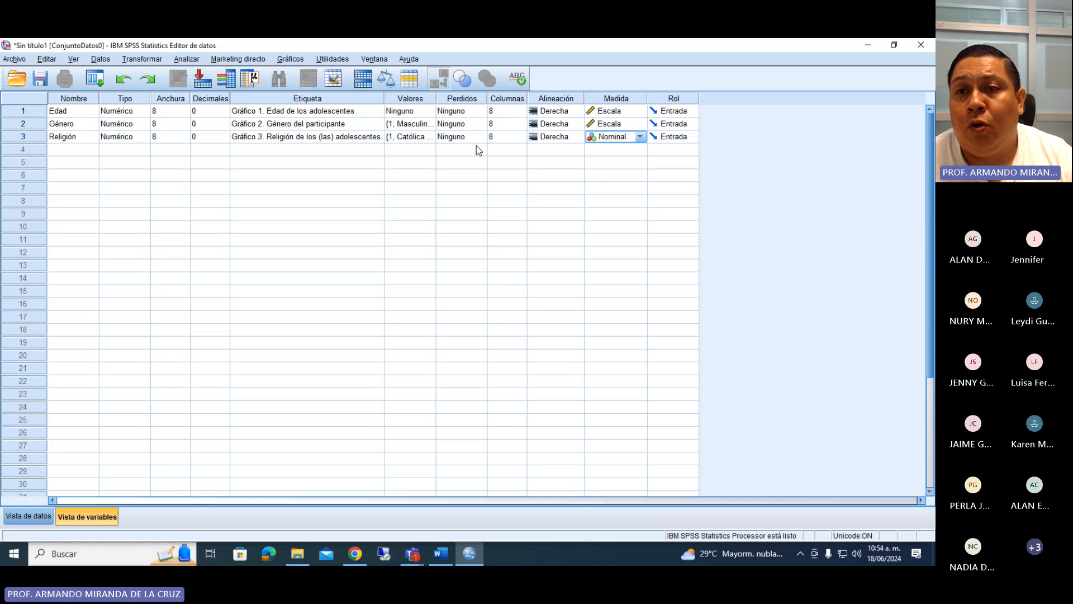
Save the dataset in the Documents folder as an SPSS Statistics file named "Base de datos conocimientos sobre metodos anticonceptivos".
left_click(43, 83)
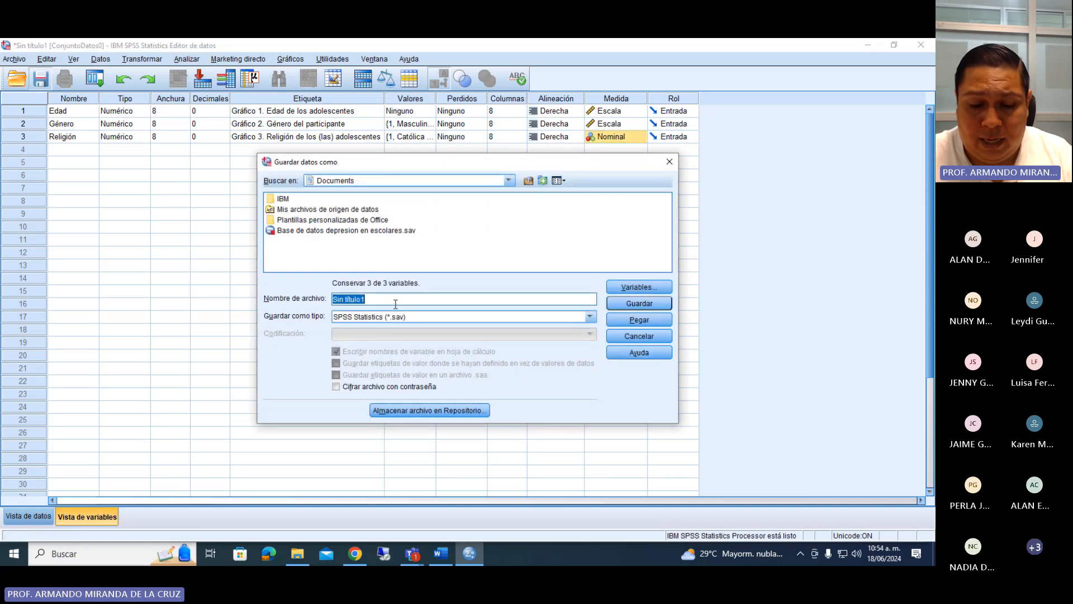
key("BackSpace")
type("bade")
key("BackSpace")
key("BackSpace")
key("BackSpace")
key("BackSpace")
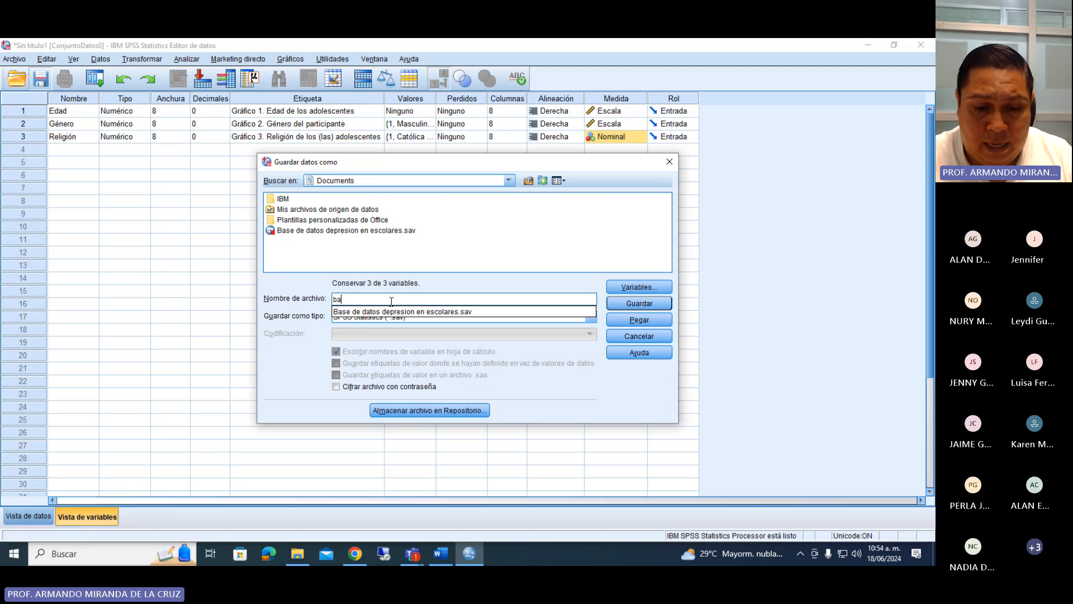
type("Bad")
key("BackSpace")
type("se de datos")
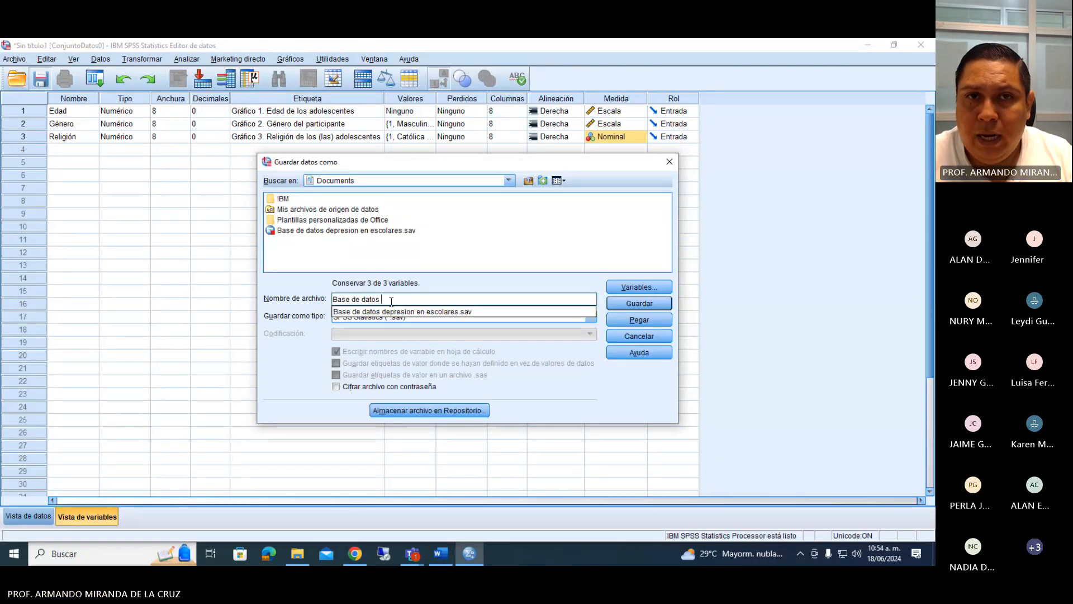
type(" cofopc")
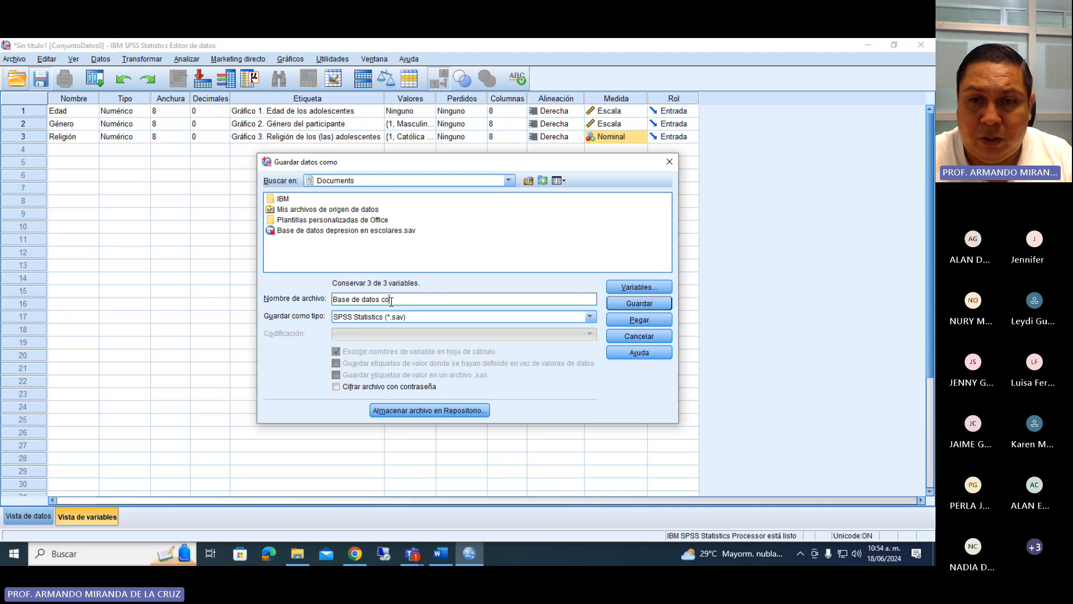
key("BackSpace")
key("BackSpace")
type("cimien")
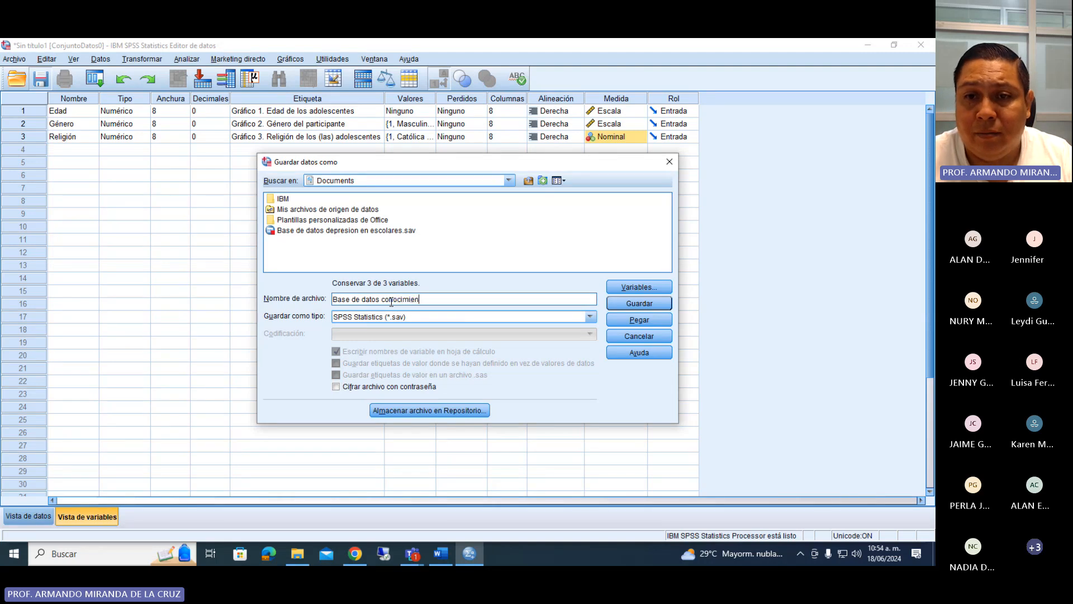
type("tos os")
key("BackSpace")
key("BackSpace")
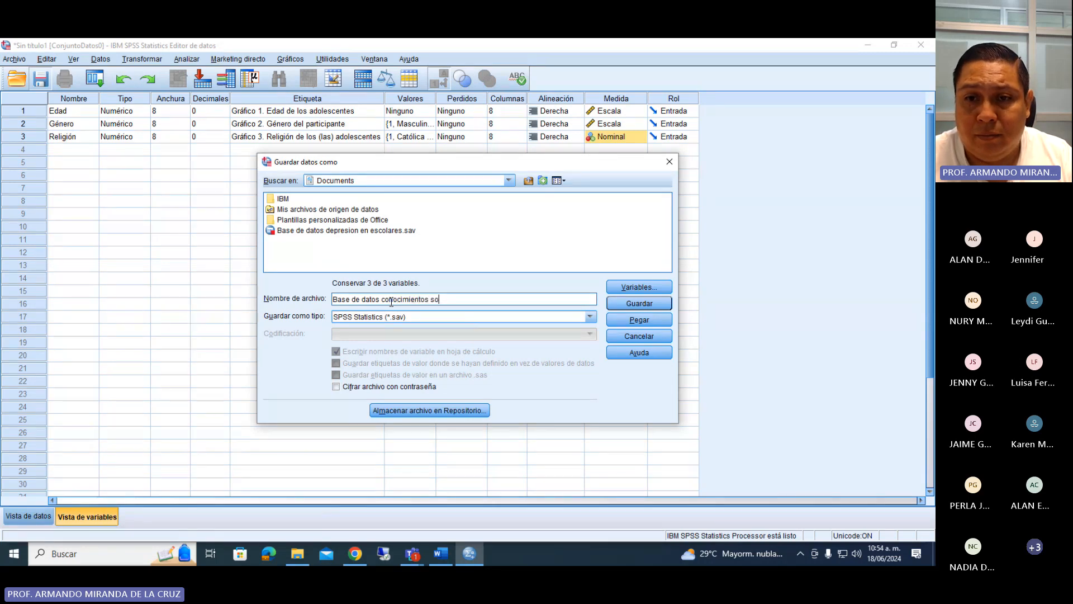
type("sobre metodos an")
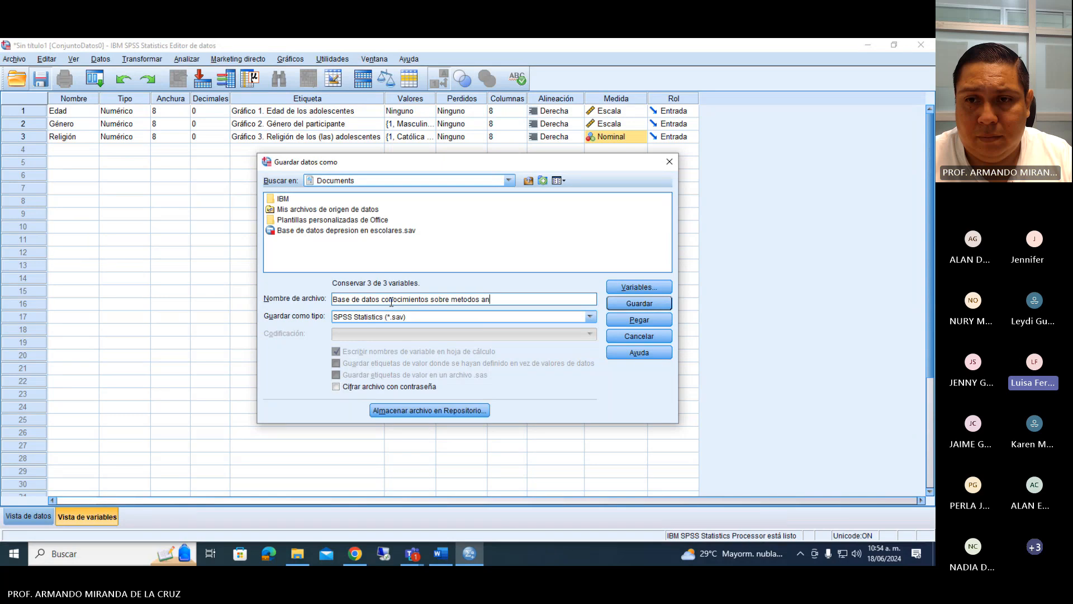
type("ticonceptivos")
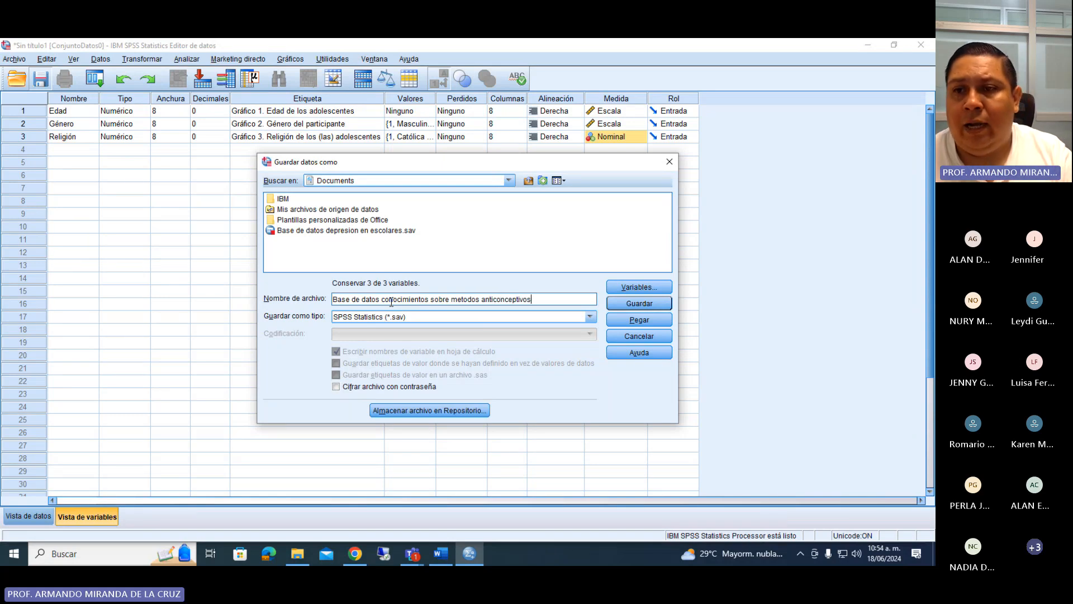
left_click(640, 307)
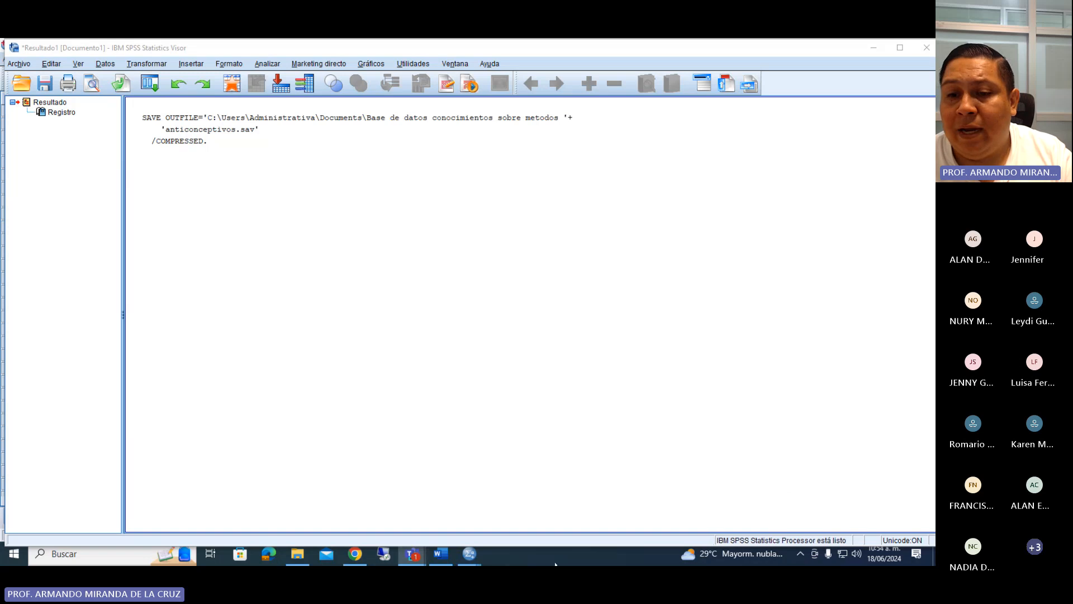
Switch to the Word questionnaire and review the remaining personal-data questions, including the one on degree of sexual intimacy and its answer options.
left_click(450, 552)
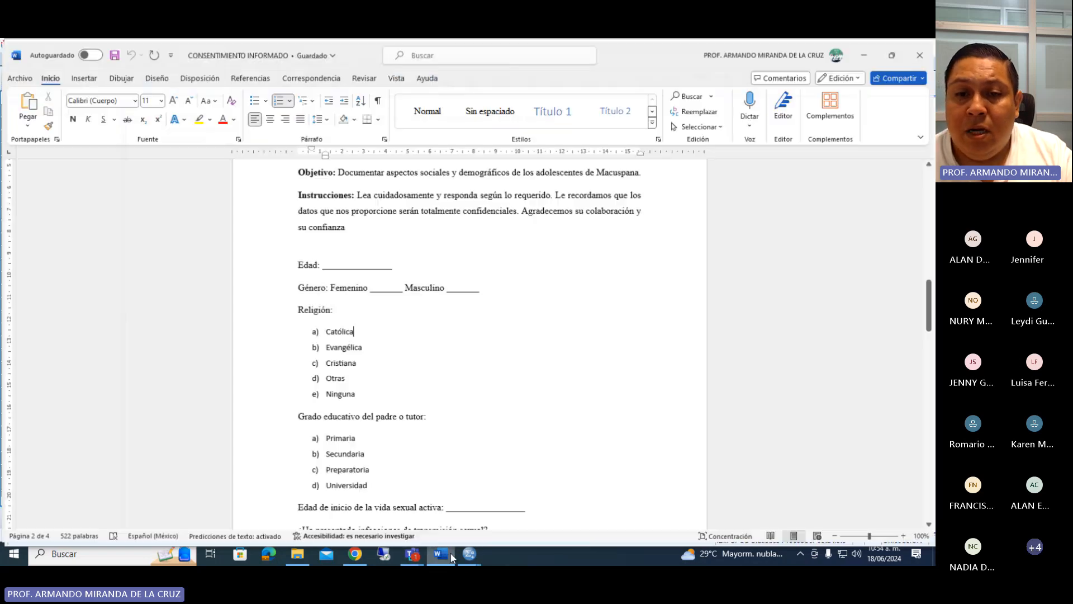
scroll(462, 388, "down", 6)
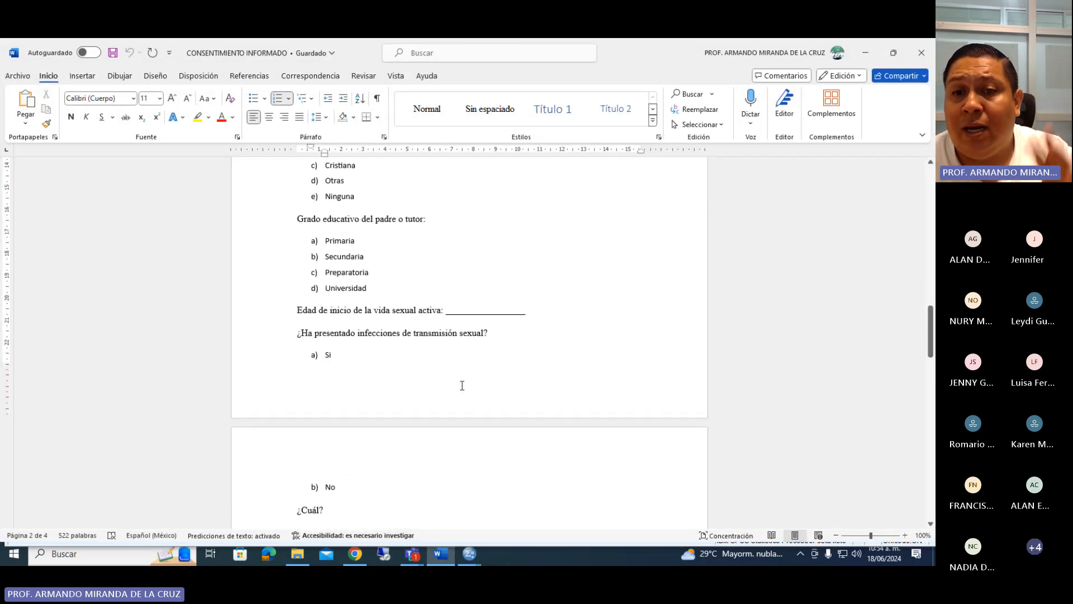
scroll(534, 329, "down", 7)
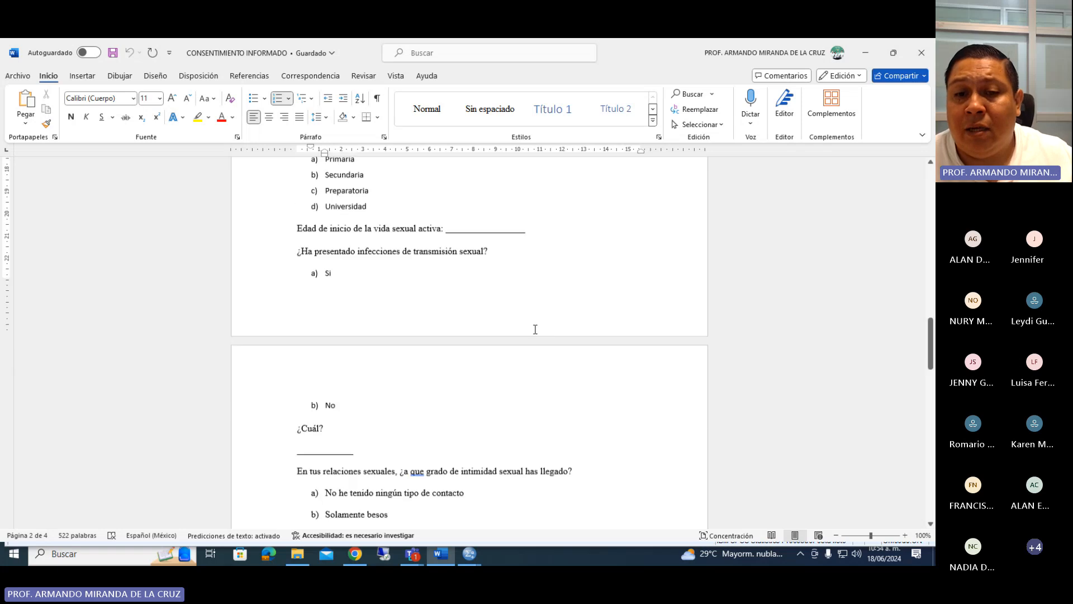
scroll(535, 329, "down", 4)
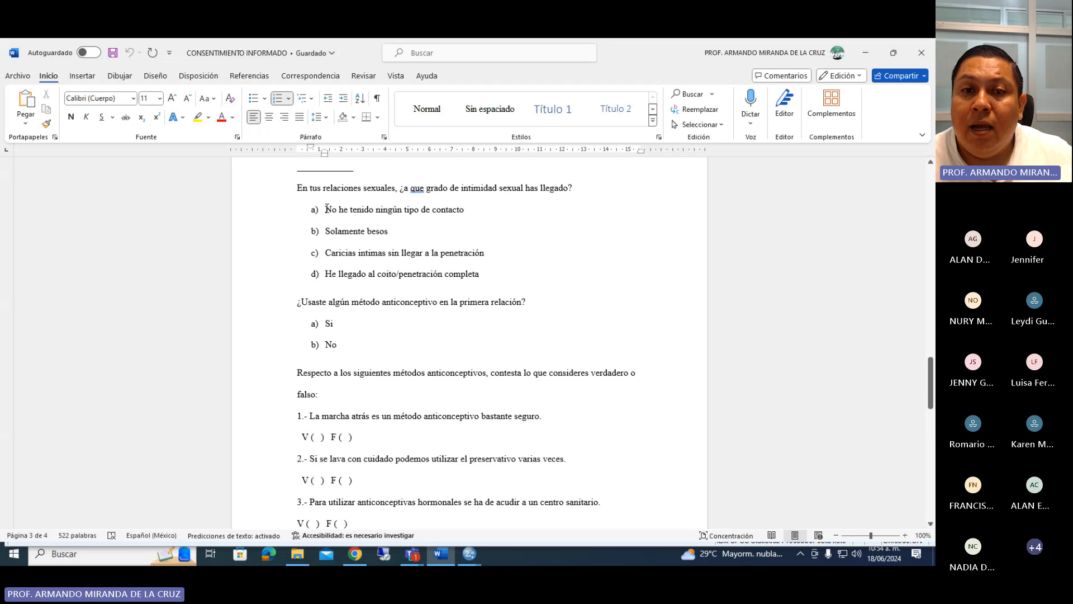
scroll(327, 208, "up", 1)
left_click(298, 219)
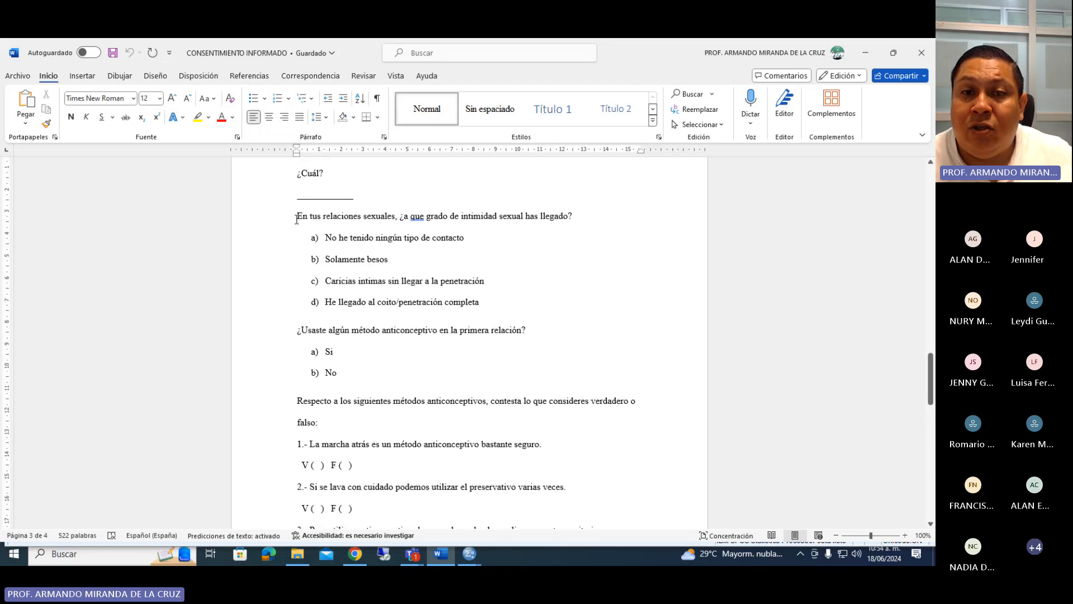
left_click_drag(297, 219, 375, 256)
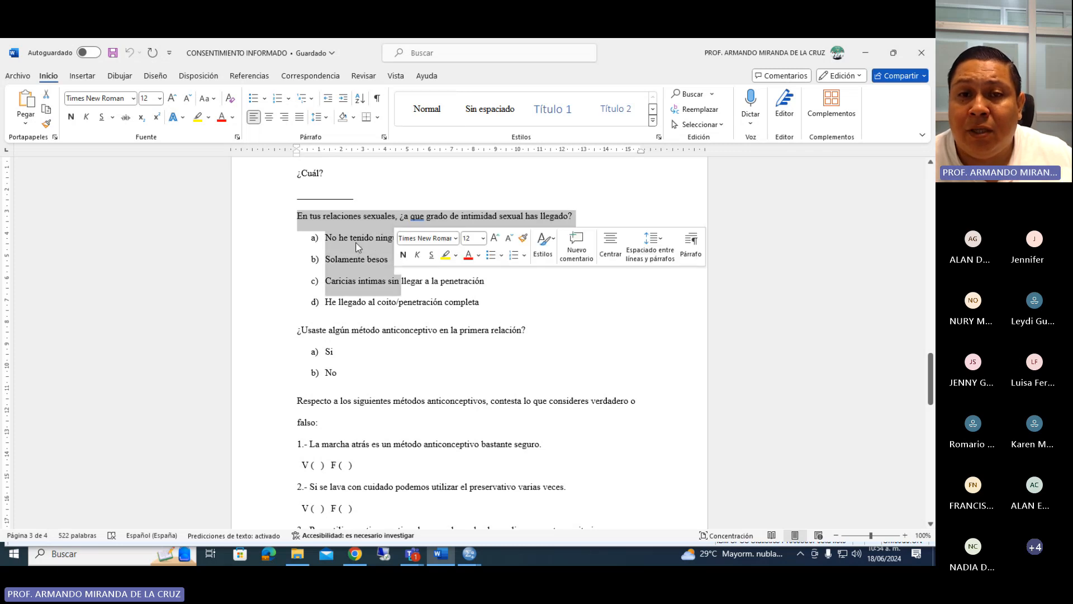
left_click_drag(297, 218, 511, 291)
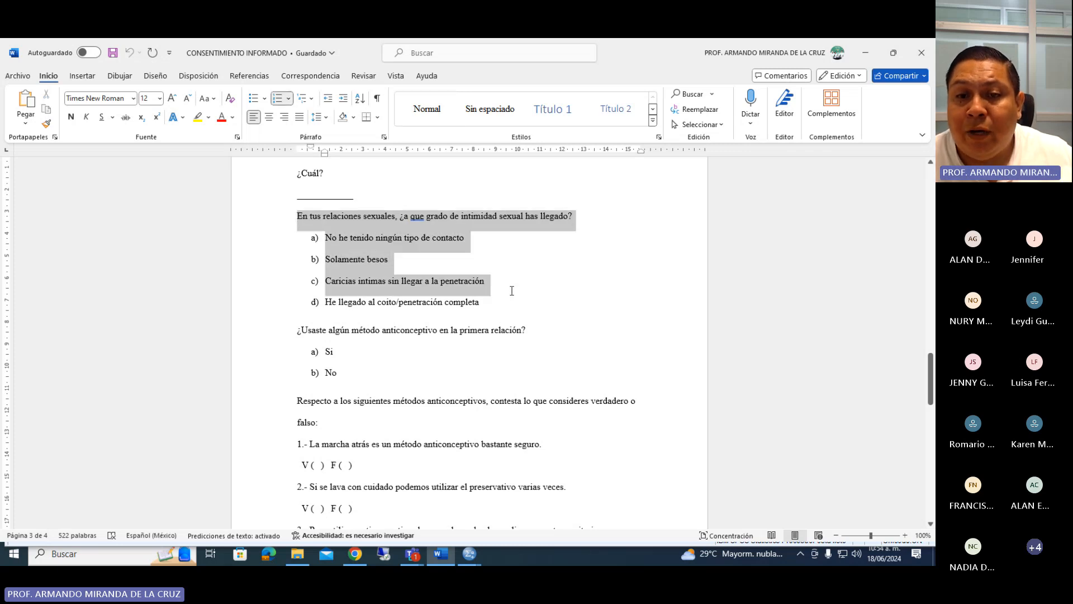
scroll(403, 313, "down", 10)
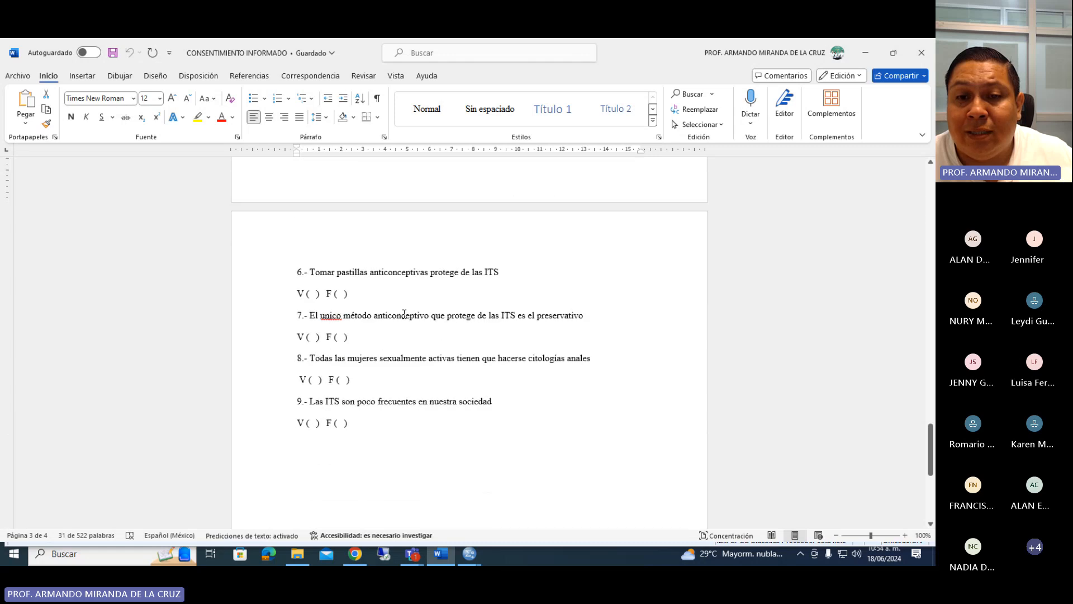
Examine the true-or-false section on contraceptive methods in the questionnaire, from its instruction line through the numbered statements.
scroll(403, 313, "up", 7)
left_click(316, 263)
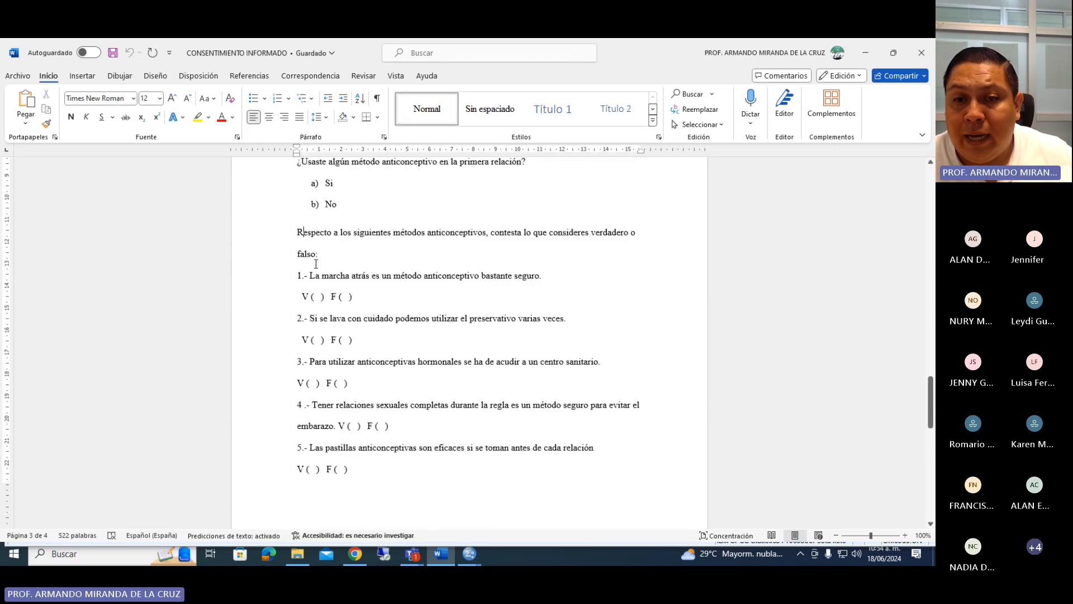
left_click_drag(315, 263, 486, 503)
left_click(358, 268)
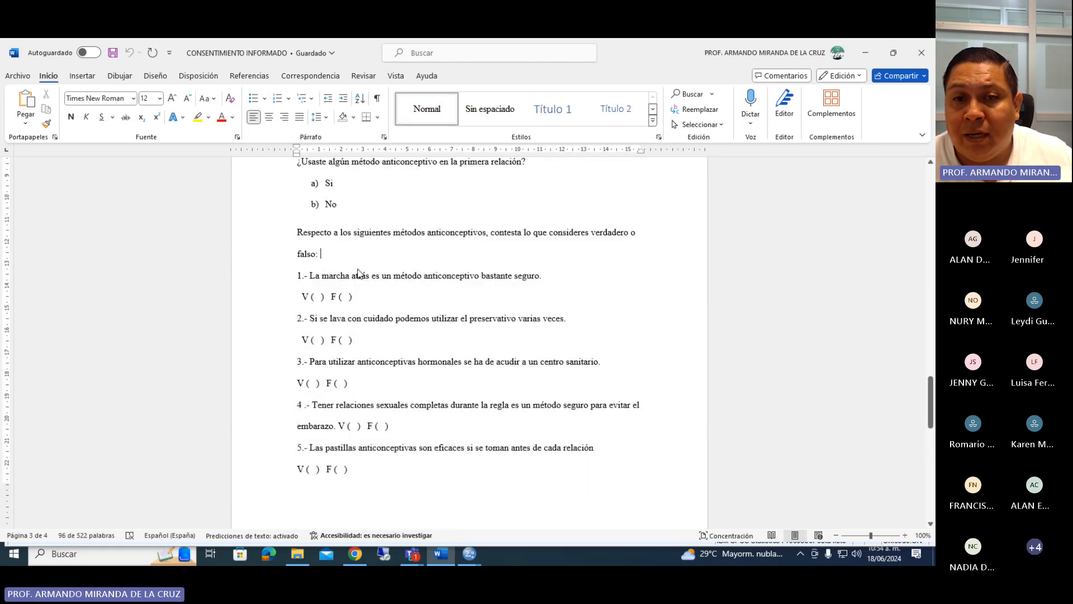
left_click_drag(295, 232, 446, 484)
left_click(340, 246)
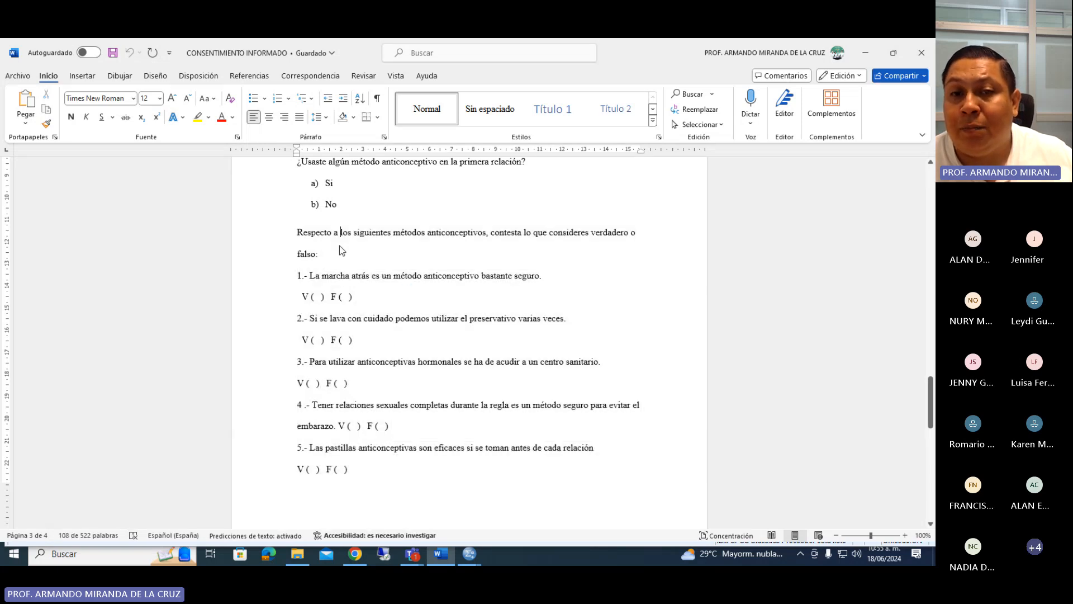
left_click_drag(413, 233, 568, 250)
left_click(470, 275)
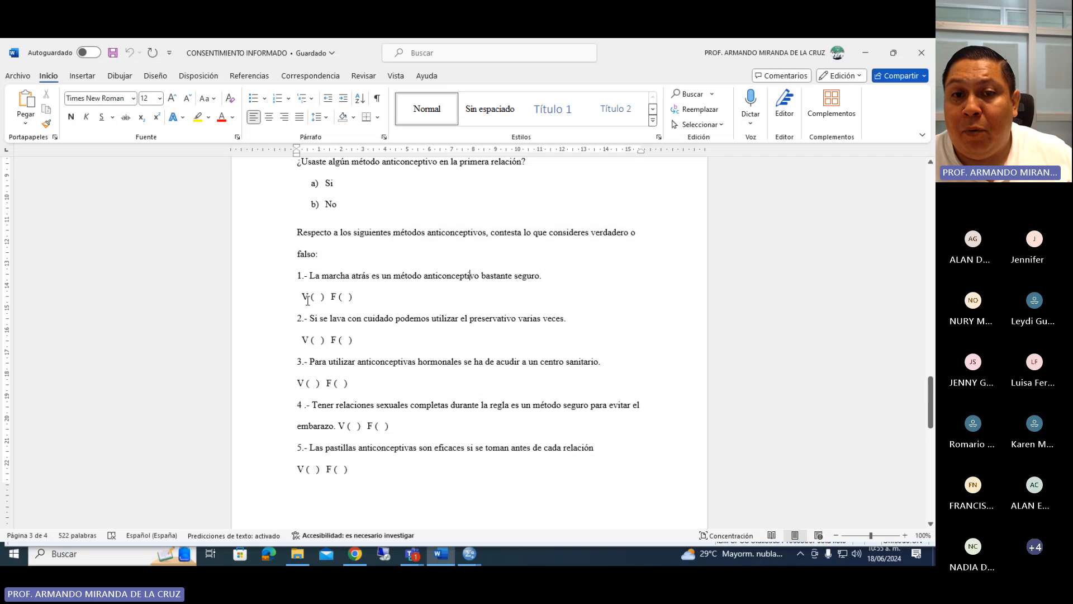
Switch to the SPSS data editor and create a fourth variable named NCMA.P1 with 0 decimals.
left_click(470, 554)
left_click(405, 501)
left_click(61, 150)
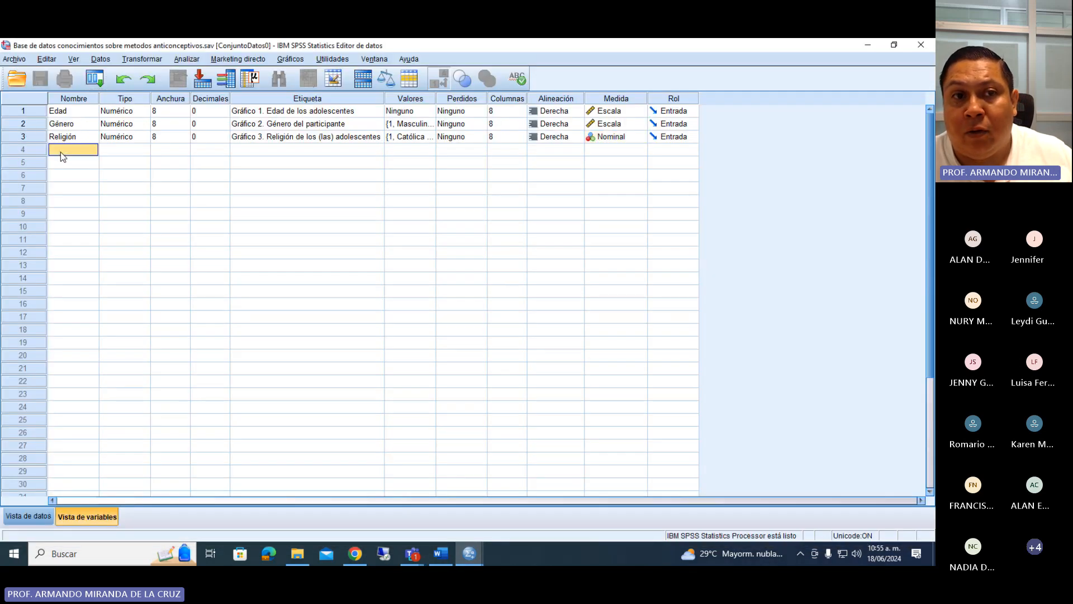
type("NCMA")
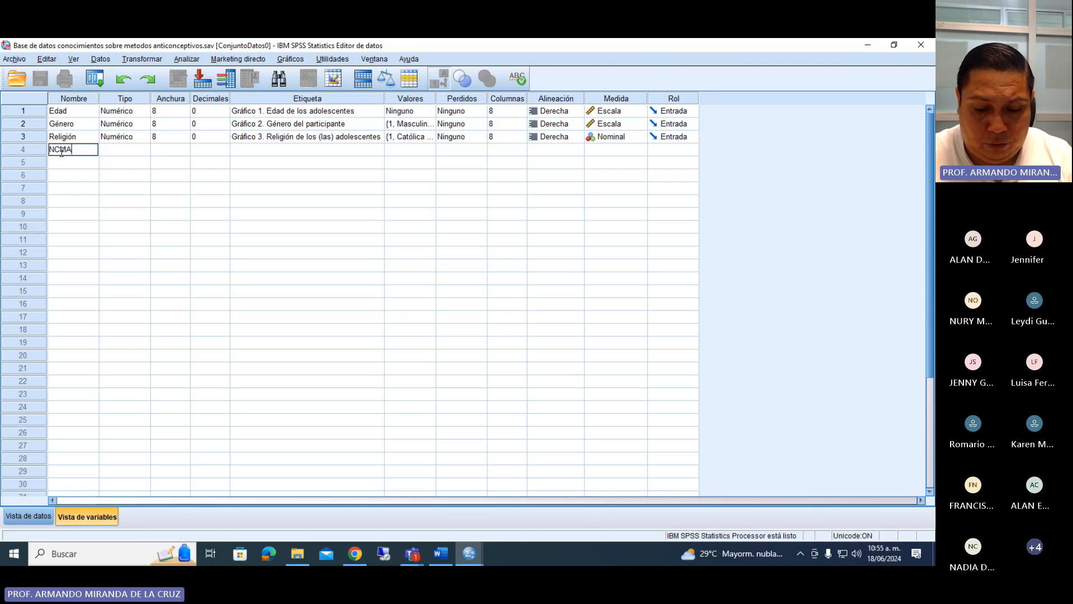
type(".P1")
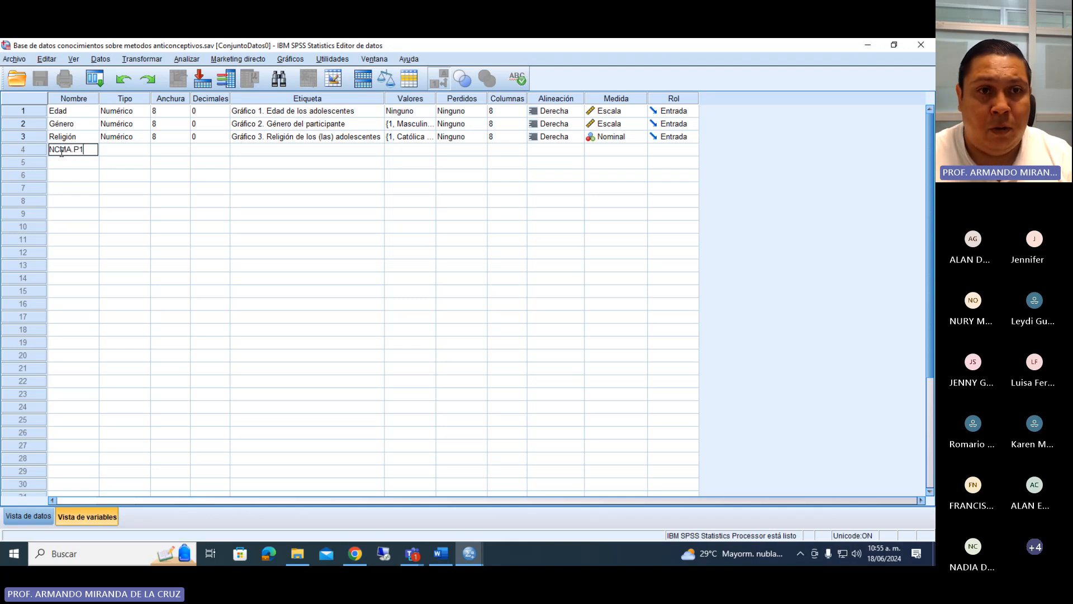
key("Return")
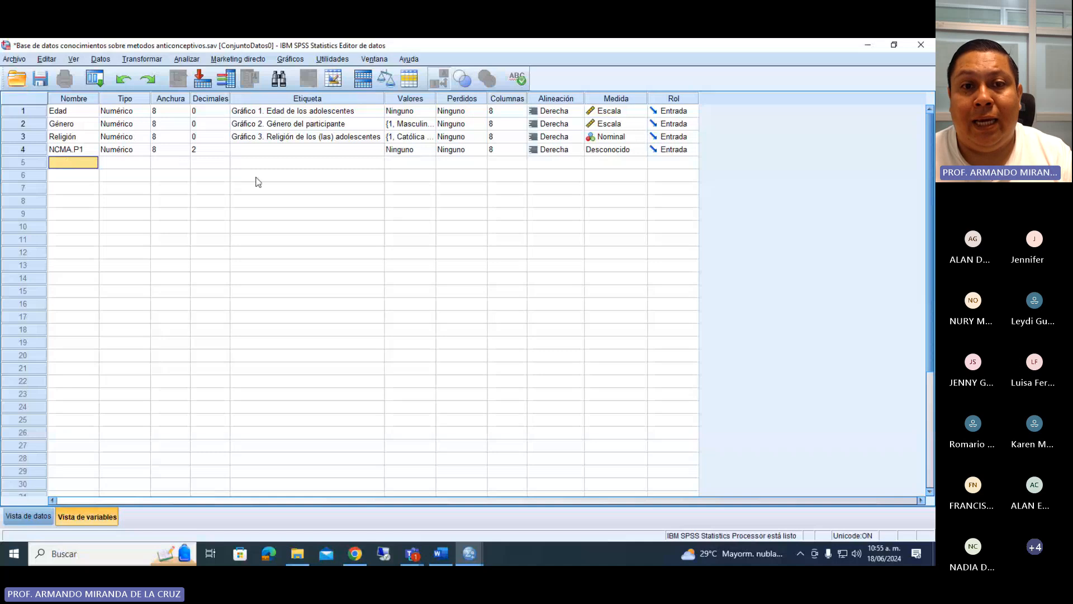
left_click(210, 149)
left_click(224, 153)
left_click(224, 152)
Label NCMA.P1 "Tabla 1. La marcha atrás es un método anticonceptivo bastante seguro", copying the statement from item 1 of the Word questionnaire.
left_click(249, 152)
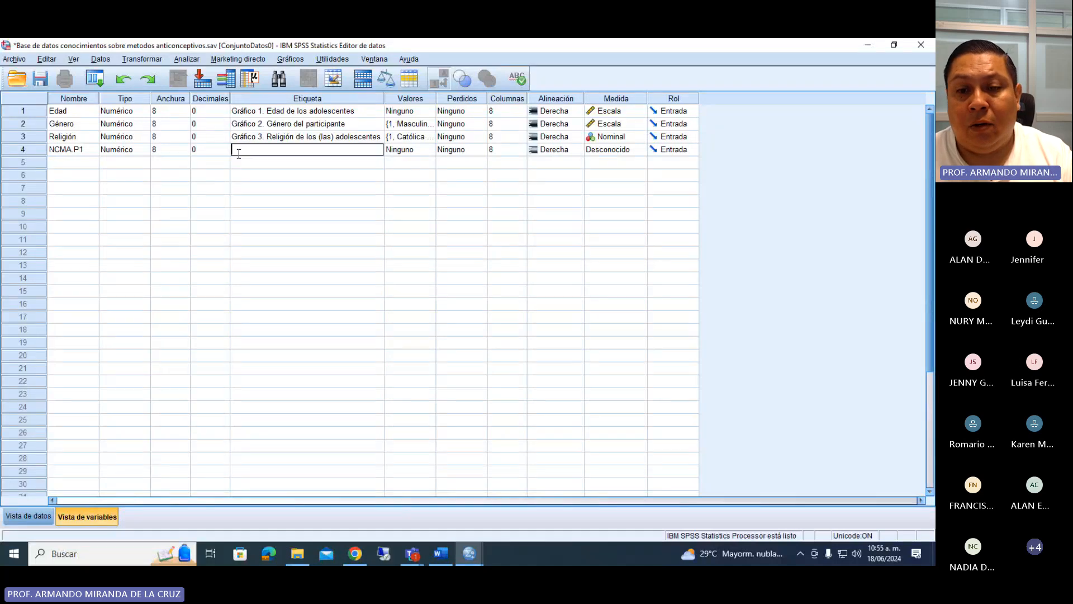
left_click(448, 554)
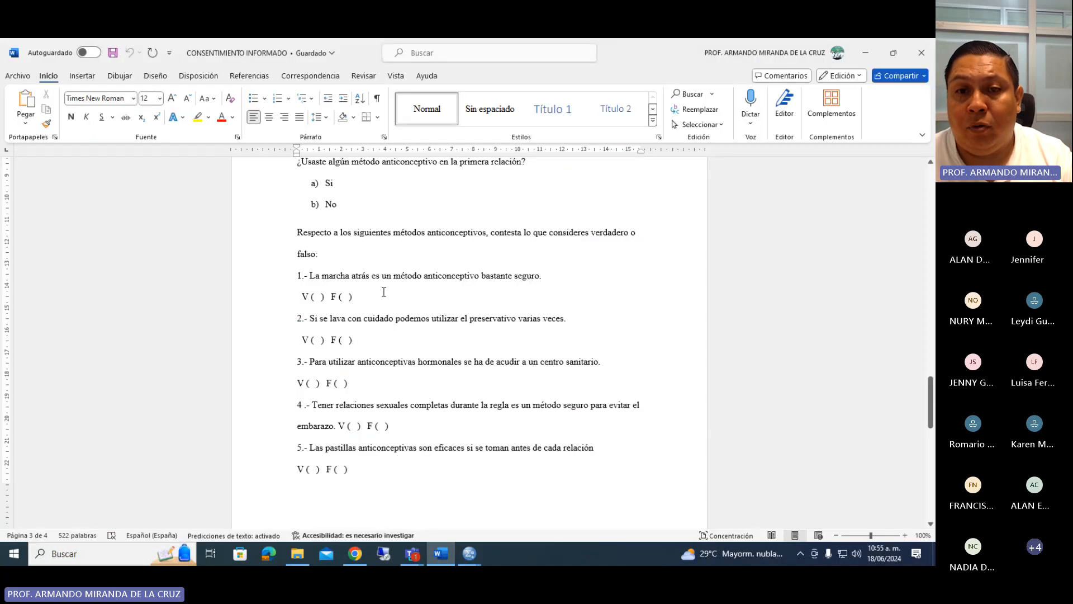
left_click_drag(309, 278, 539, 280)
key("ctrl+c")
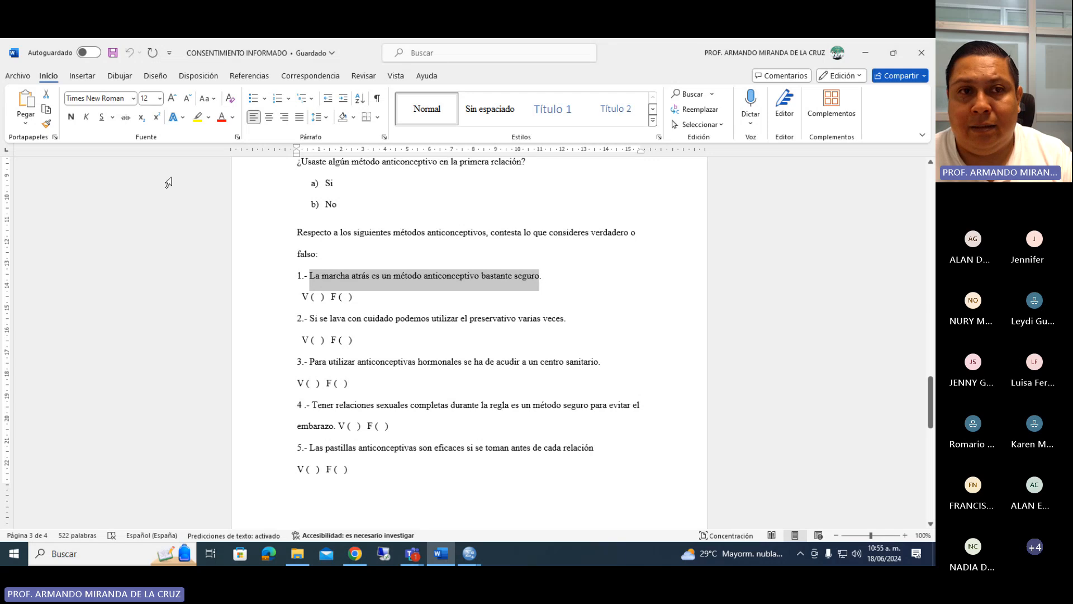
mouse_move(469, 553)
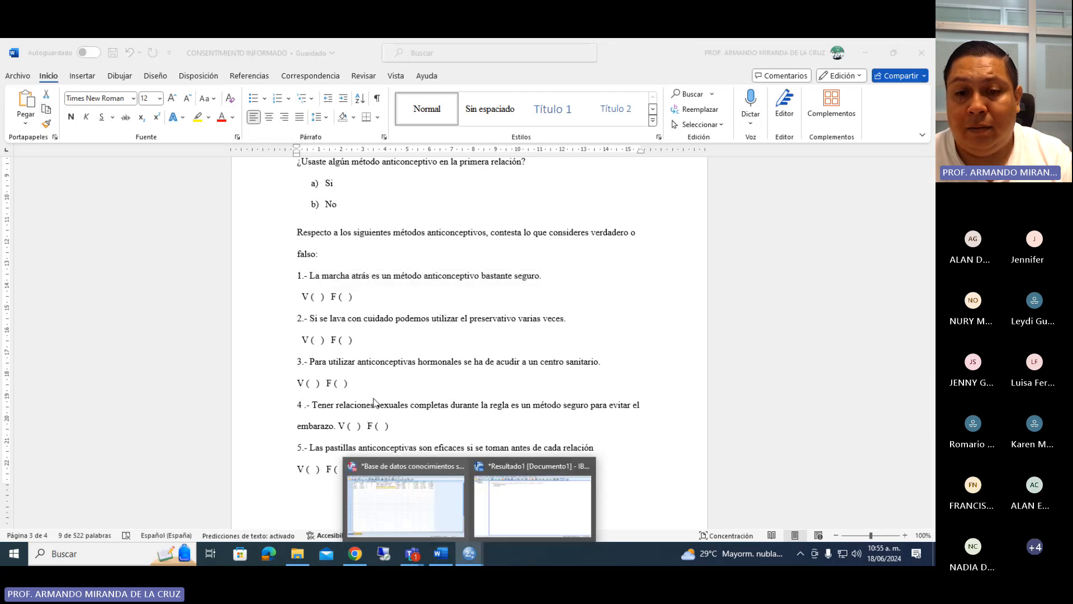
left_click(478, 498)
double_click(265, 149)
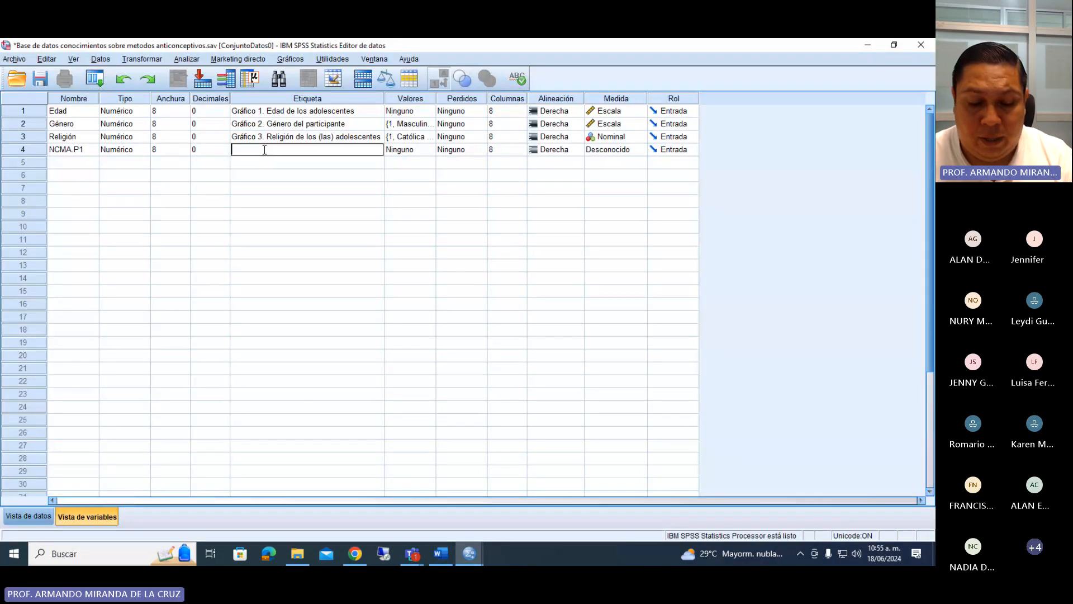
type("Tabla 1.")
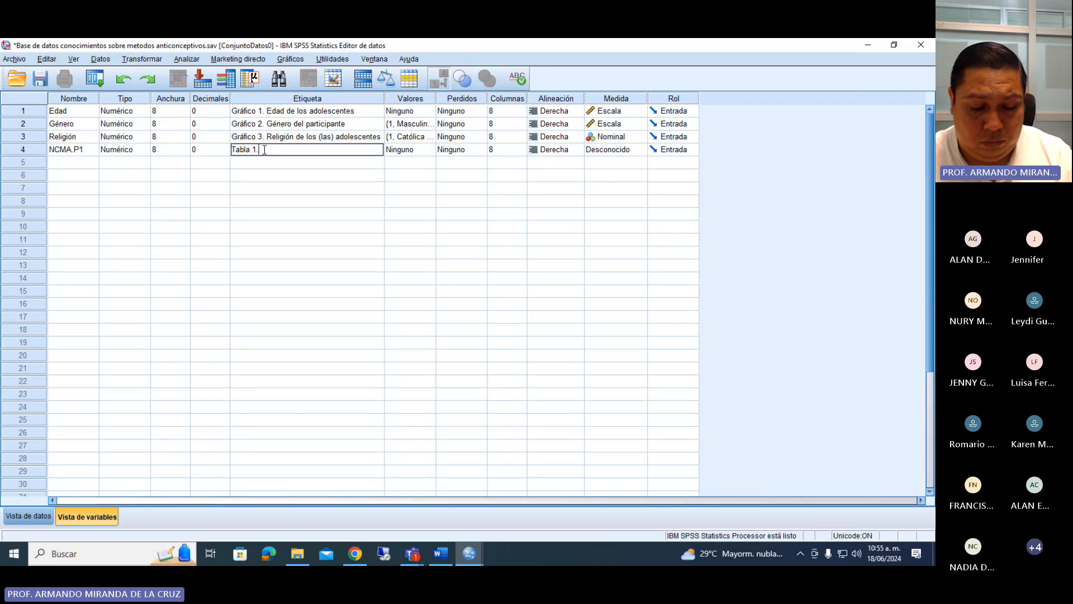
key("ctrl+v")
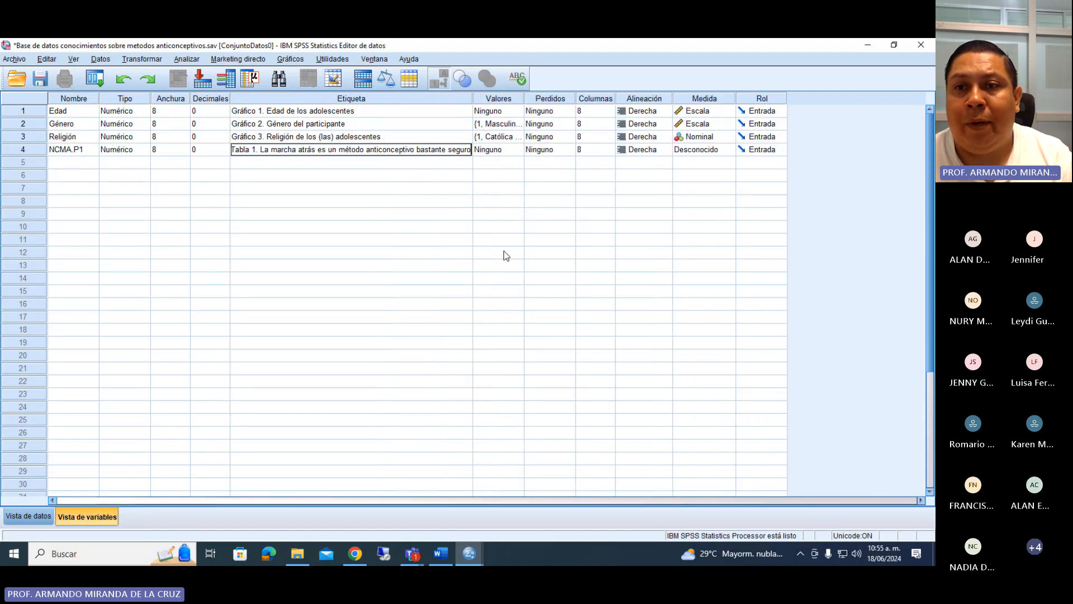
Open the value labels of the variable NCMA.P1.
left_click(520, 150)
left_click(591, 209)
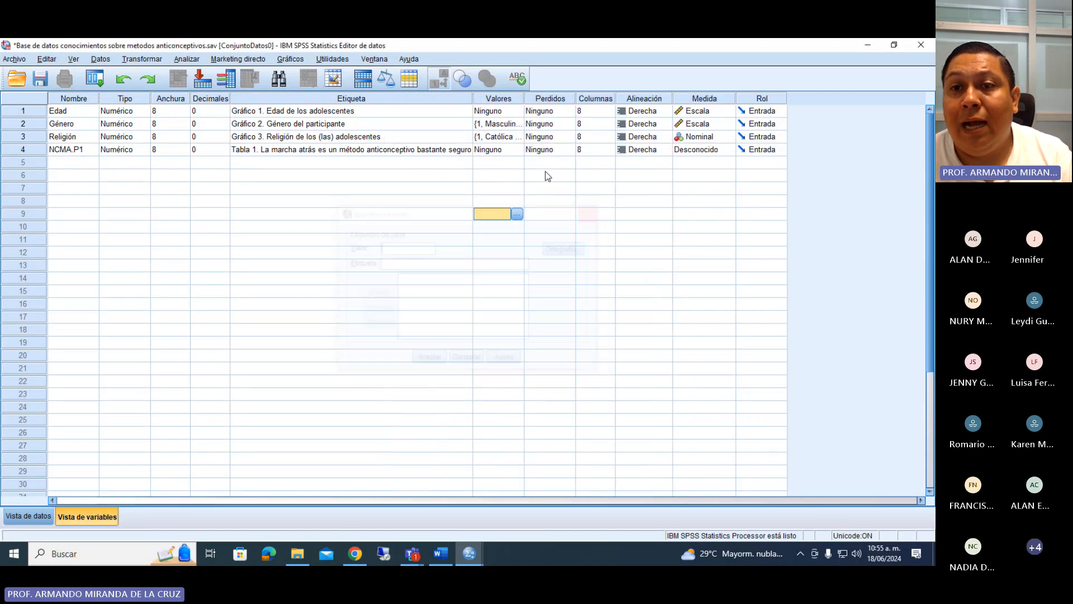
left_click(515, 150)
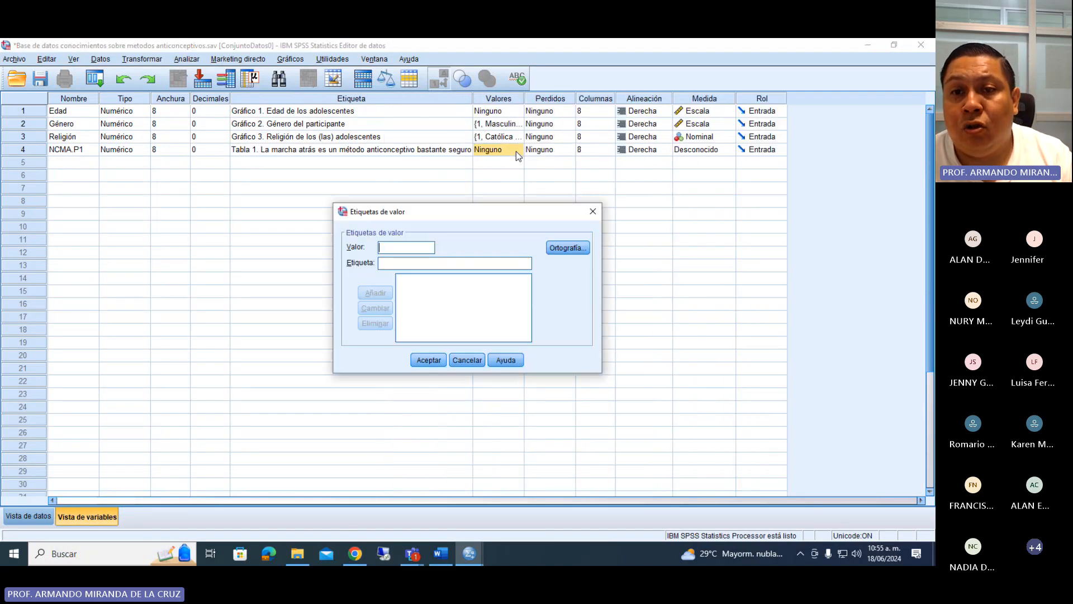
Switch to the Word questionnaire and examine statement 1 with its V and F answer options to decide their coding.
left_click(450, 555)
left_click(376, 295)
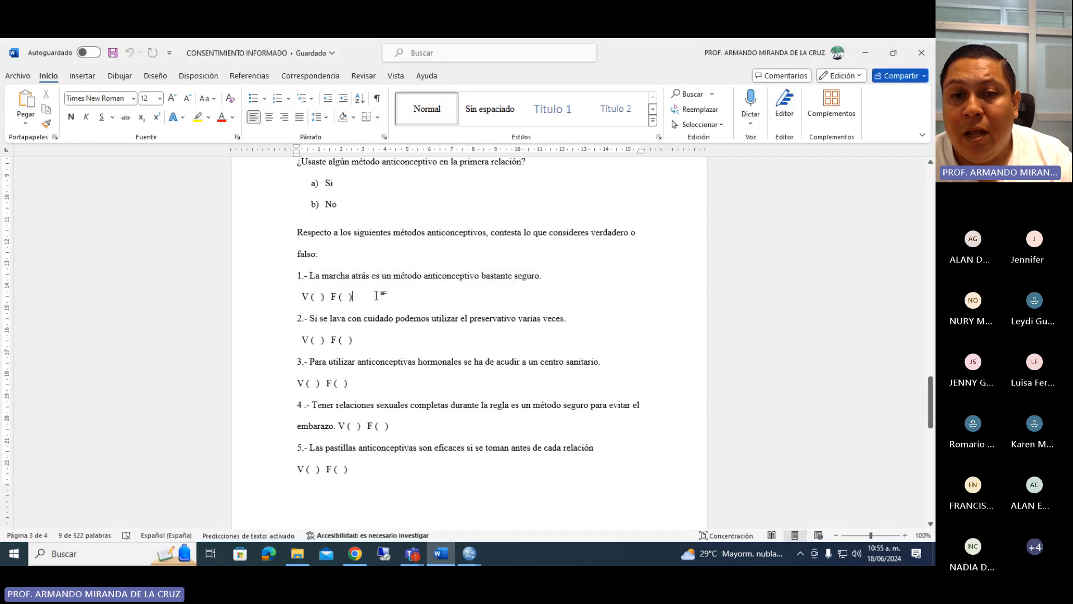
scroll(374, 299, "down", 2)
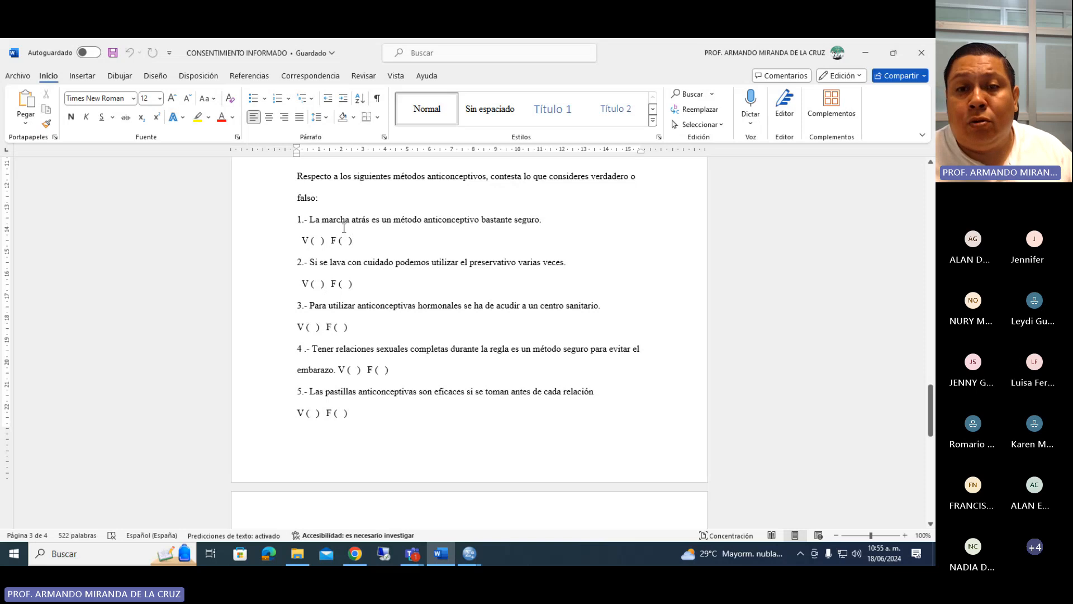
left_click_drag(310, 219, 526, 224)
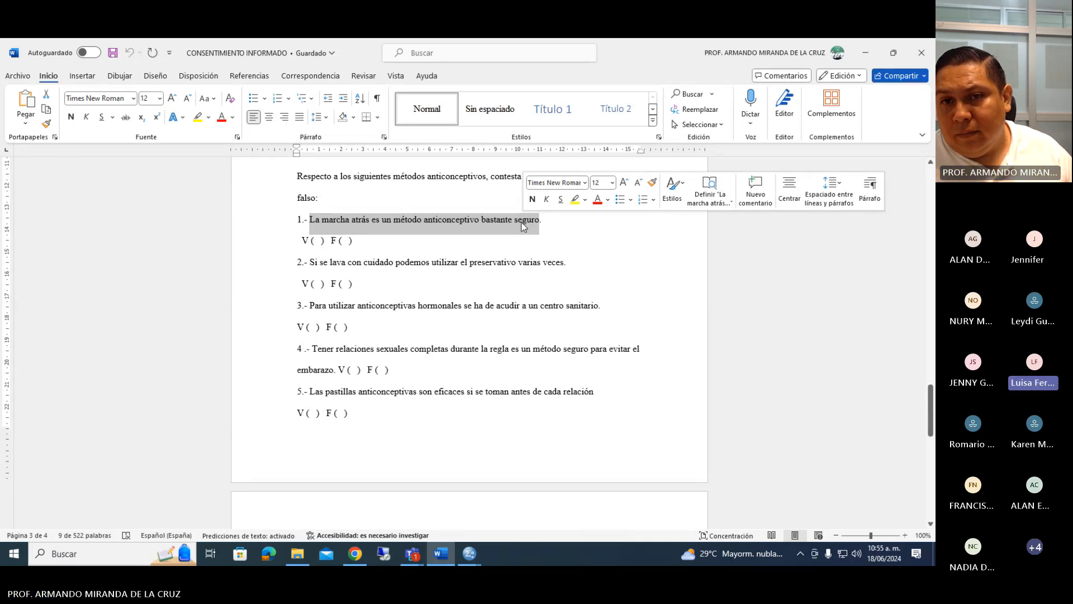
left_click_drag(331, 242, 358, 244)
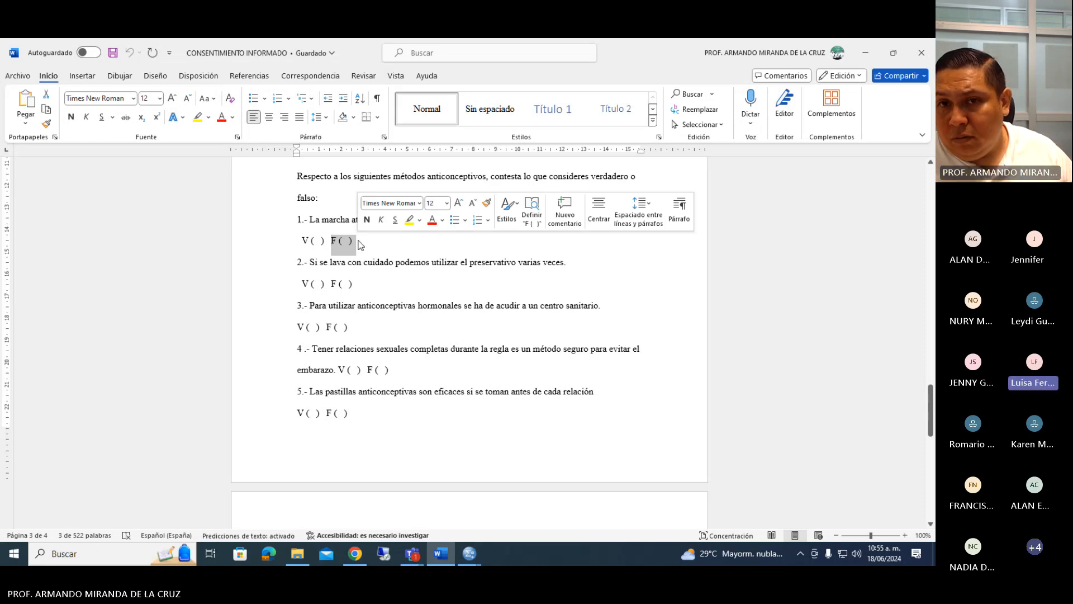
left_click(331, 242)
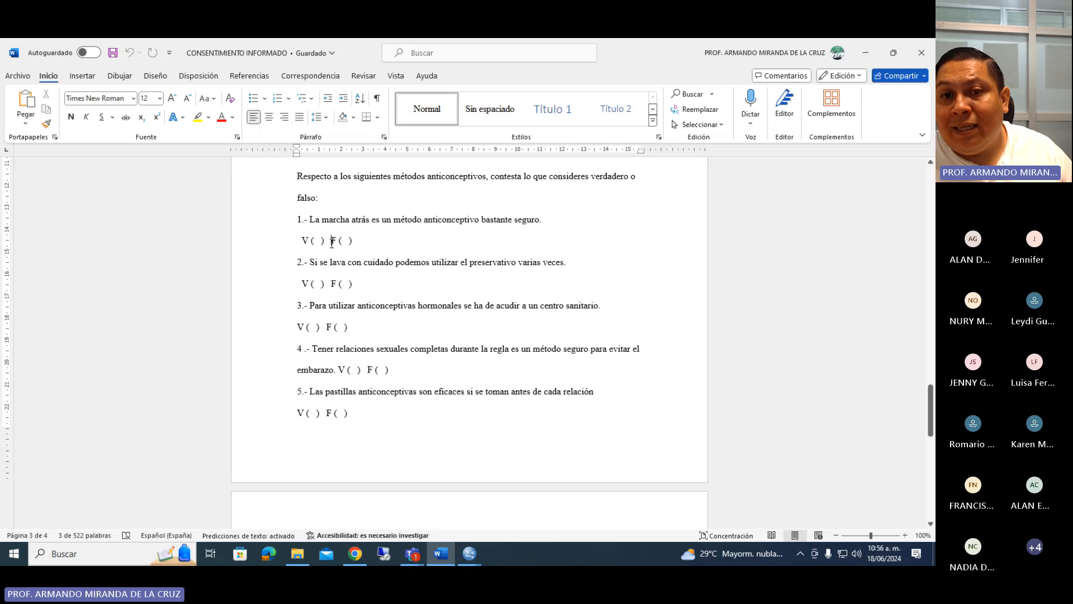
mouse_move(331, 242)
left_mouse_down()
mouse_move(295, 244)
mouse_move(352, 239)
mouse_move(344, 242)
left_mouse_up()
left_click(344, 242)
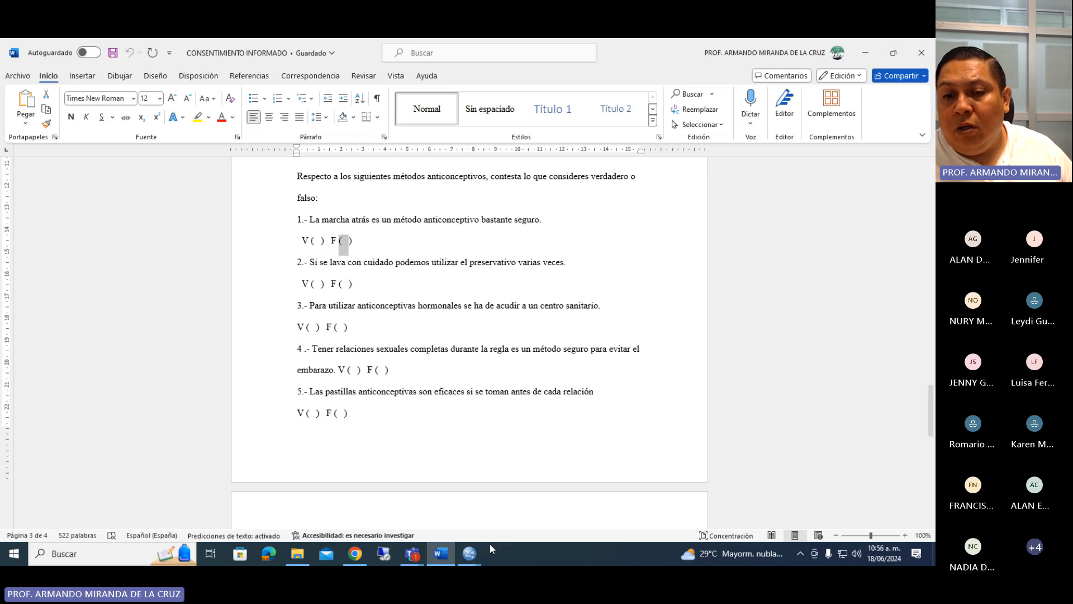
Switch to the SPSS data editor and add the value labels 0 = "Verdadero" and 1 = "Falso" for NCMA.P1.
left_click(474, 549)
left_click(478, 527)
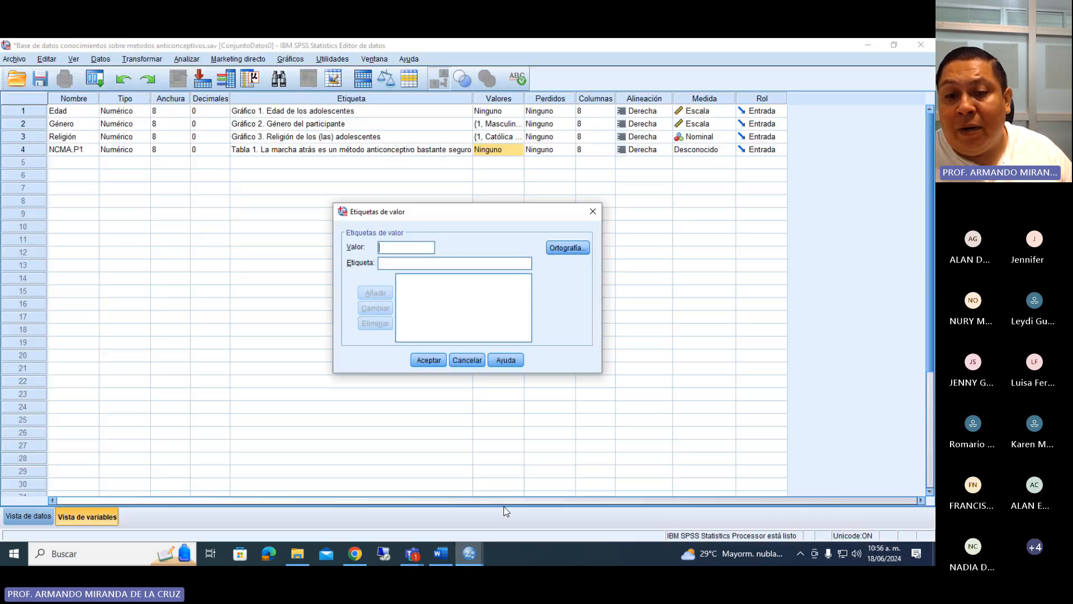
left_click(389, 262)
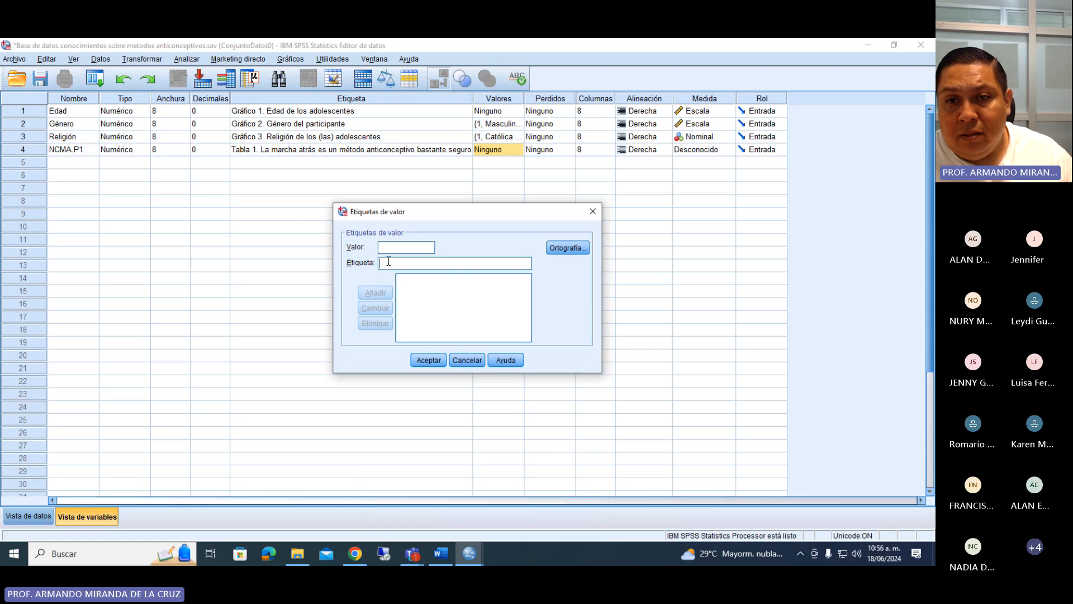
type("0")
left_click(388, 259)
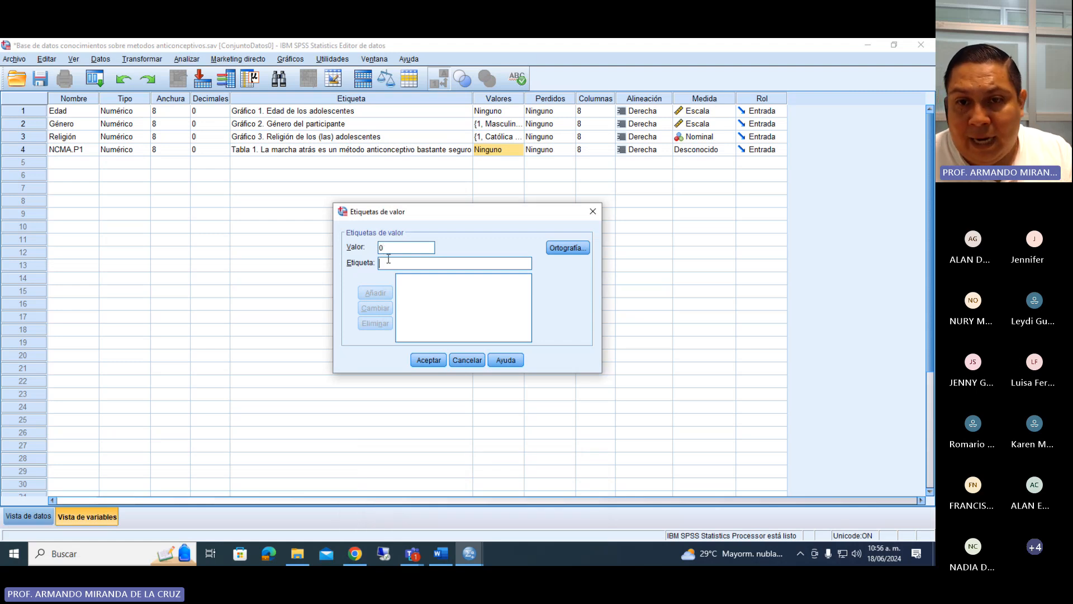
type("Verde")
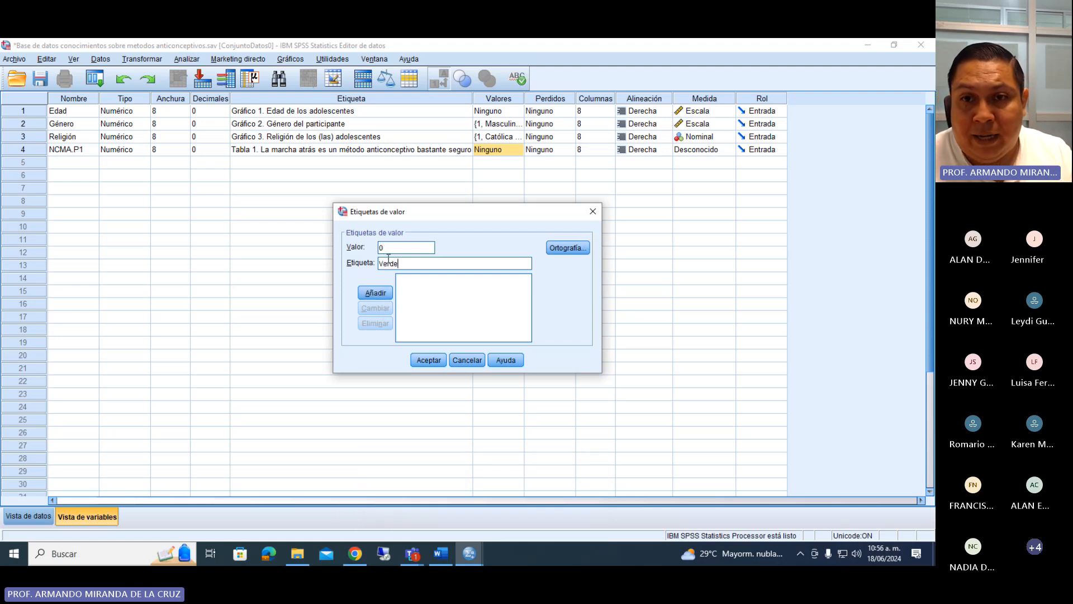
key("BackSpace")
type("adero")
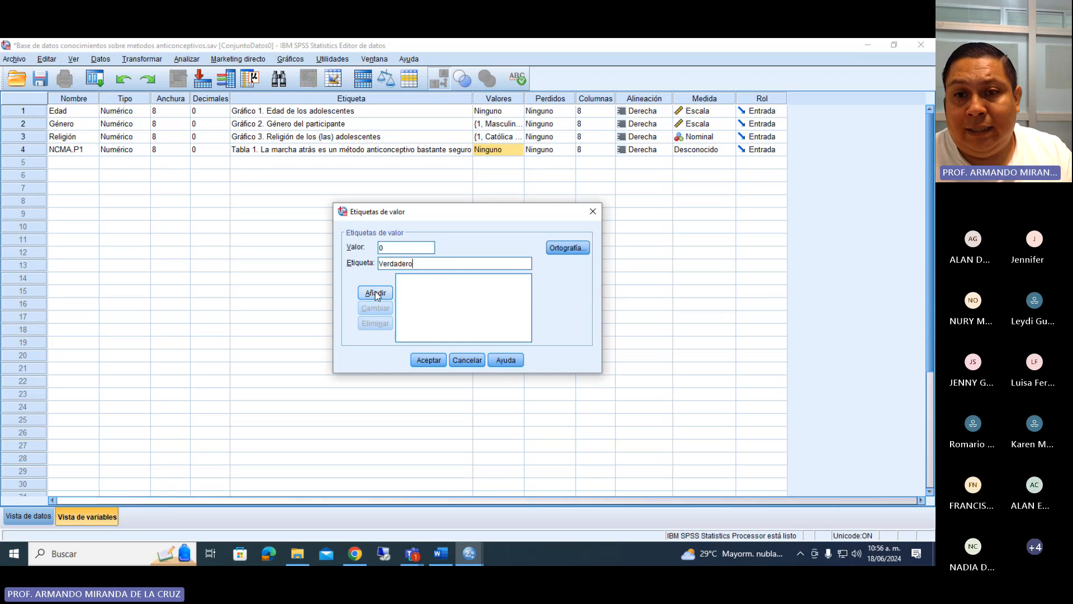
key("Return")
type("1")
left_click(389, 262)
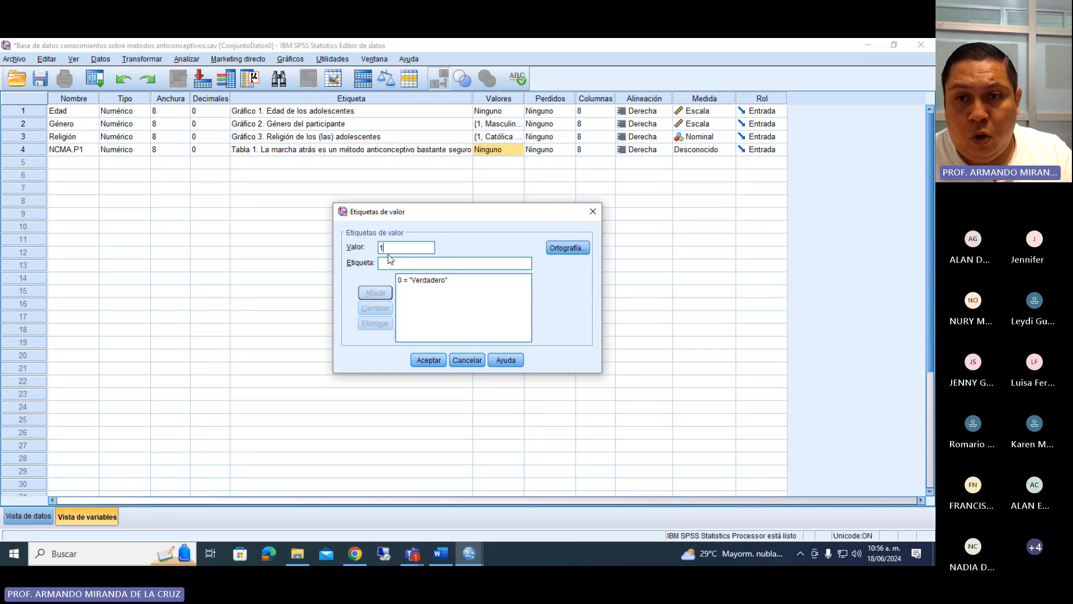
type("Falso")
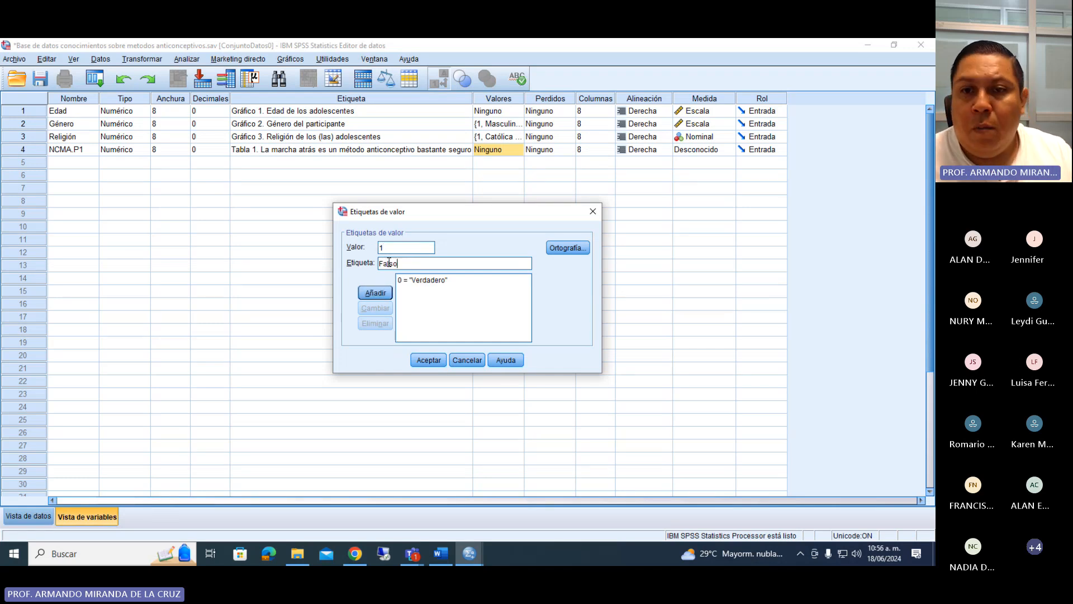
left_click(386, 294)
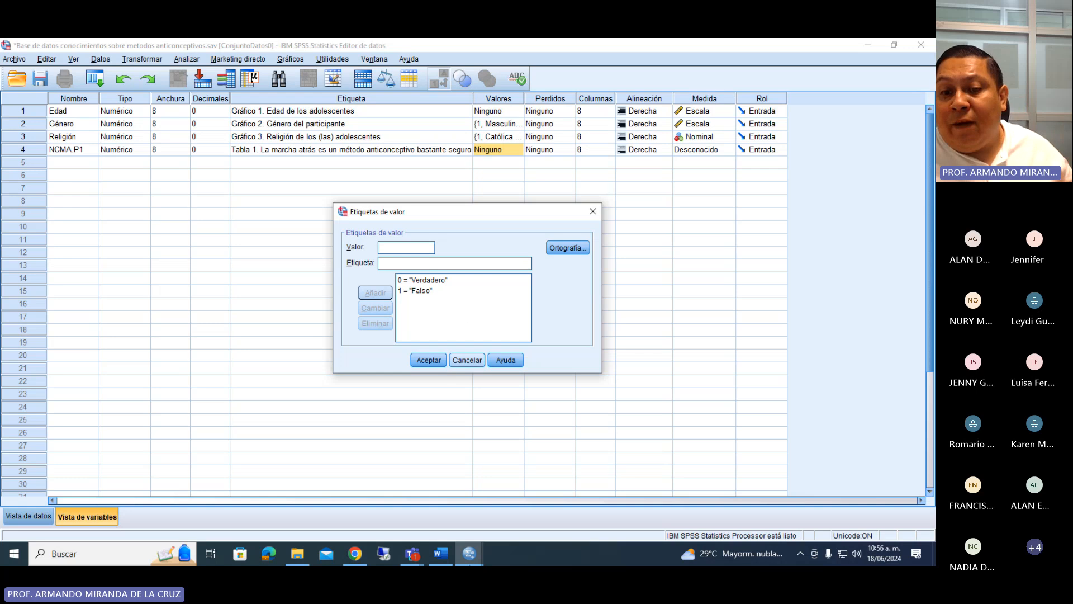
Review the answer options of statement 1 in the Word questionnaire and return to the SPSS value labels.
left_click(440, 552)
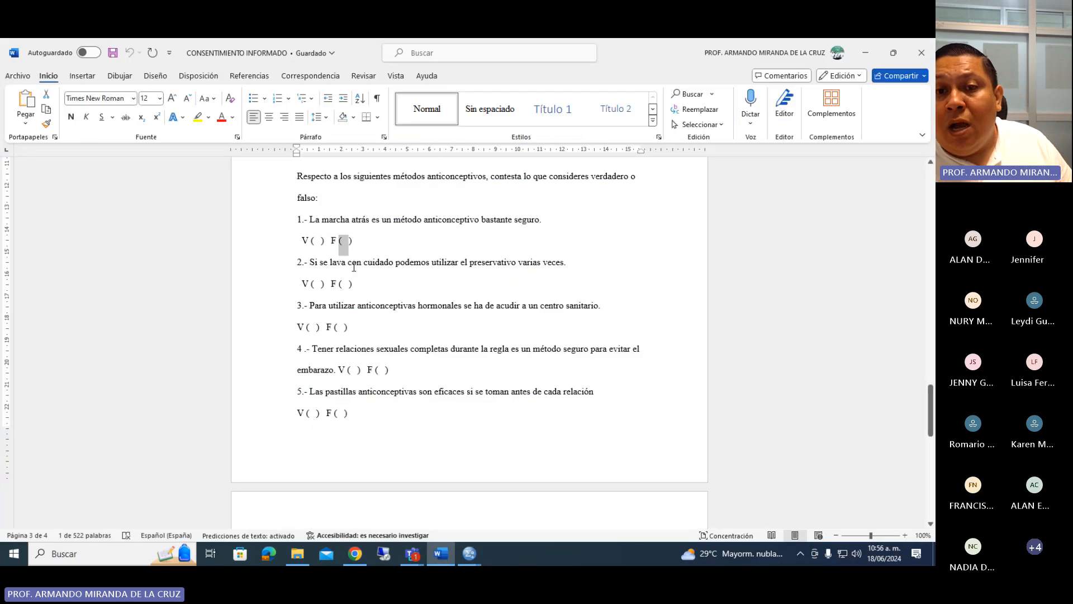
left_click(355, 243)
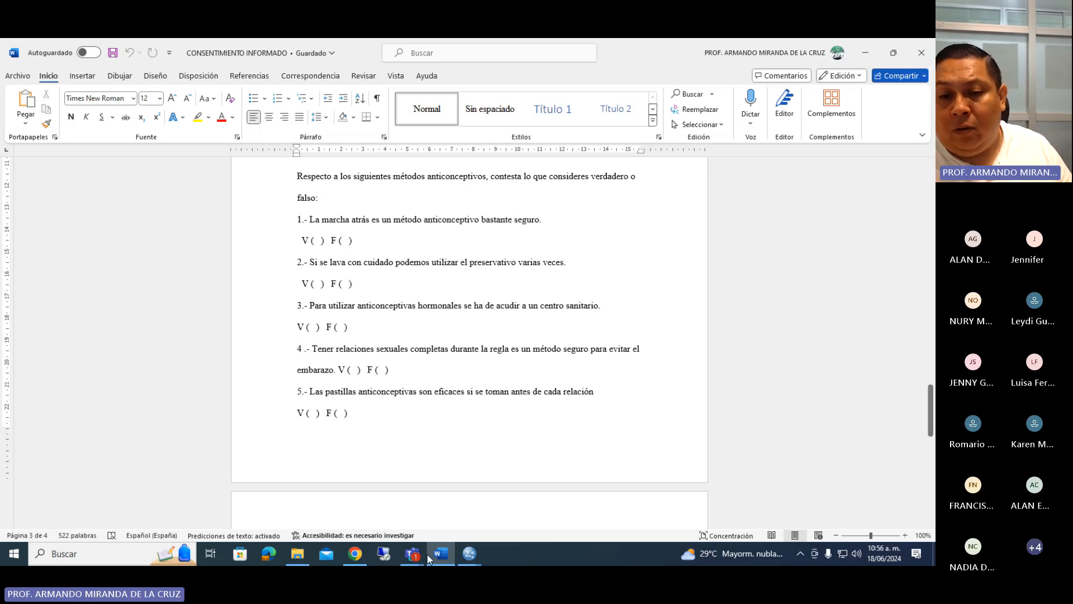
left_click(469, 554)
left_click(426, 508)
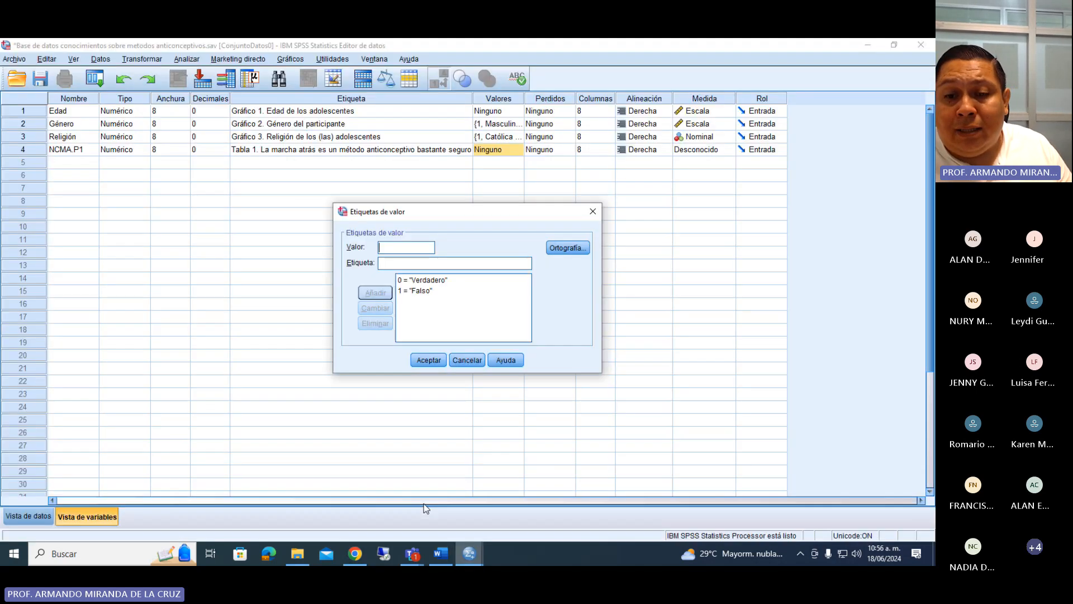
Switch to the Word questionnaire and copy the text of statement 2, without its number.
left_click(440, 553)
mouse_move(310, 262)
left_mouse_down()
mouse_move(575, 278)
mouse_move(567, 263)
mouse_move(310, 262)
left_mouse_up()
key("ctrl+c")
left_click(567, 263)
right_click(321, 265)
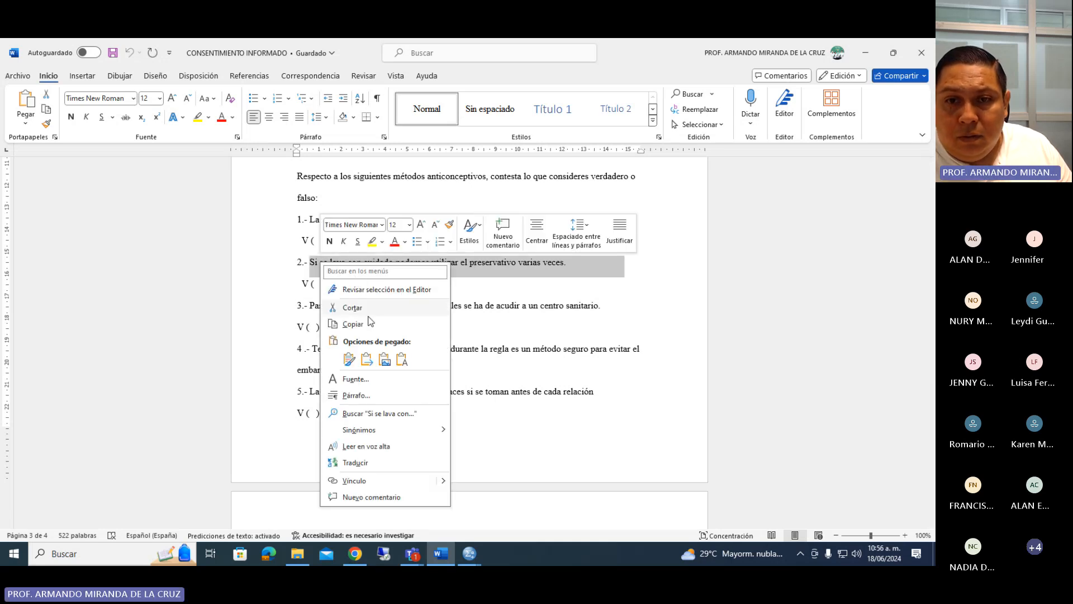
left_click(361, 325)
Return to the SPSS data editor, accept the value labels of NCMA.P1 and set its measure to Escala.
left_click(469, 559)
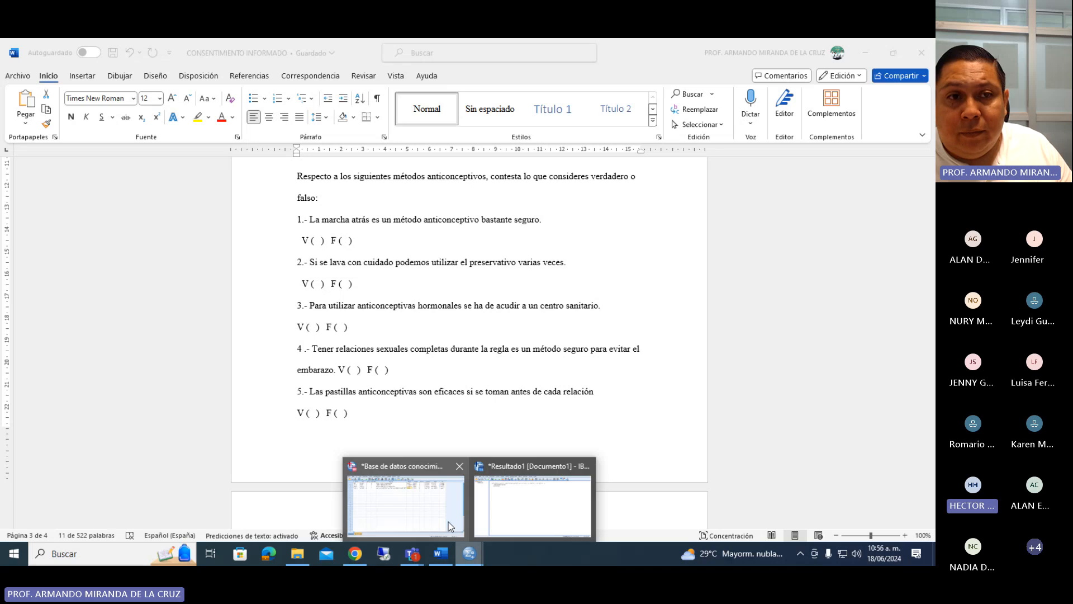
left_click(409, 497)
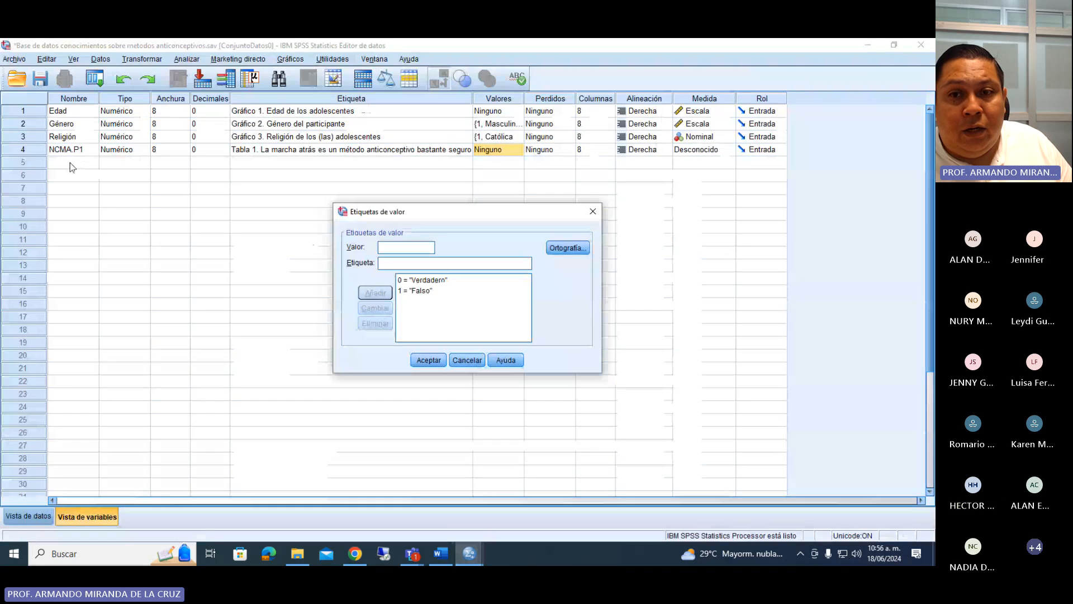
left_click(421, 360)
left_click(703, 151)
left_click(704, 153)
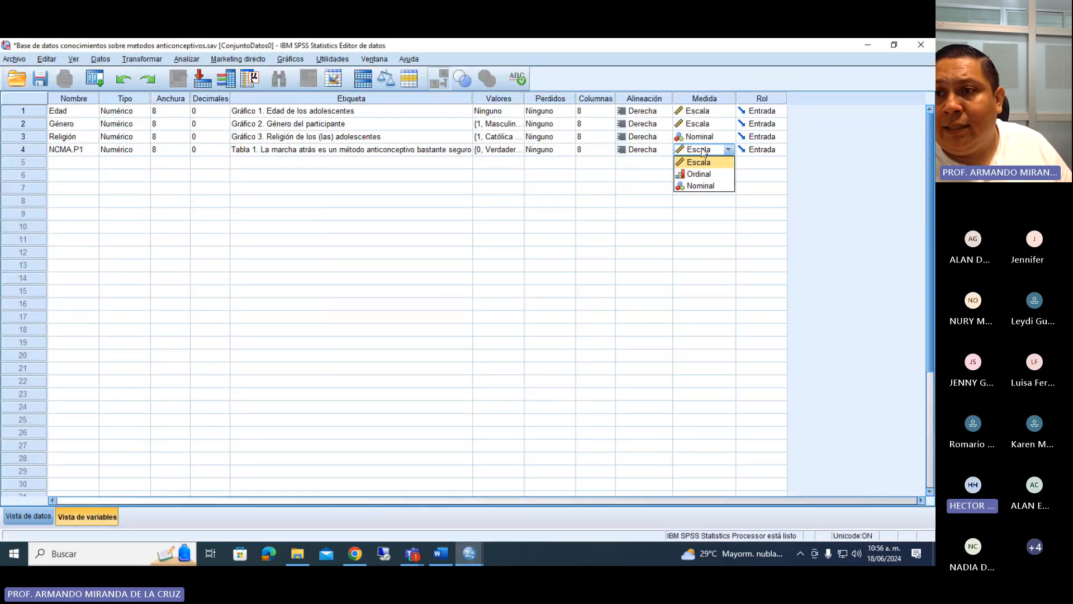
left_click(703, 161)
Create a fifth variable named NCMA.P2 with 0 decimals.
left_click(80, 161)
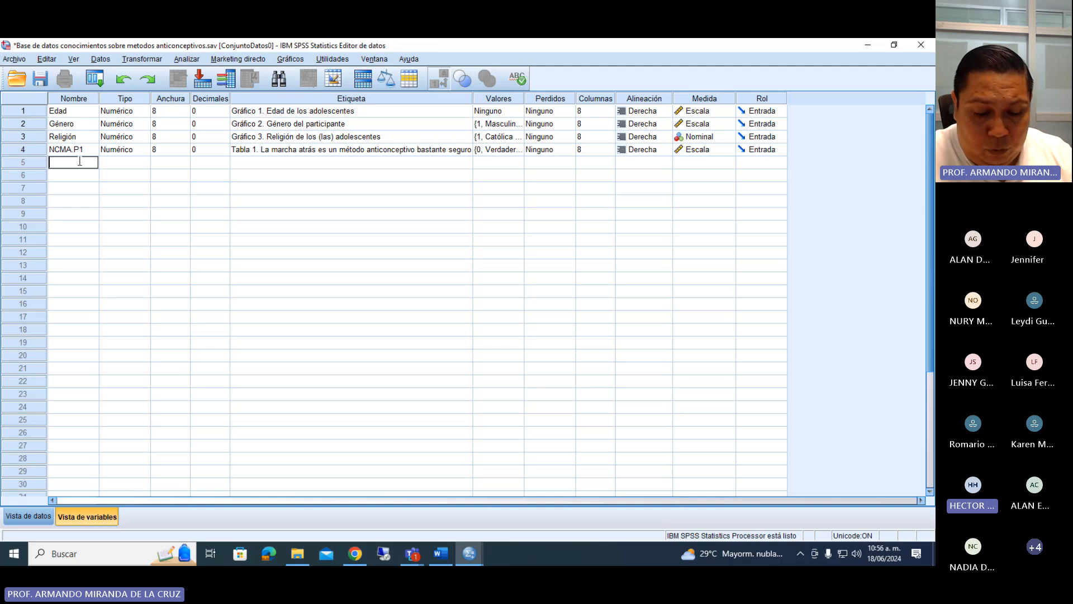
type("NCM")
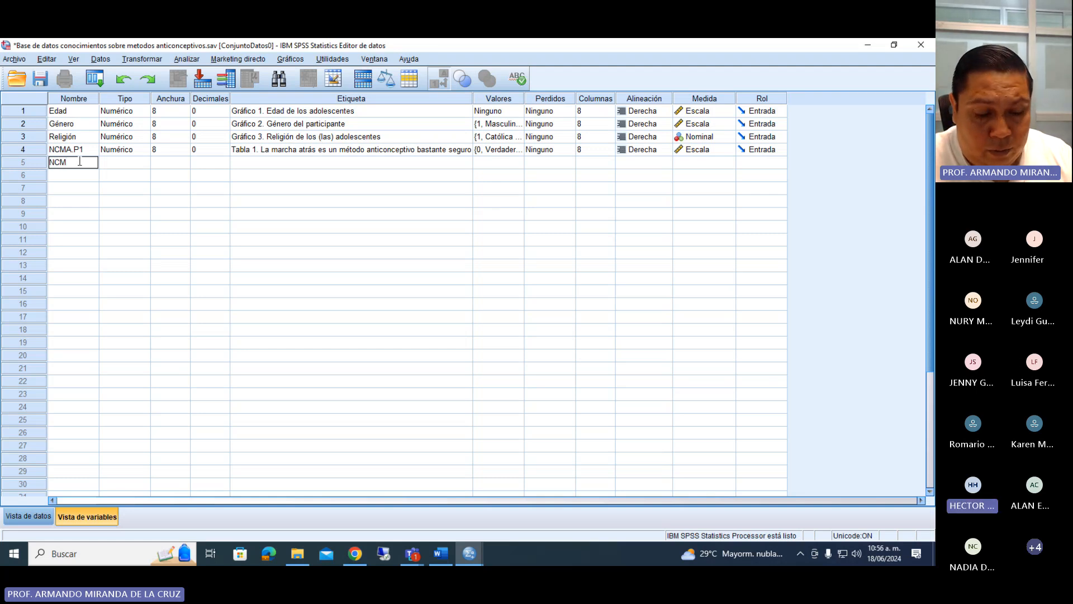
type("A.")
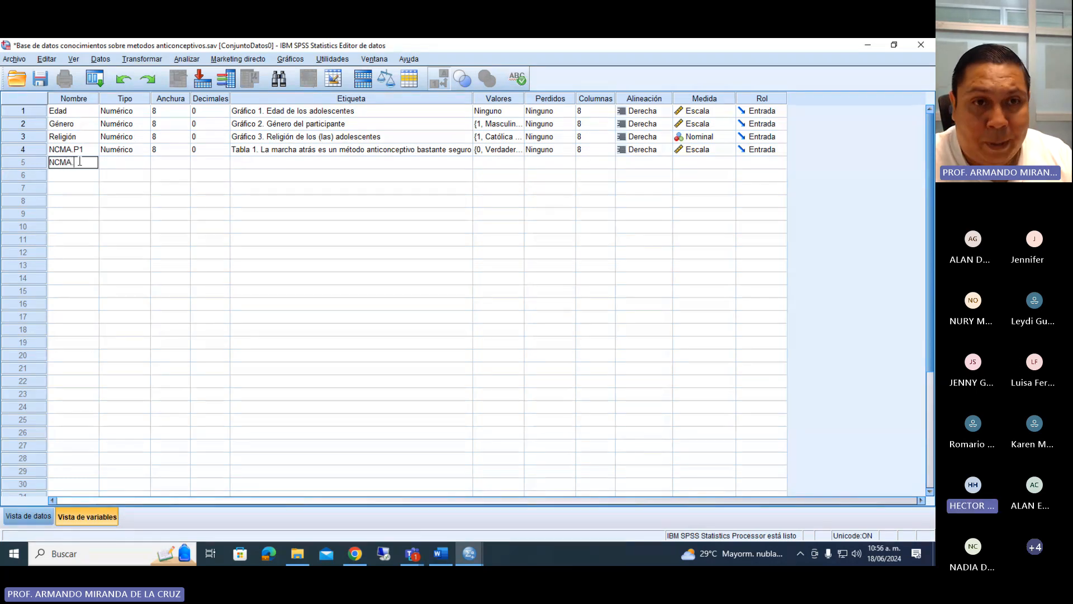
type("P2")
key("Return")
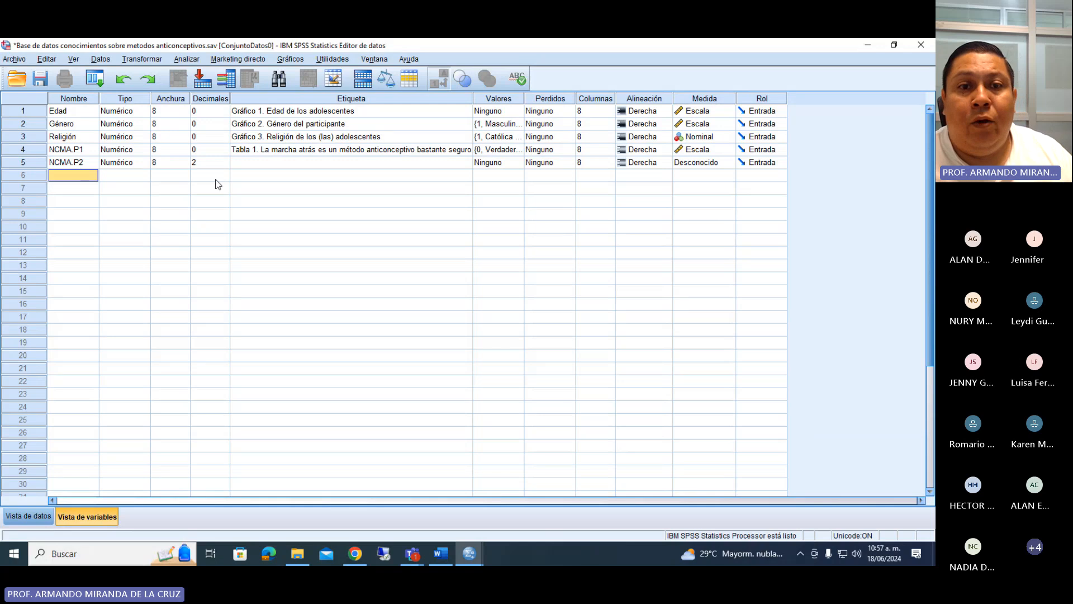
left_click(223, 164)
left_click(225, 166)
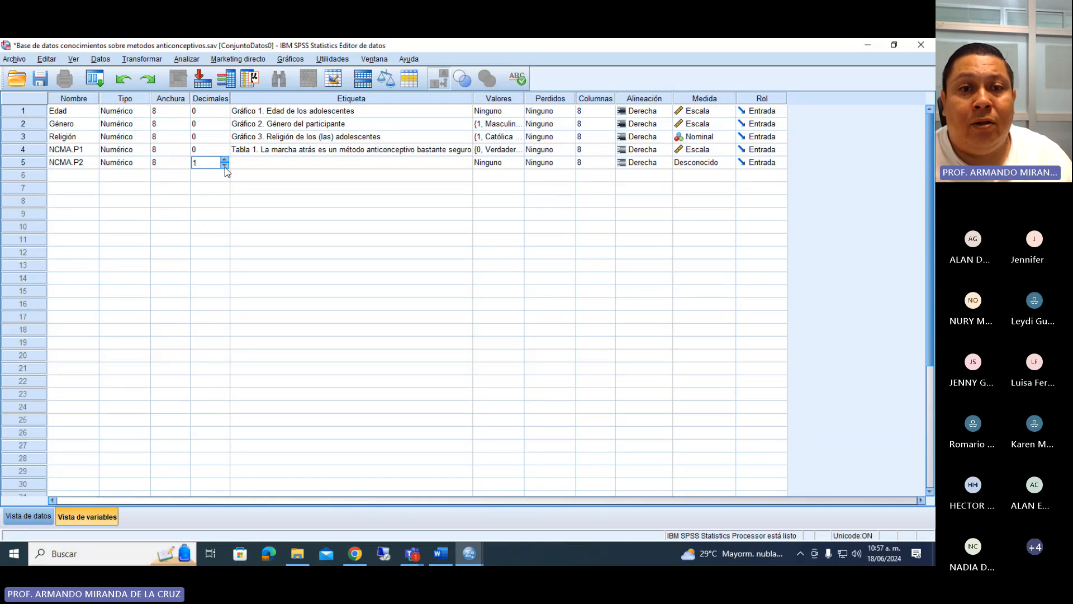
left_click(224, 166)
Label NCMA.P2 "Tabla 2. Si se lava con cuidado podemos utilizar el preservativo varias veces.", using the copied statement.
left_click(250, 162)
left_click(251, 162)
type("Tab")
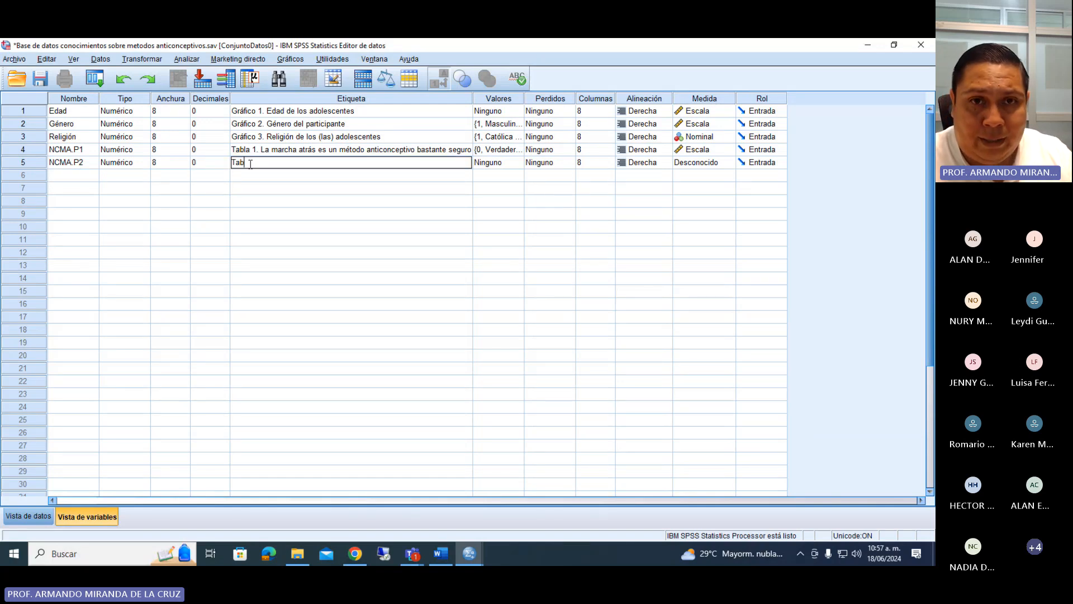
type("la 2")
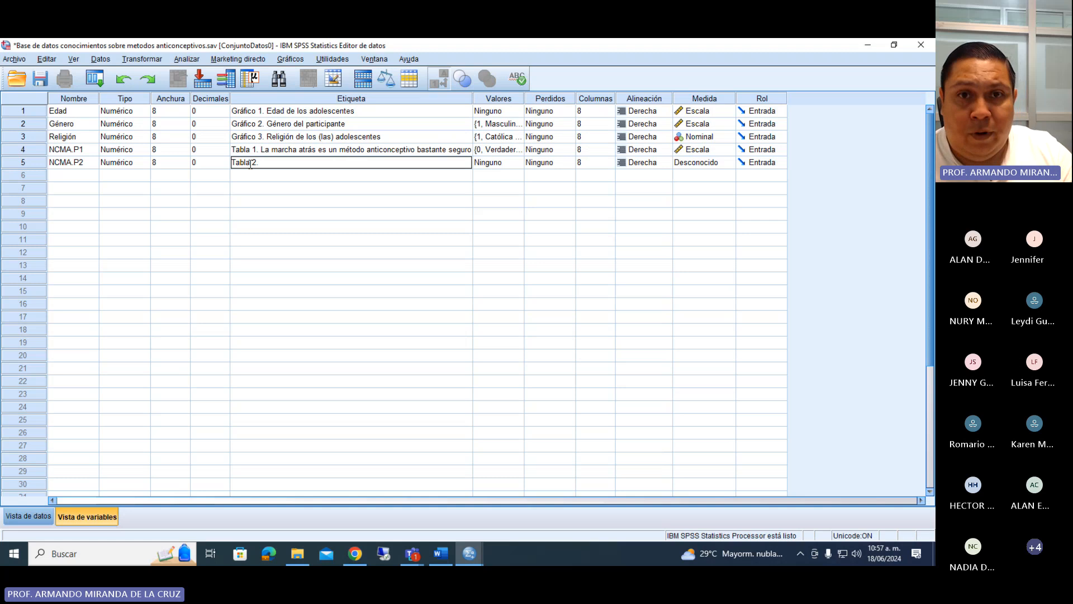
type(".")
key("ctrl+v")
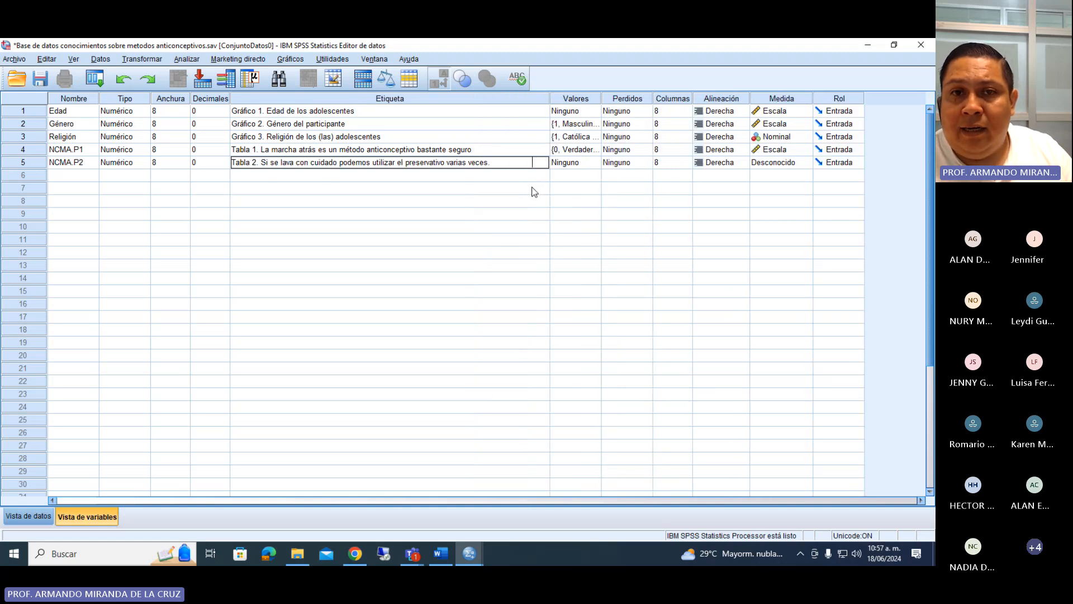
key("BackSpace")
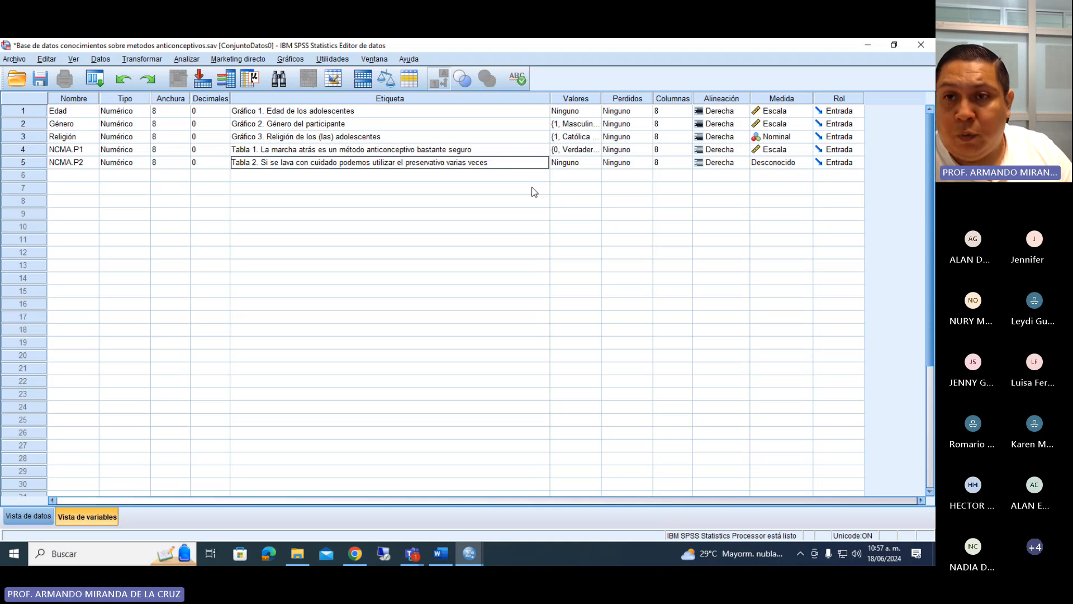
Switch to the Word questionnaire and examine statement 2 with its V and F answer options.
left_click(441, 553)
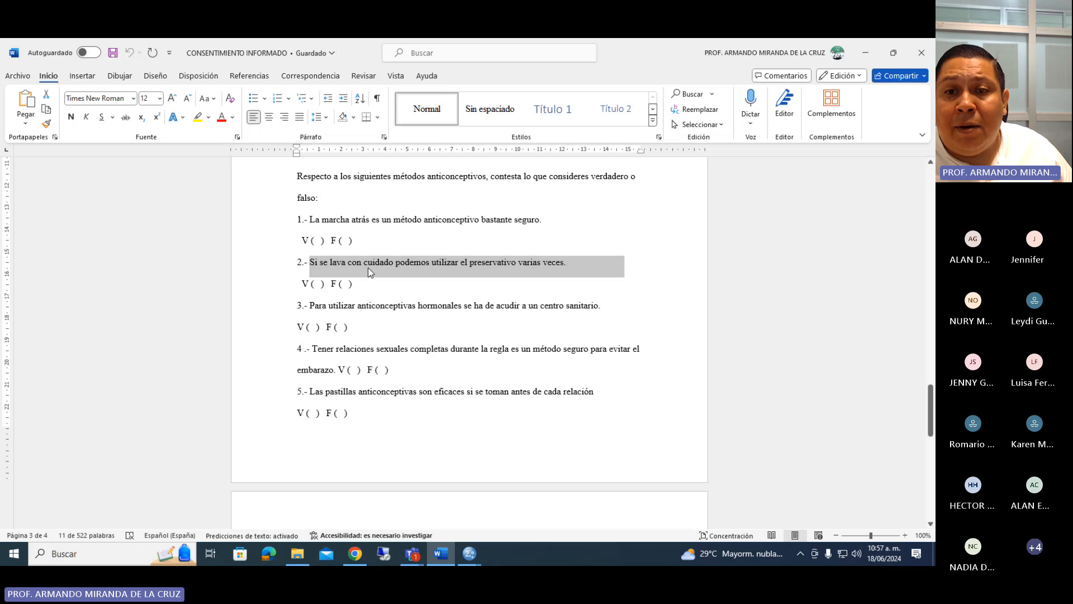
left_click(421, 264)
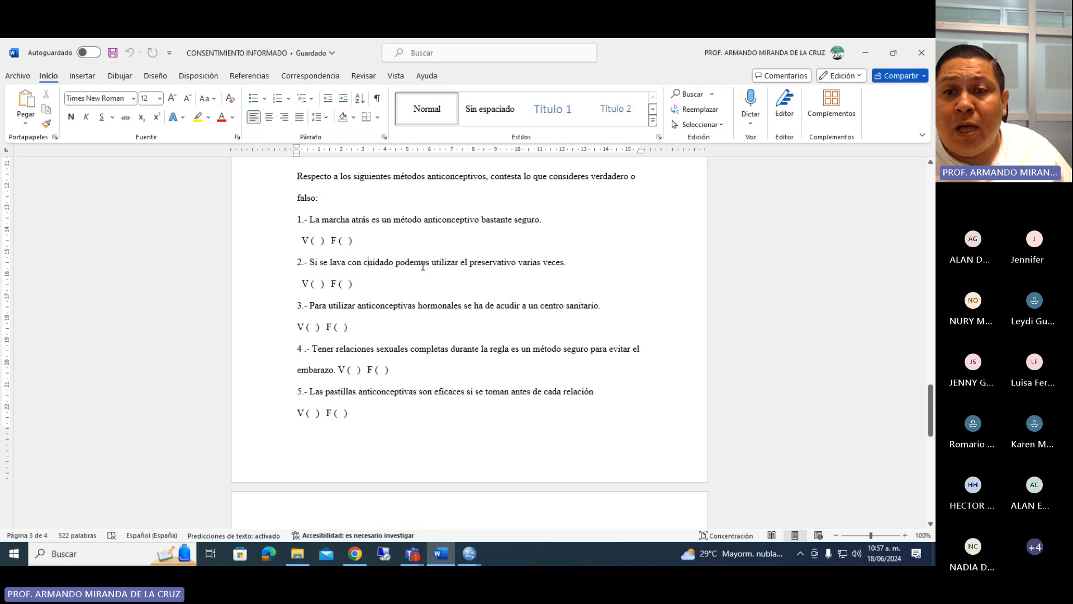
left_click(518, 263)
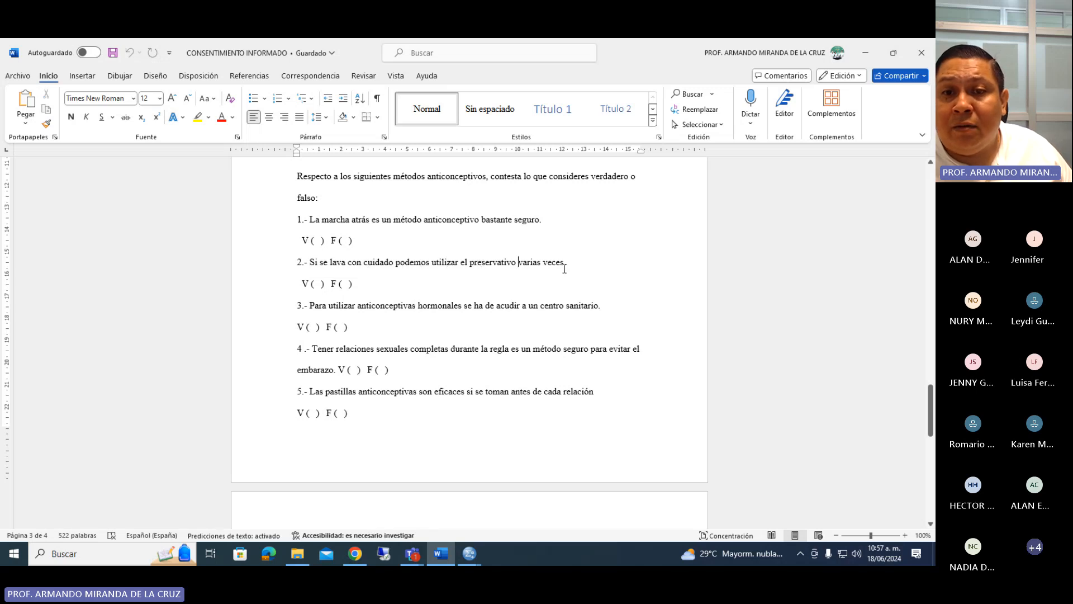
left_click_drag(371, 283, 332, 285)
left_click(358, 288)
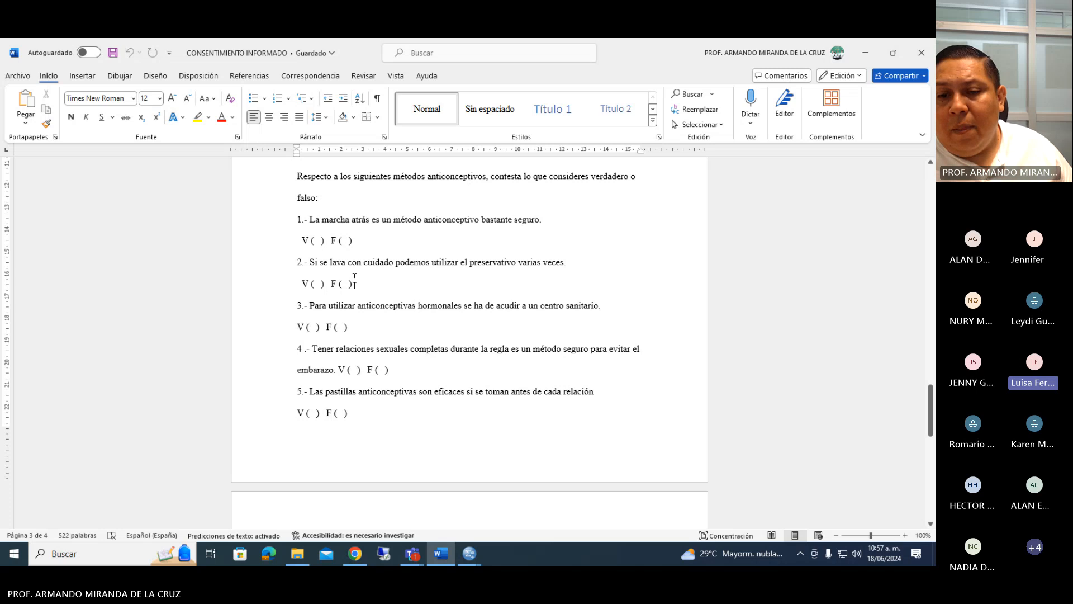
In the SPSS data editor, copy the value labels of NCMA.P1 to NCMA.P2, check them and set NCMA.P2's measure to Escala.
left_click(474, 555)
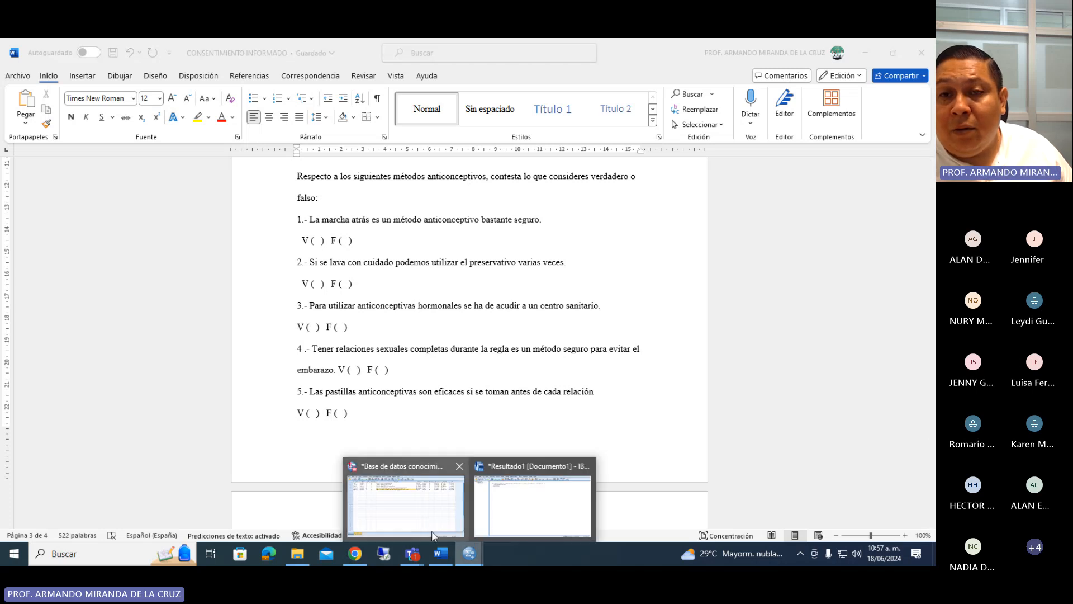
left_click(433, 533)
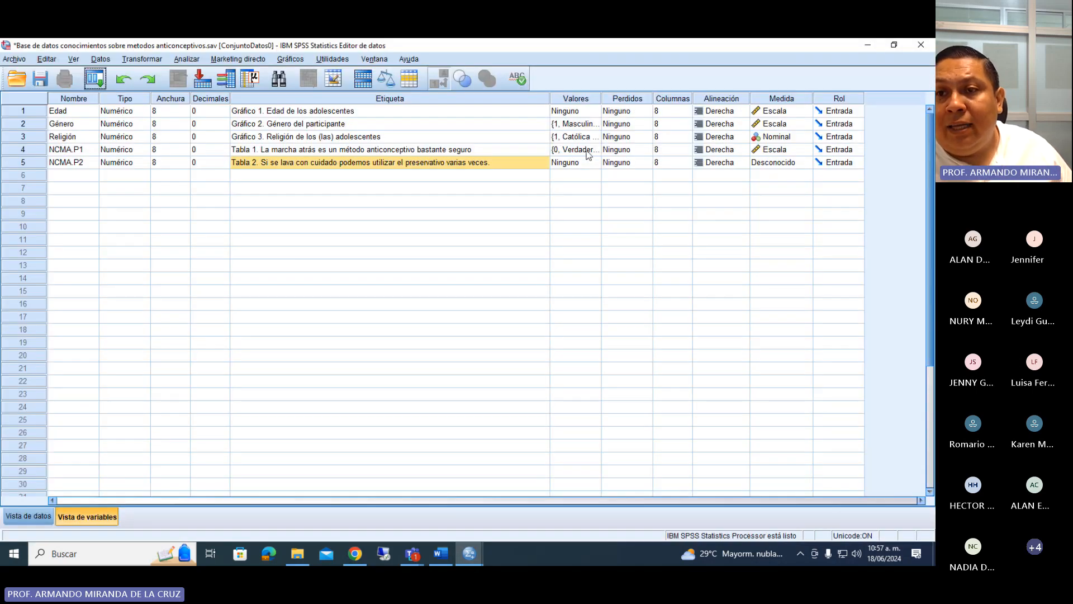
right_click(583, 149)
left_click(582, 166)
right_click(582, 163)
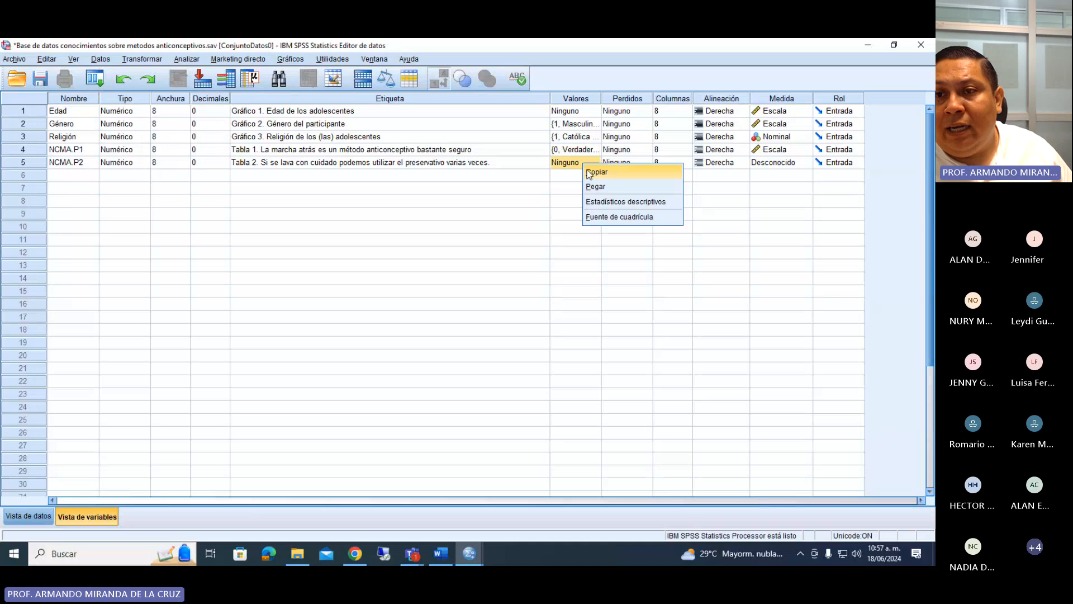
left_click(595, 186)
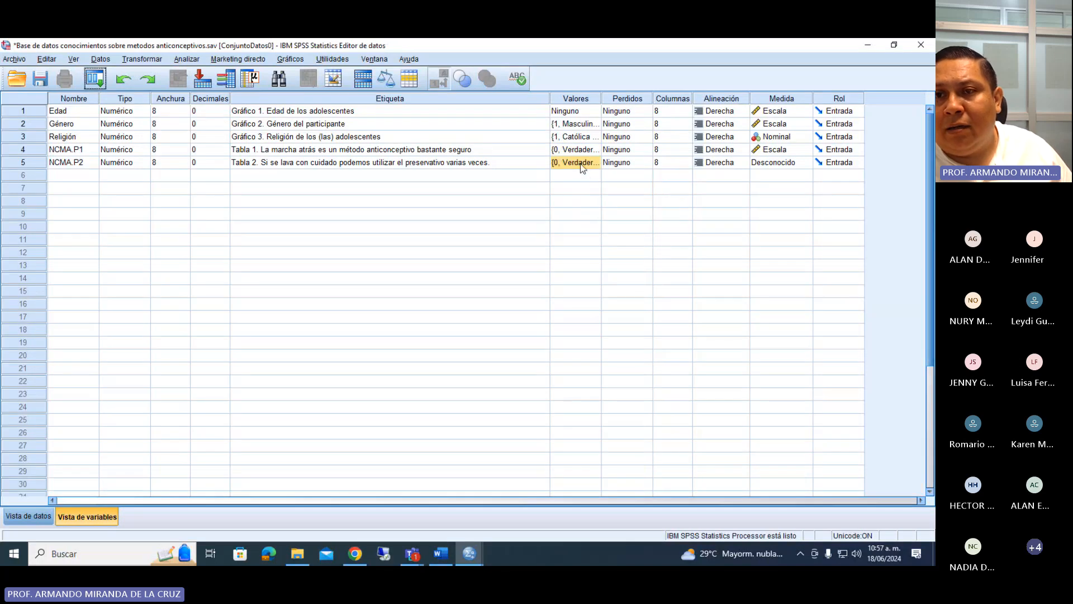
left_click(598, 163)
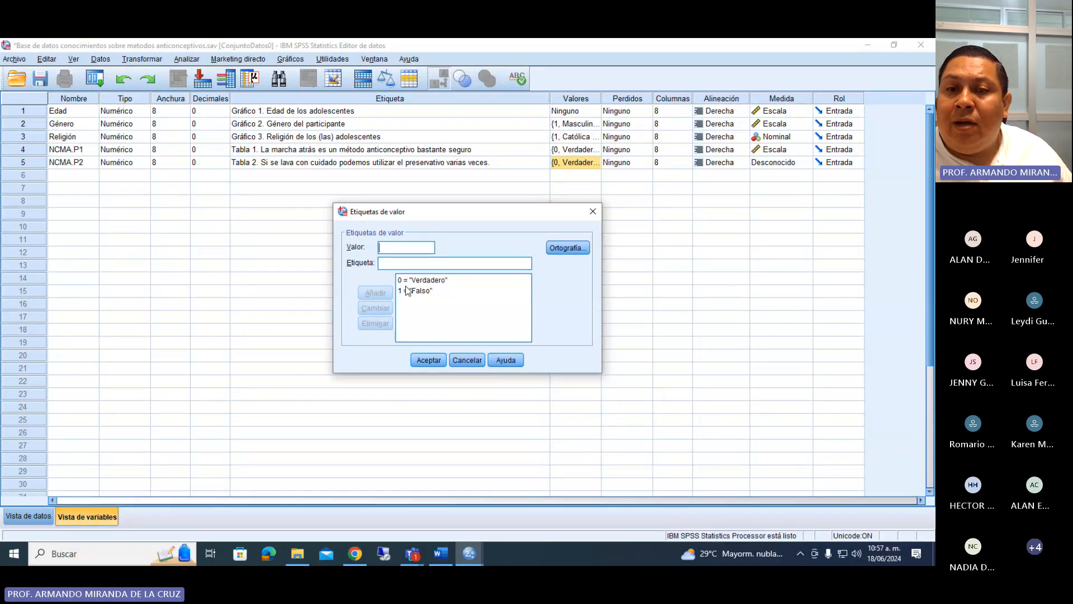
left_click(428, 360)
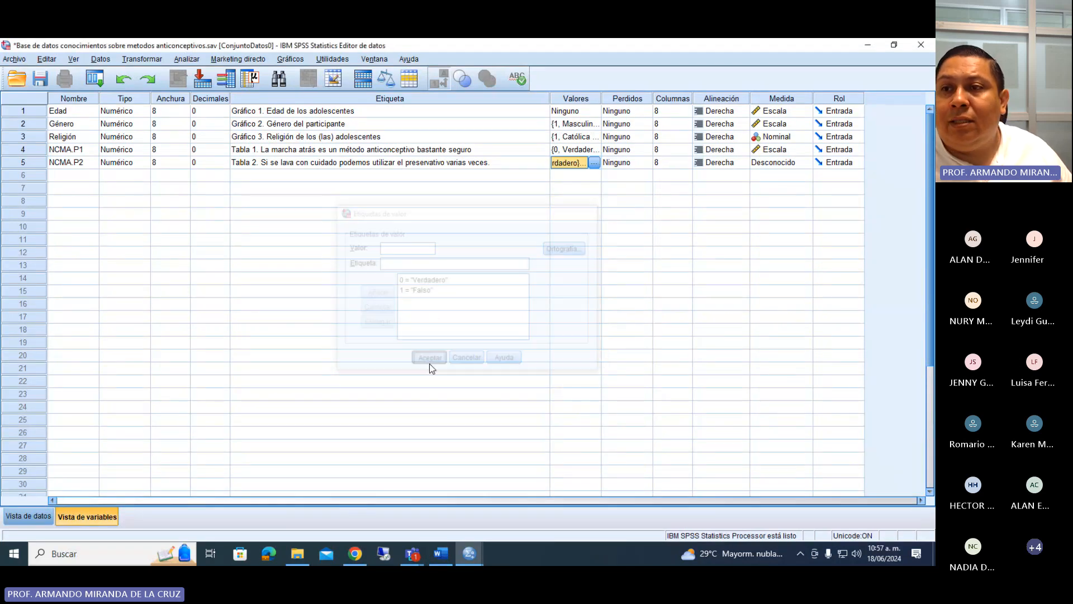
left_click(774, 162)
left_click(761, 177)
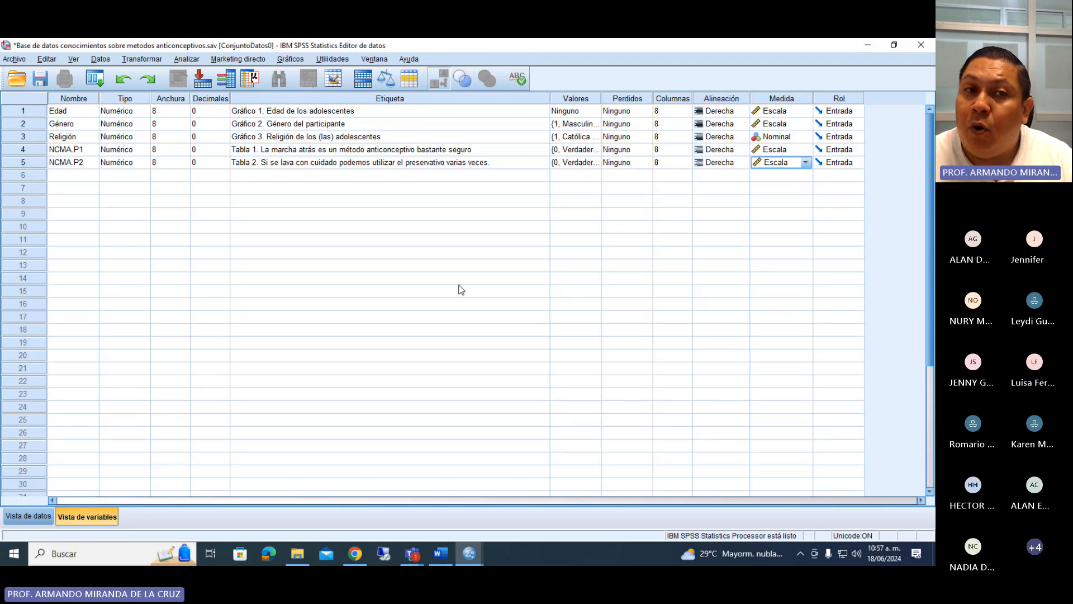
Save the database with the five defined variables.
left_click(39, 80)
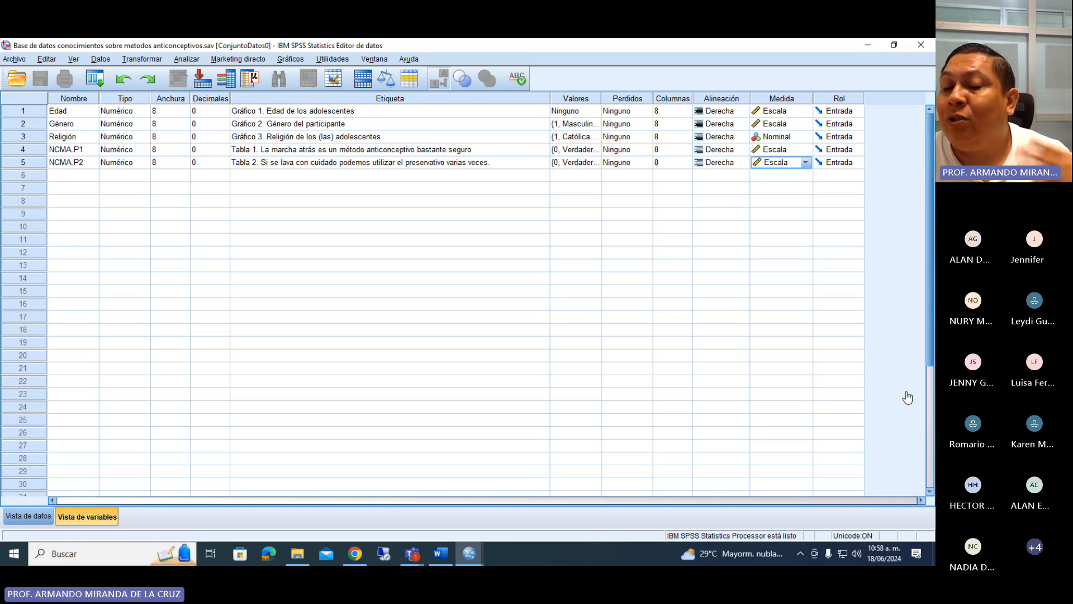
key("alt+Tab")
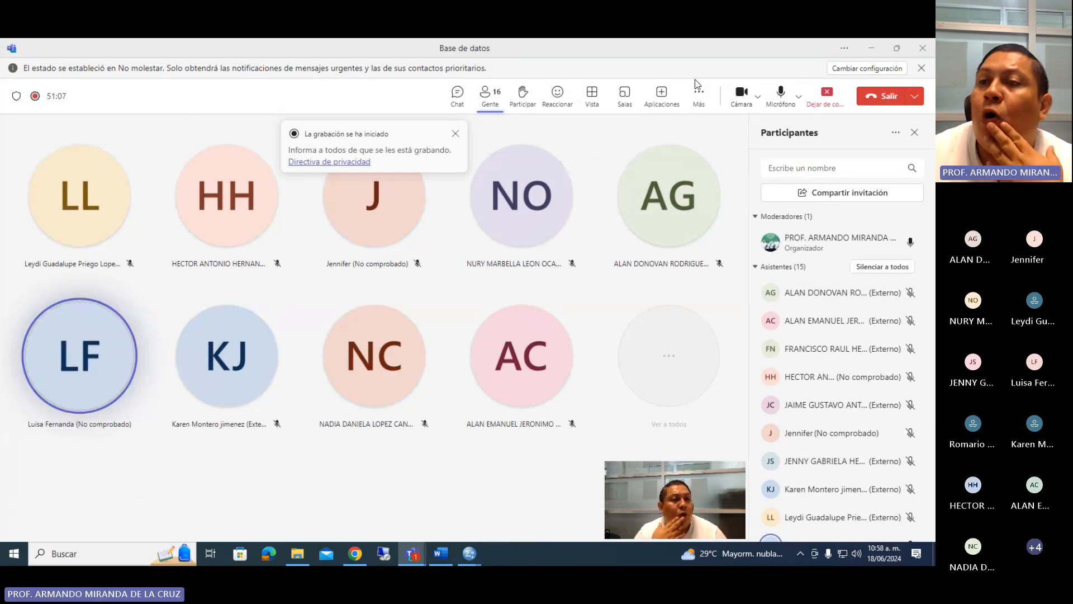
left_click(828, 93)
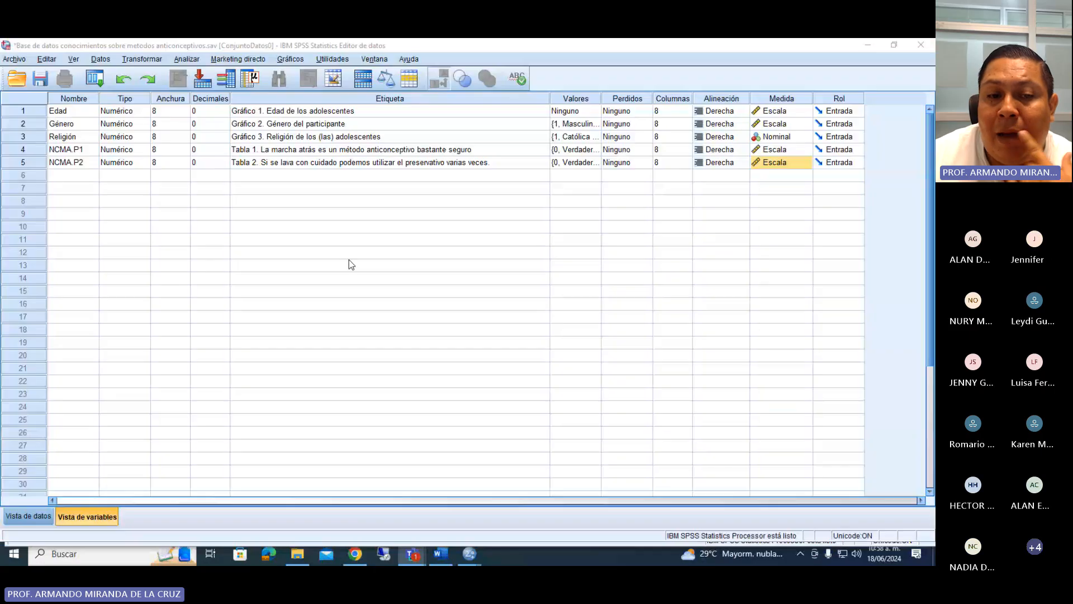
In the SPSS data view, enter the first case's personal data: Edad 18, Género Femenino and Religión Católica (o).
left_click(28, 519)
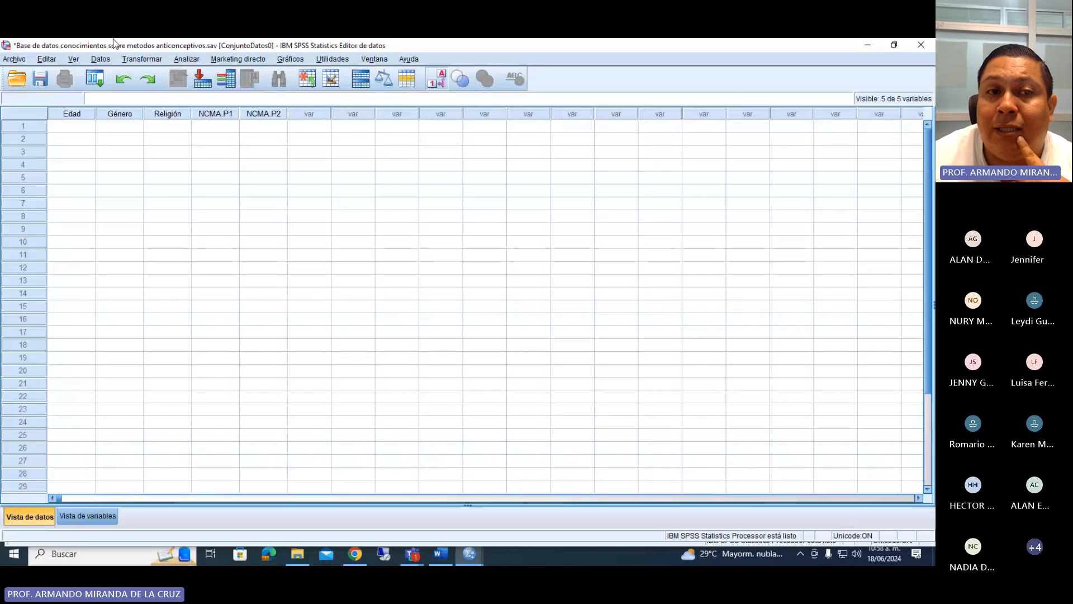
left_click(79, 126)
double_click(86, 126)
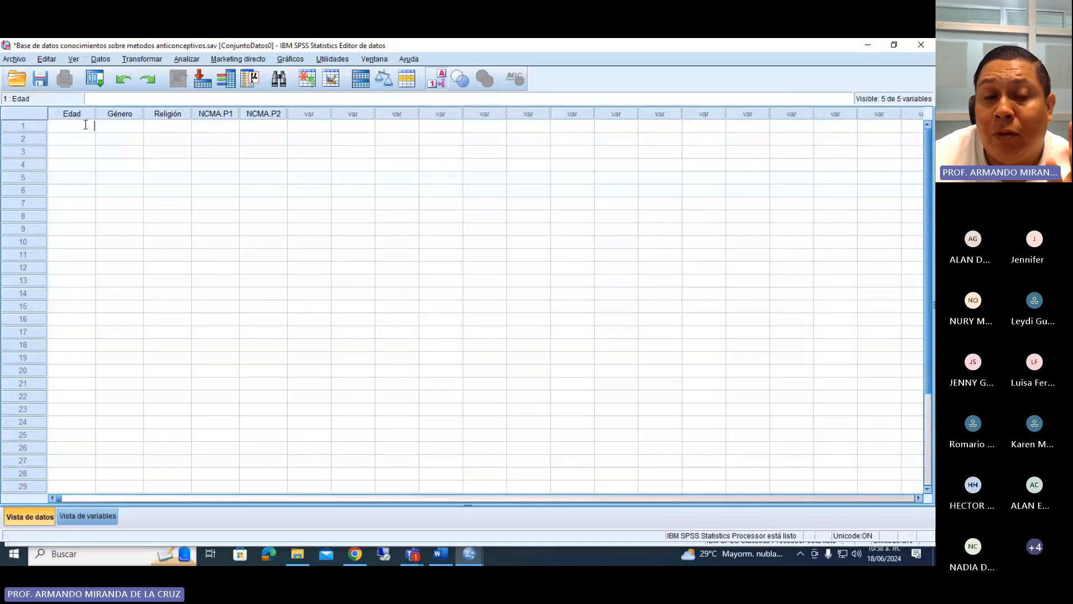
type("18")
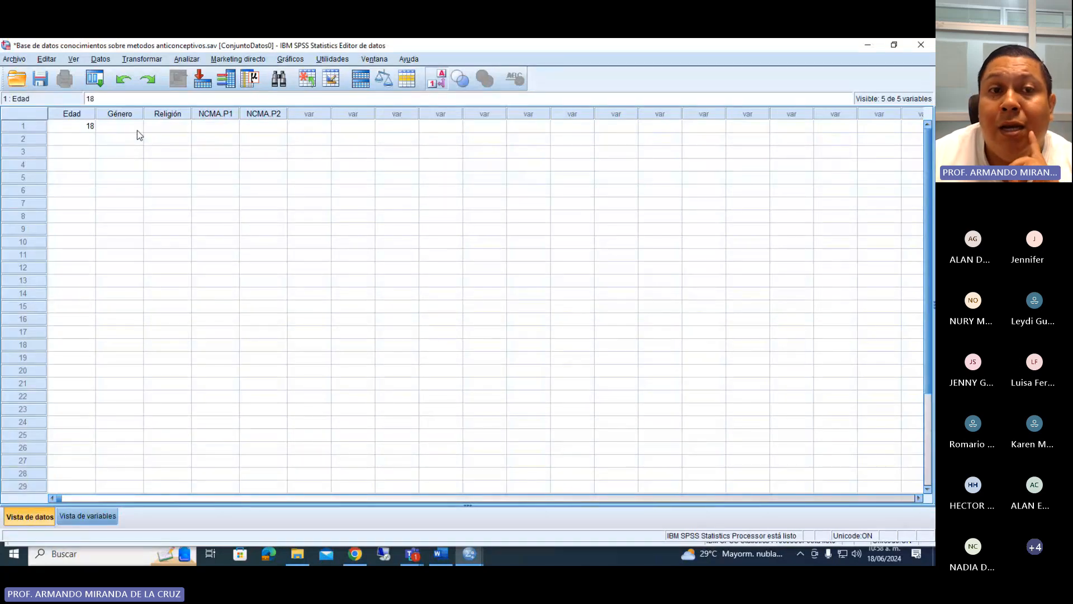
left_click(137, 129)
left_click(137, 128)
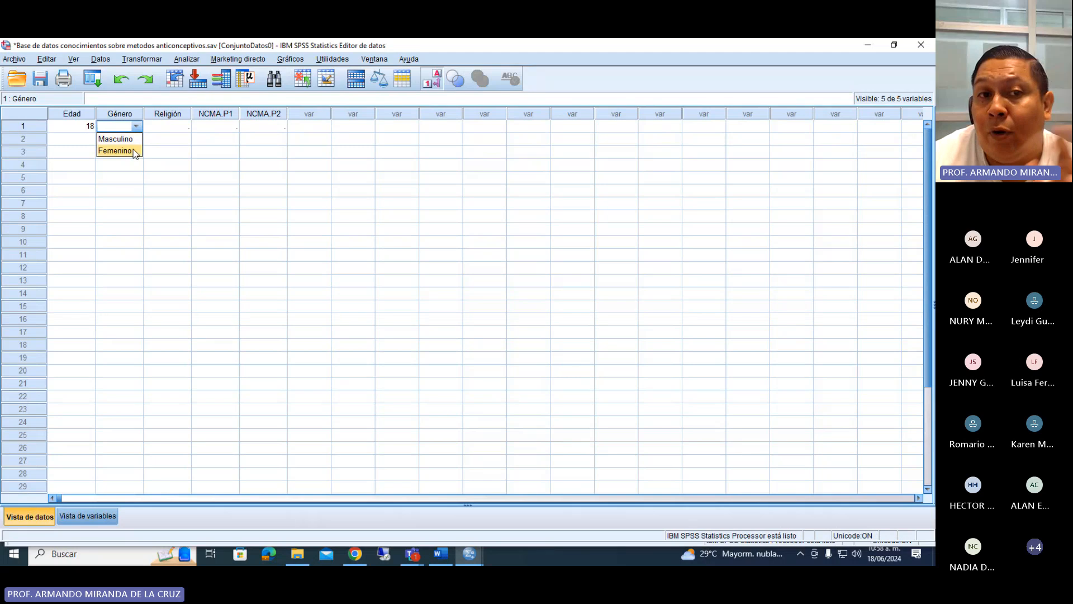
left_click(133, 149)
left_click(175, 126)
left_click(184, 128)
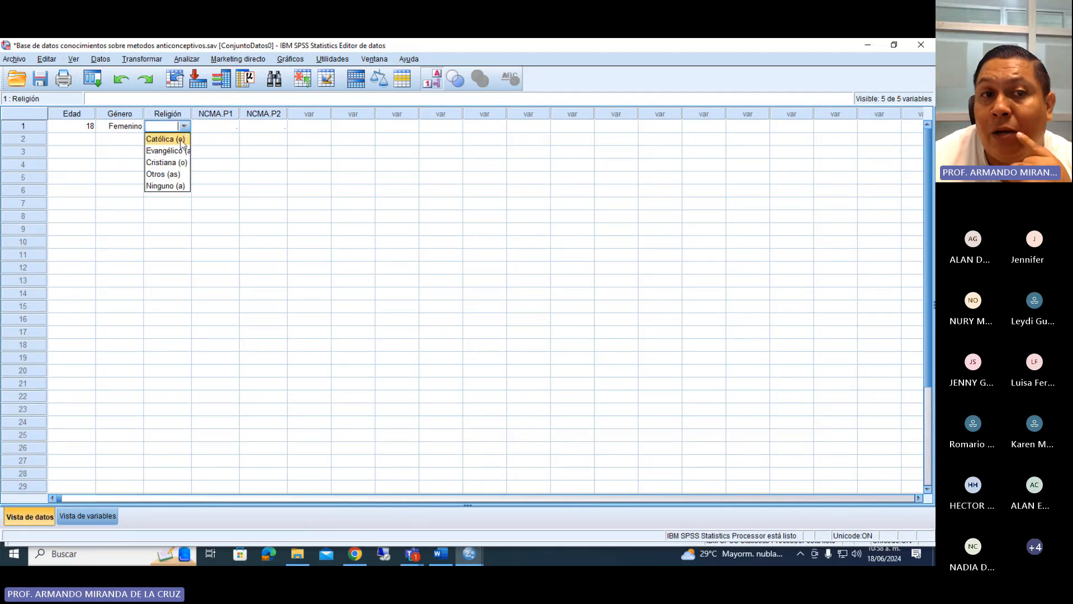
left_click(176, 139)
Answer the first case's NCMA.P1 as Verdadero and NCMA.P2 as Falso, and save the database.
left_click(229, 128)
left_click(232, 127)
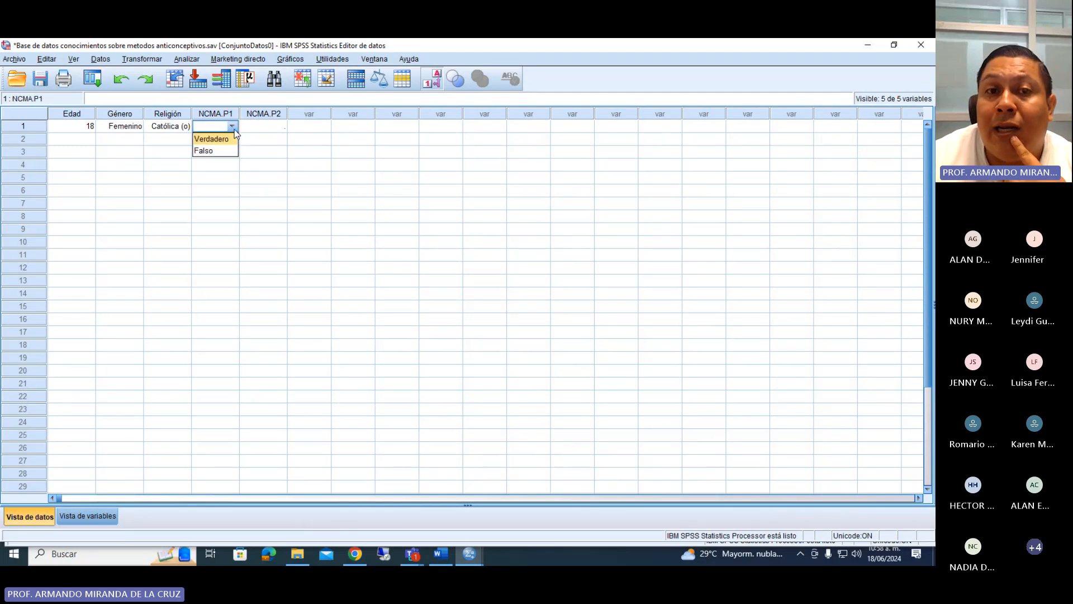
left_click(221, 139)
left_click(263, 126)
left_click(280, 127)
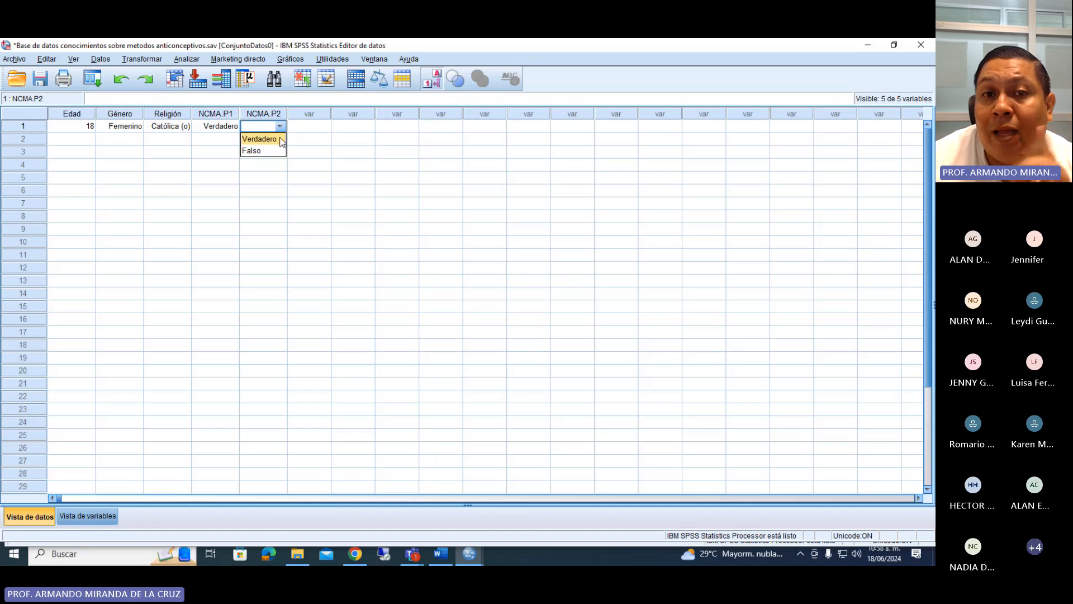
left_click(282, 151)
left_click(396, 164)
key("ctrl+s")
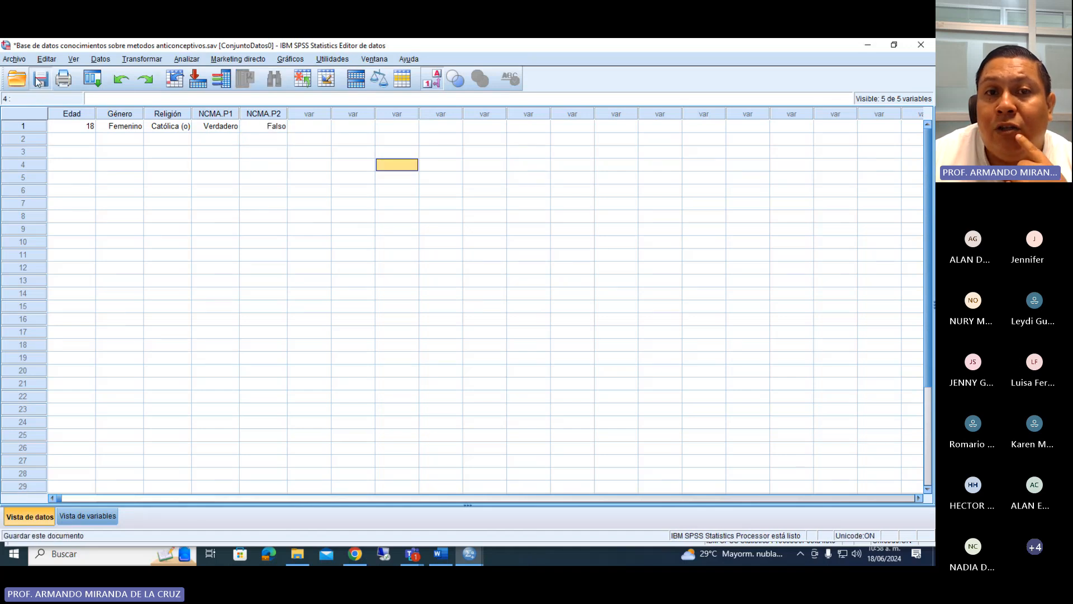
left_click(89, 140)
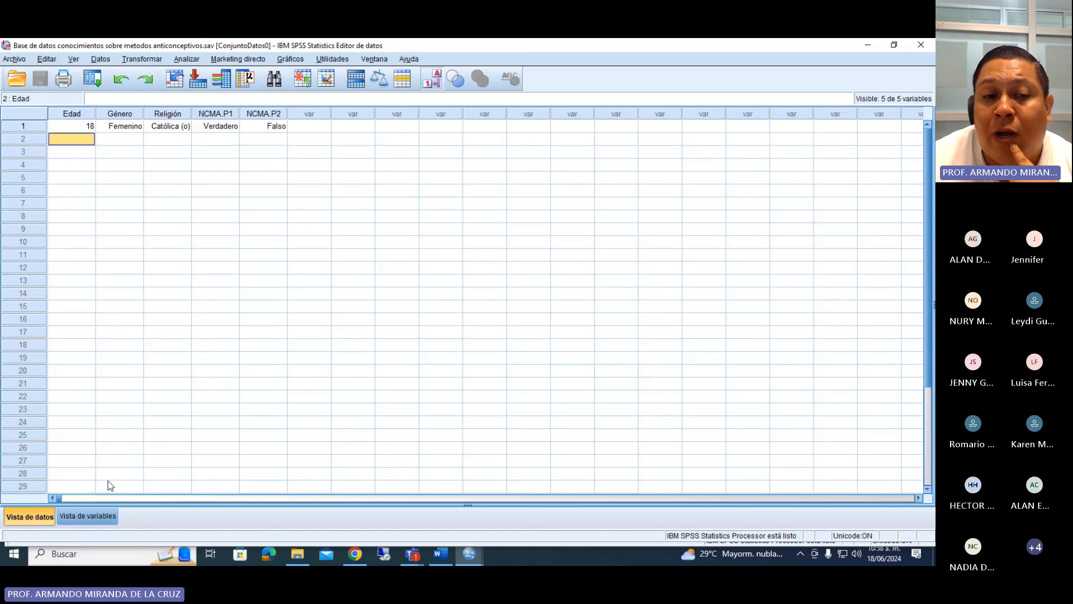
left_click(88, 515)
left_click(33, 516)
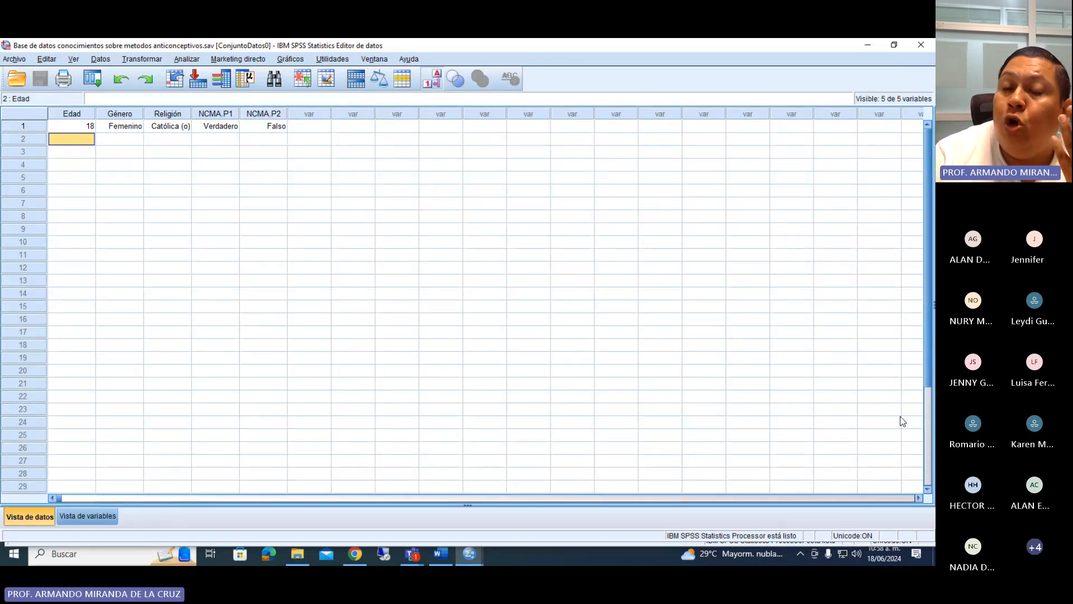
left_click(849, 331)
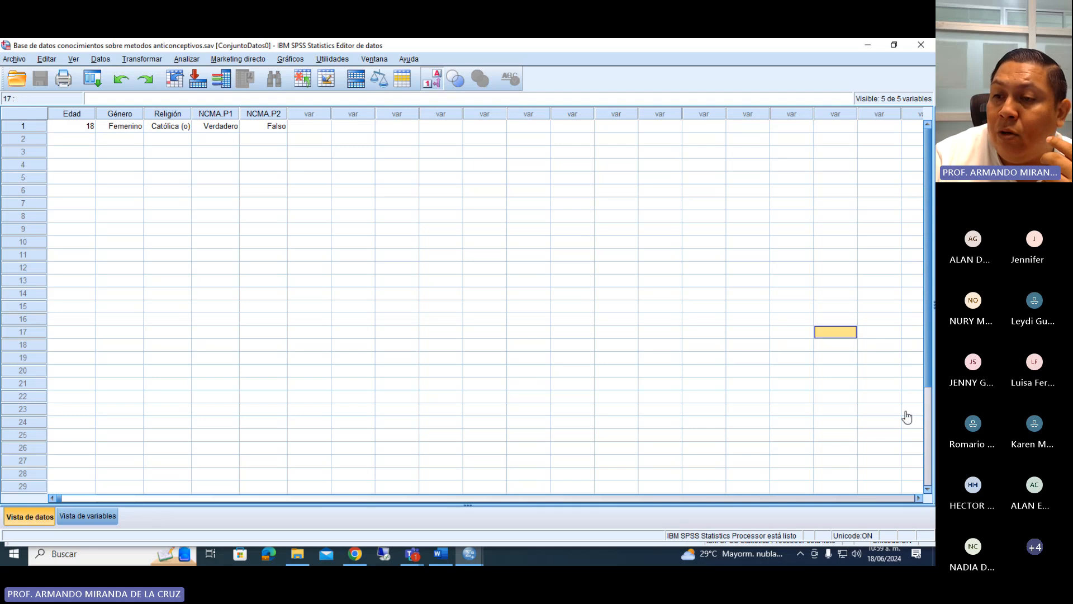